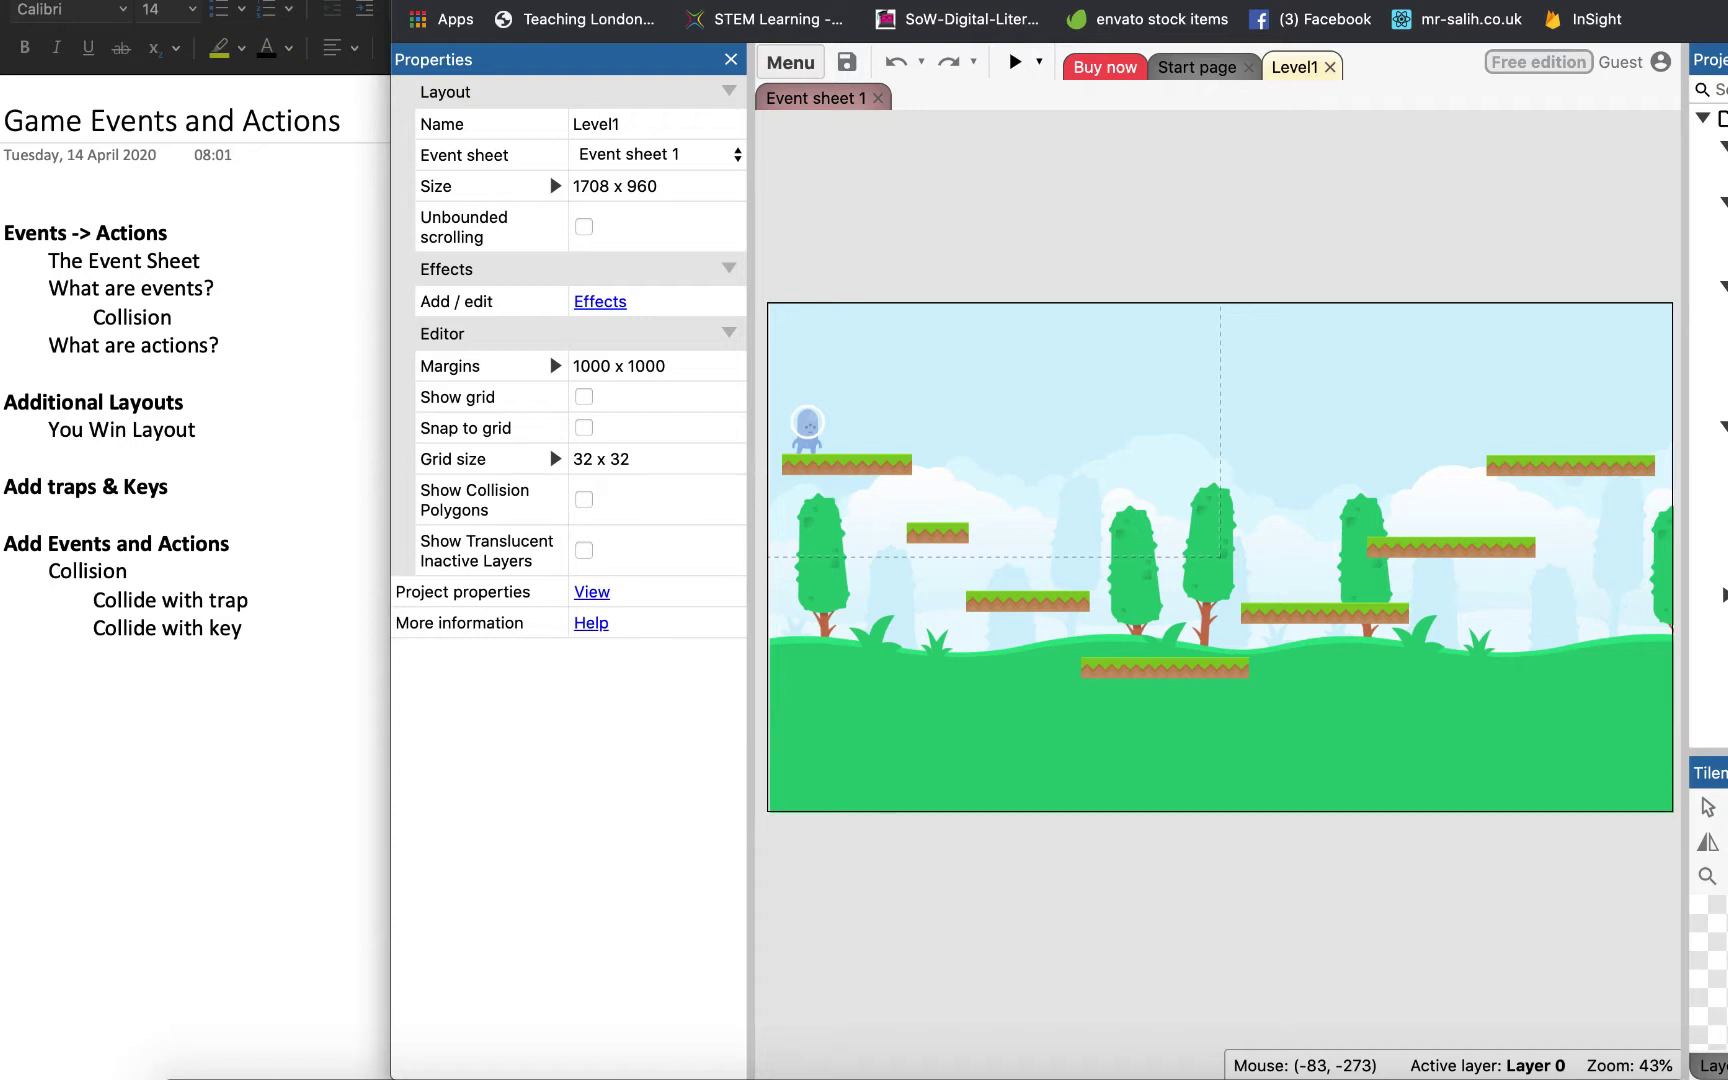
# Step: Start a Level1 preview and walk and jump the player across the first platforms
pyautogui.click(1015, 62)
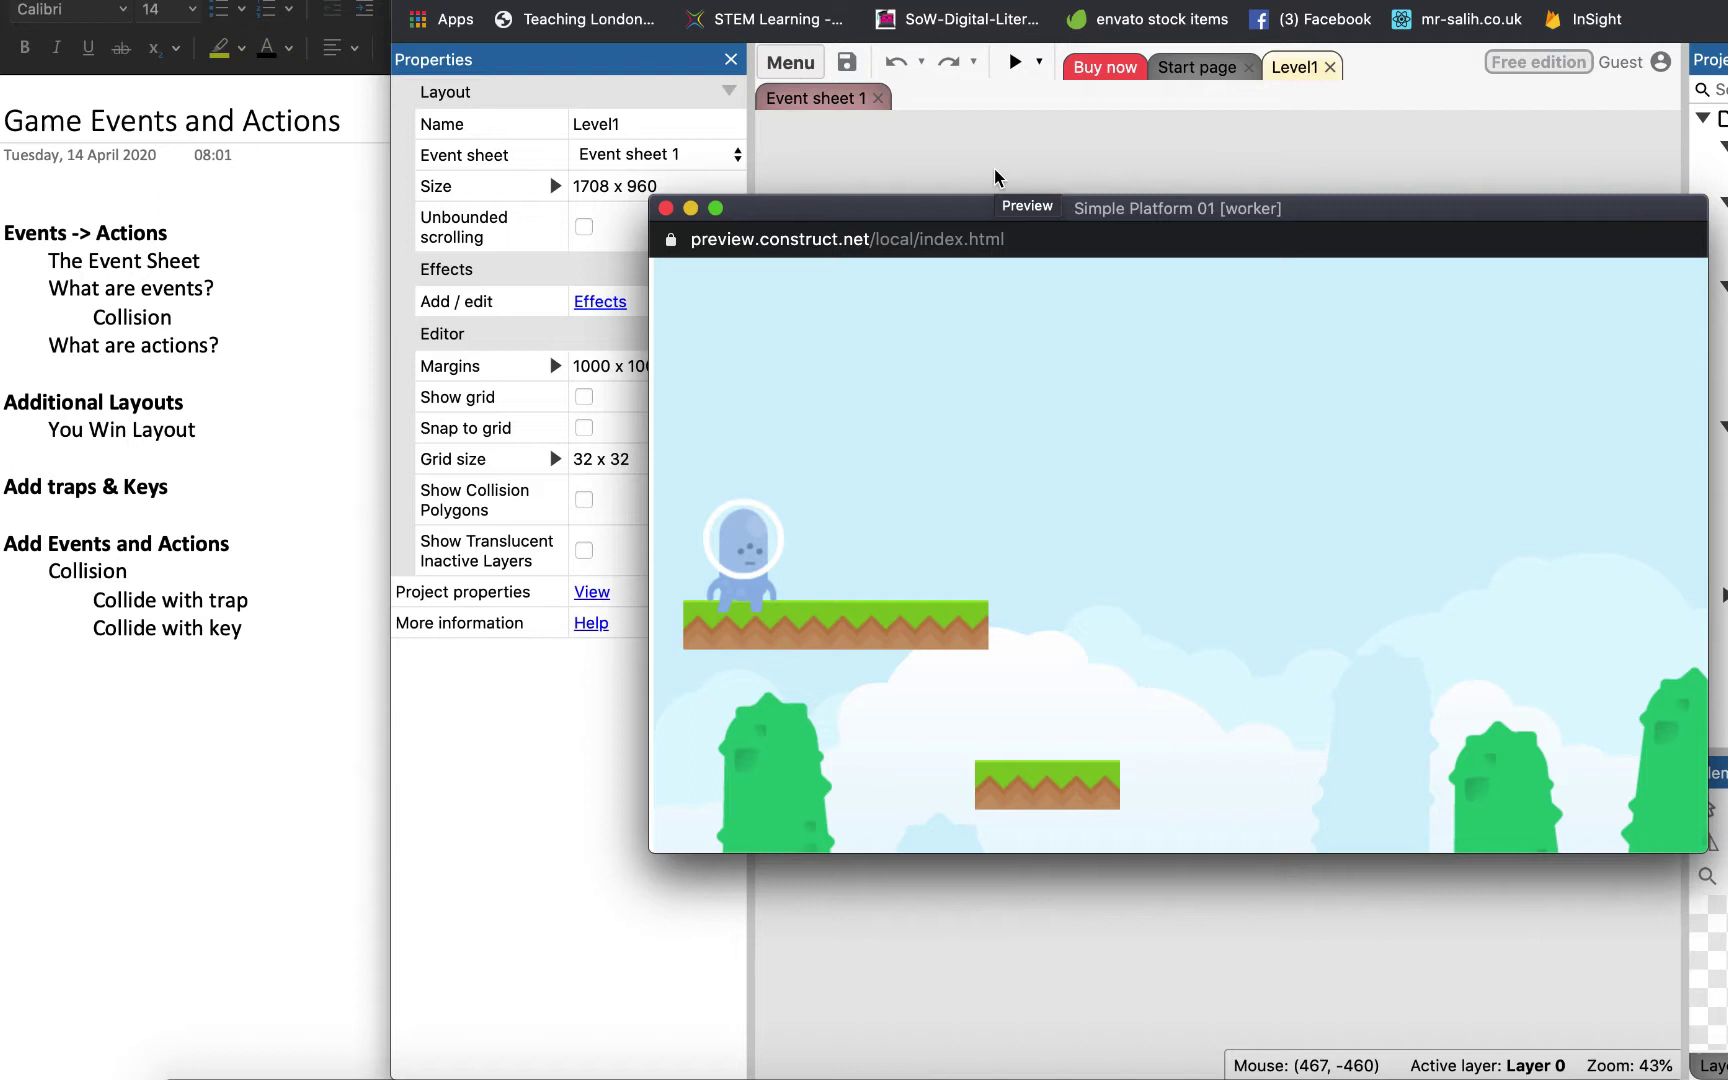
pyautogui.press('Right')
pyautogui.press('Left')
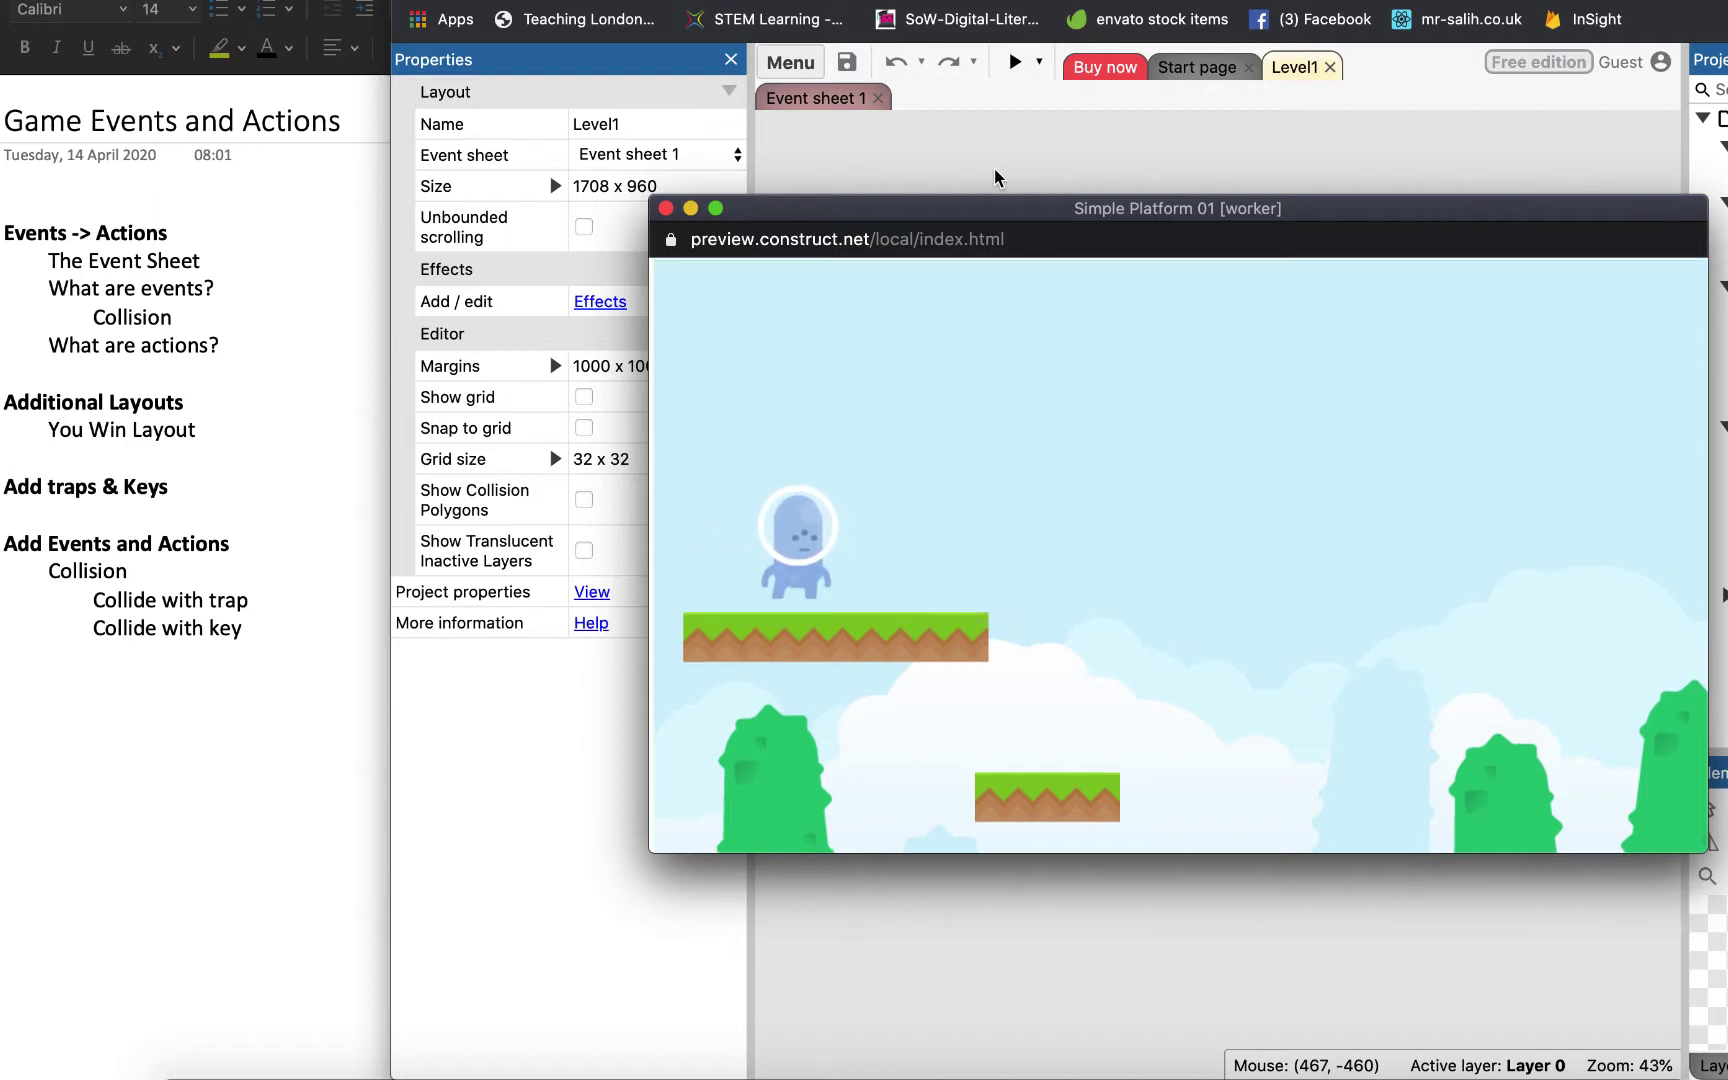
pyautogui.press('Up')
pyautogui.press('Right')
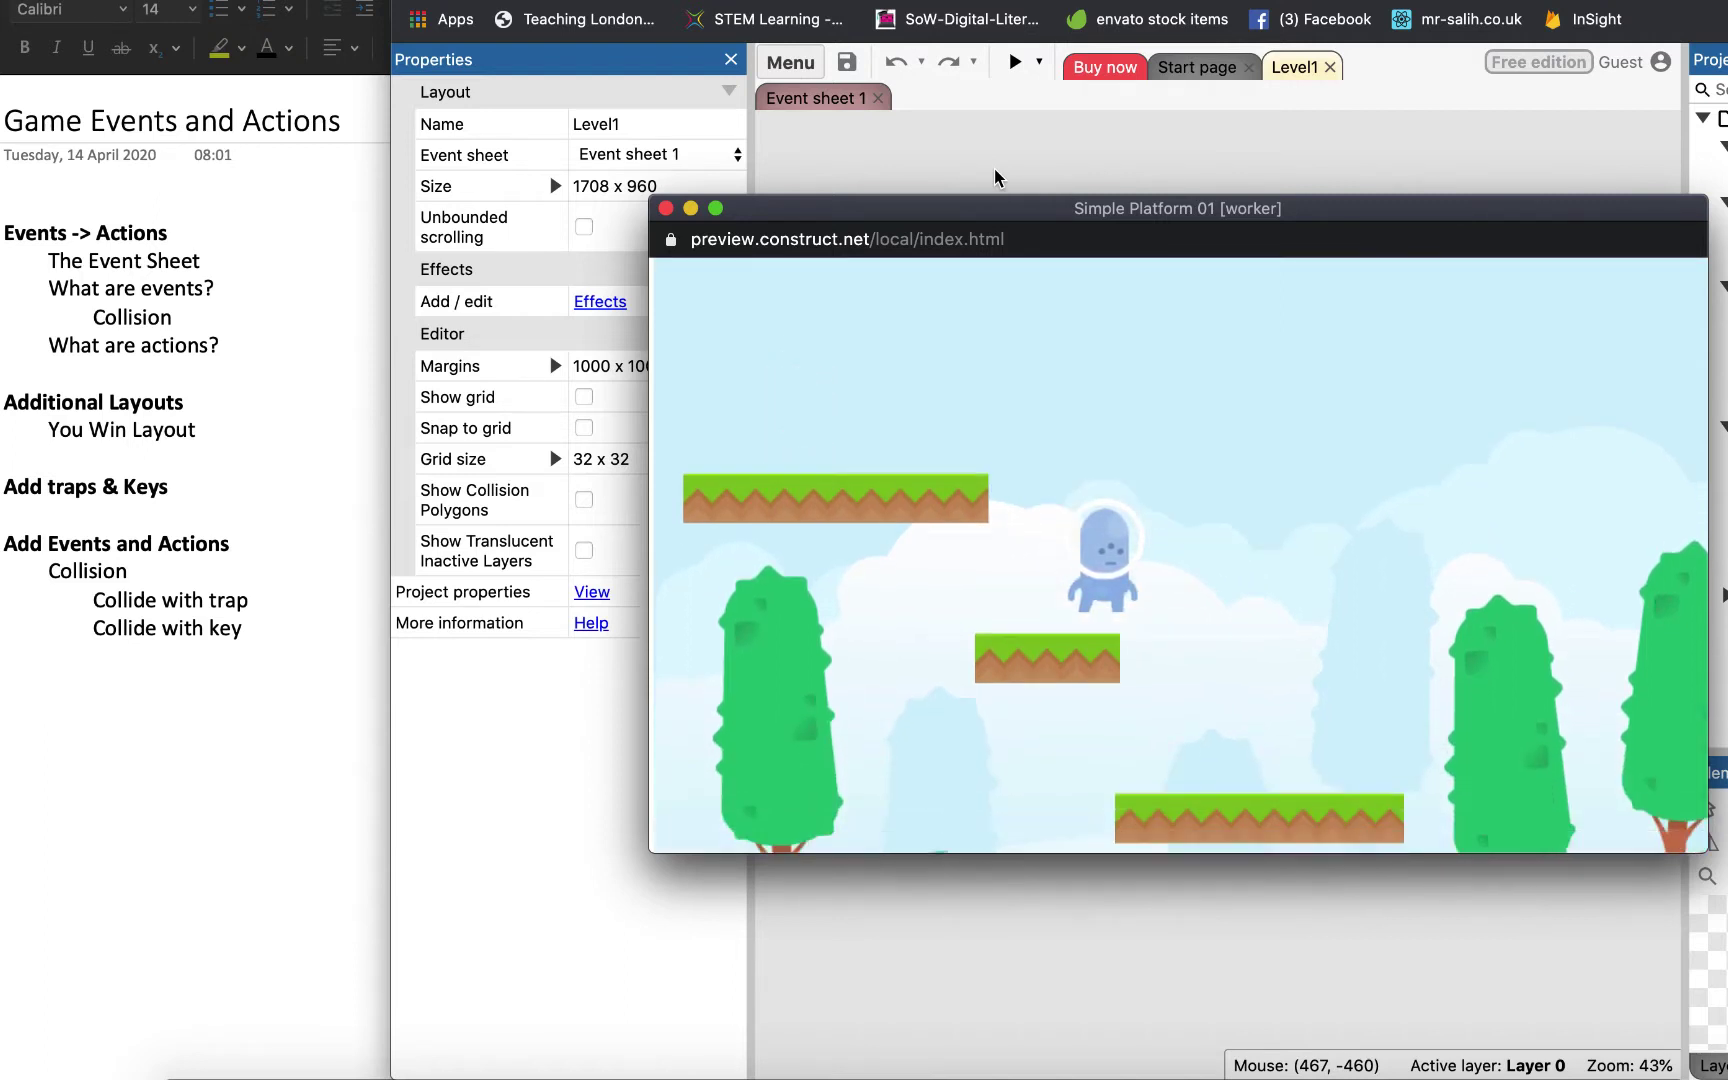
pyautogui.press('Right')
pyautogui.press('Up')
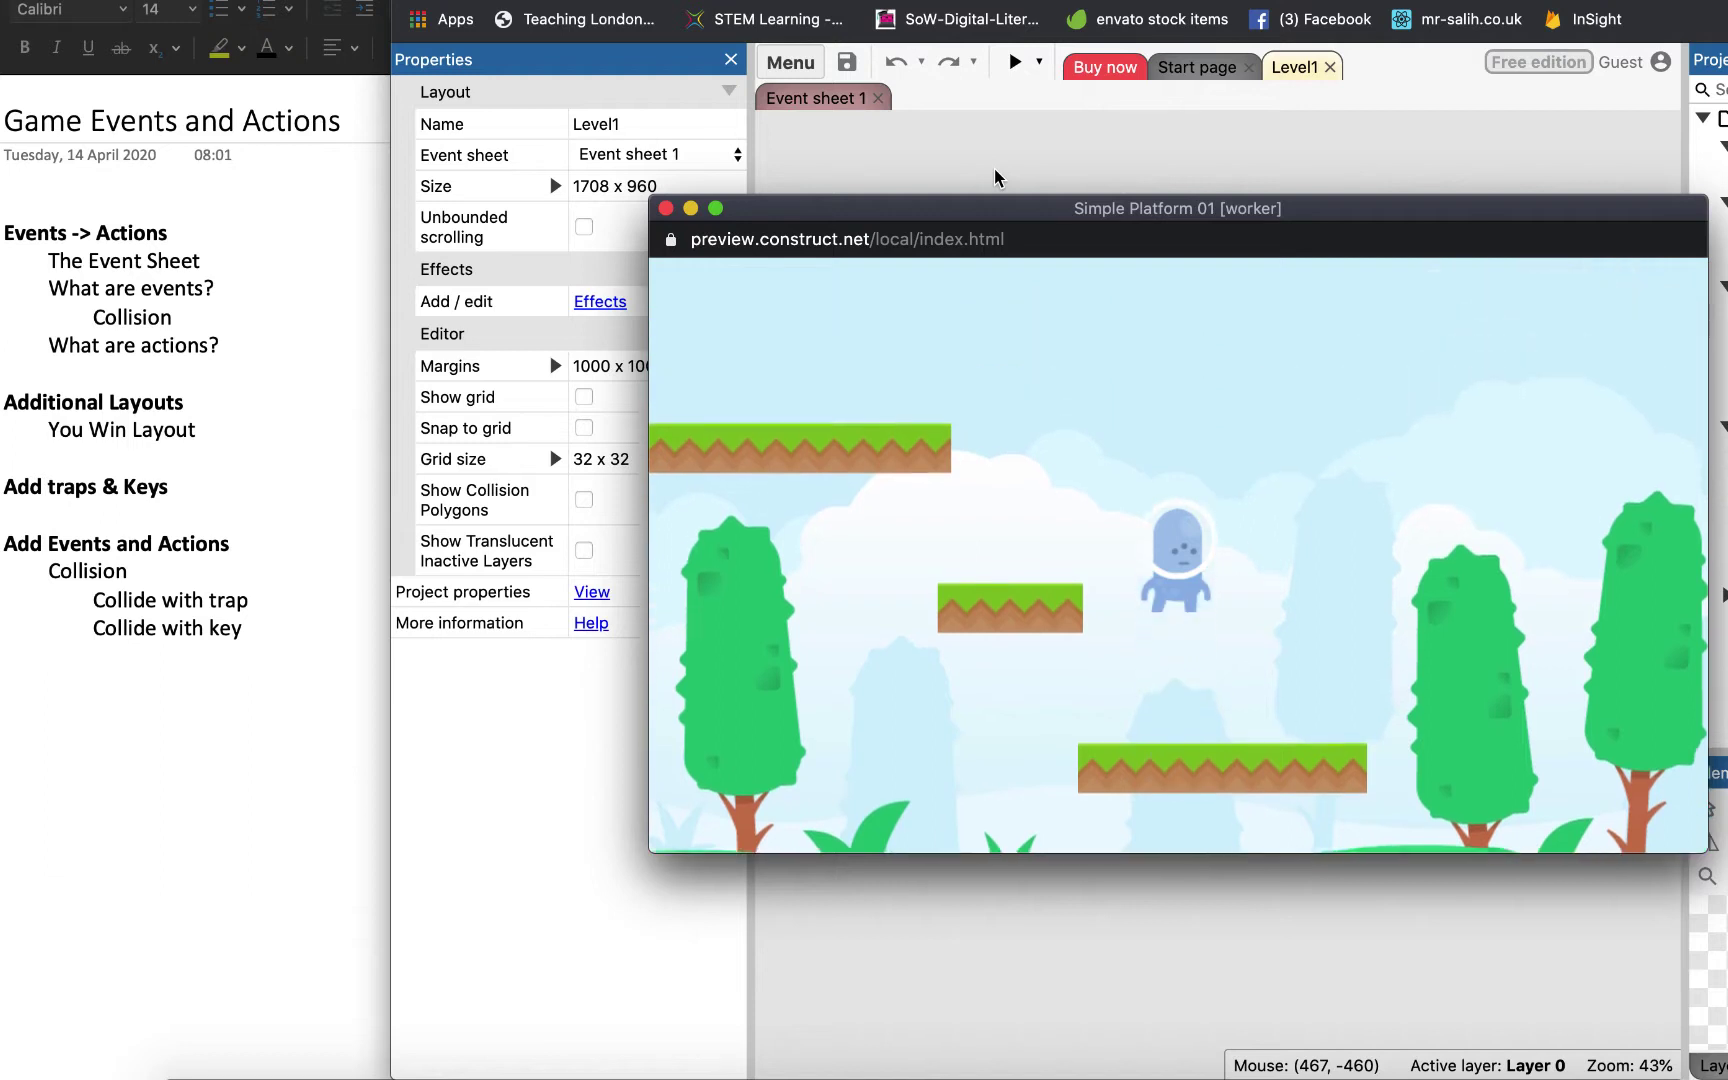
pyautogui.press('Right')
pyautogui.press('Up')
pyautogui.press('Left')
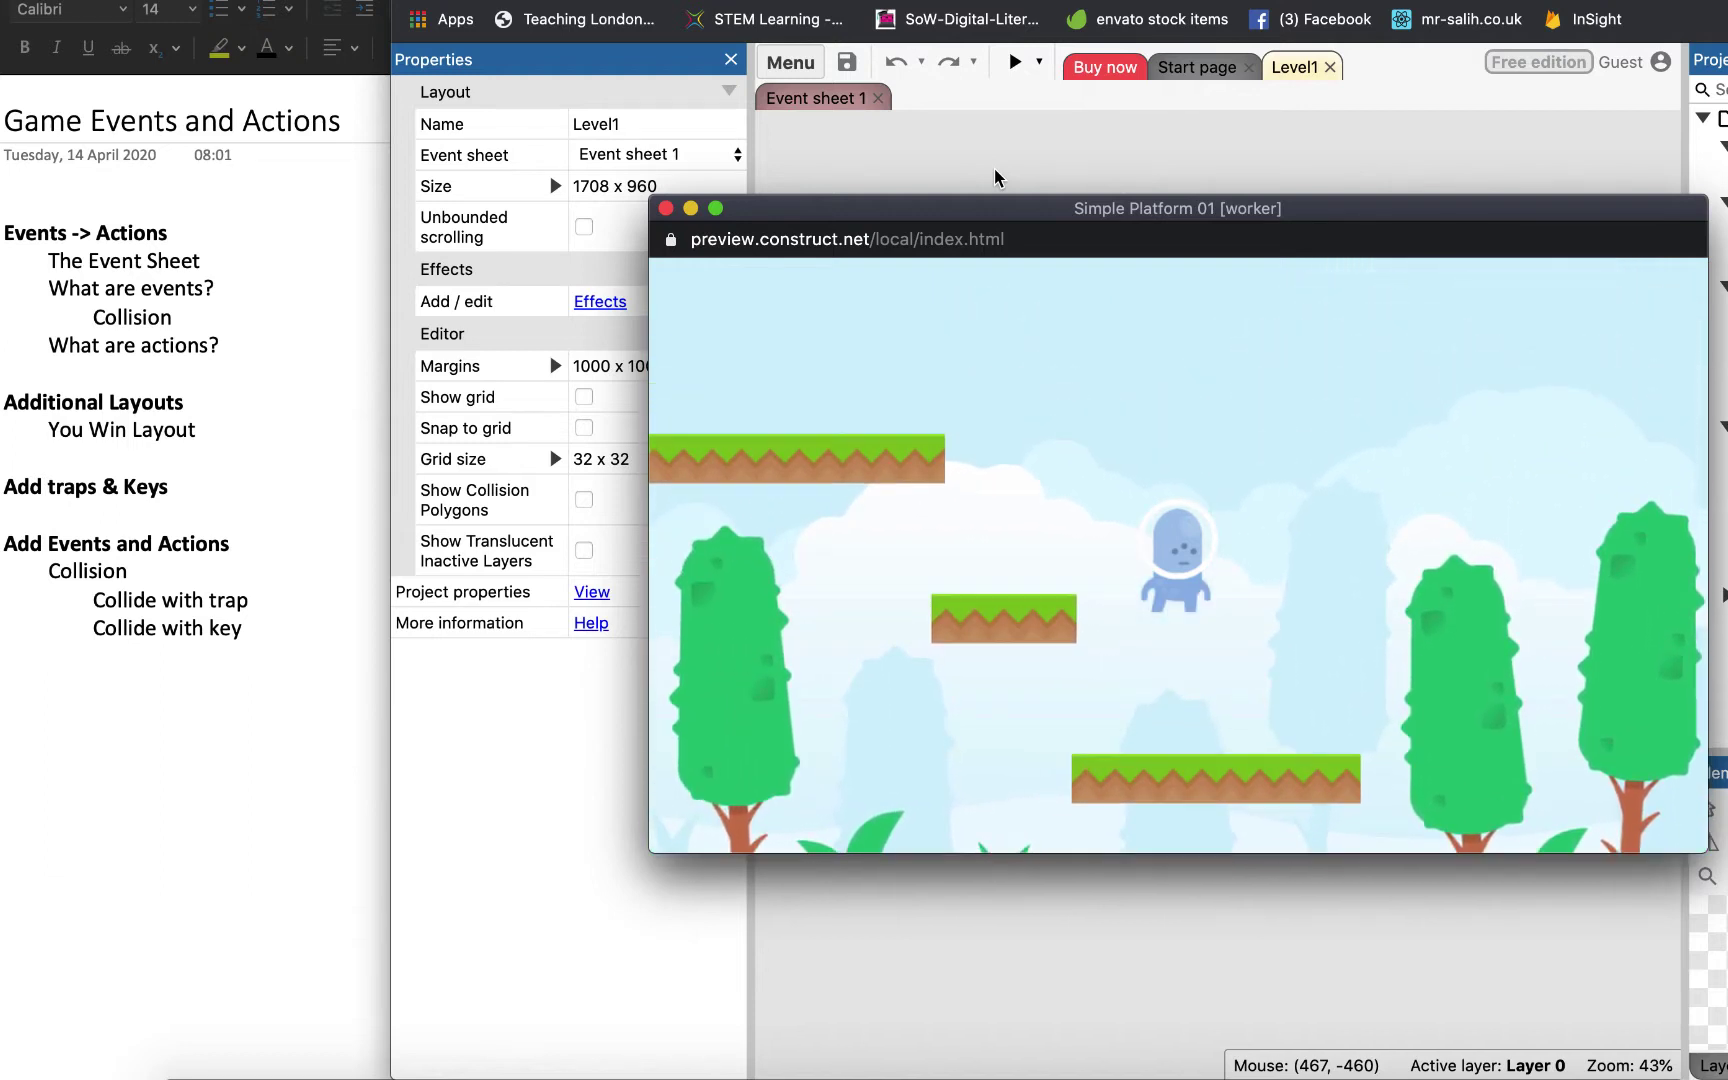
pyautogui.press('Up')
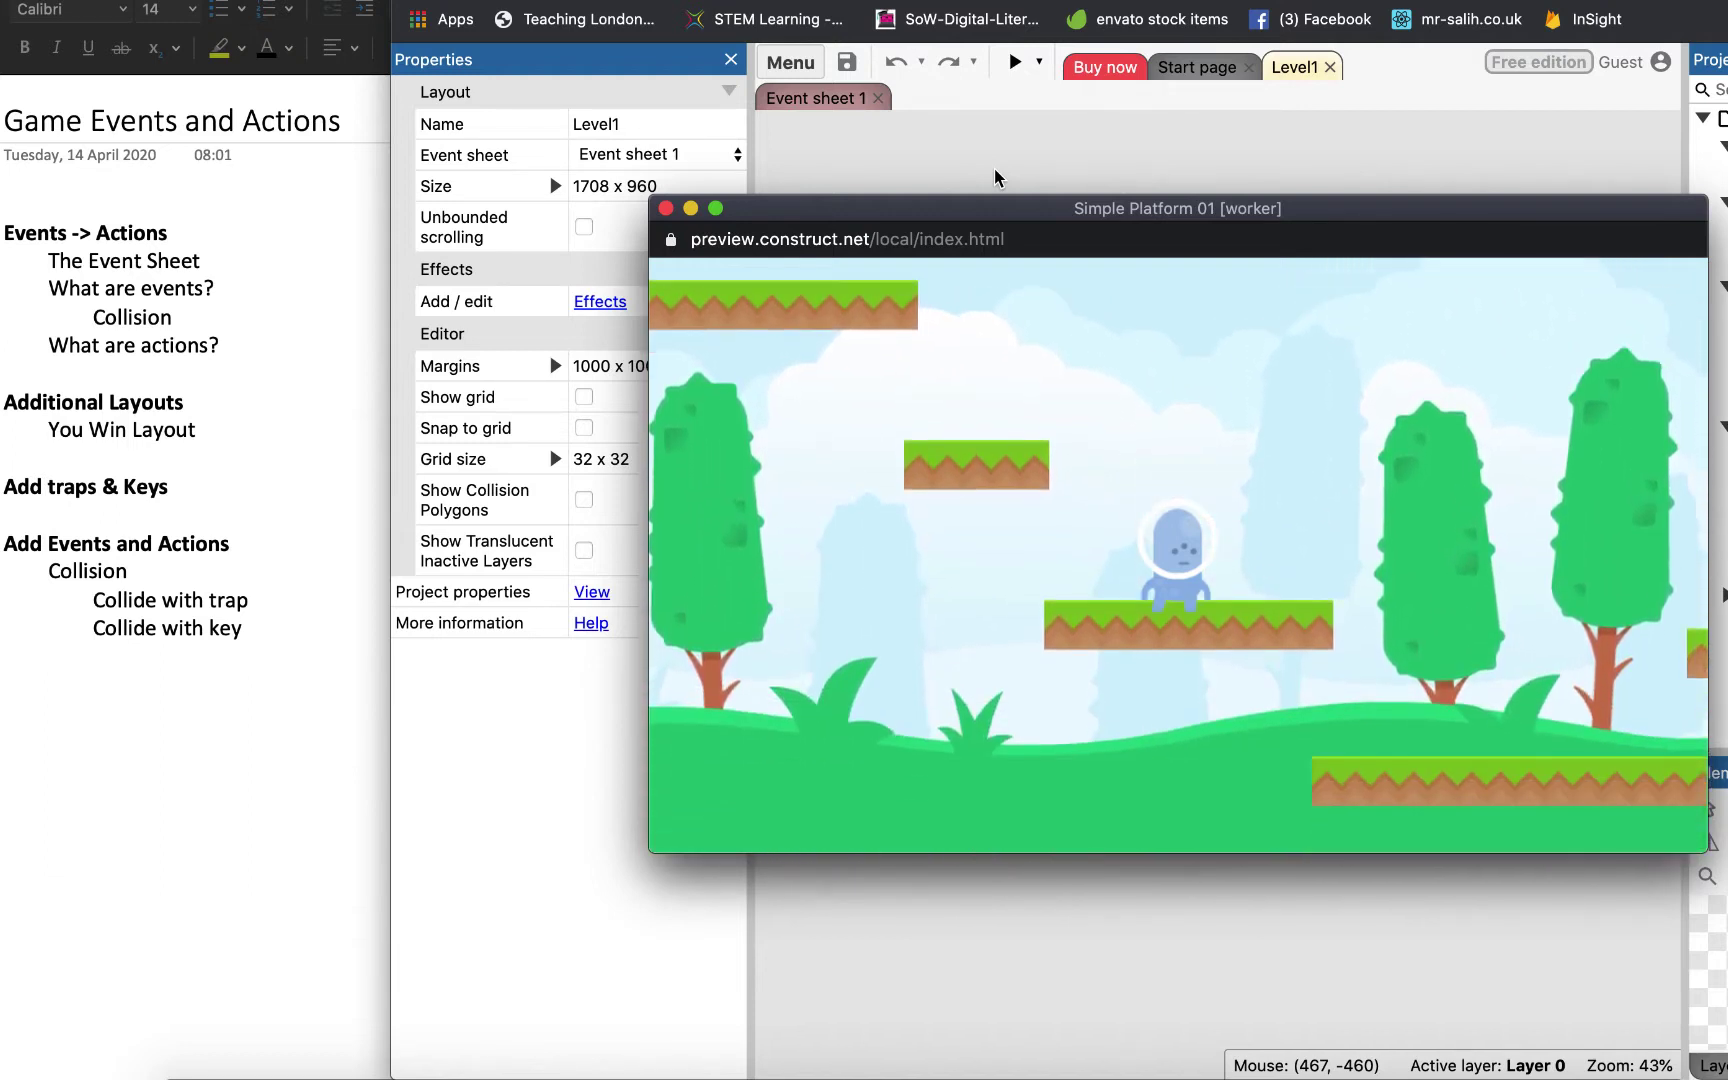
pyautogui.press('Up')
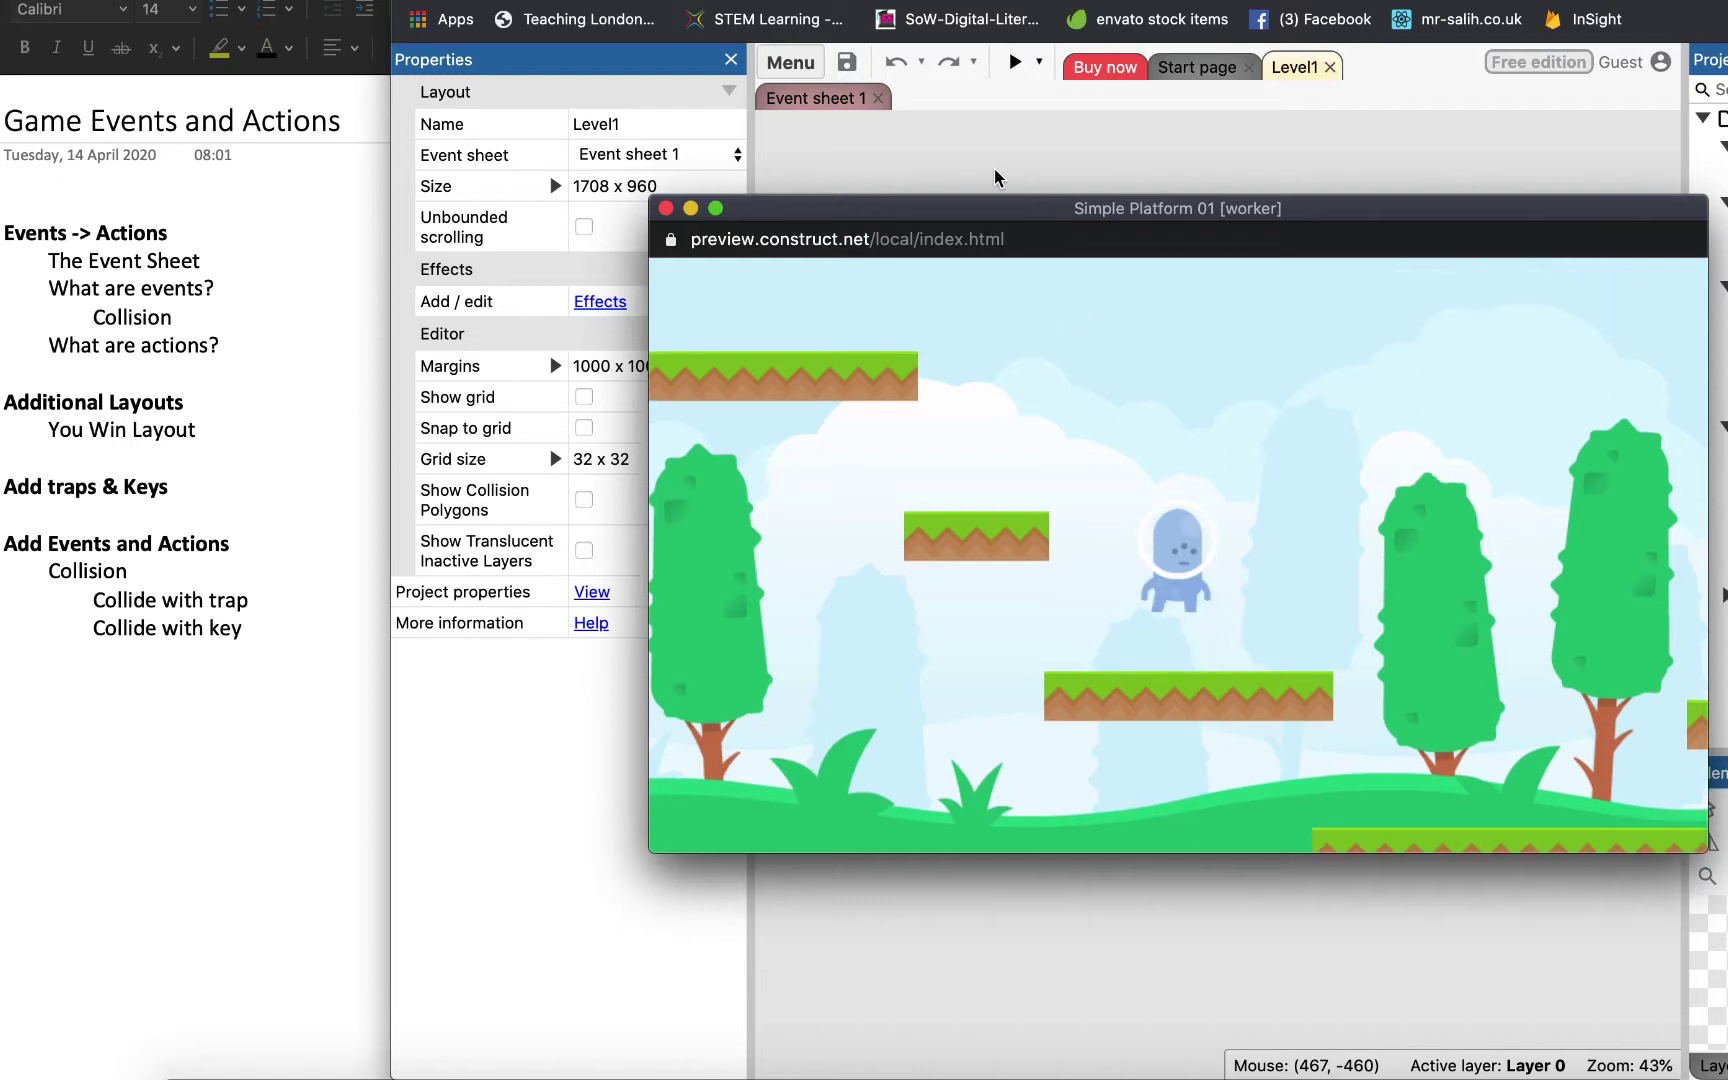
# Step: Move the player right over the treetop and jump up onto the upper-right platform
pyautogui.press('Right')
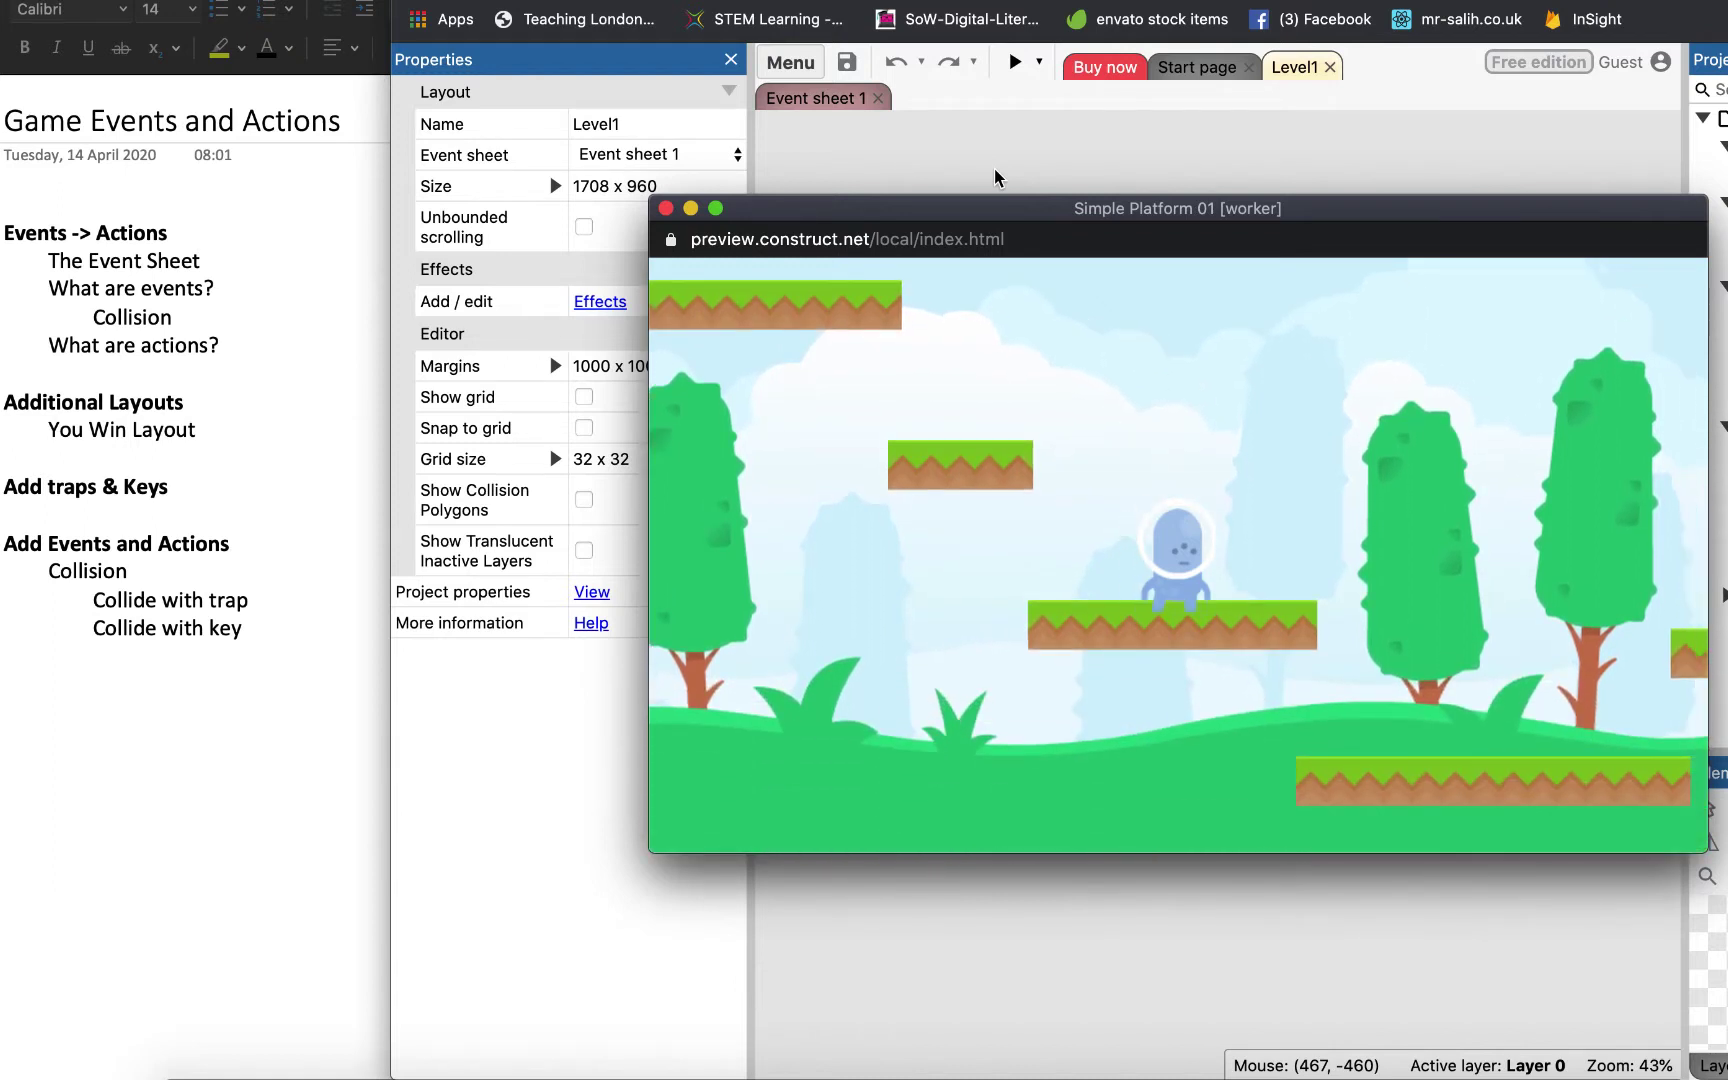
pyautogui.press('Up')
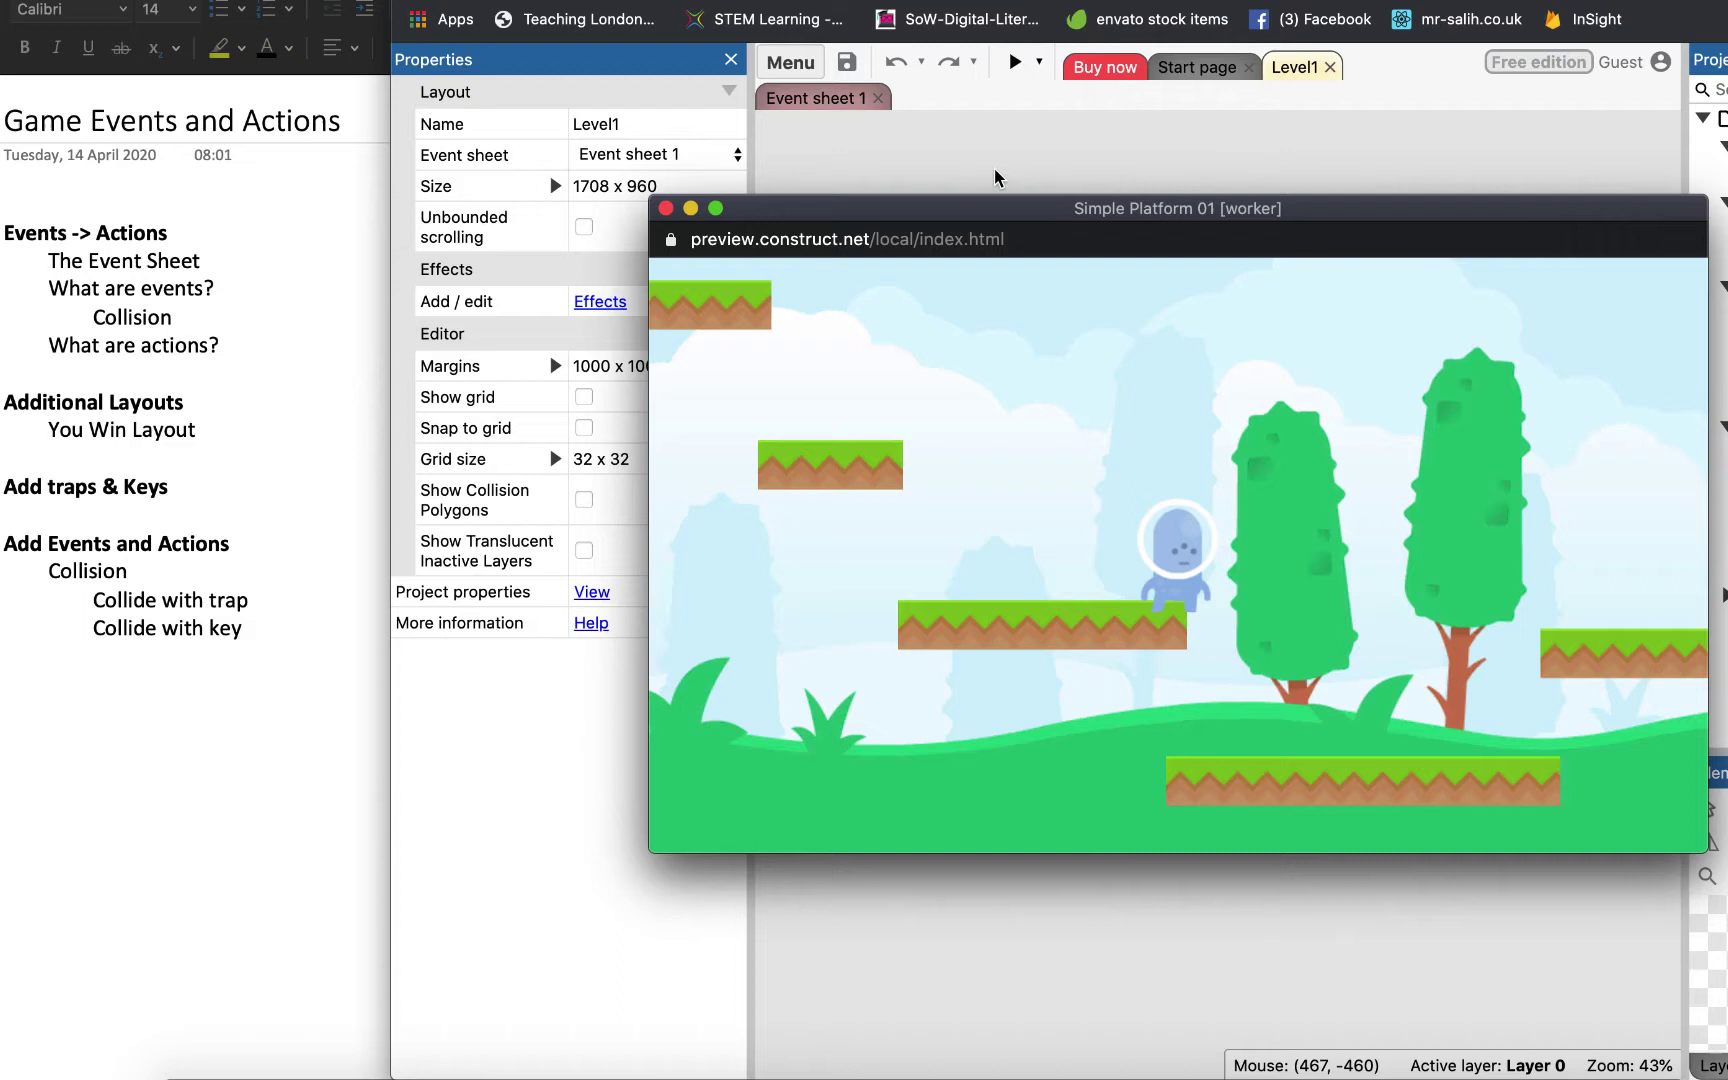
pyautogui.press('Right')
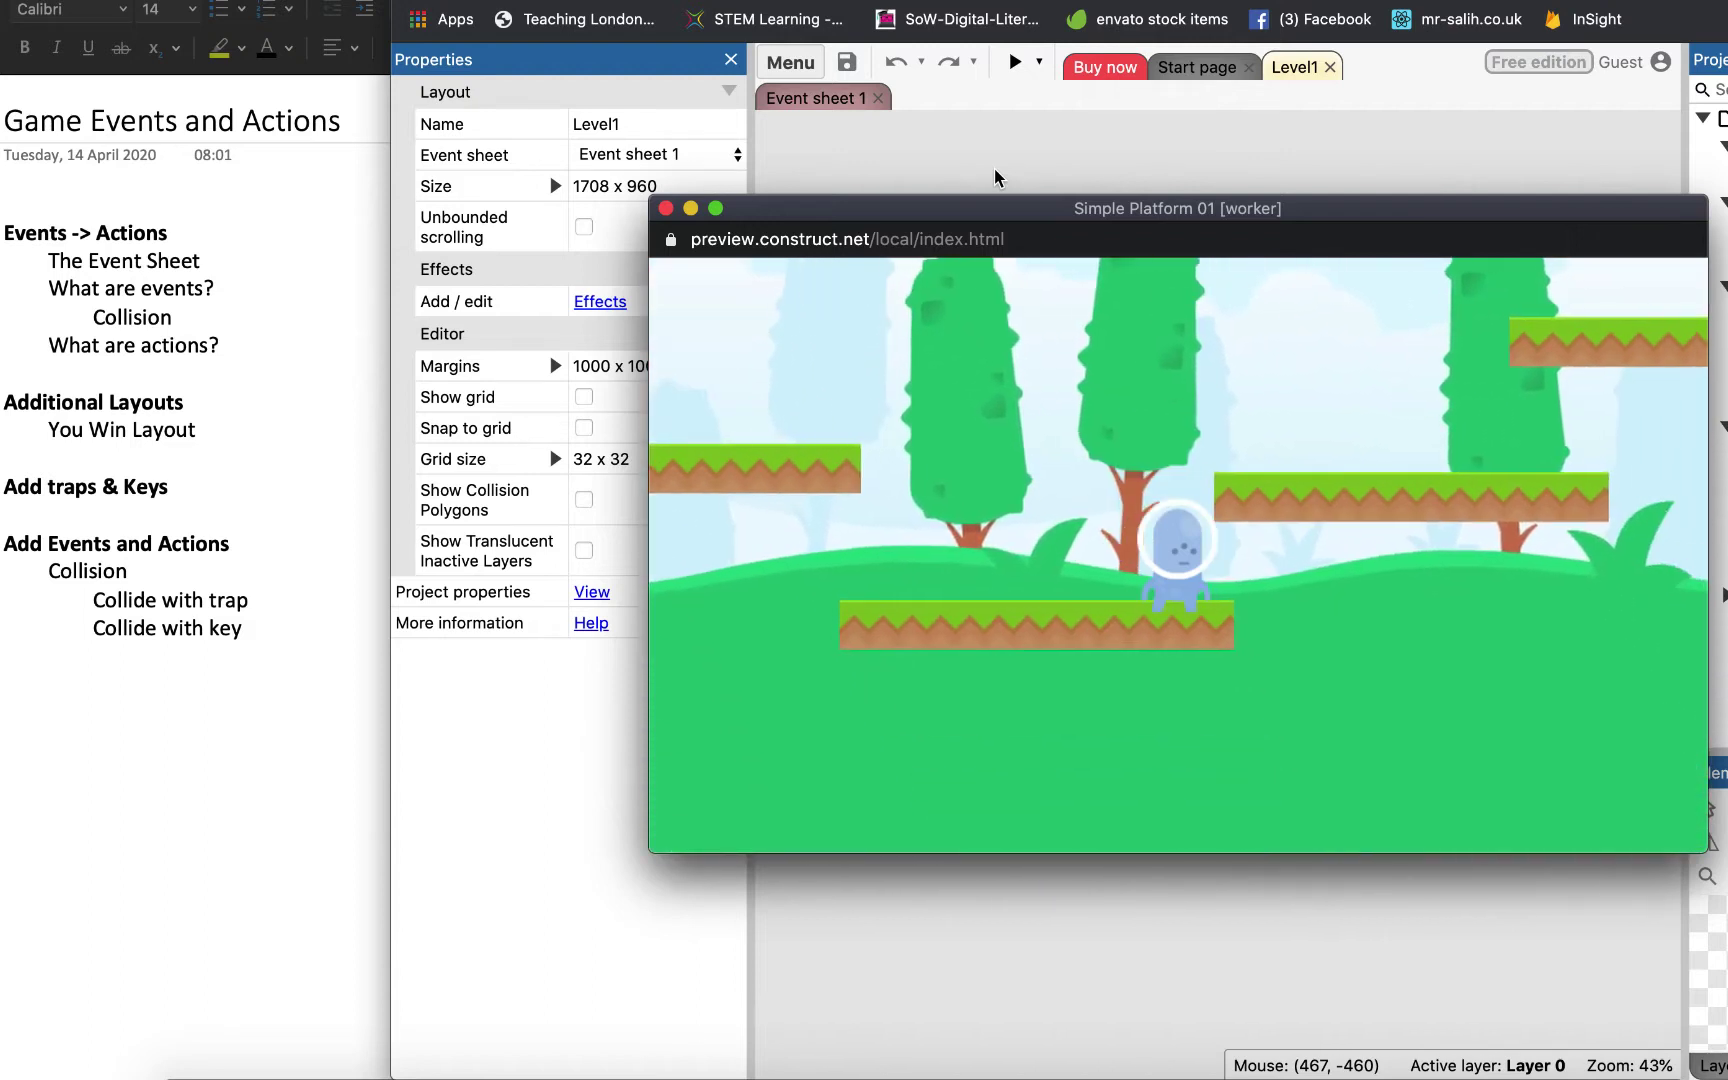
pyautogui.press('Up')
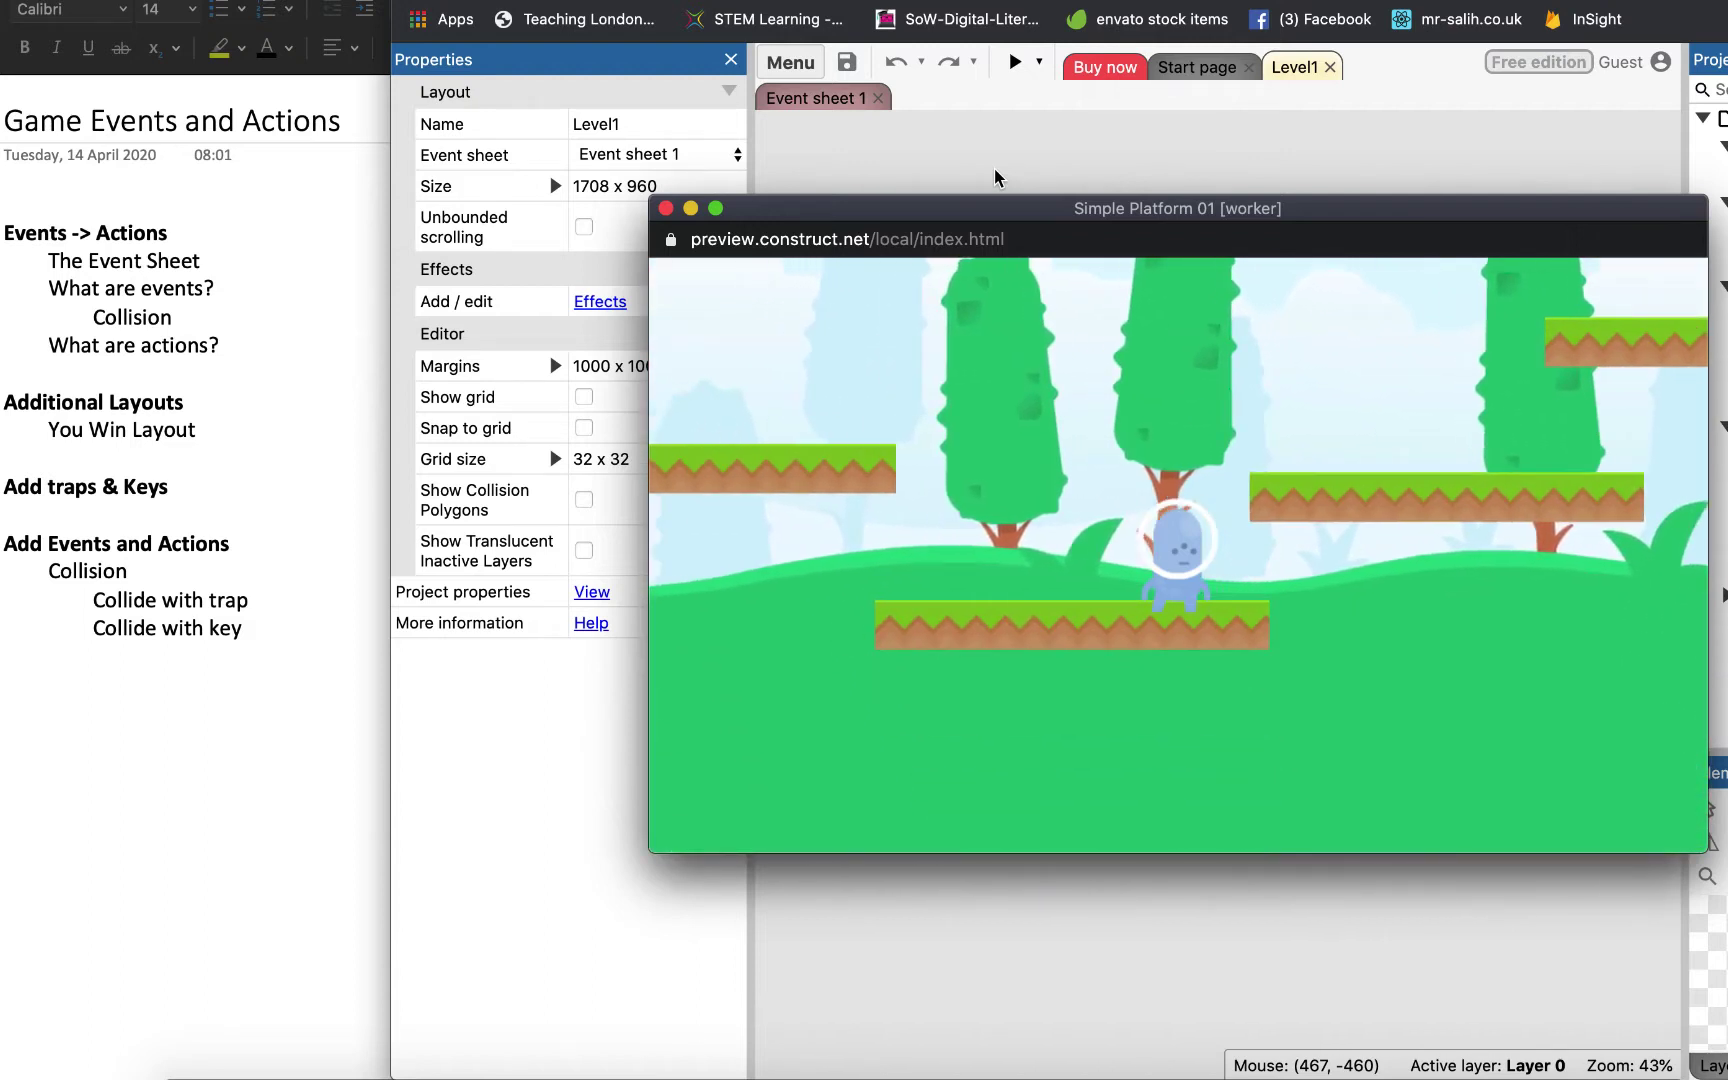
pyautogui.press('Left')
pyautogui.press('Up')
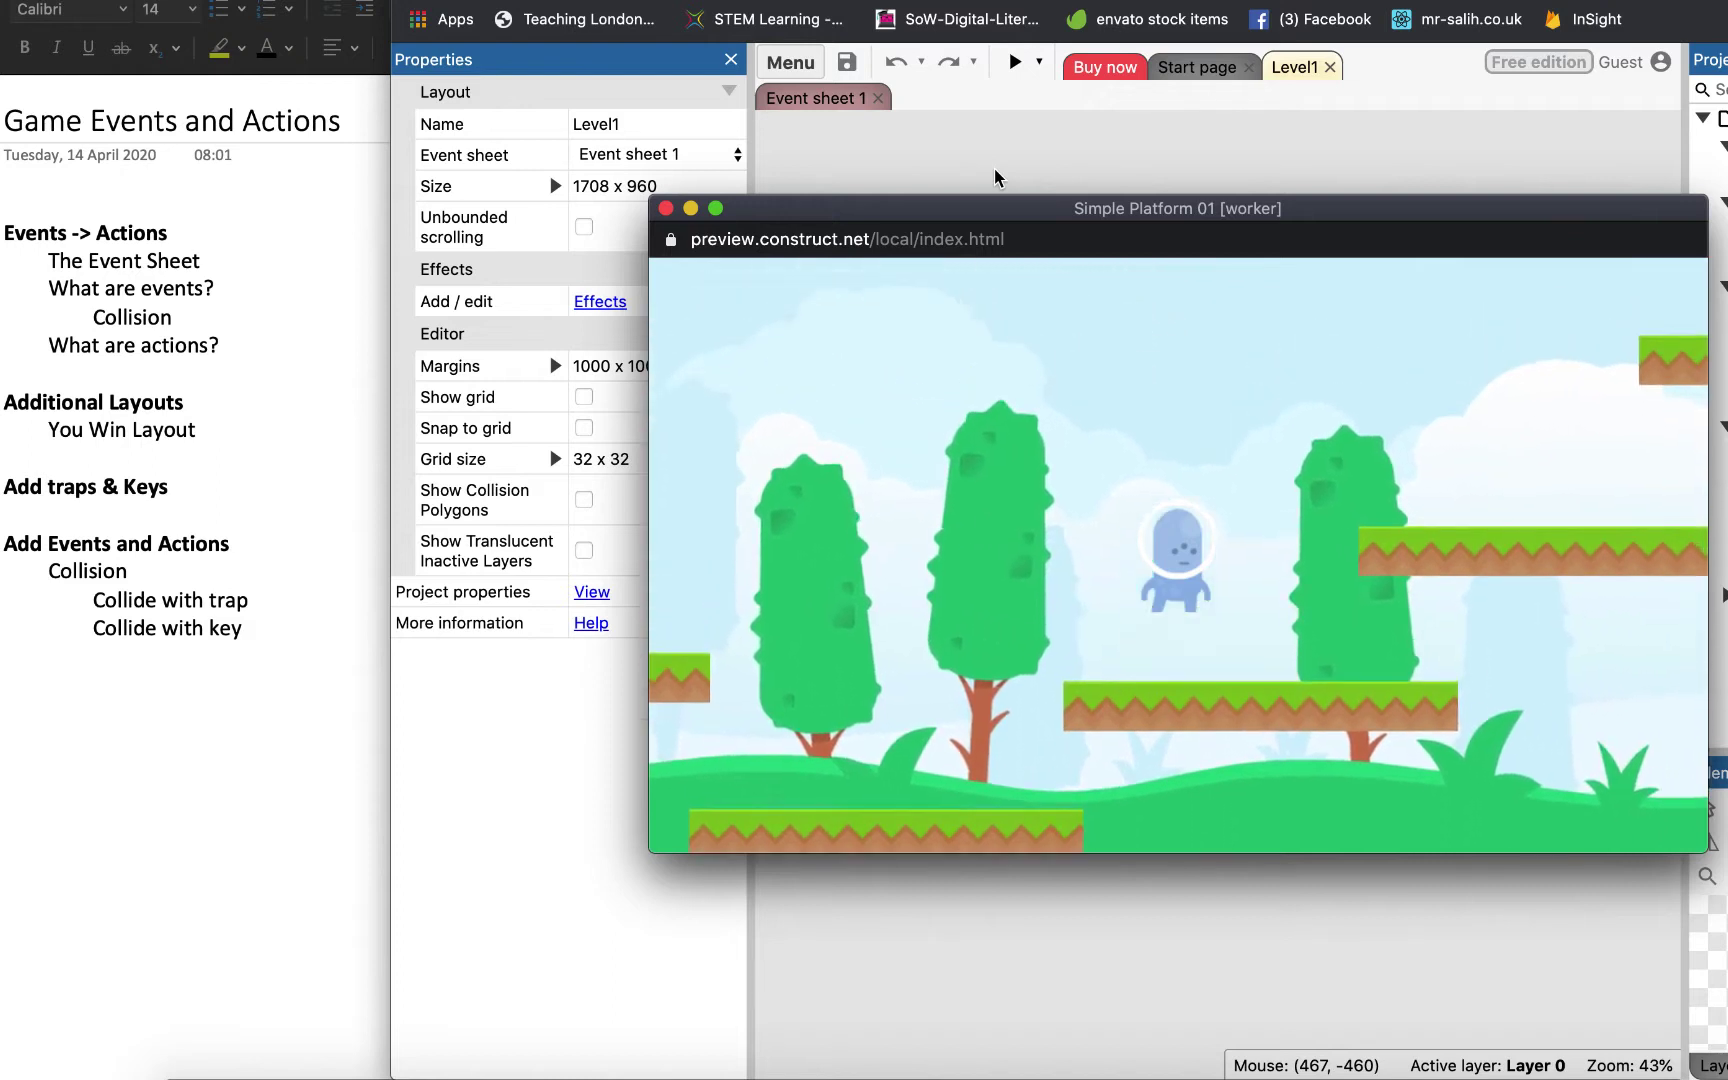
pyautogui.press('Right')
pyautogui.press('Up')
pyautogui.press('Right')
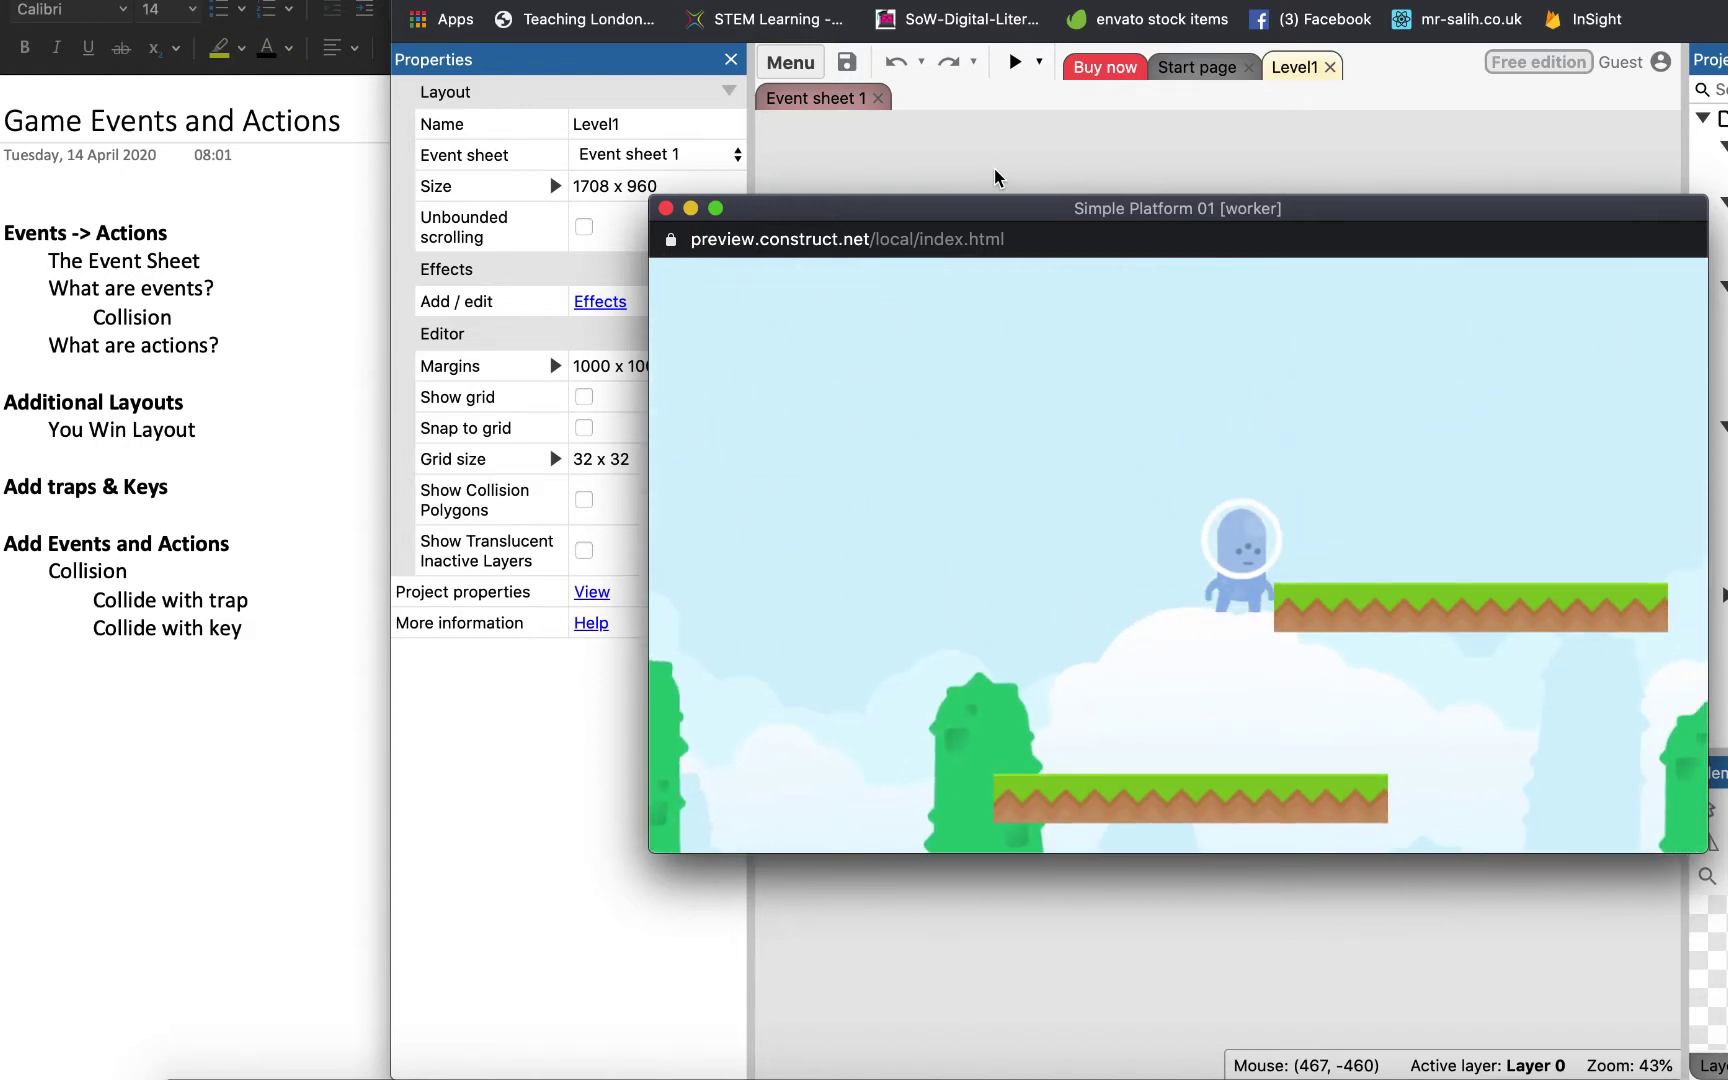
pyautogui.press('Up')
pyautogui.press('Right')
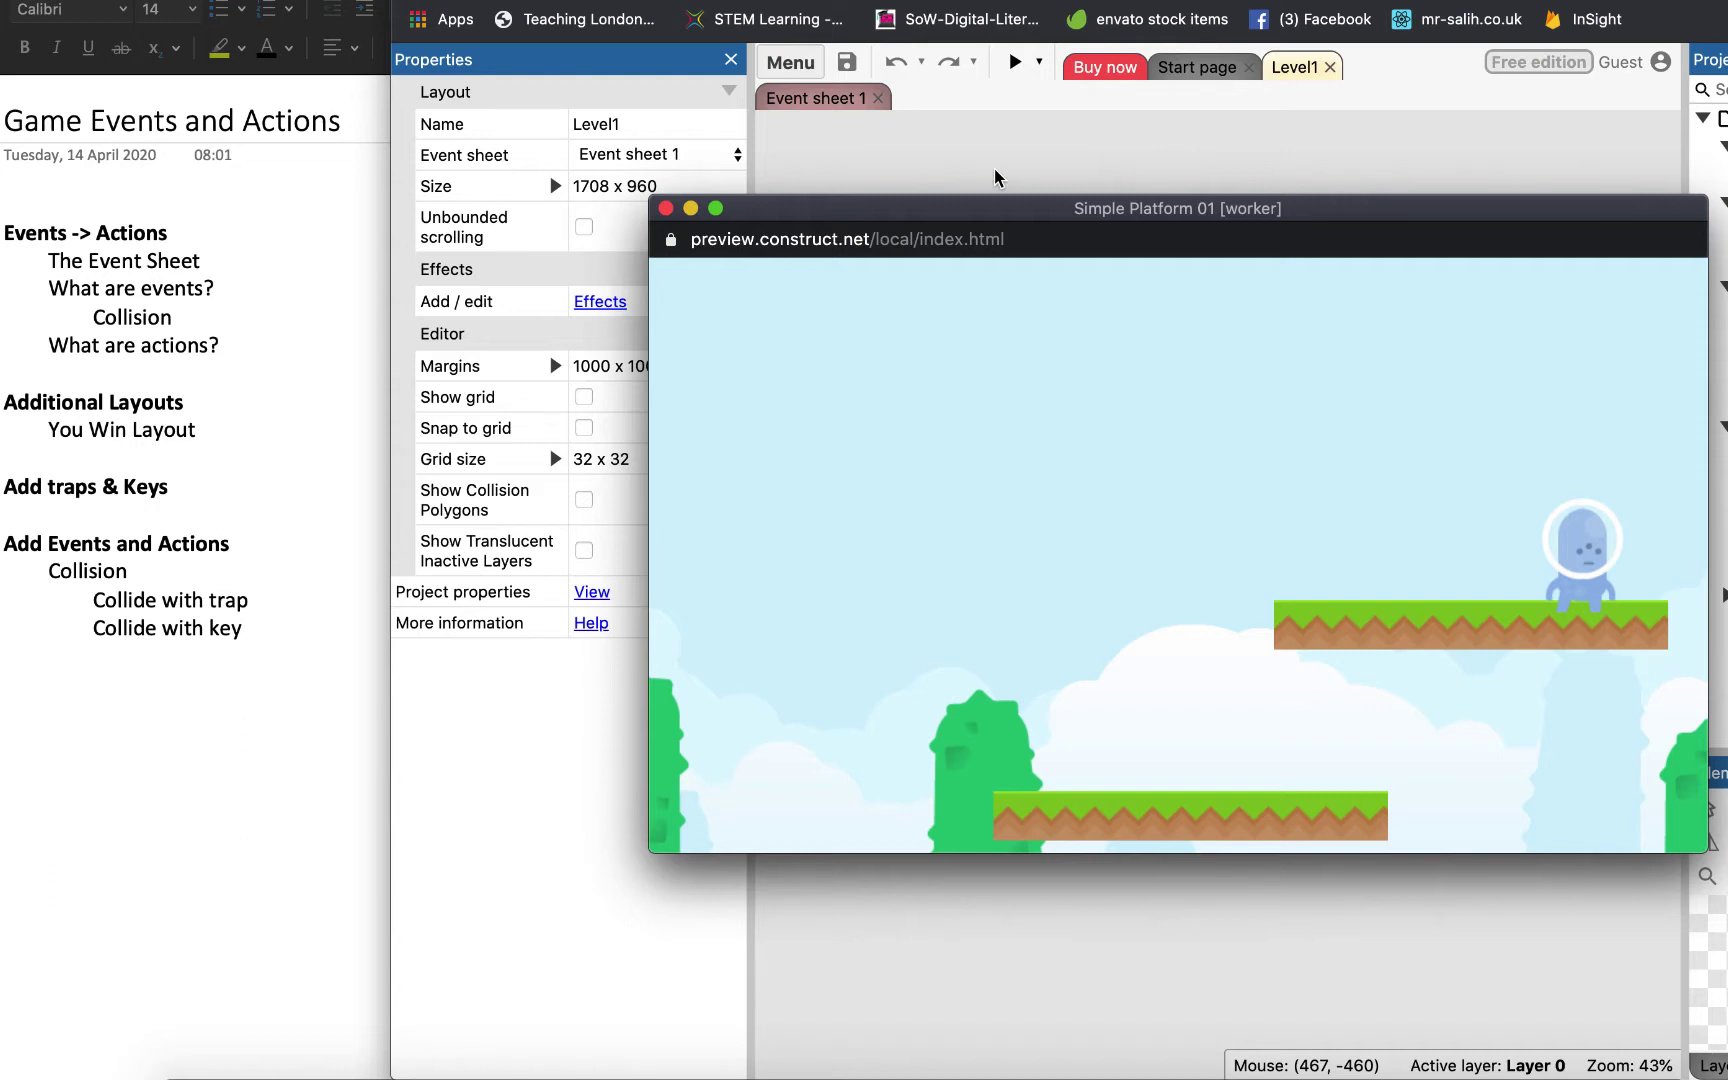
pyautogui.click(665, 208)
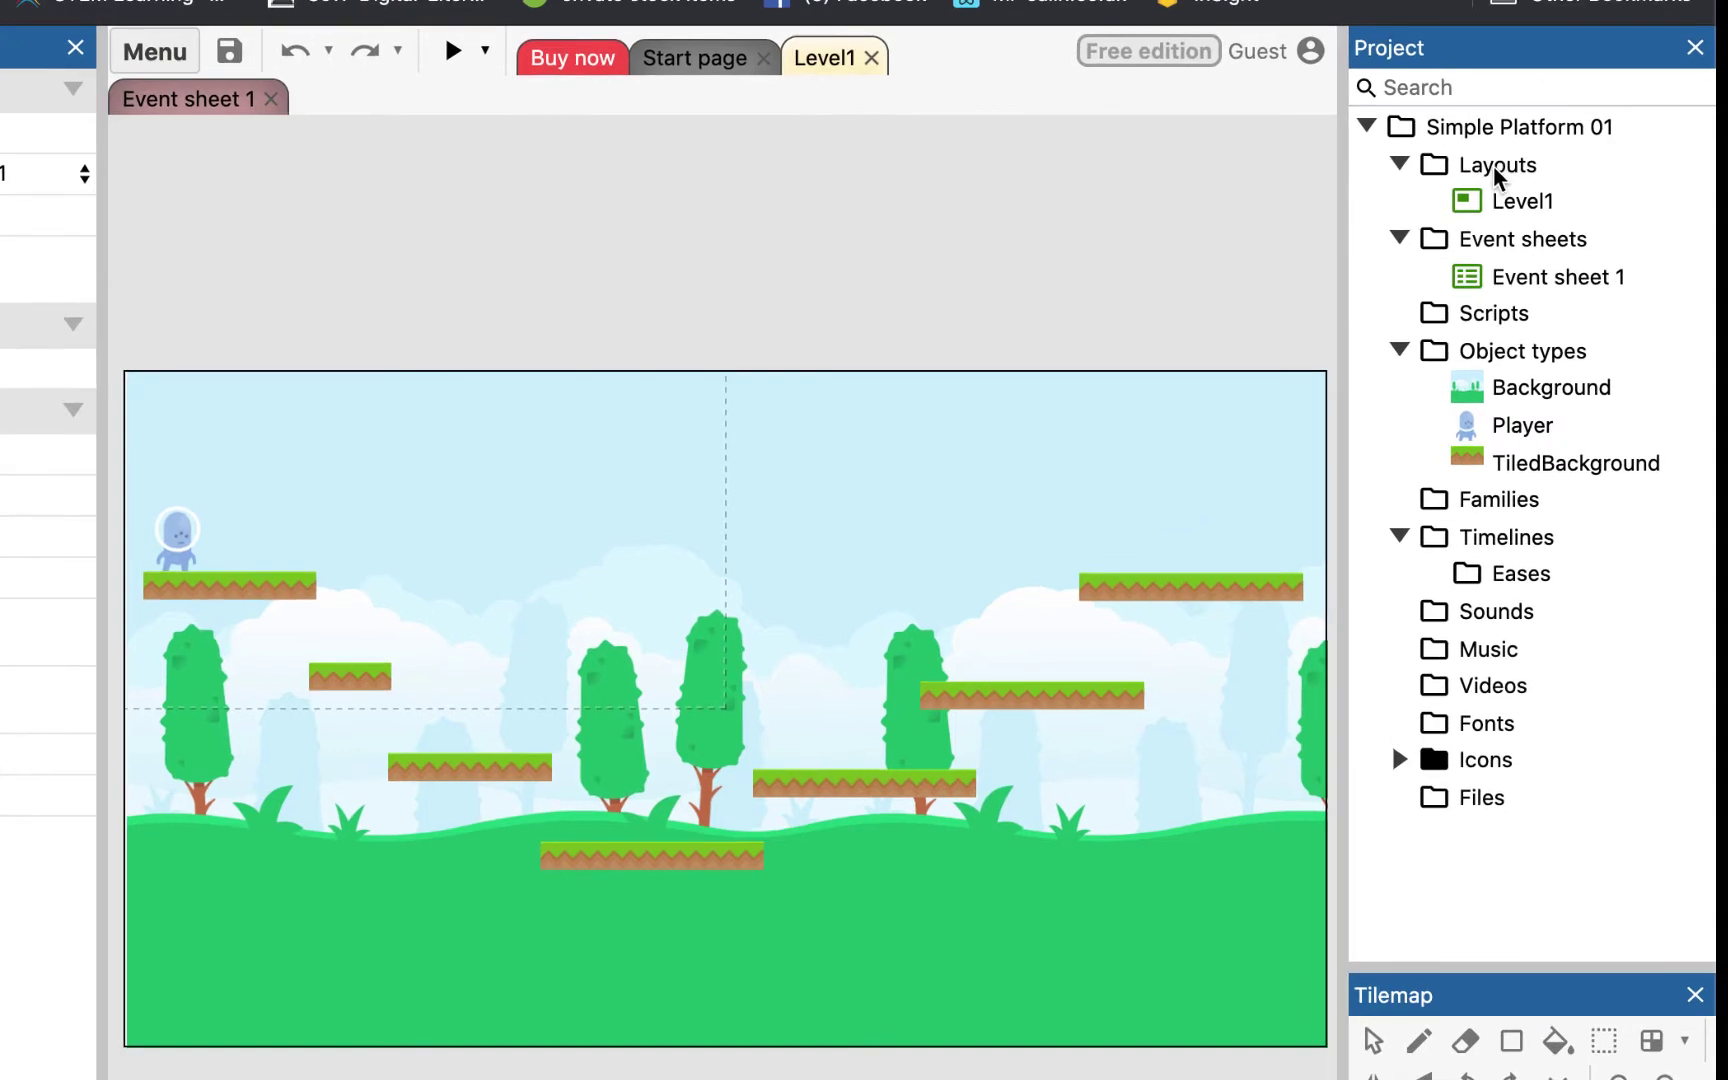
# Step: Add a new layout to the project without an event sheet
pyautogui.click(1499, 172)
pyautogui.rightClick(1500, 170)
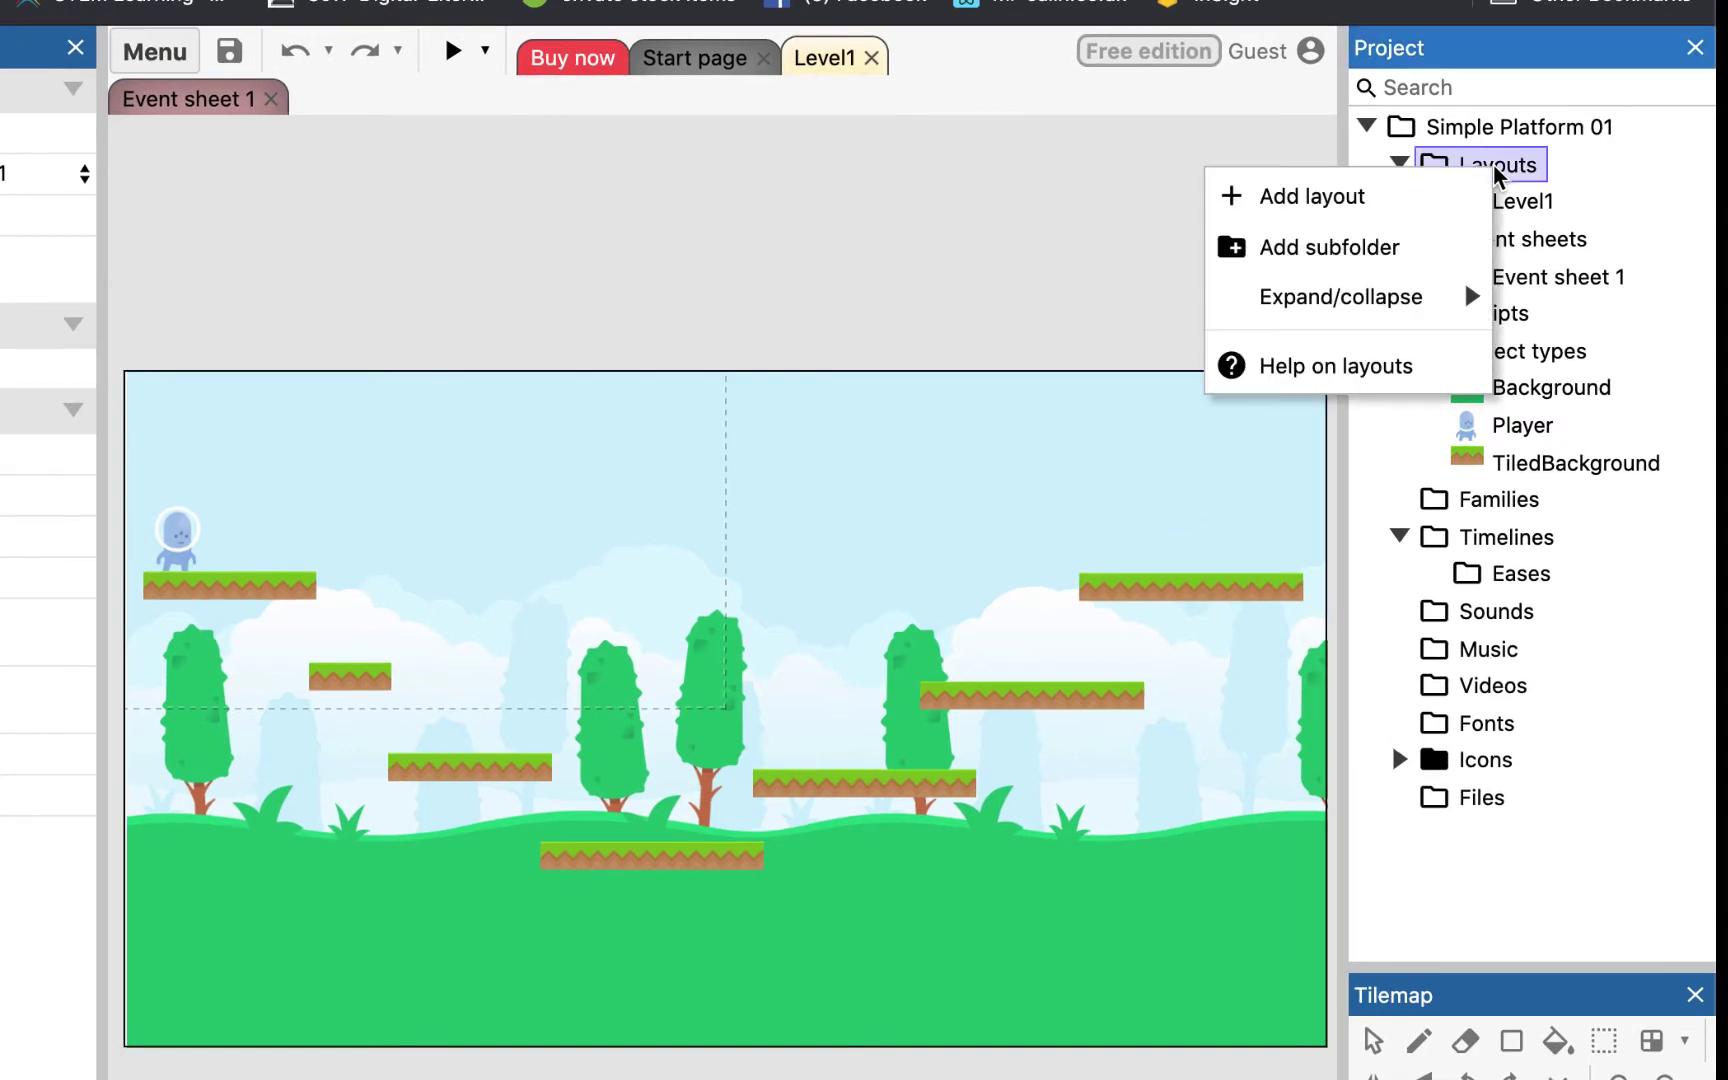
pyautogui.click(1425, 195)
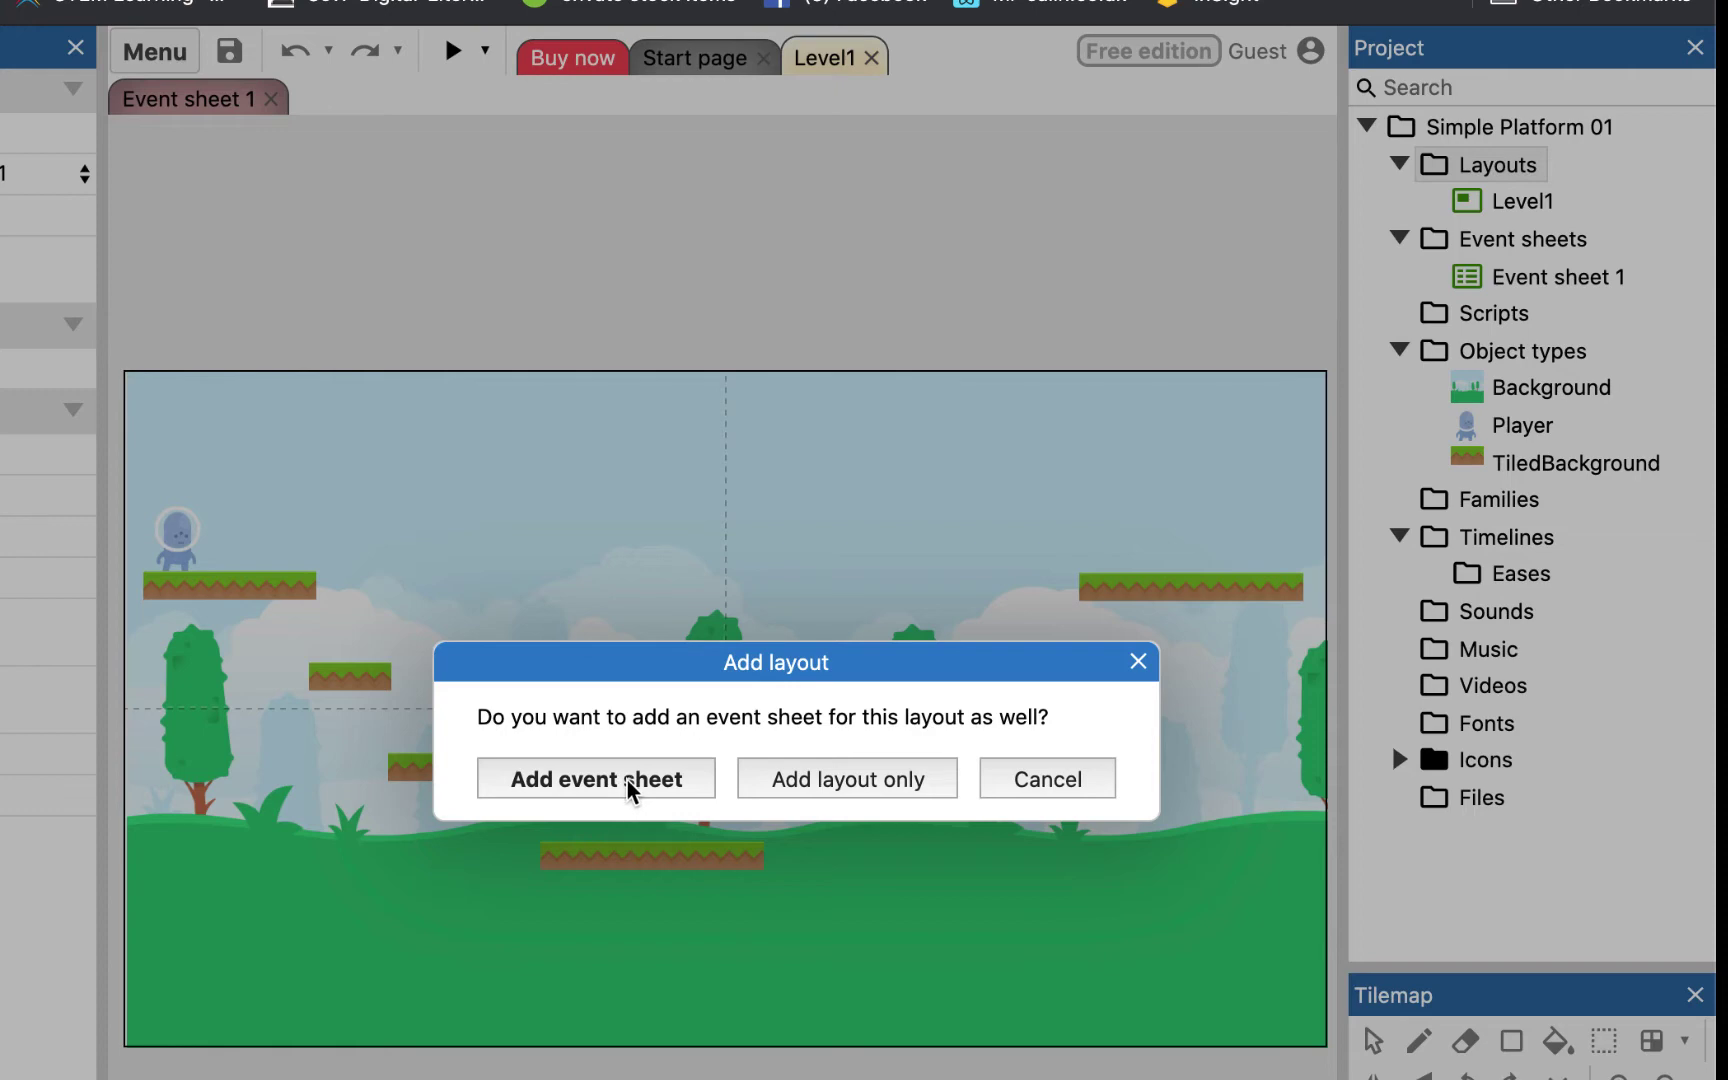
pyautogui.click(787, 779)
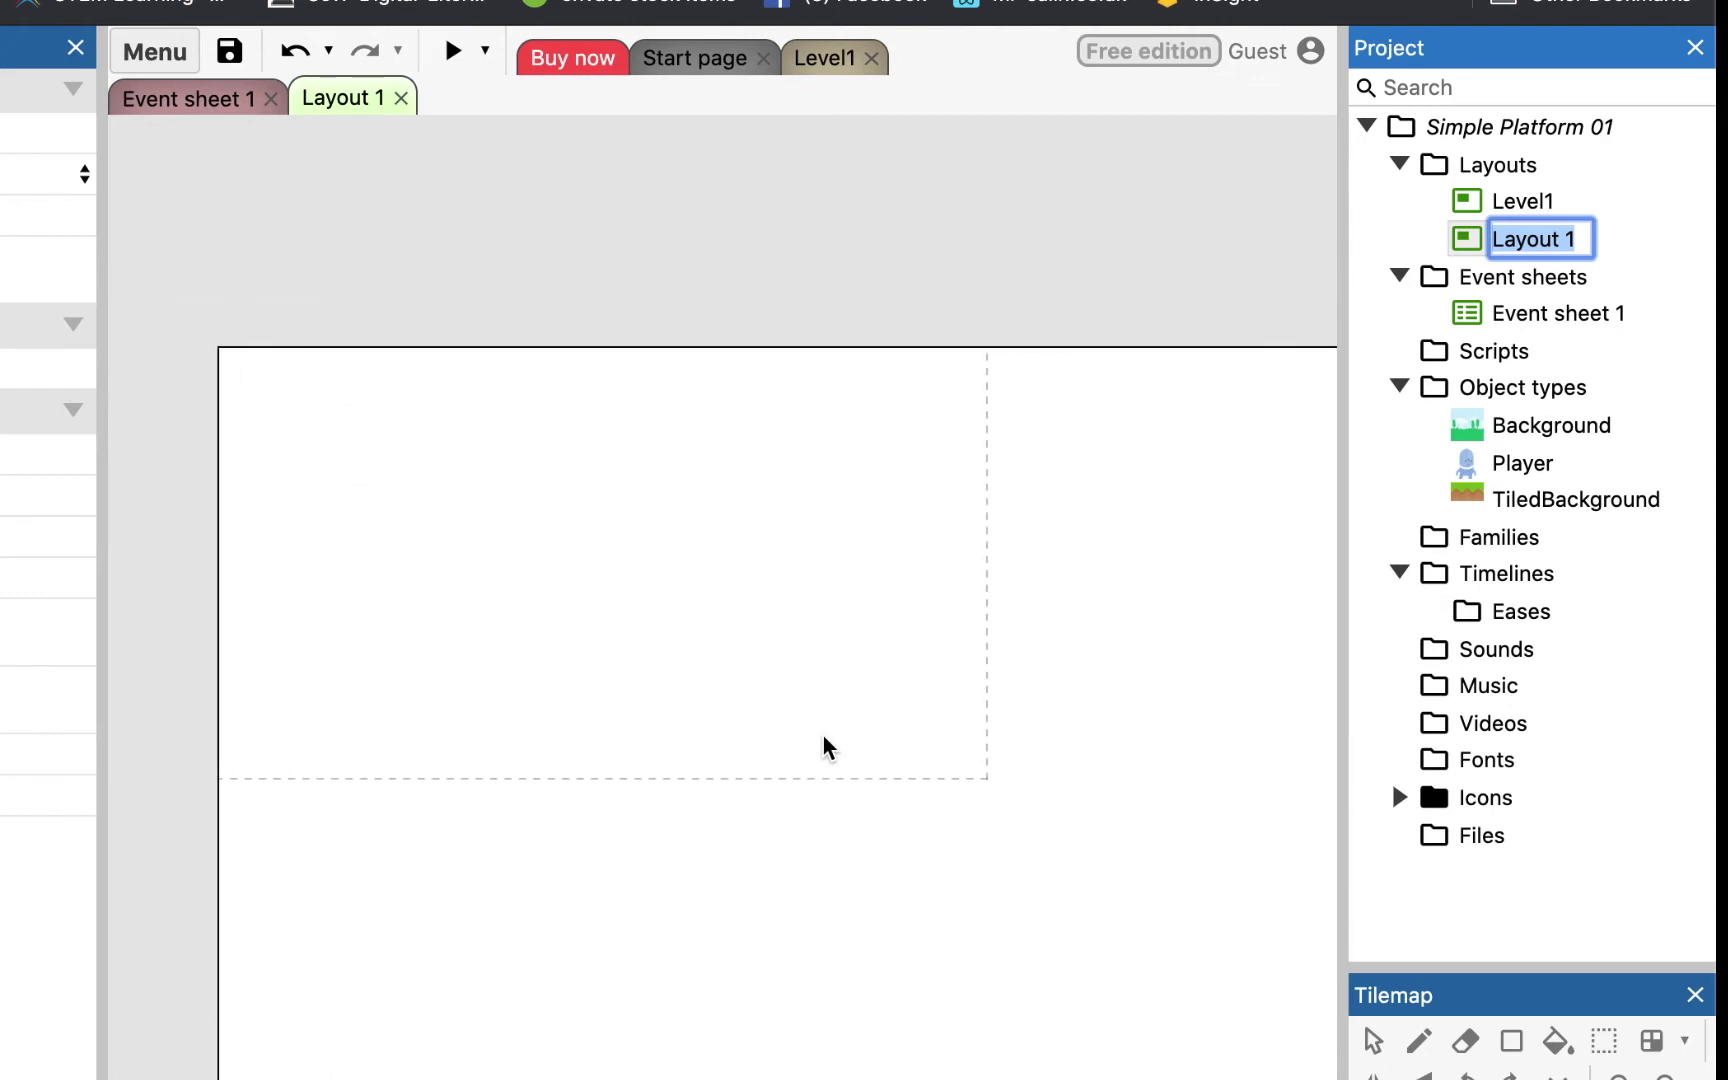
# Step: Insert a Text object named Message and place it on the new layout
pyautogui.rightClick(552, 496)
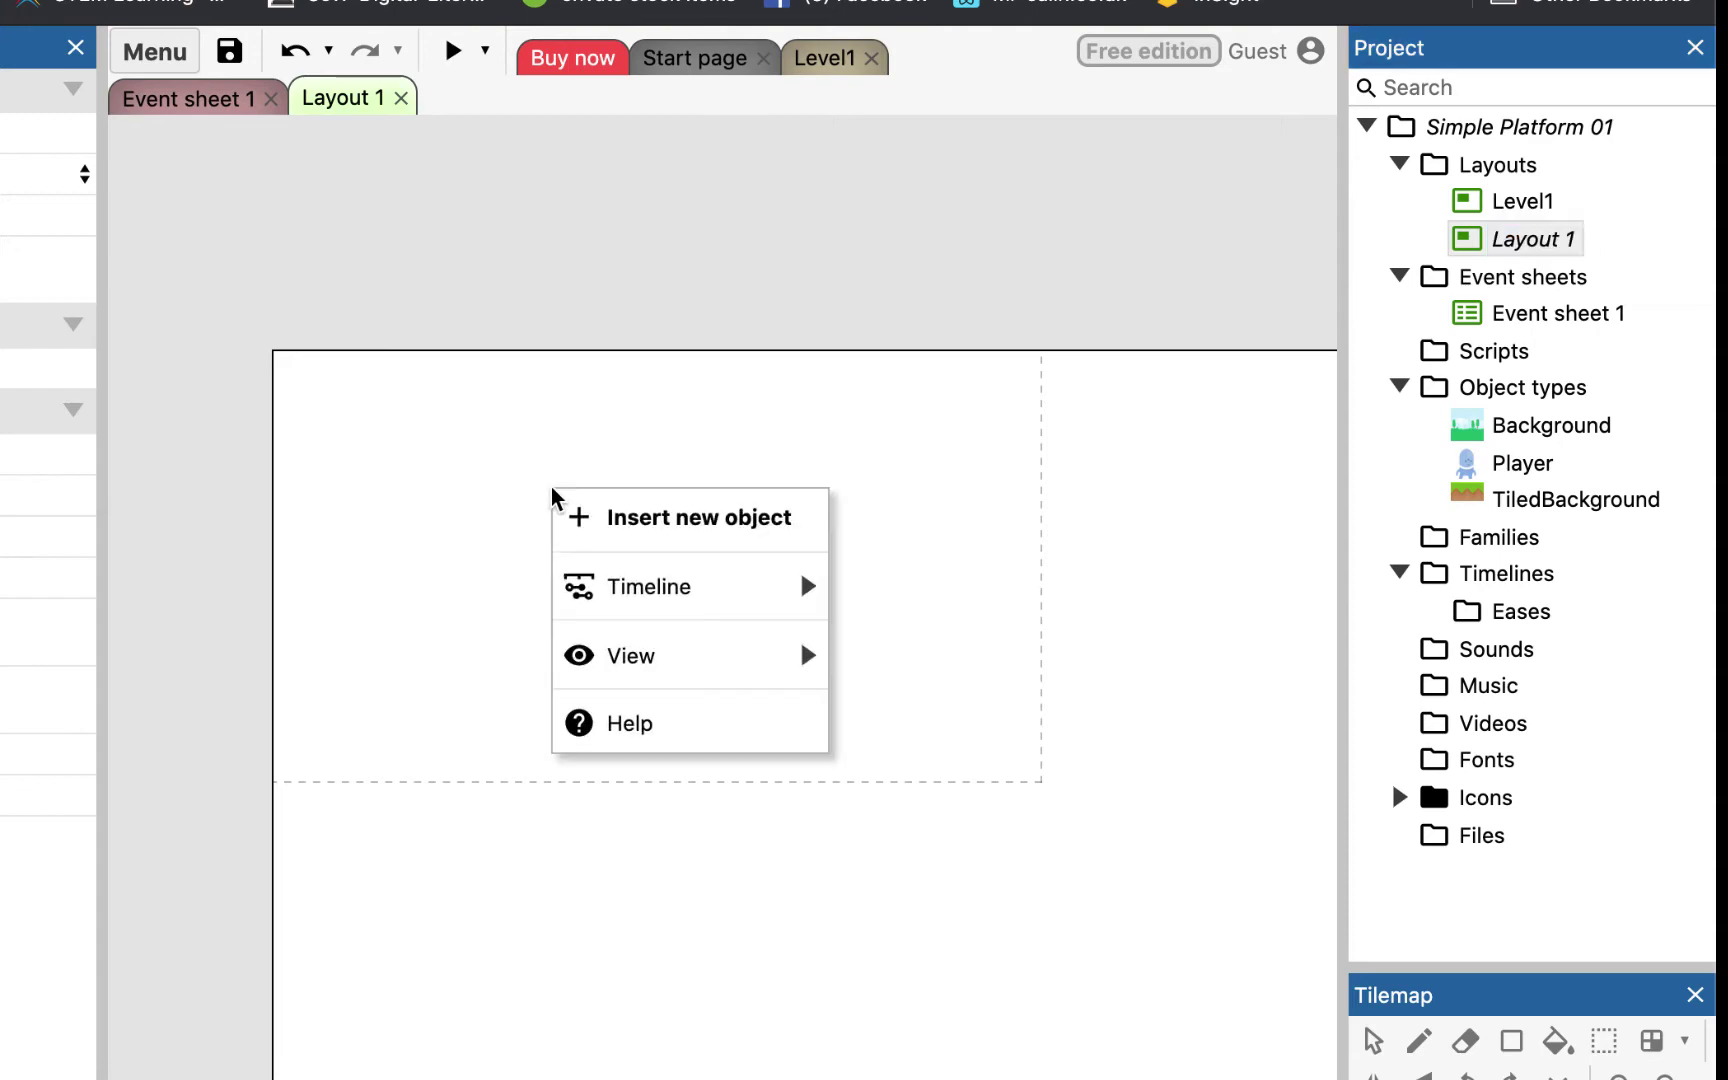
pyautogui.click(629, 517)
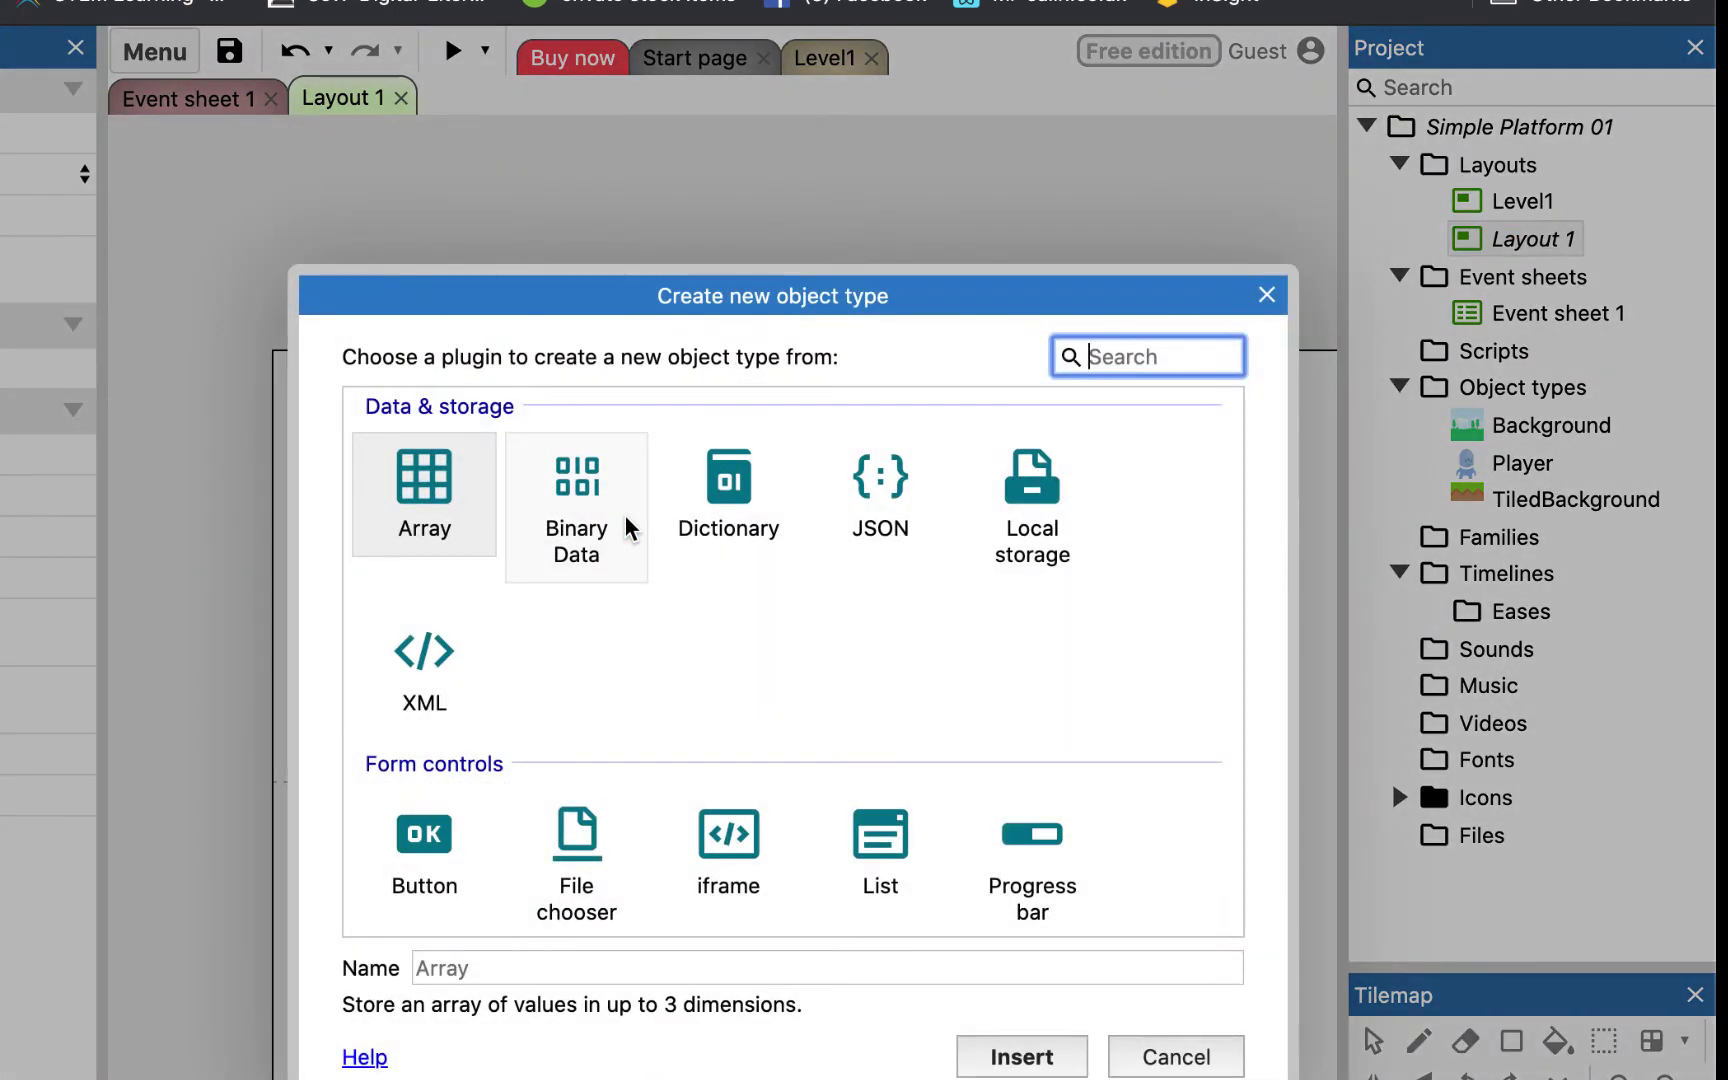
pyautogui.write('Te')
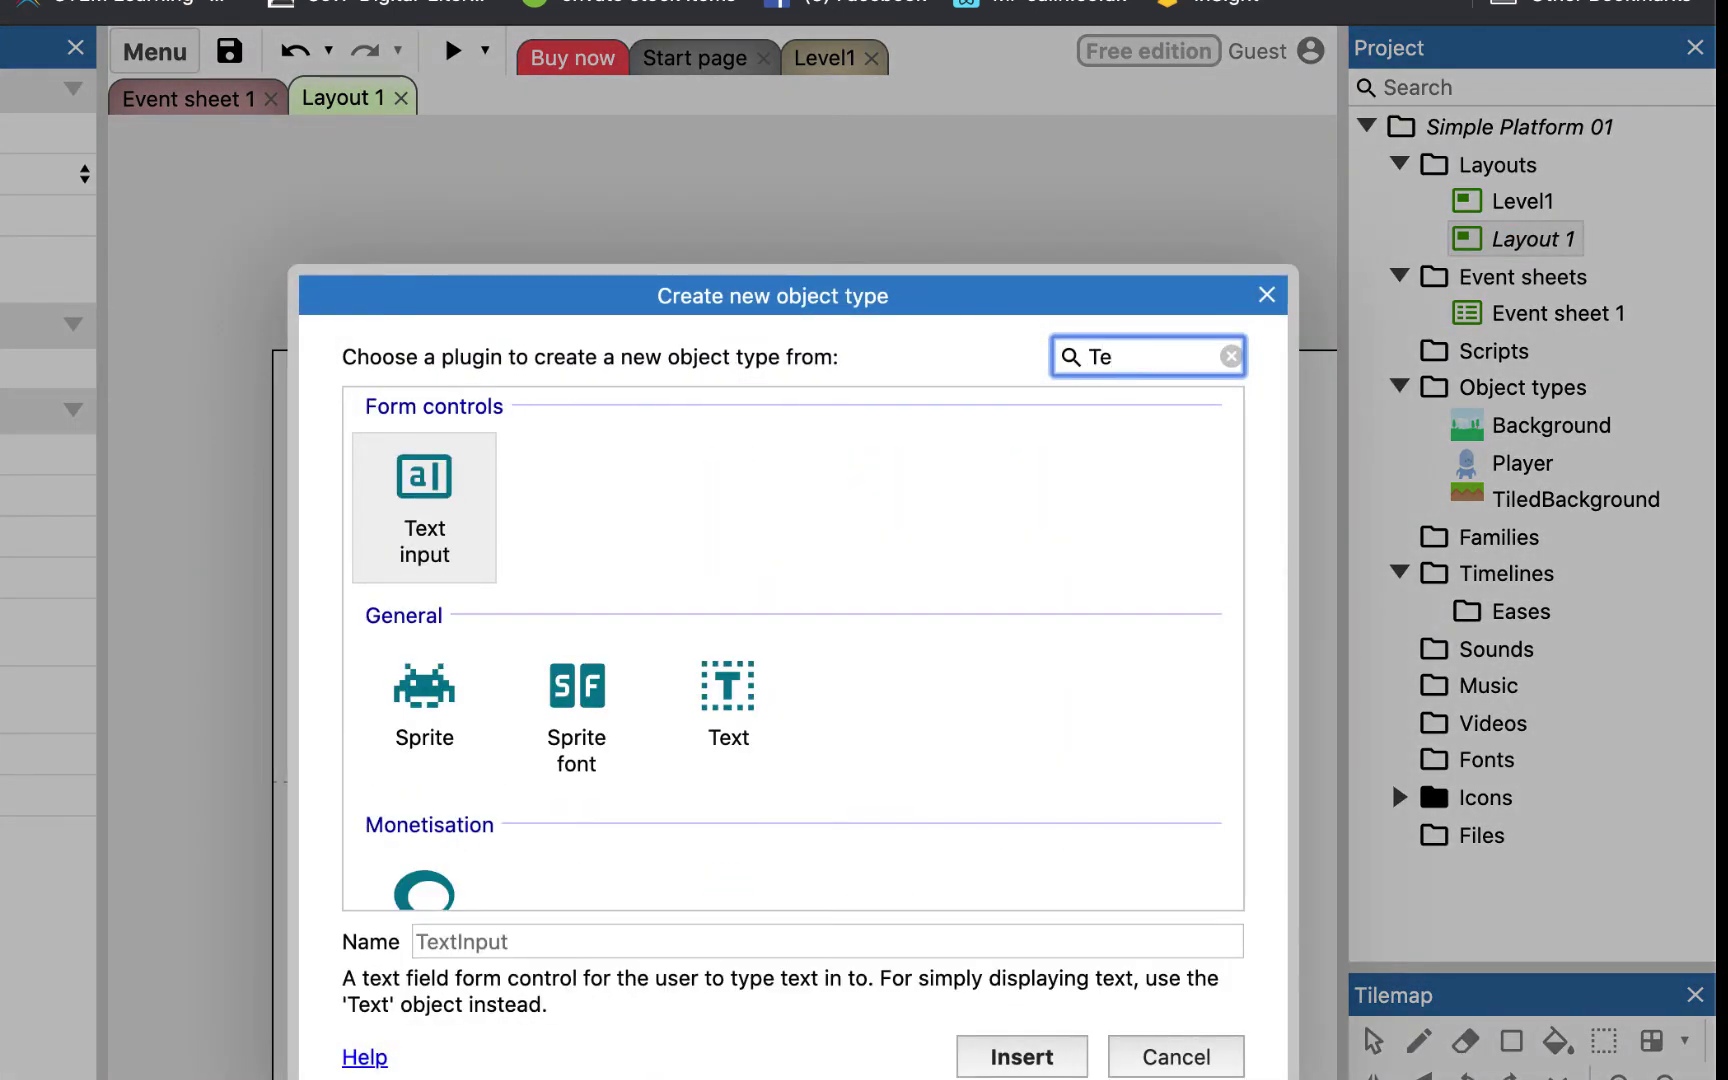
pyautogui.click(725, 700)
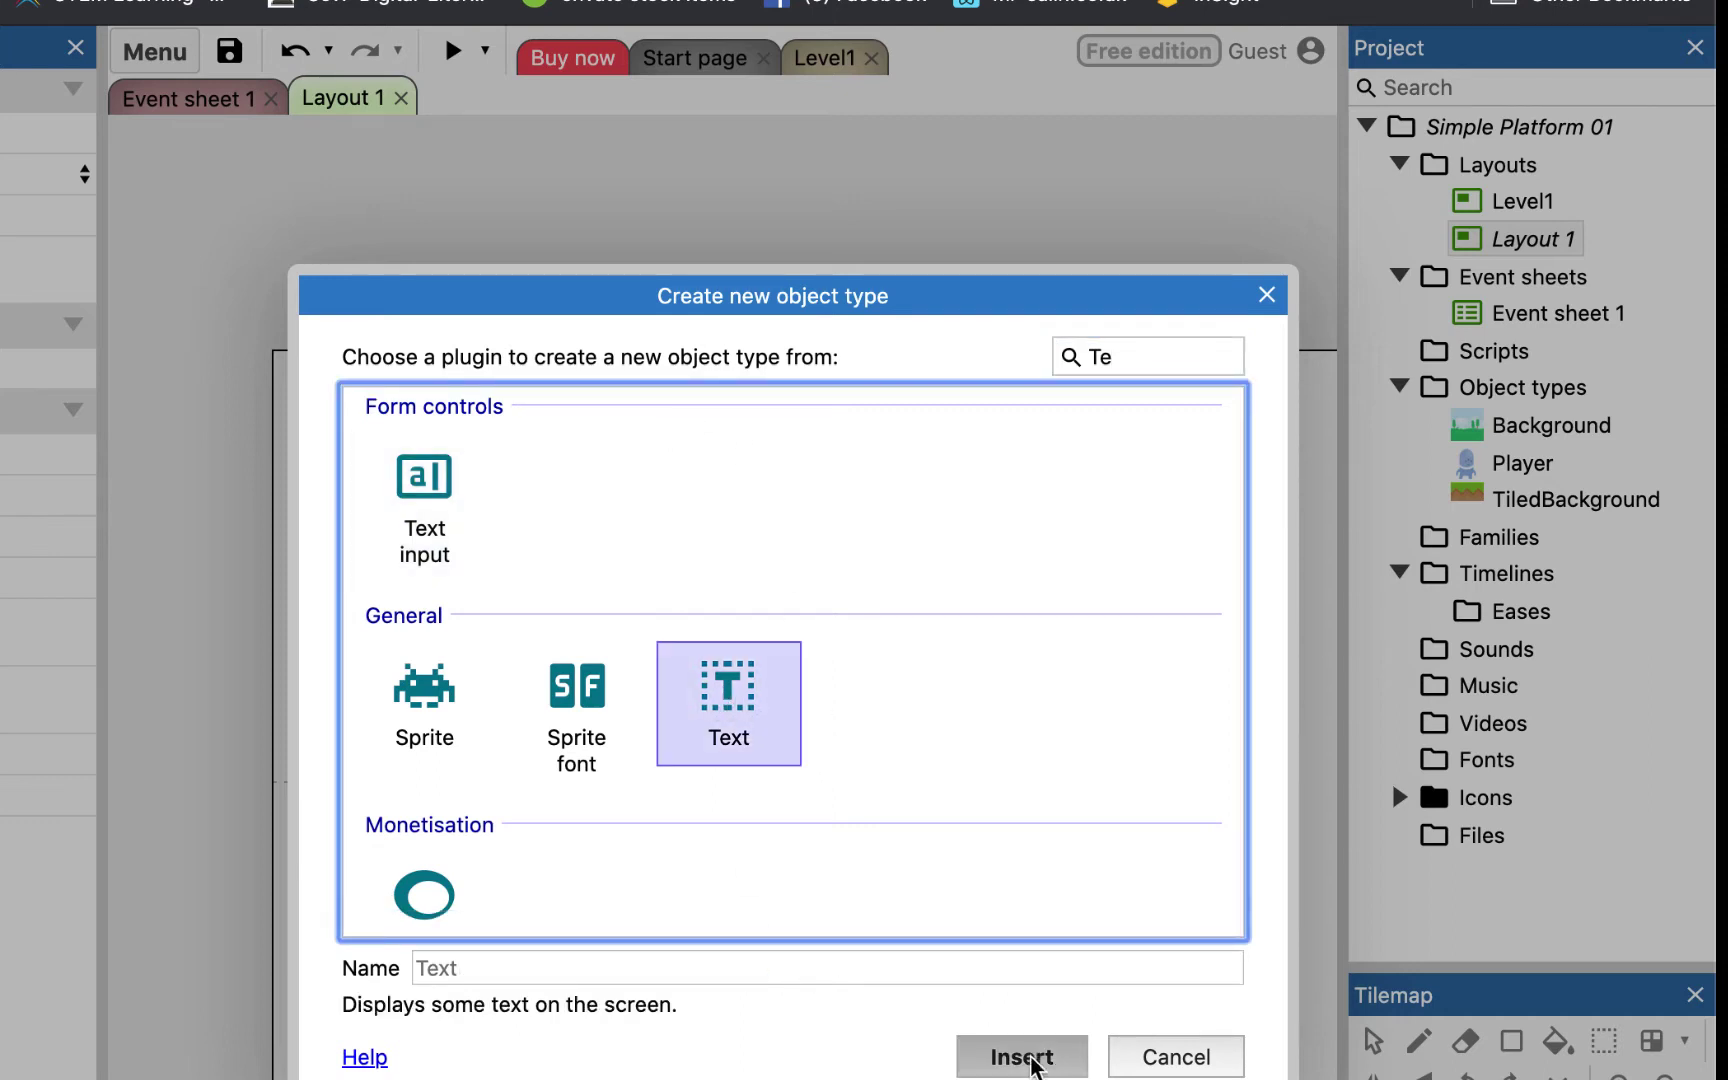
pyautogui.click(657, 968)
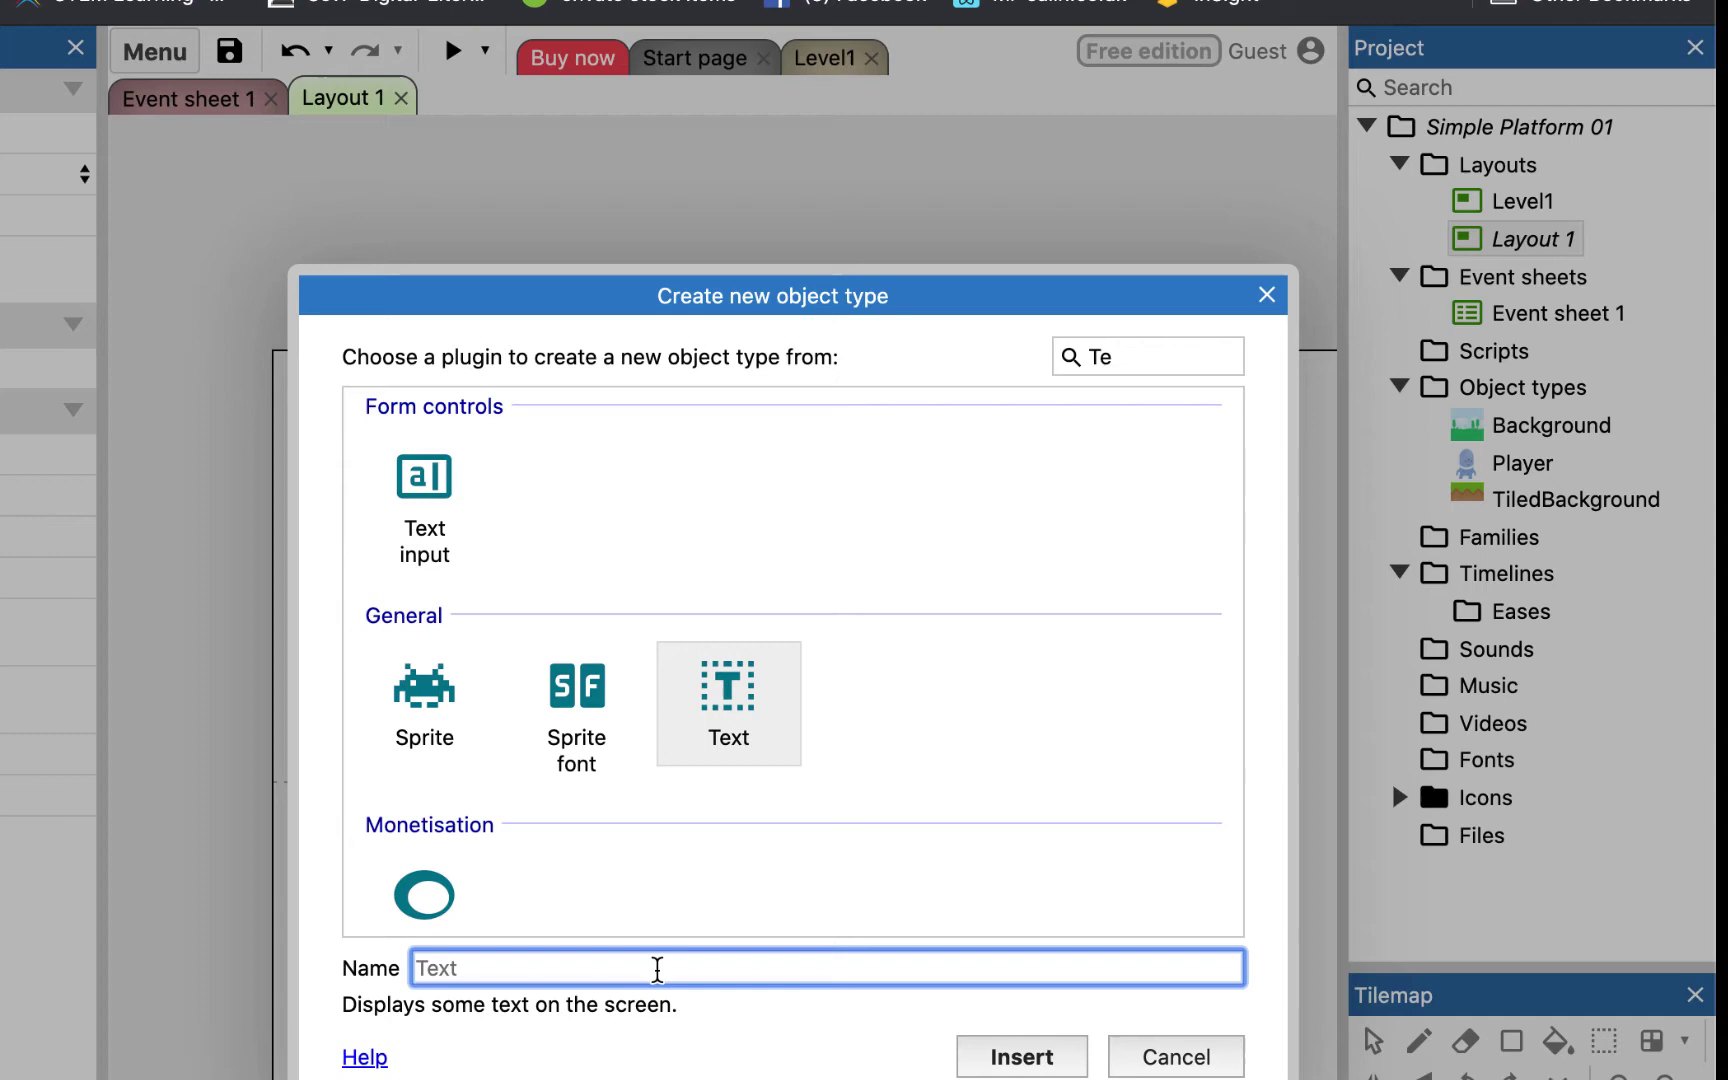
pyautogui.write('Message')
pyautogui.click(1050, 1055)
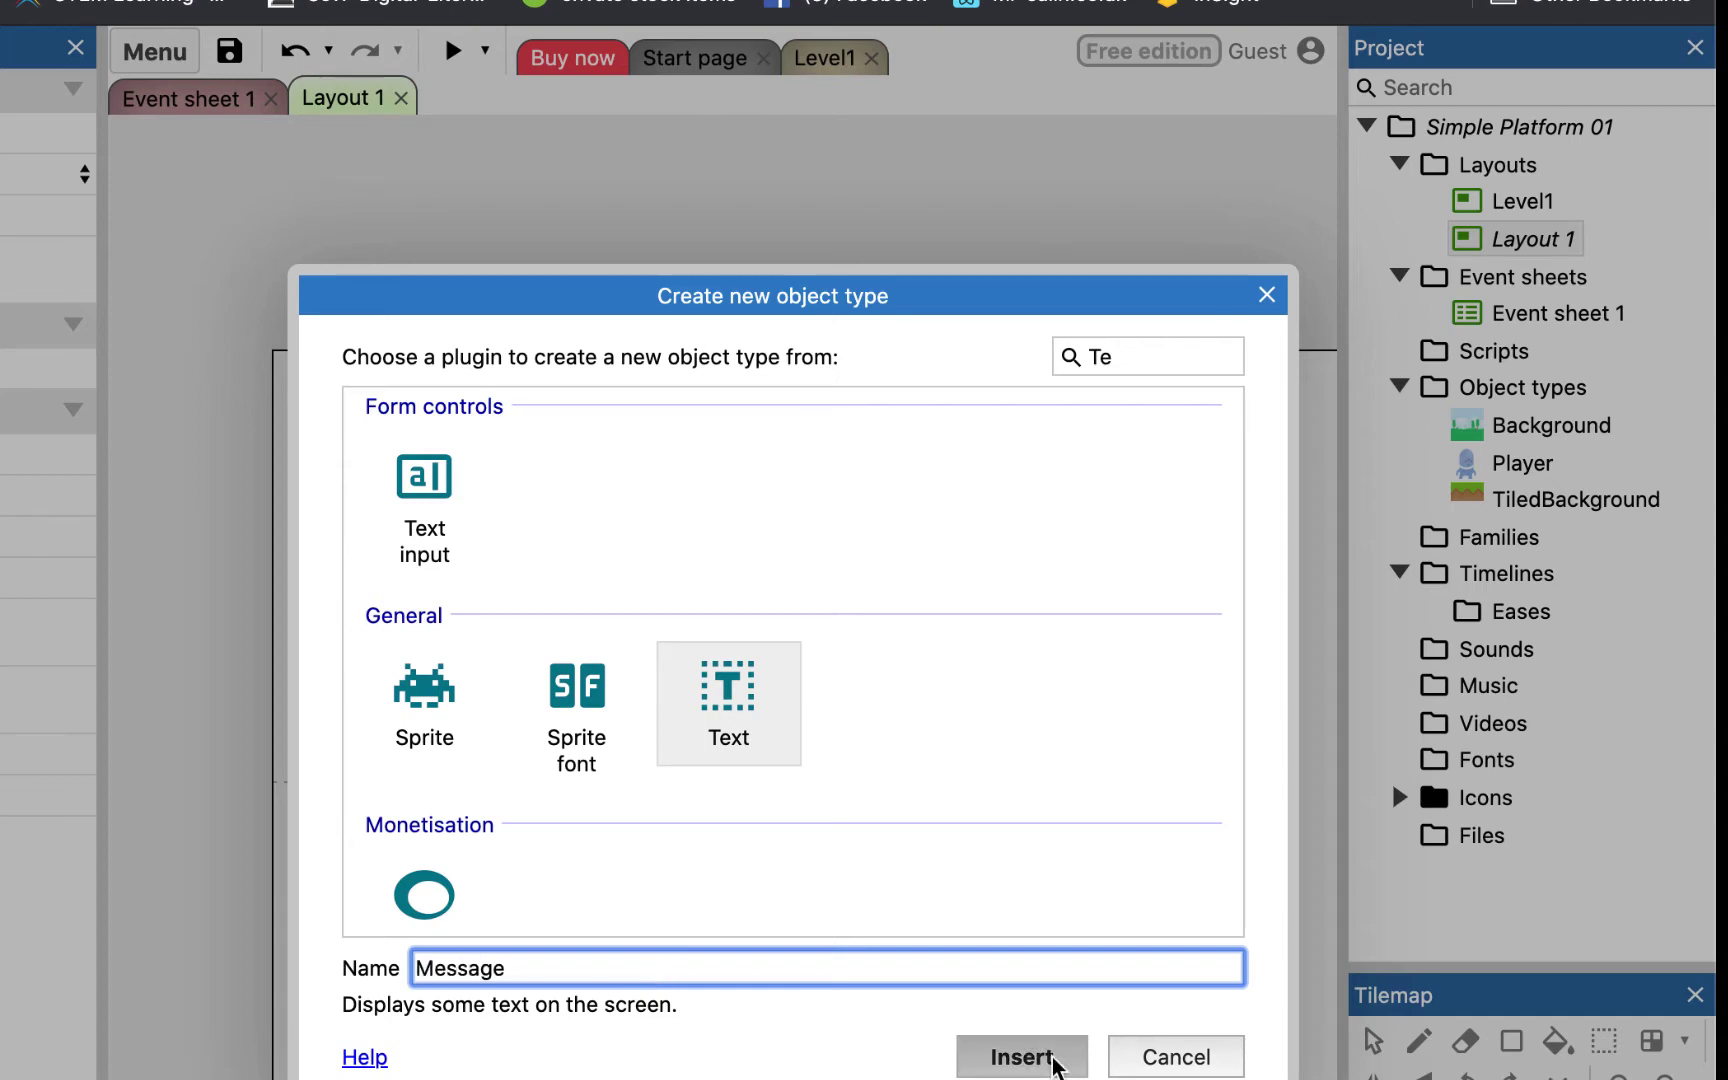
pyautogui.click(591, 521)
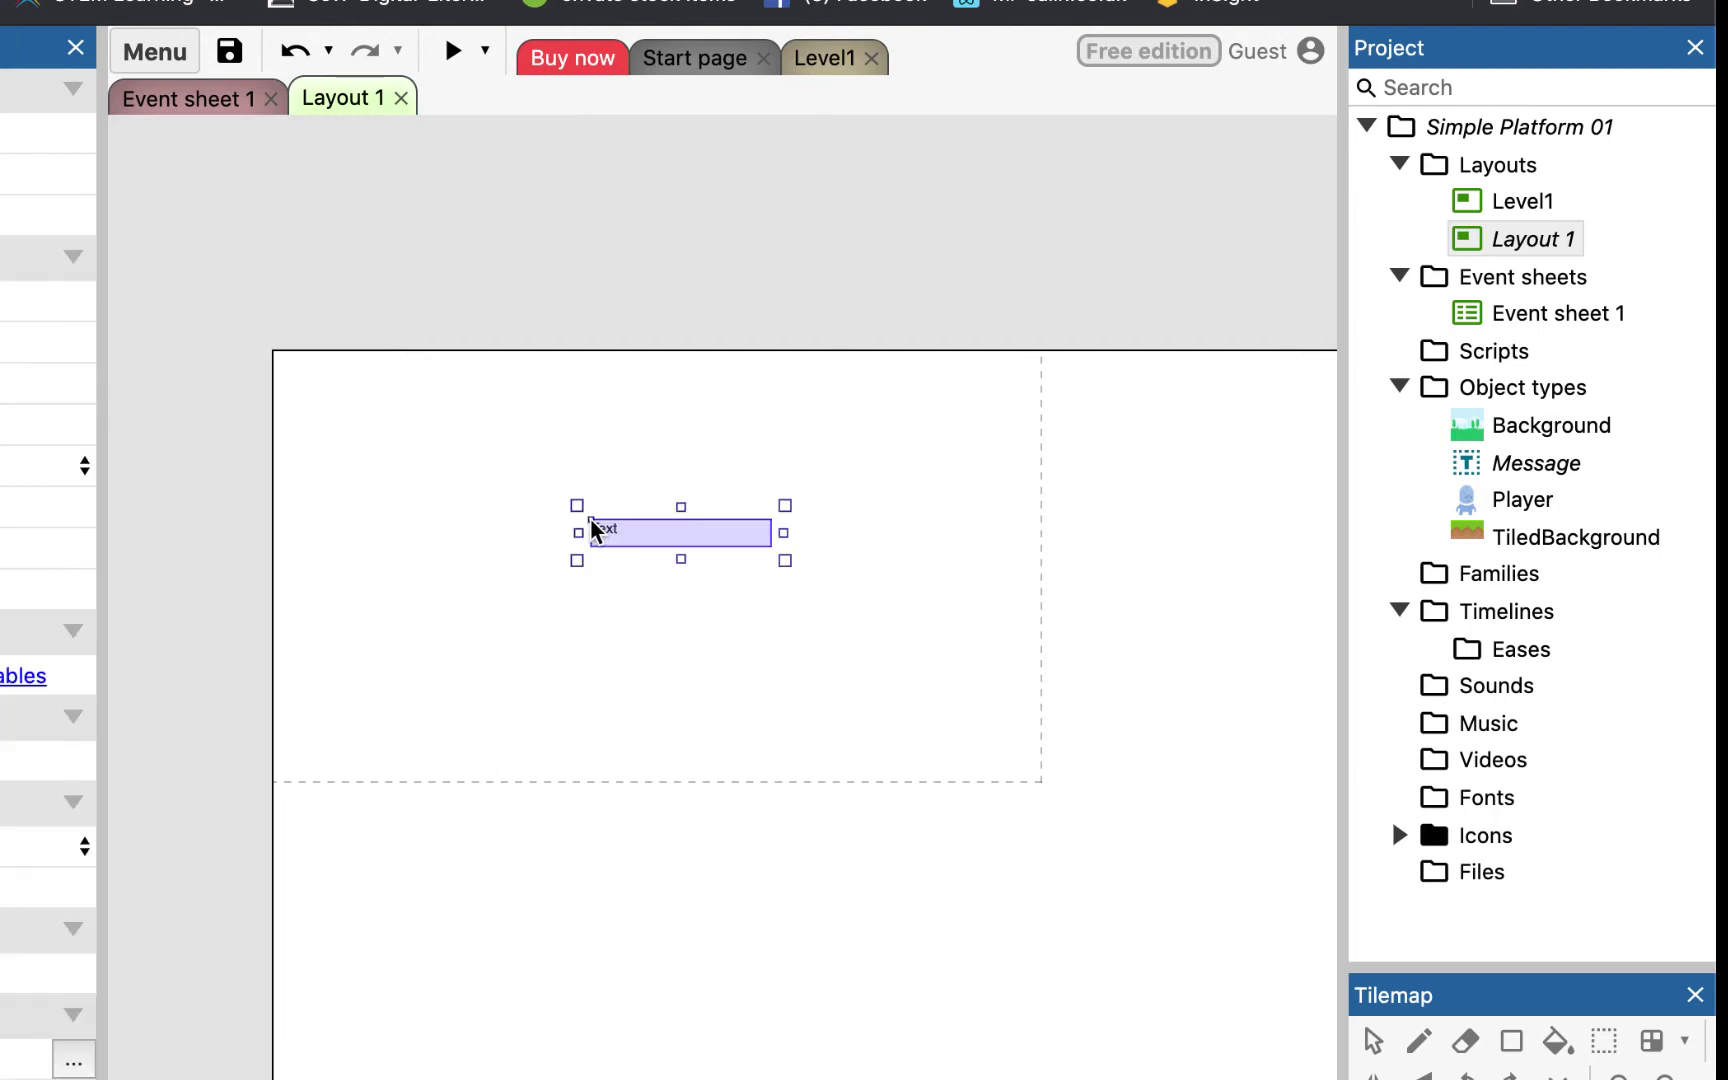
# Step: Replace the Message object's placeholder text with 'YOU WON!'
pyautogui.doubleClick(652, 540)
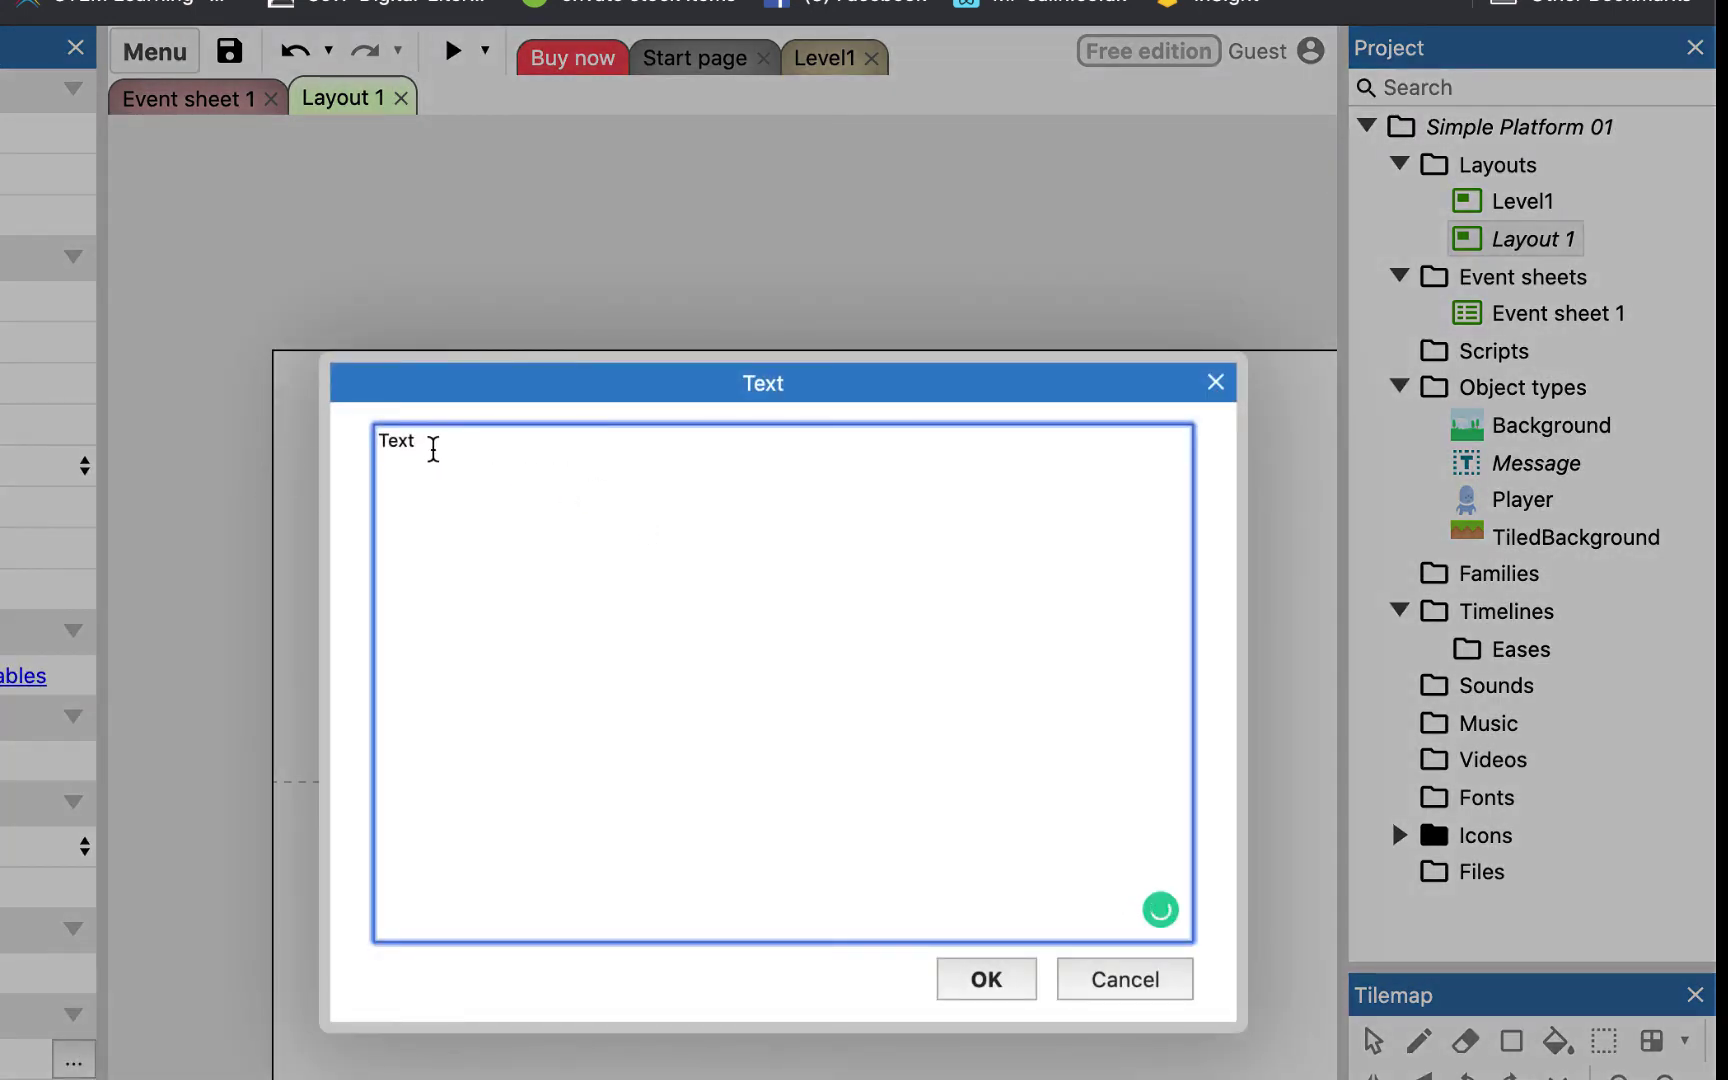
pyautogui.moveTo(432, 447); pyautogui.dragTo(343, 451)
pyautogui.write('YOU WON!')
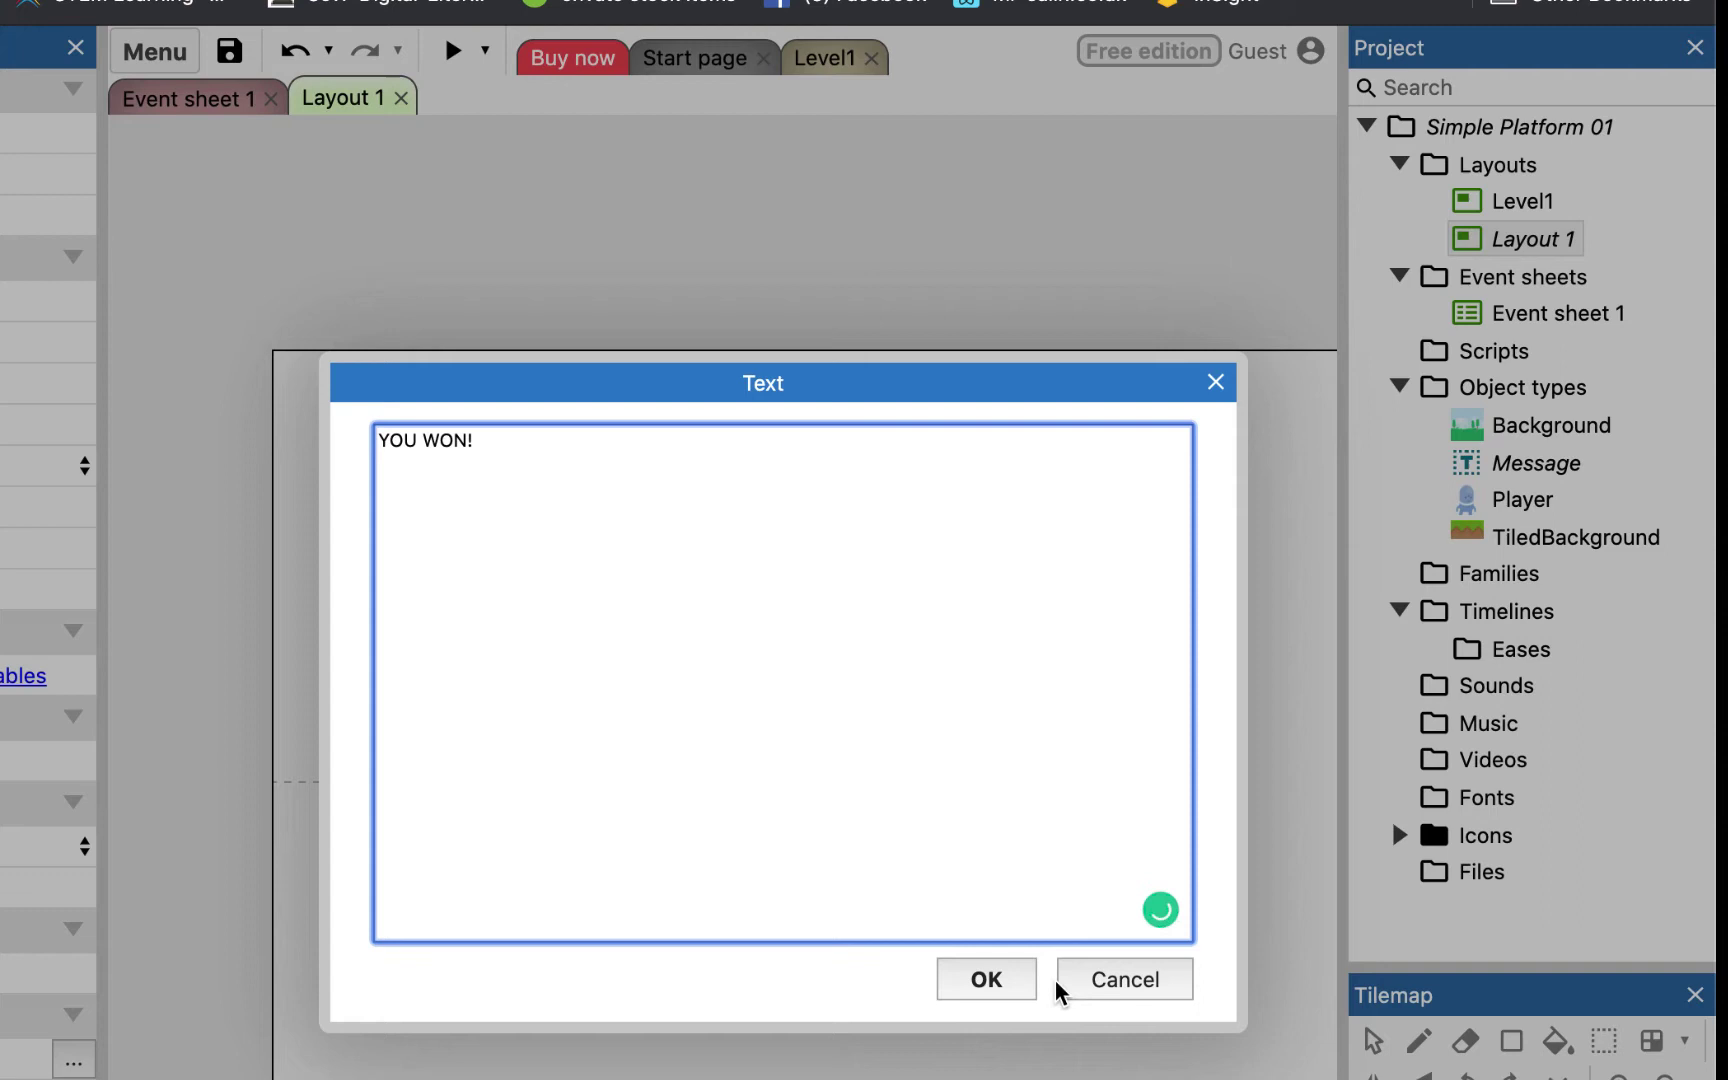
pyautogui.click(990, 983)
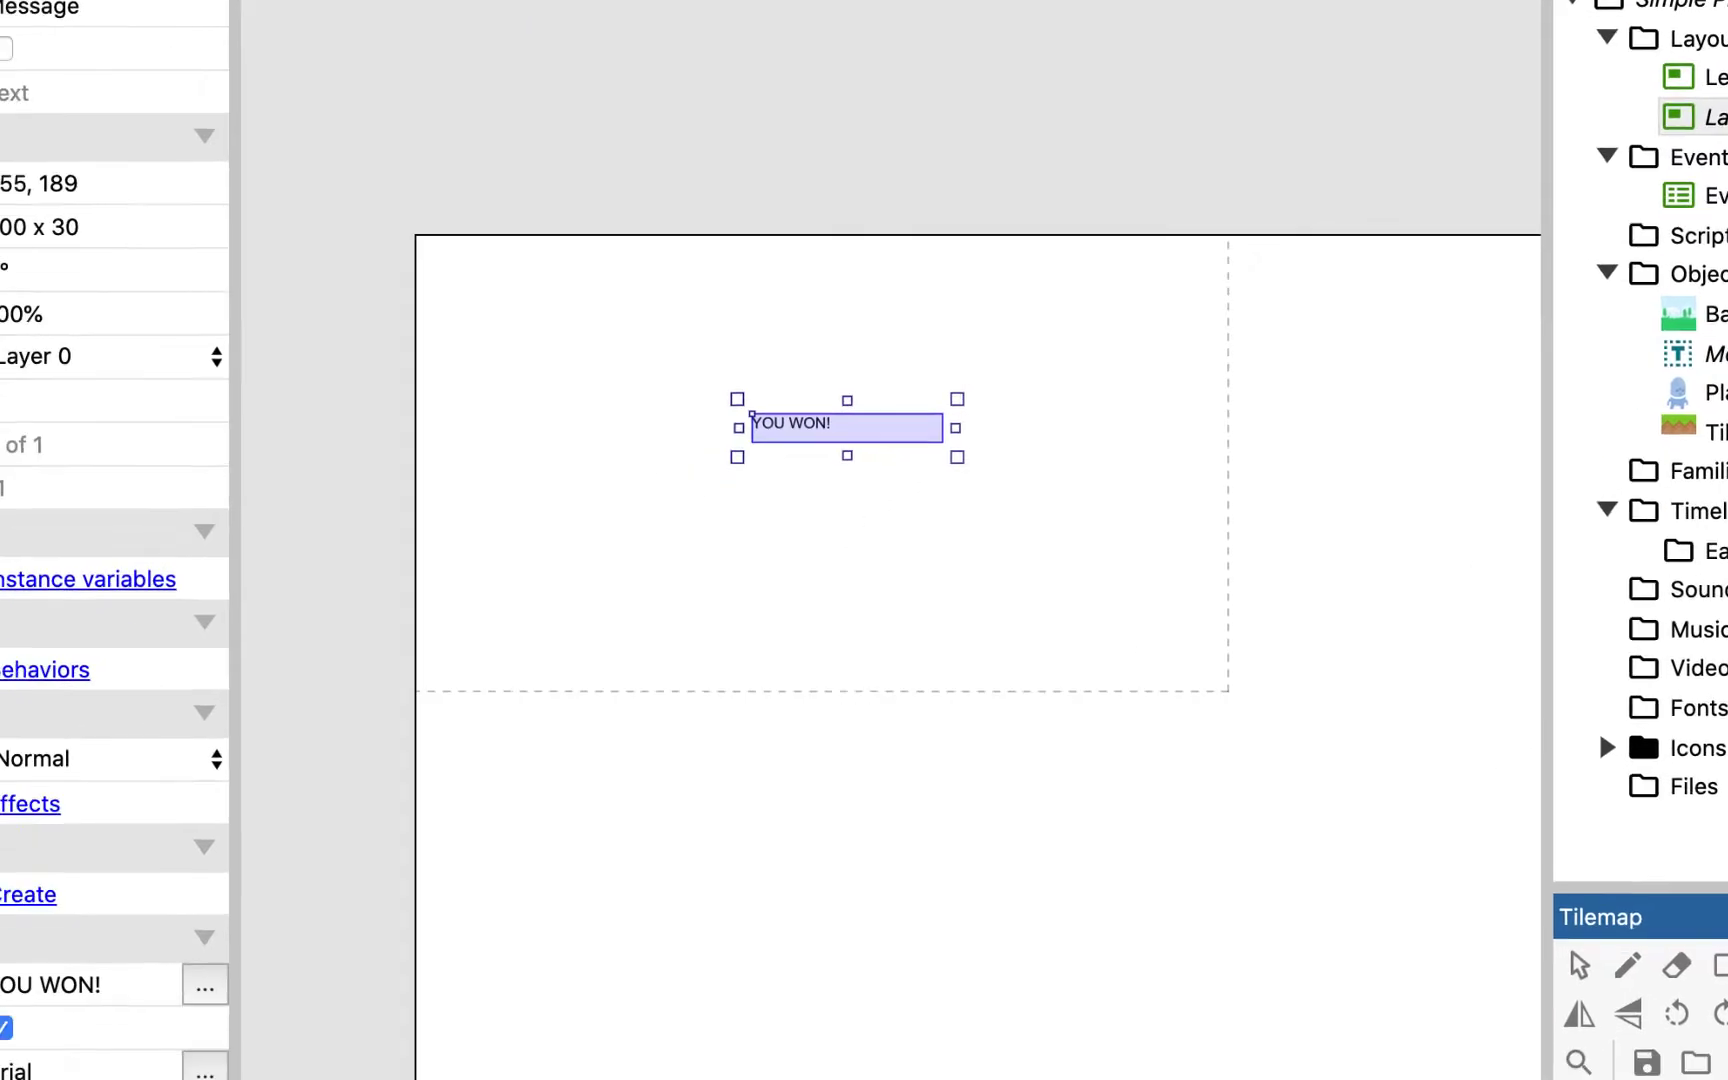
# Step: Raise the text size to 33 and enlarge the text box to fit the message
pyautogui.click(393, 941)
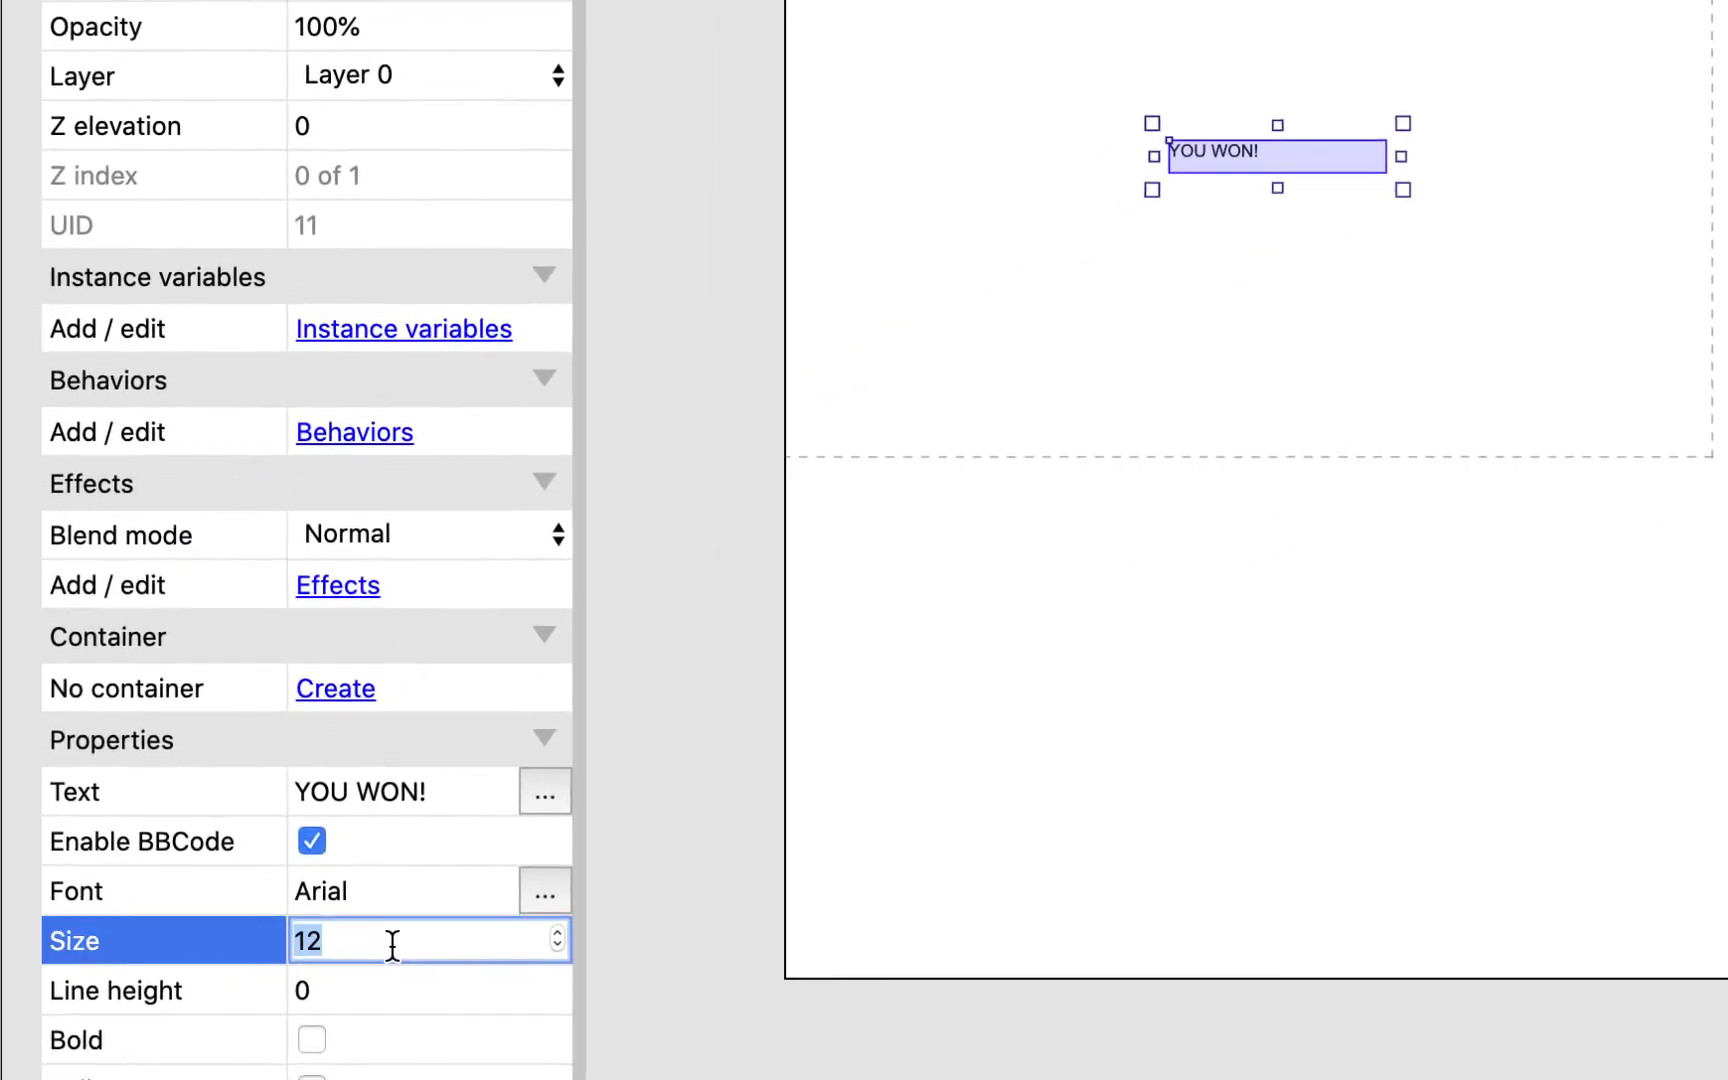
pyautogui.click(577, 926)
pyautogui.click(577, 926)
pyautogui.click(577, 926)
pyautogui.click(577, 926)
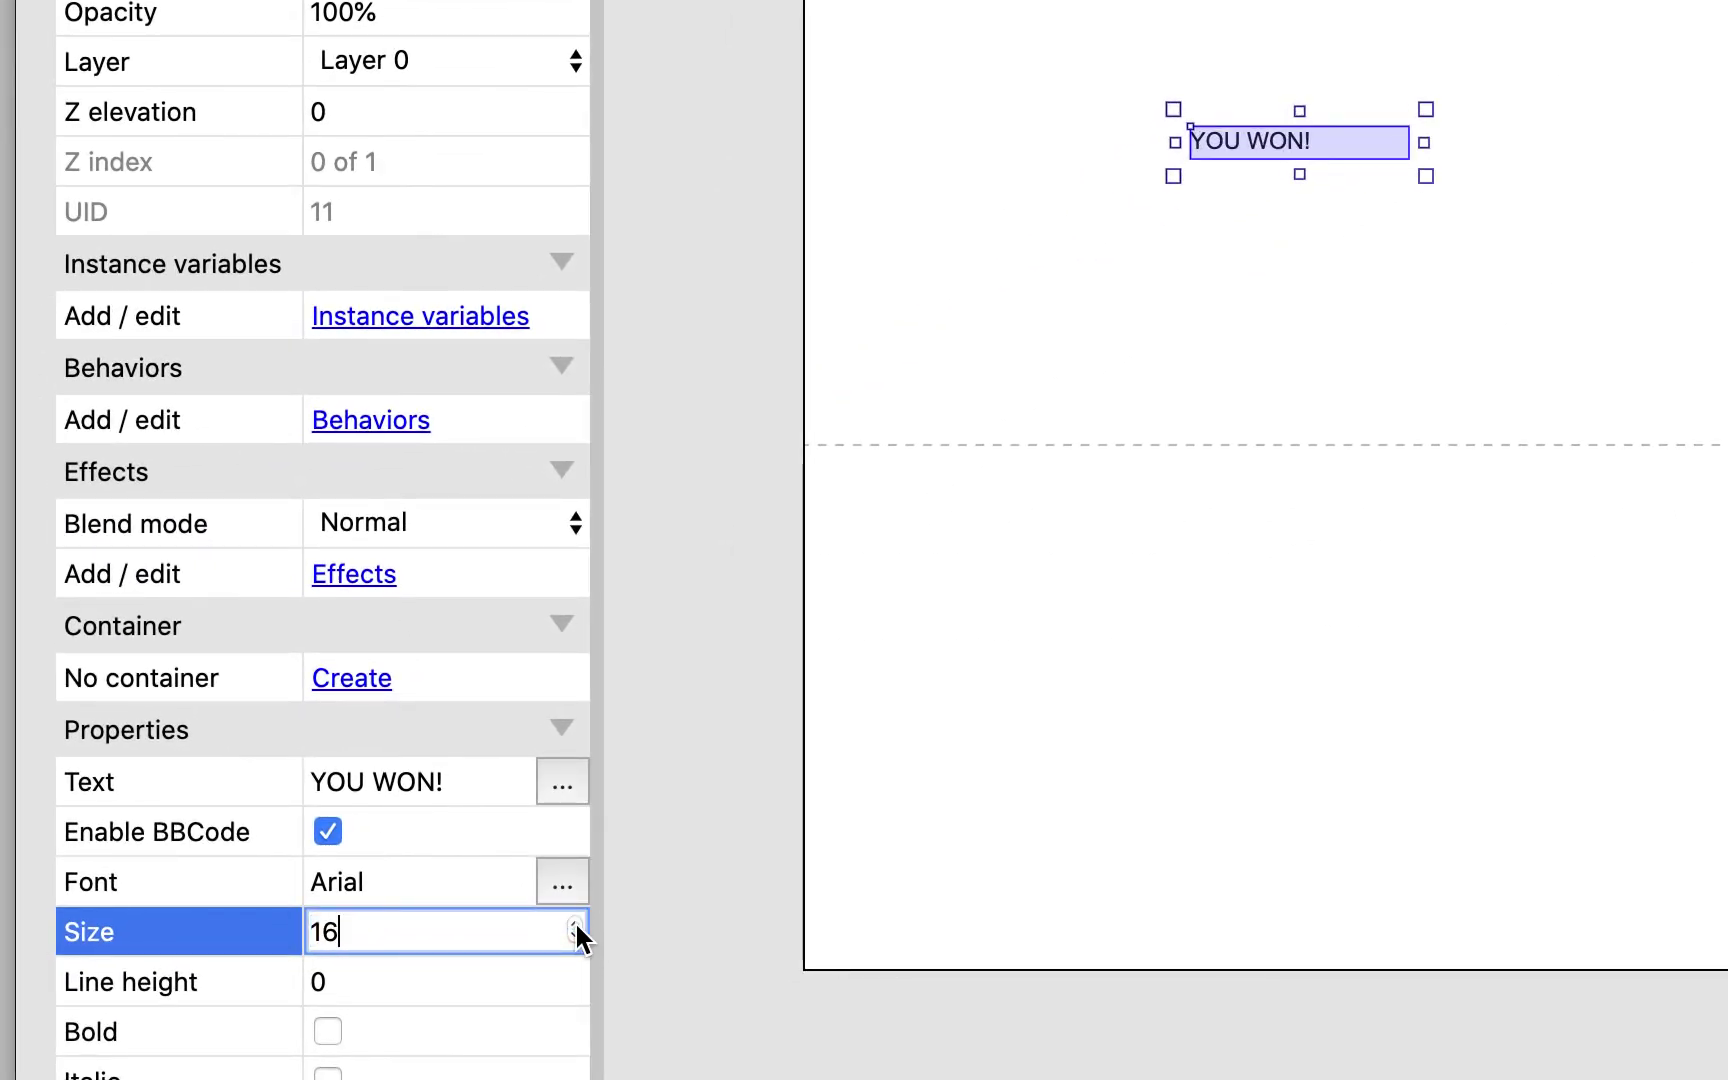
pyautogui.click(577, 926)
pyautogui.click(577, 926)
pyautogui.click(577, 926)
pyautogui.moveTo(577, 926); pyautogui.dragTo(577, 926)
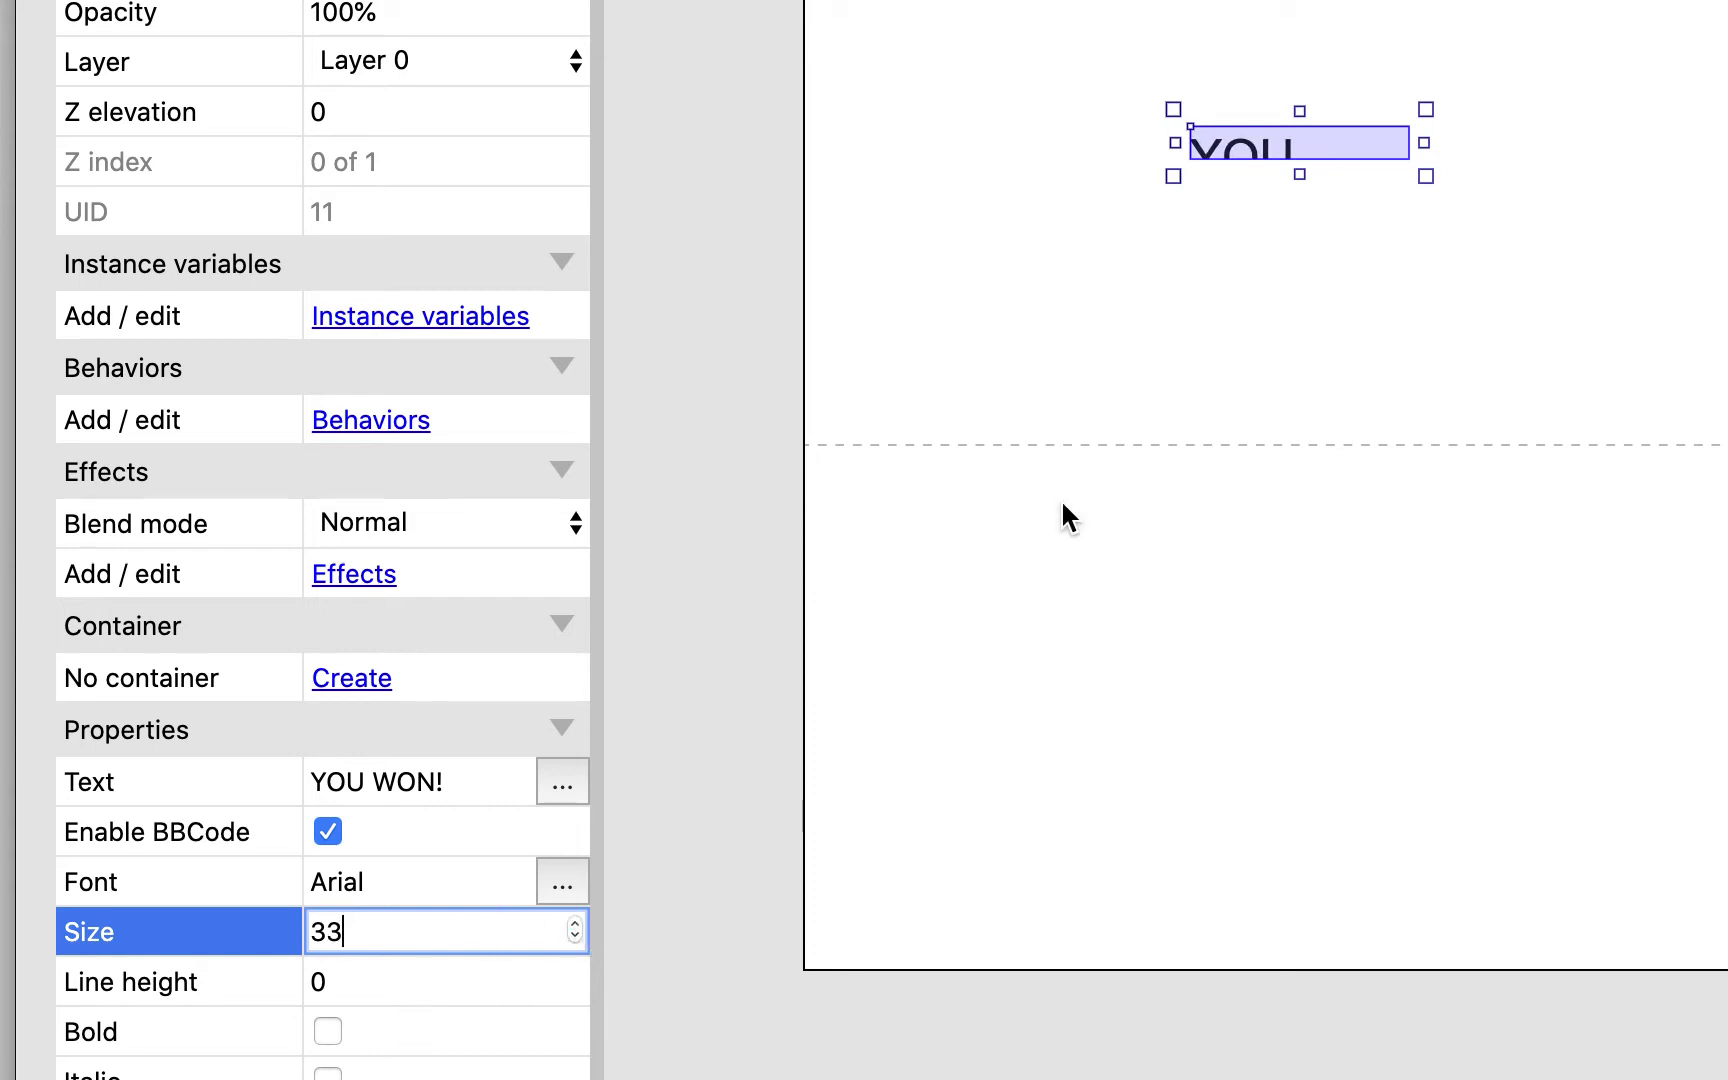
pyautogui.moveTo(1411, 143); pyautogui.dragTo(1494, 132)
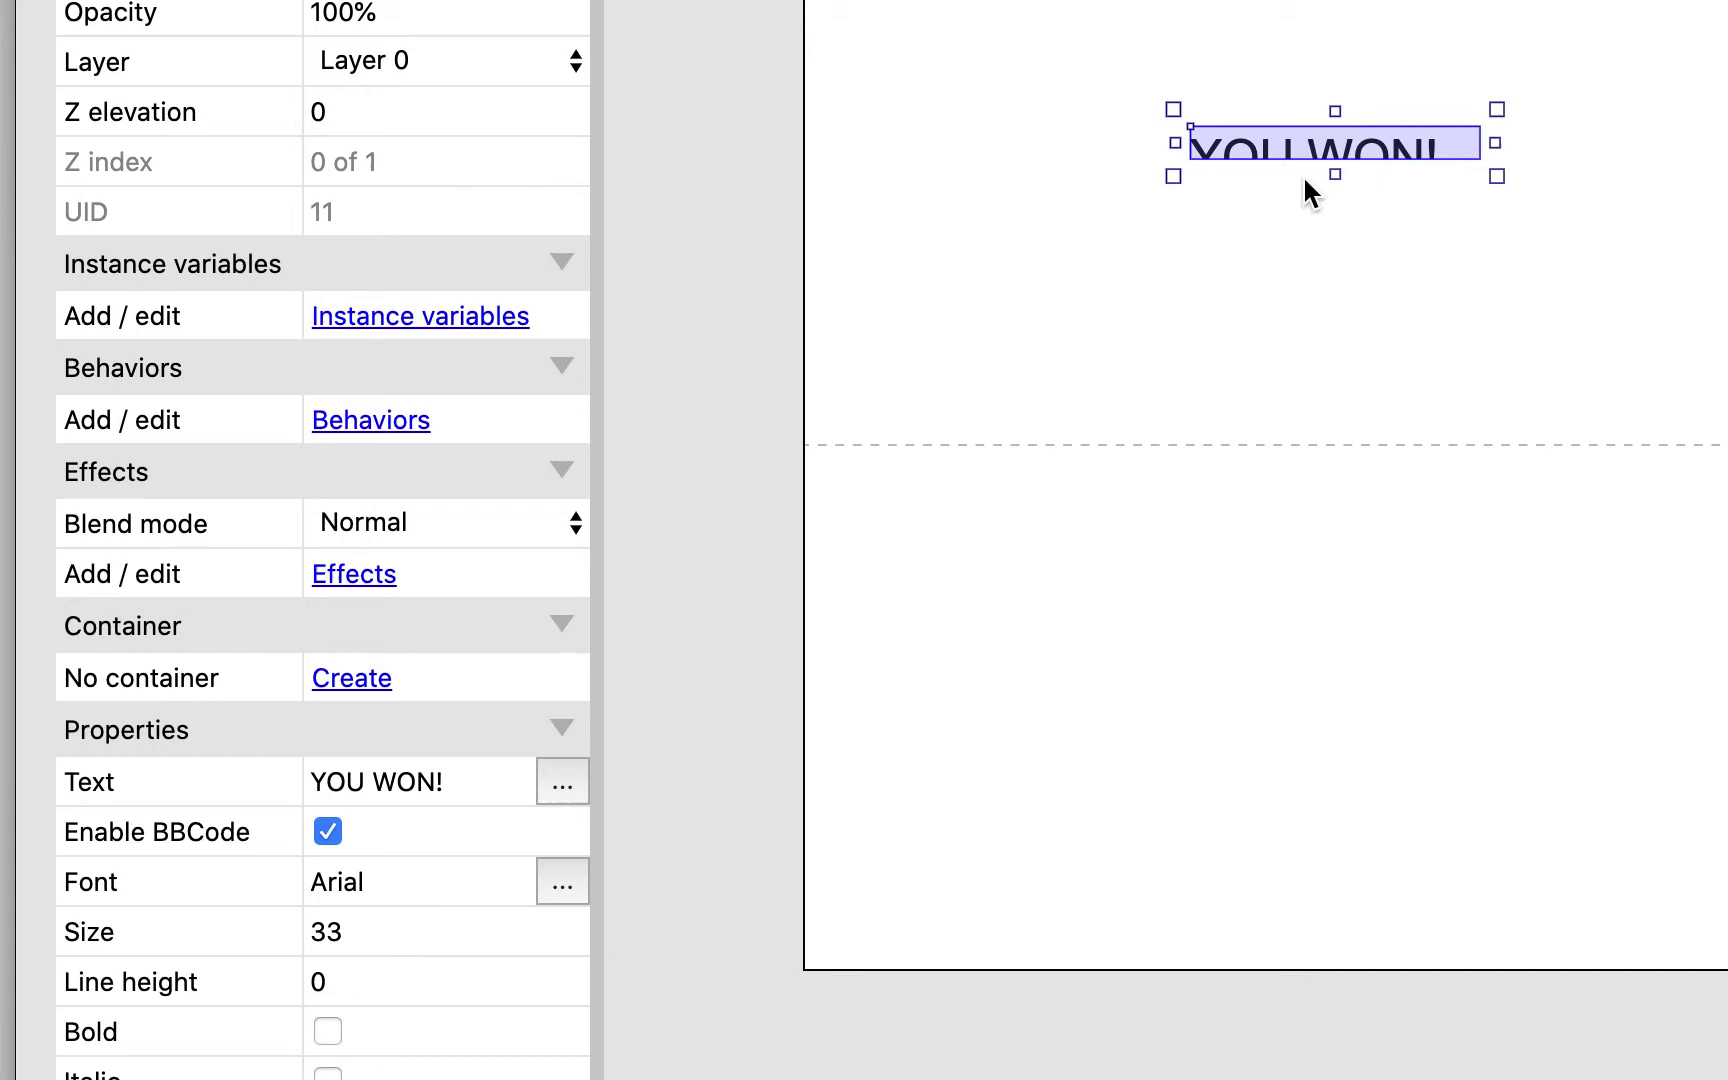
pyautogui.moveTo(1337, 168); pyautogui.dragTo(1286, 186)
pyautogui.click(1345, 268)
pyautogui.press('Escape')
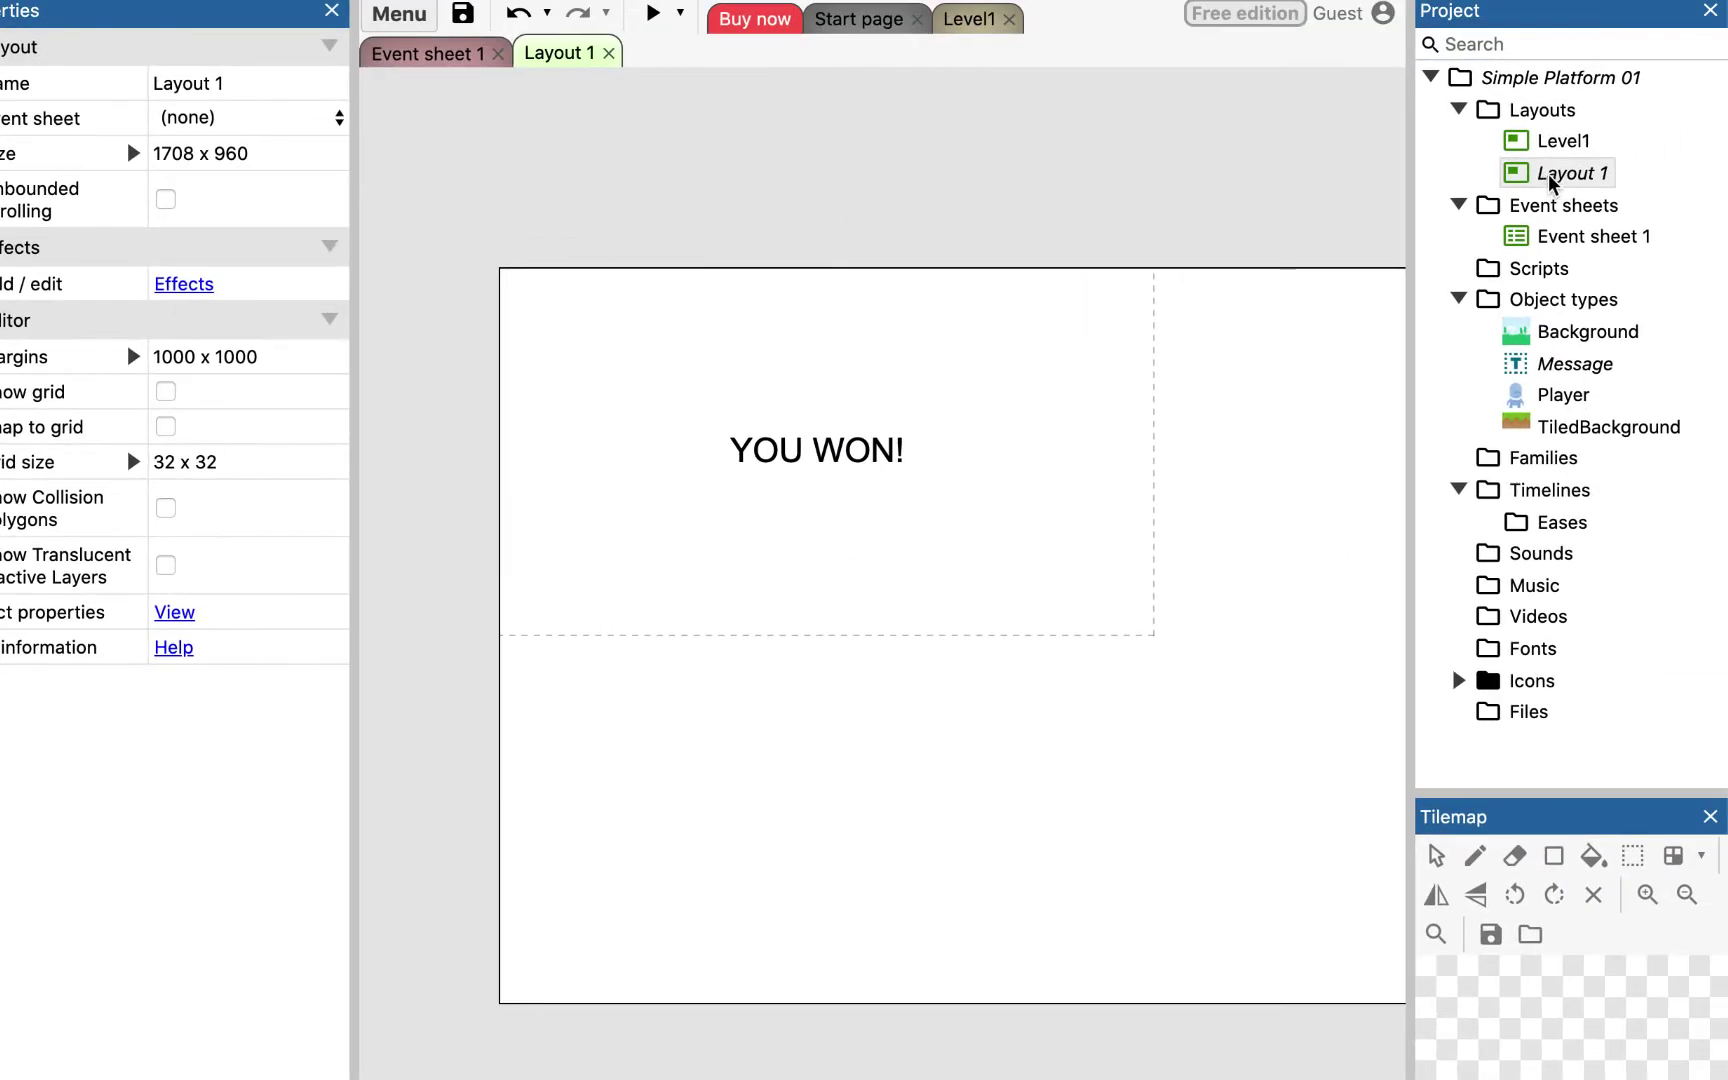
# Step: Rename Layout 1 in the Project panel to PlayerHasWon
pyautogui.click(1565, 178)
pyautogui.rightClick(1565, 178)
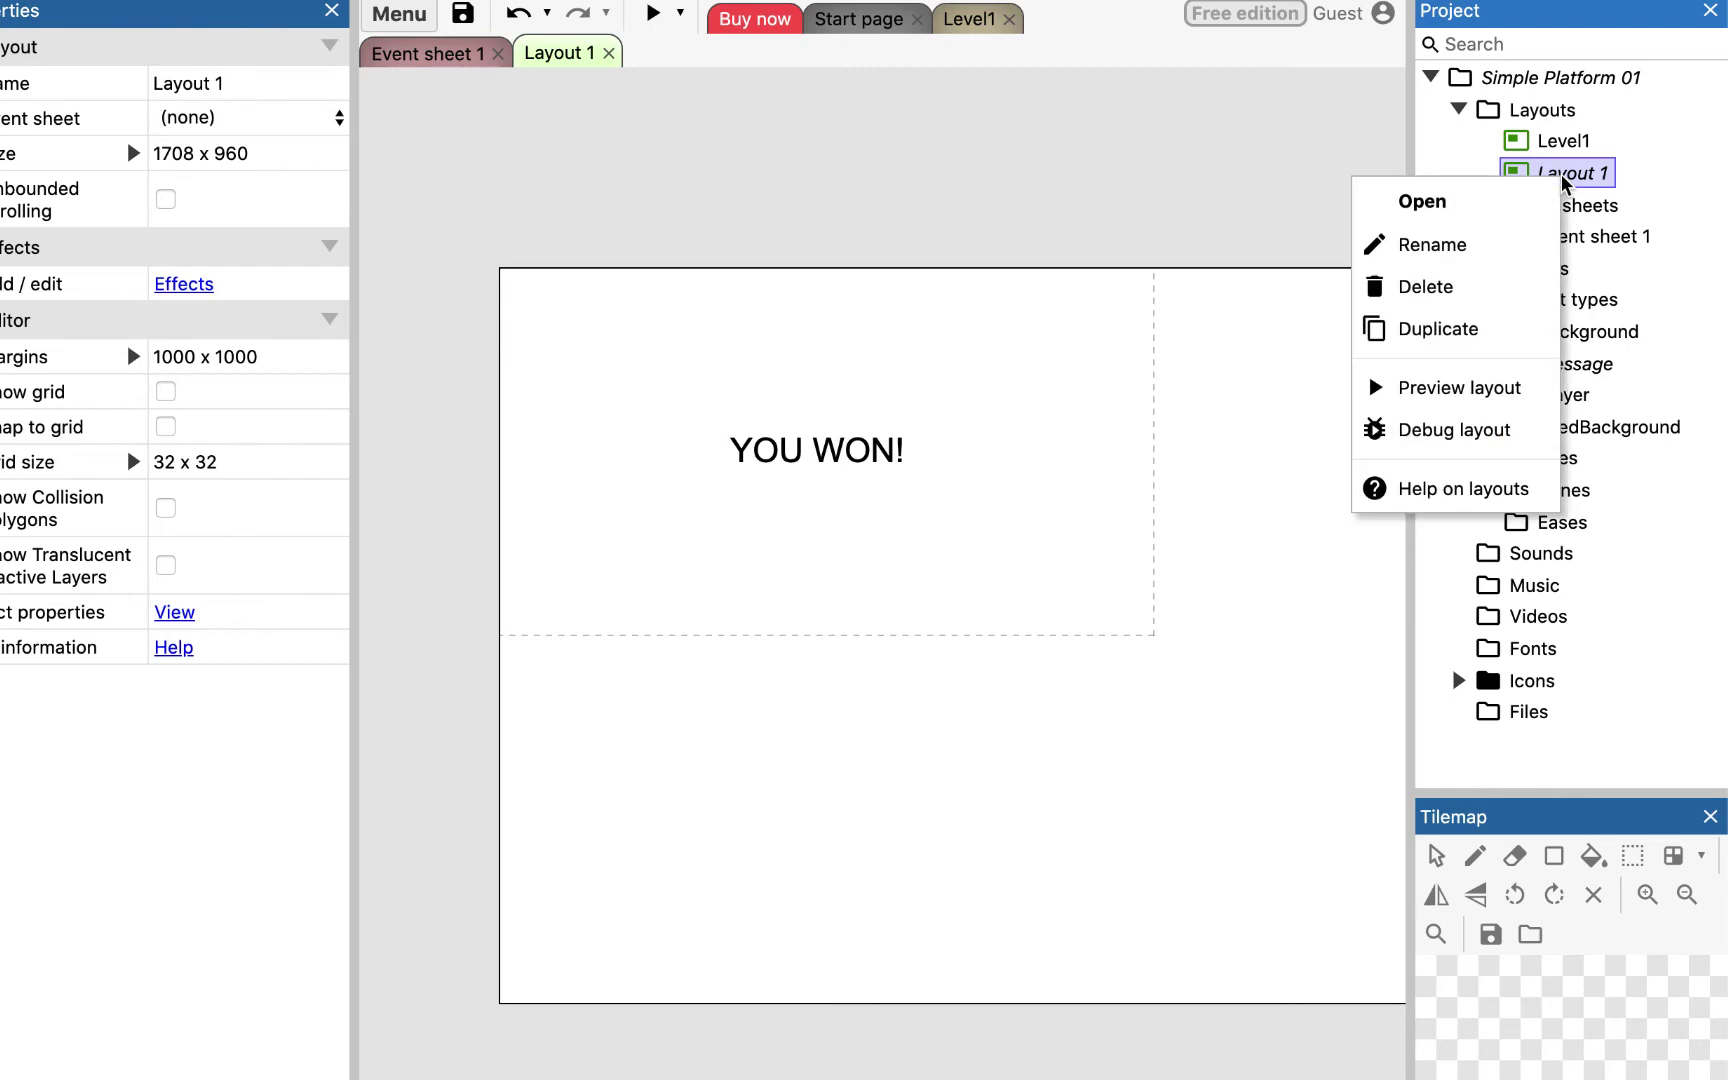
pyautogui.click(1452, 246)
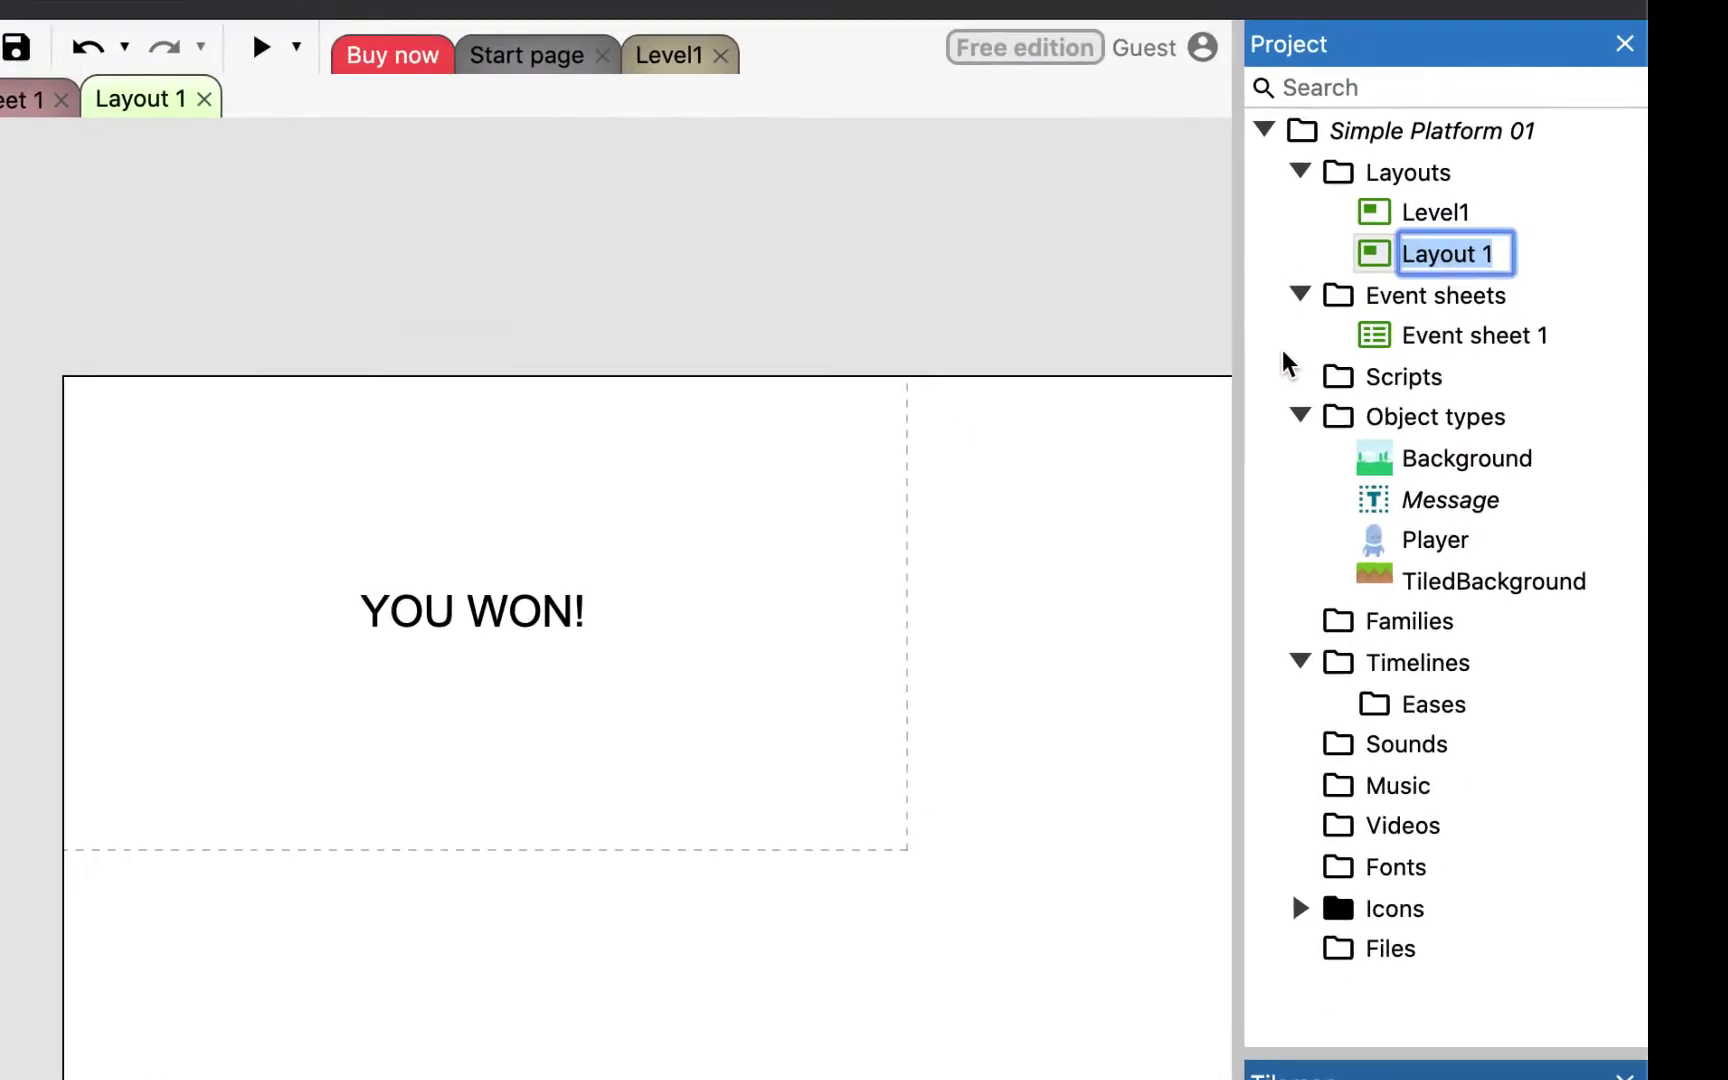
pyautogui.write('P')
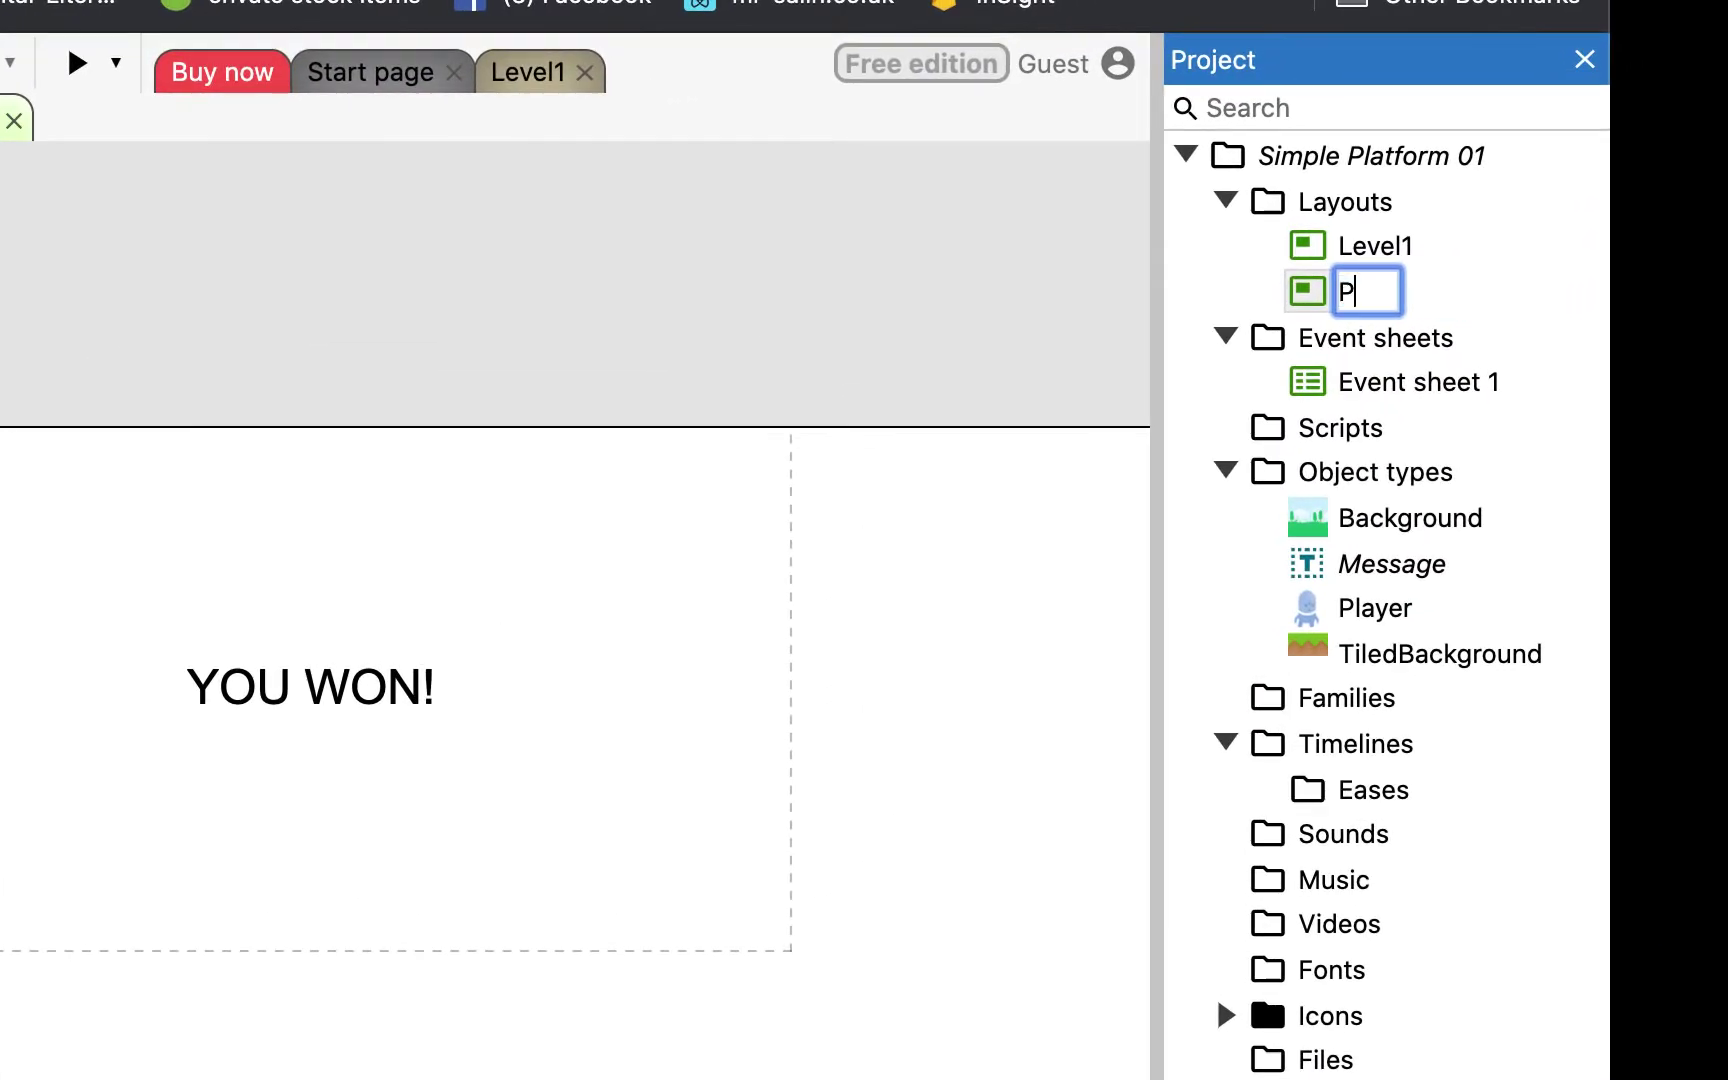
pyautogui.write('LAYERWON')
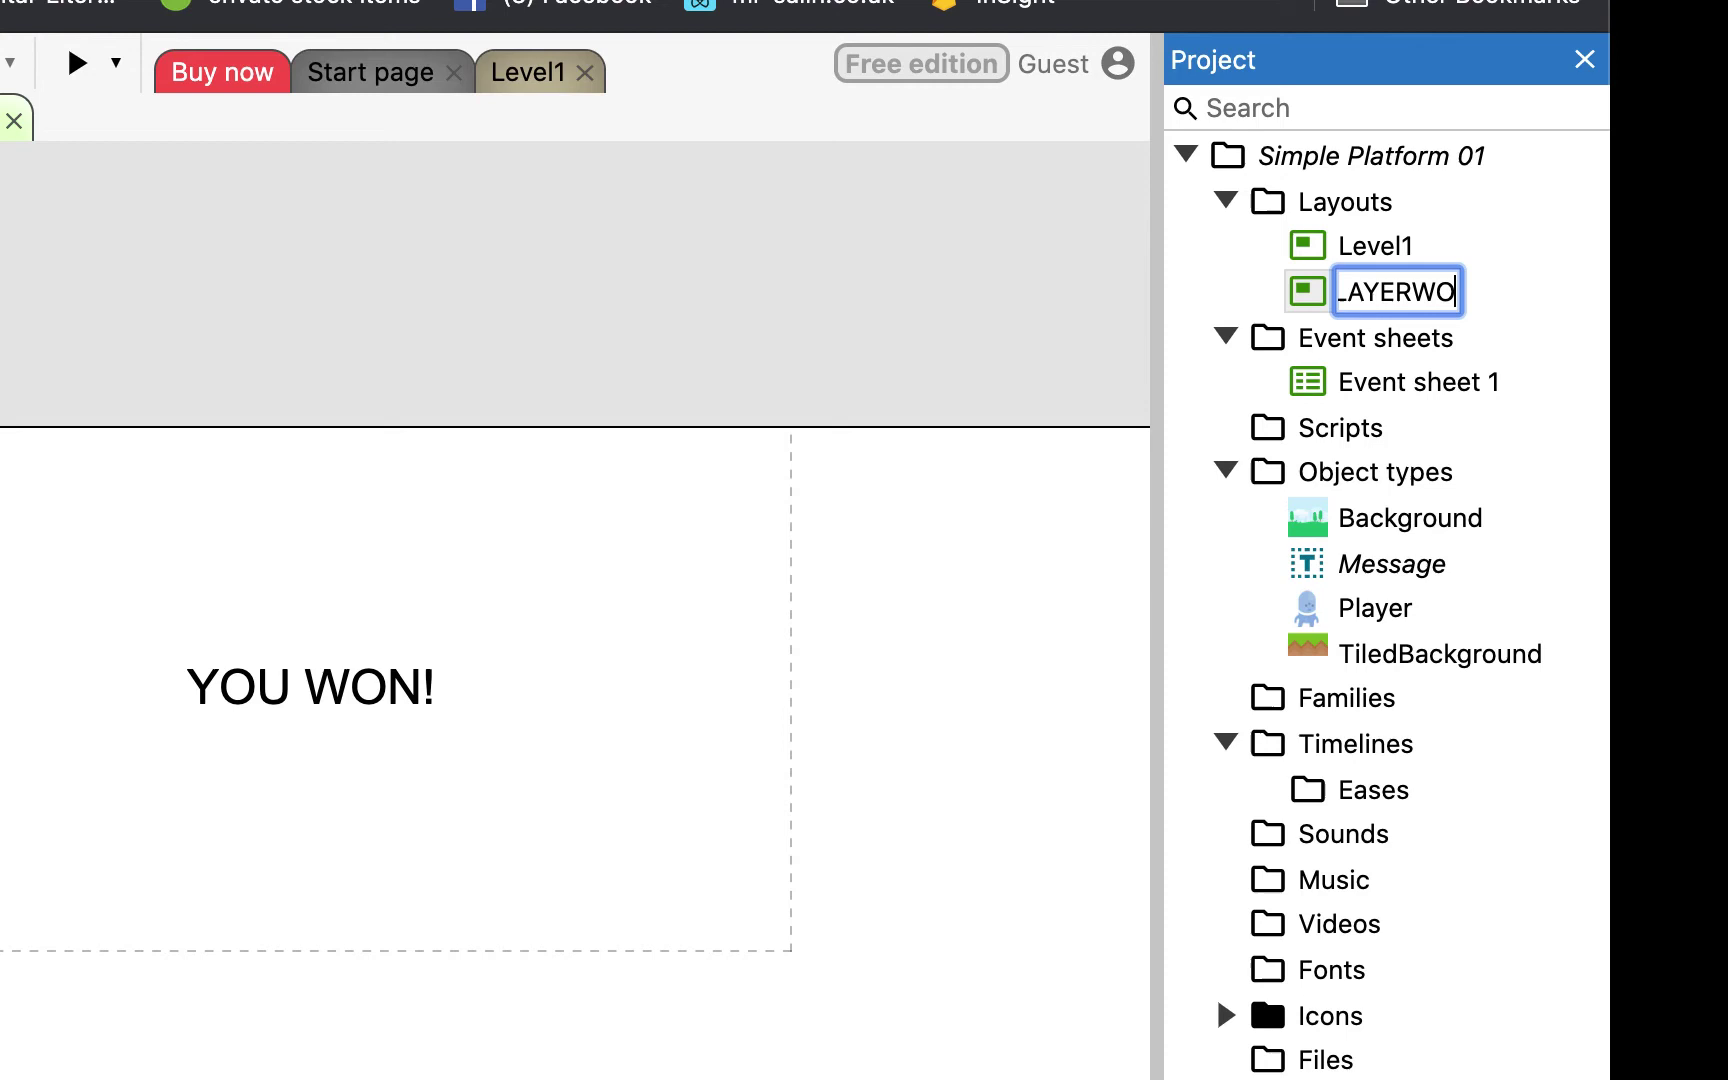
pyautogui.press('BackSpace')
pyautogui.press('BackSpace')
pyautogui.press('BackSpace')
pyautogui.press('BackSpace')
pyautogui.press('BackSpace')
pyautogui.press('BackSpace')
pyautogui.press('BackSpace')
pyautogui.press('BackSpace')
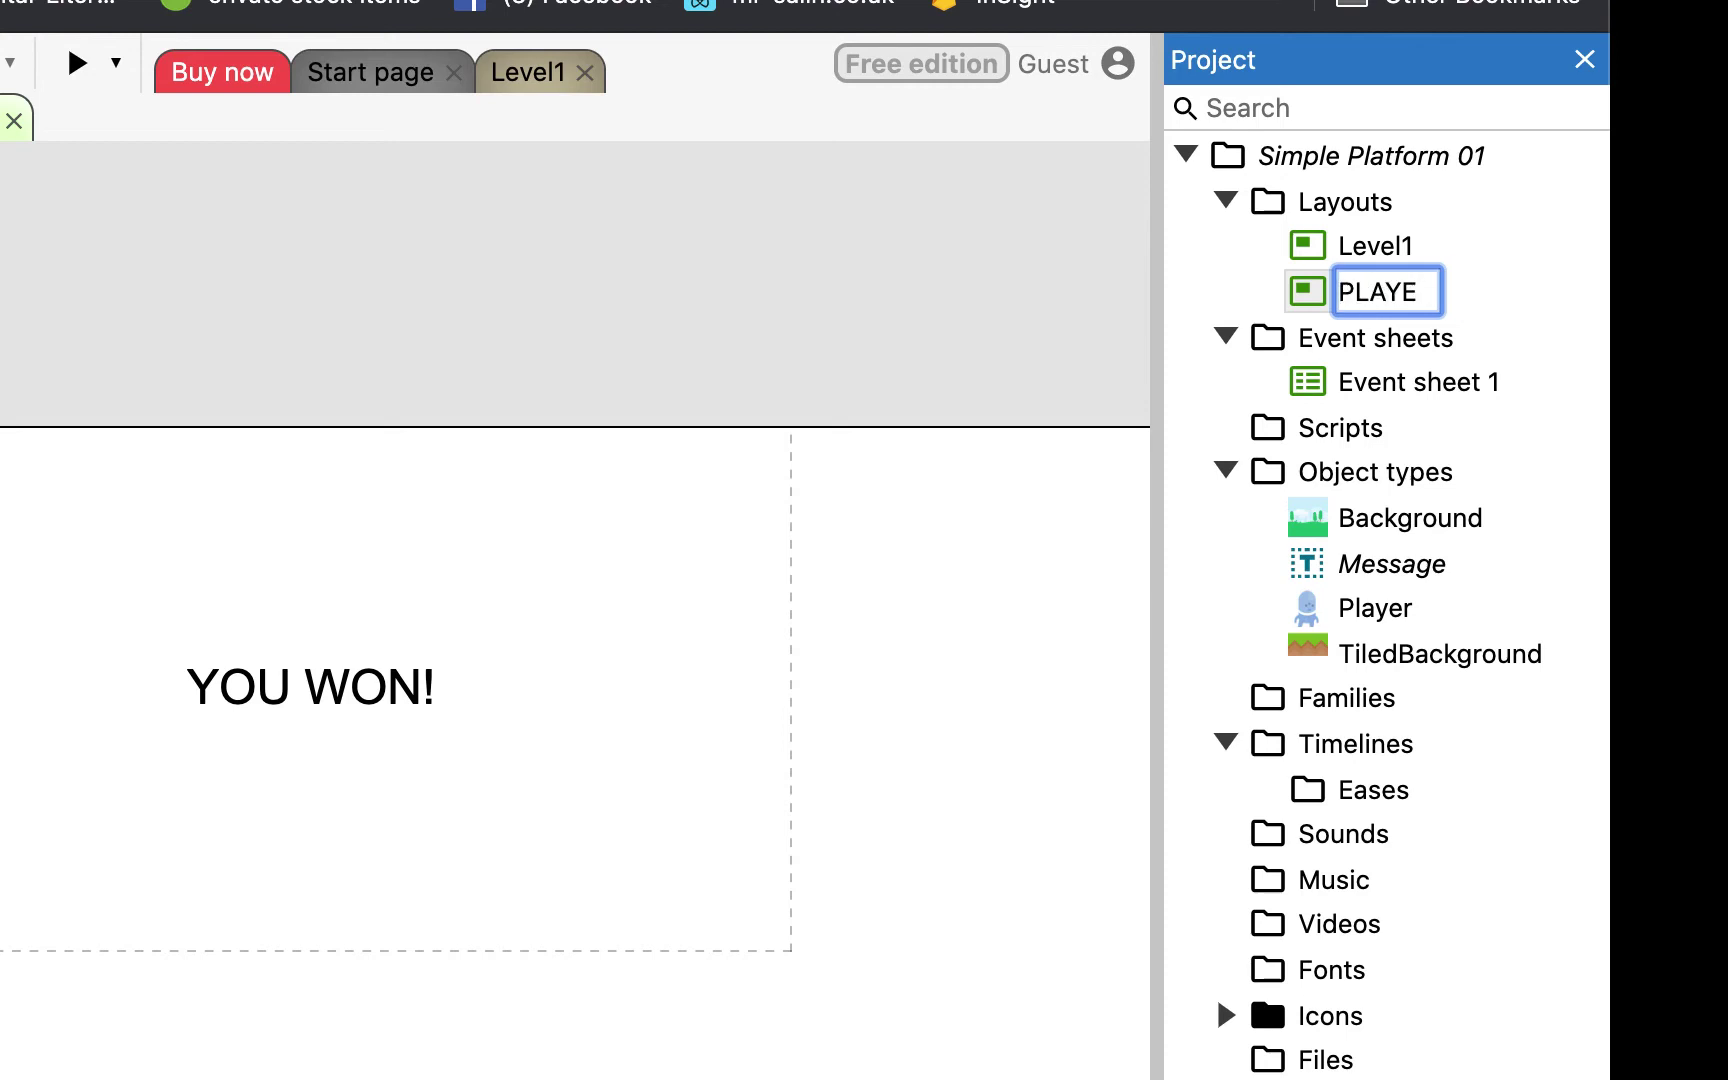
pyautogui.write('layerHasWon')
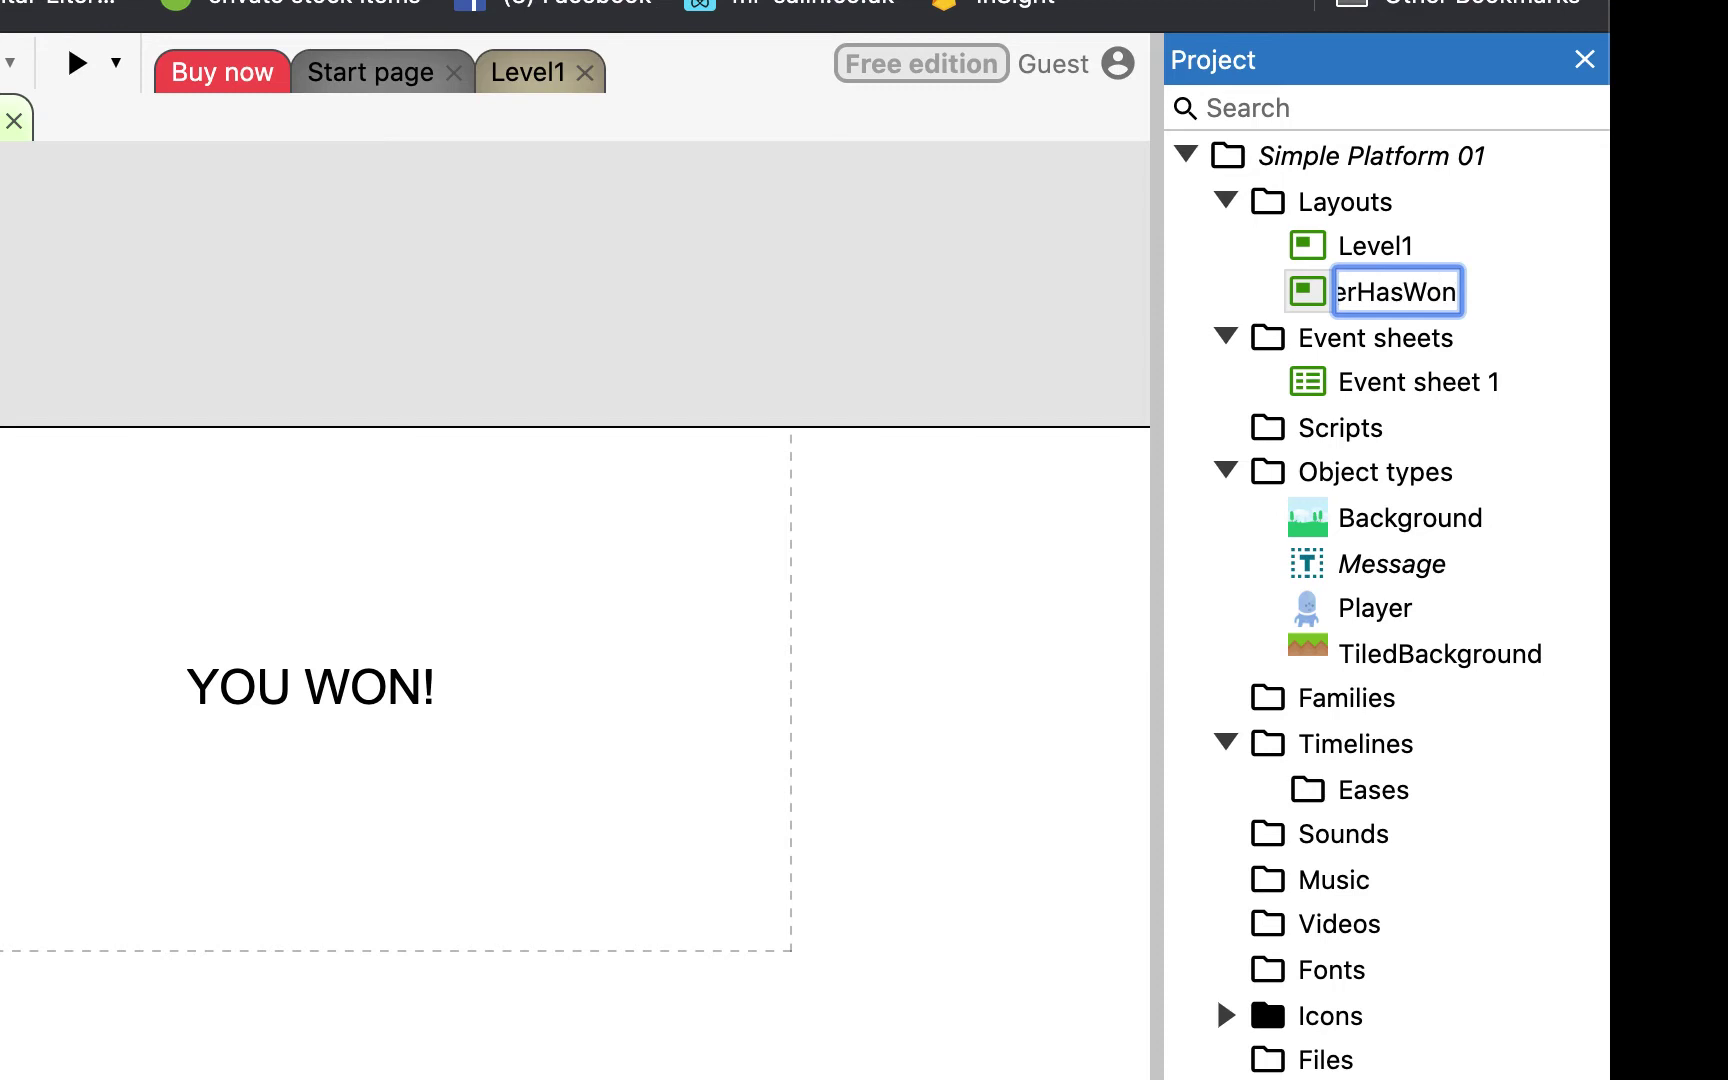
pyautogui.press('Return')
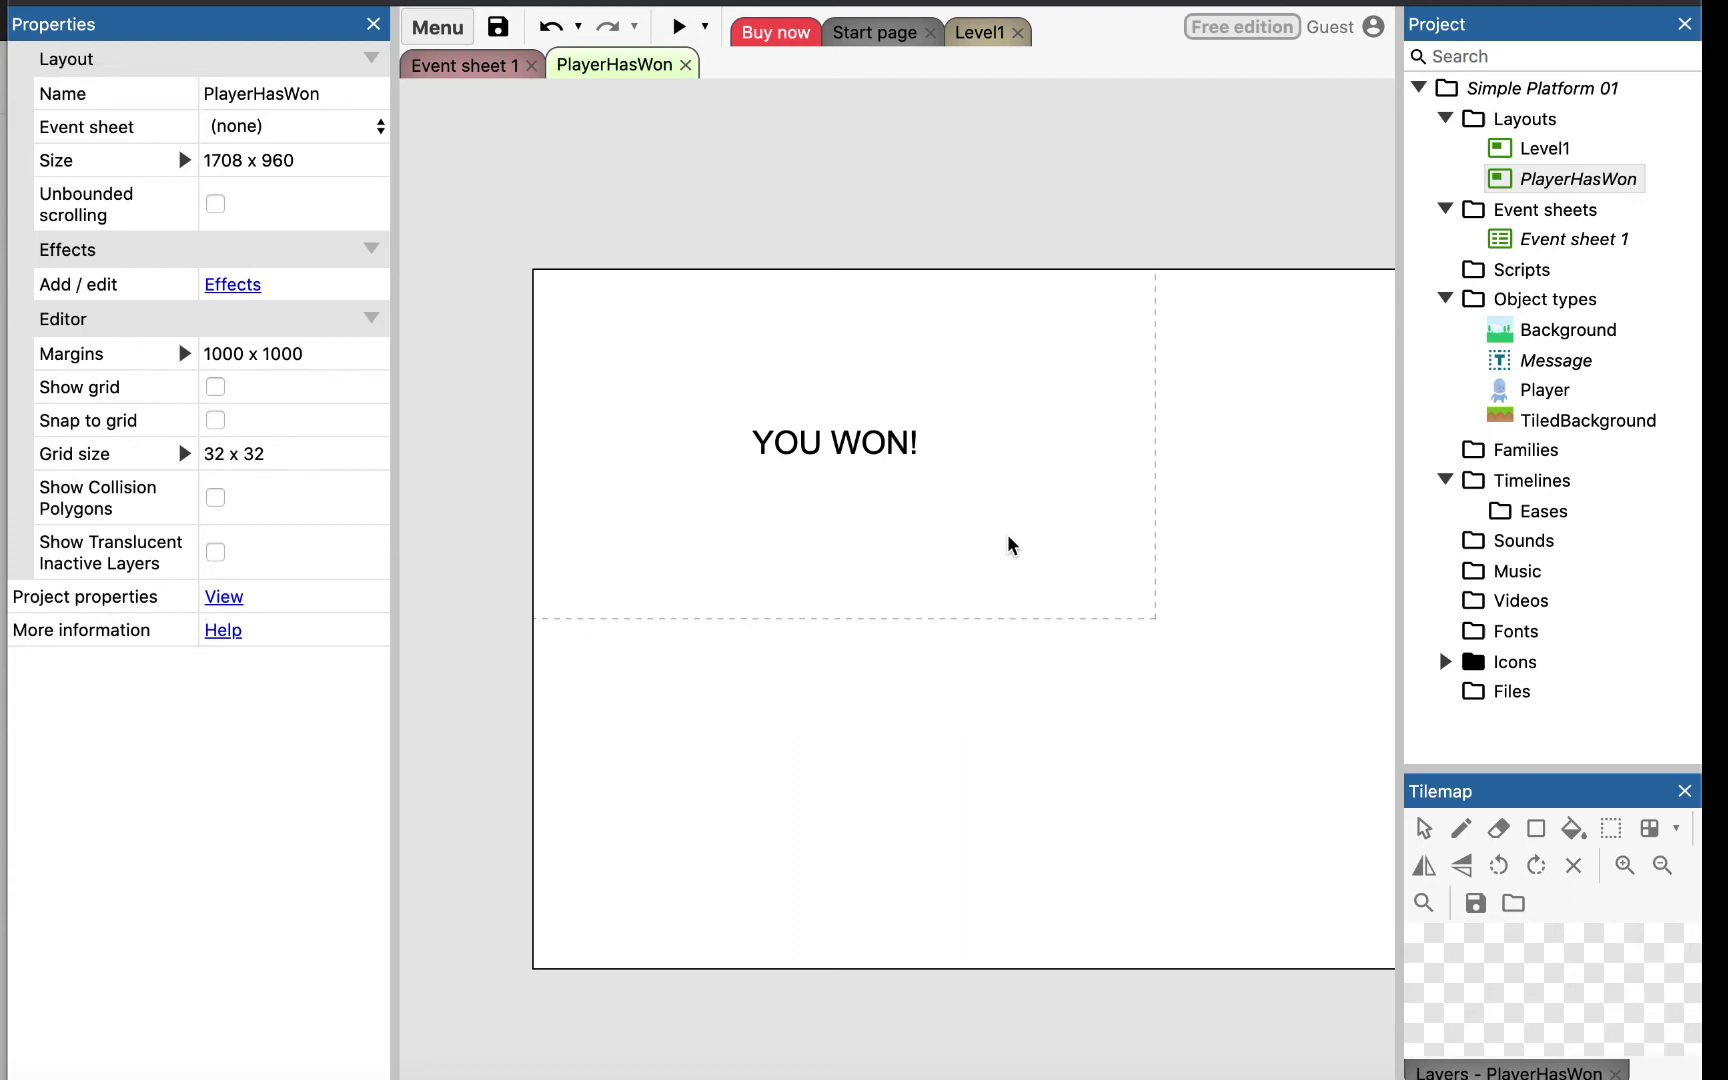
# Step: Open the Level1 layout and insert a new Sprite object type
pyautogui.click(1543, 152)
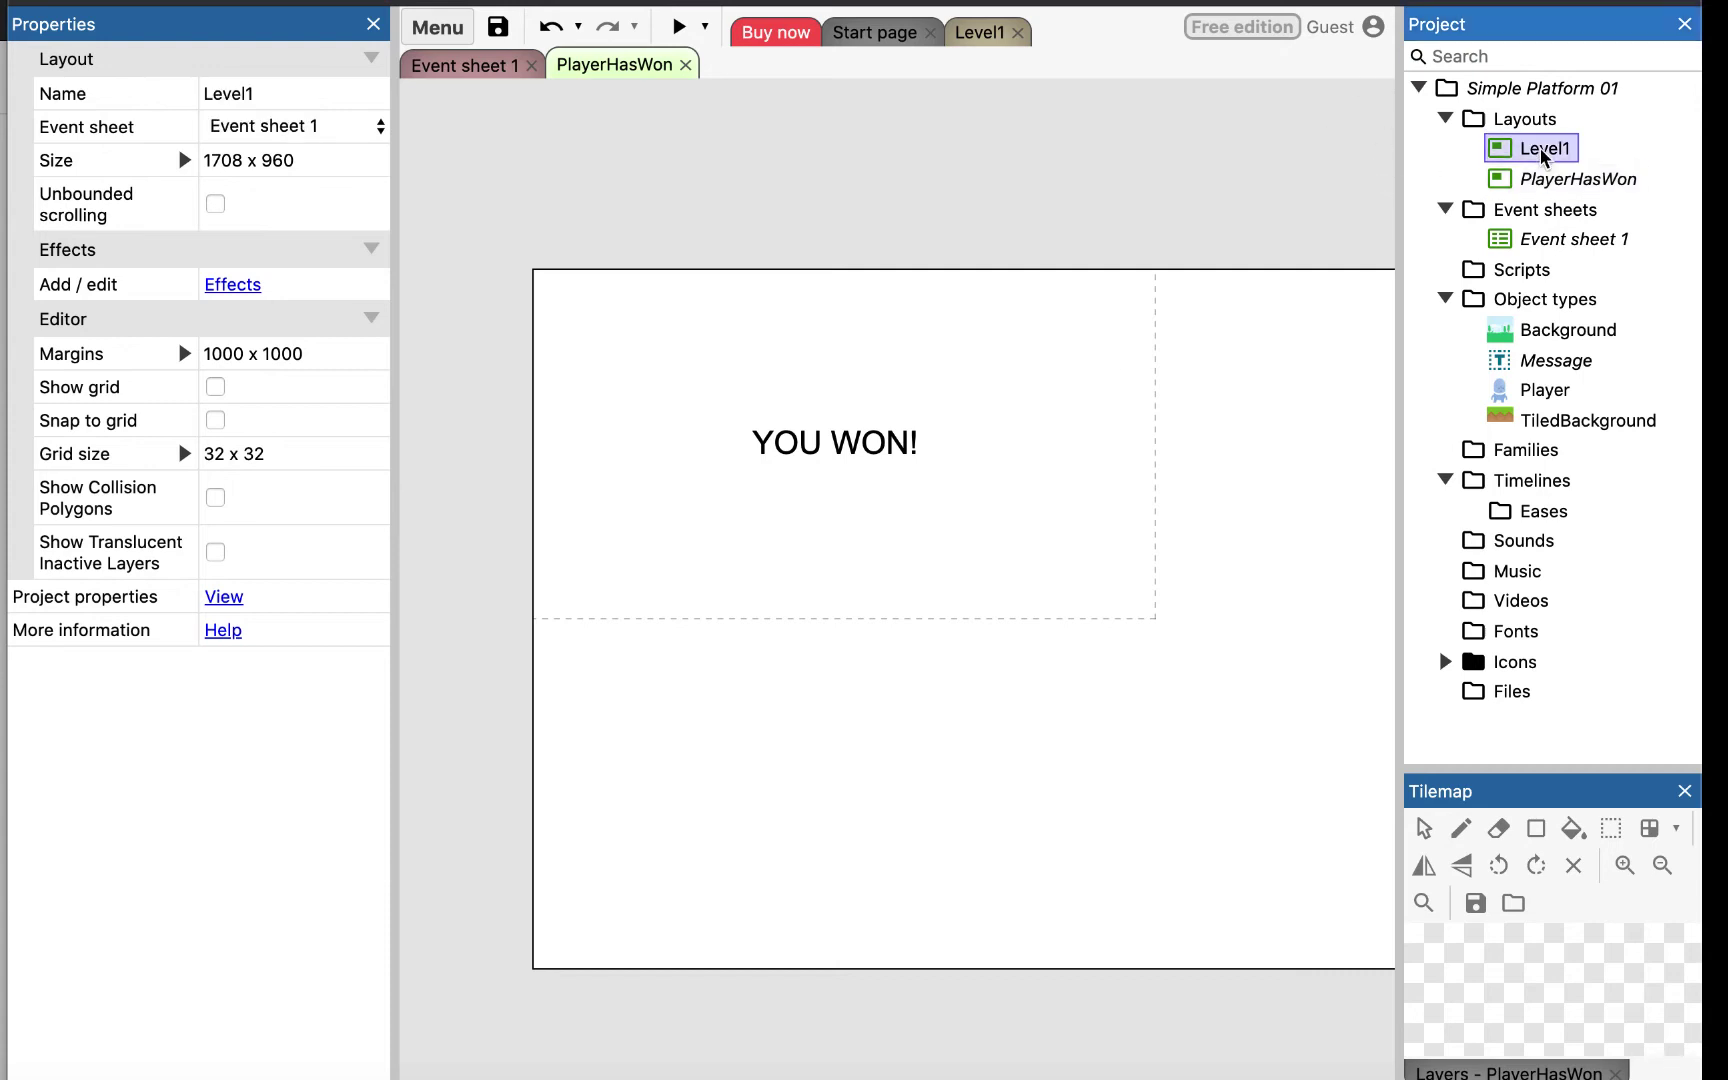
pyautogui.doubleClick(1543, 150)
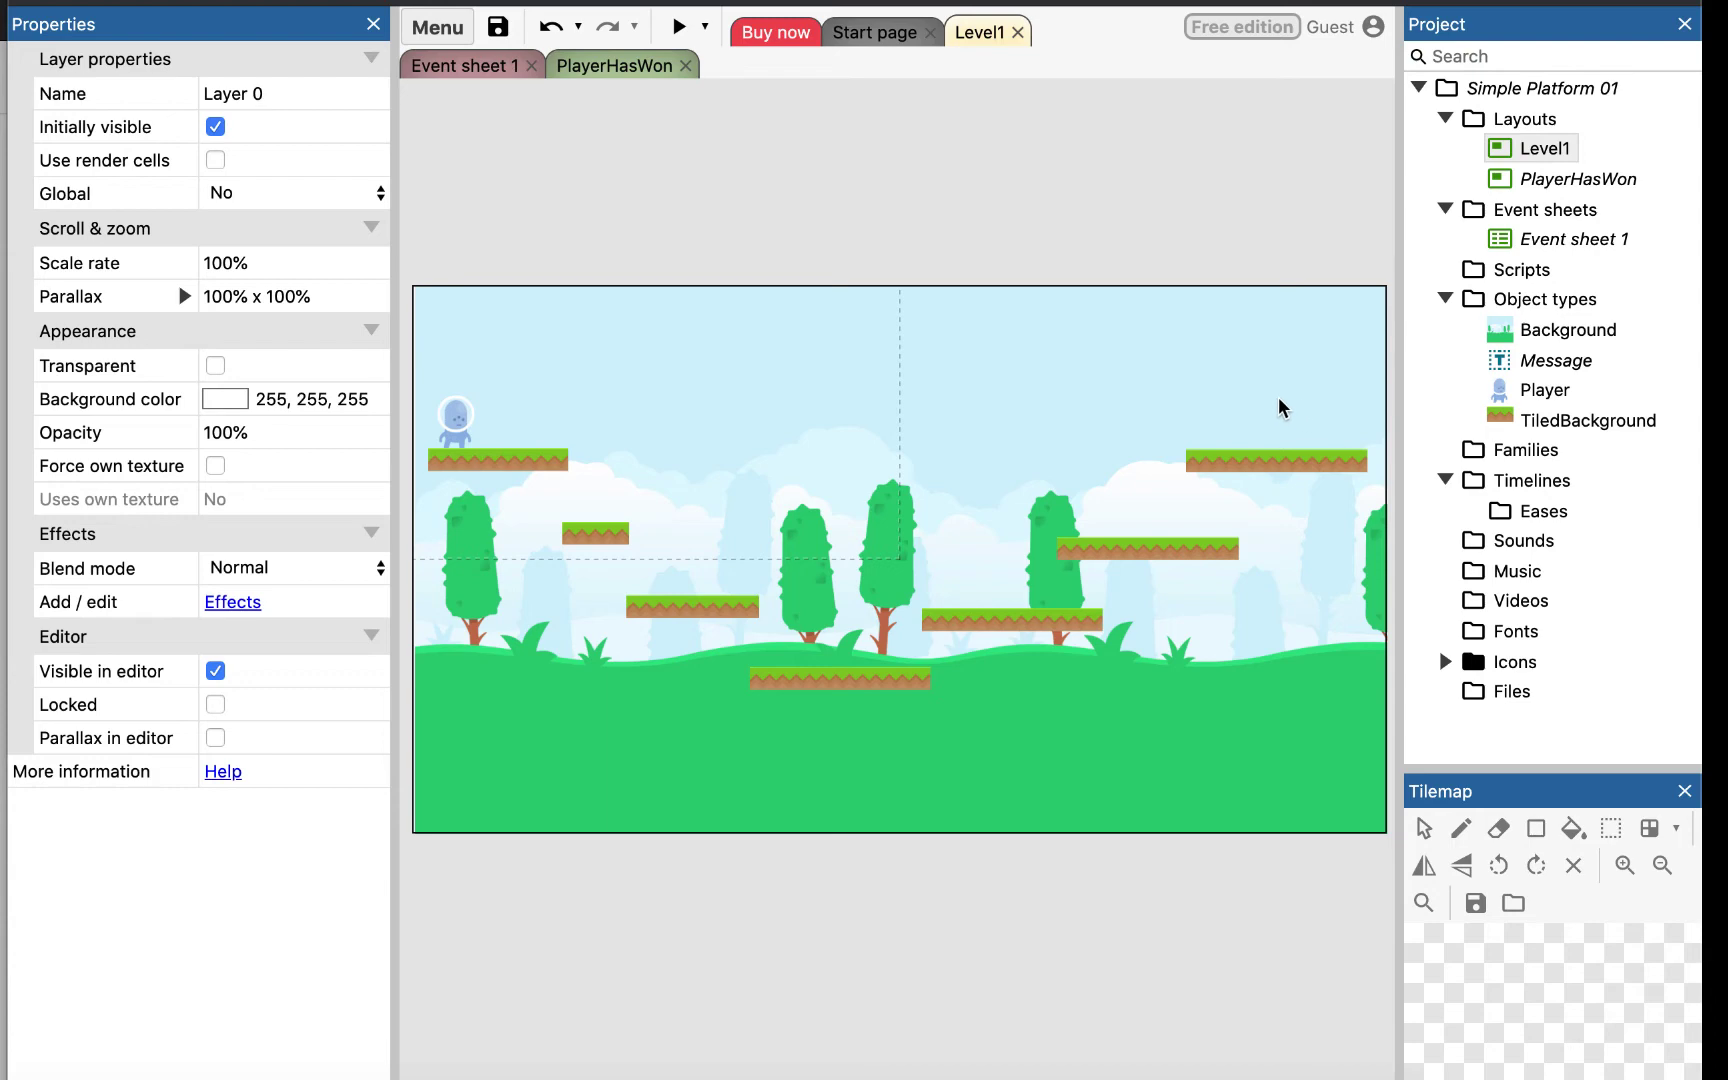
pyautogui.rightClick(1200, 373)
pyautogui.click(1243, 434)
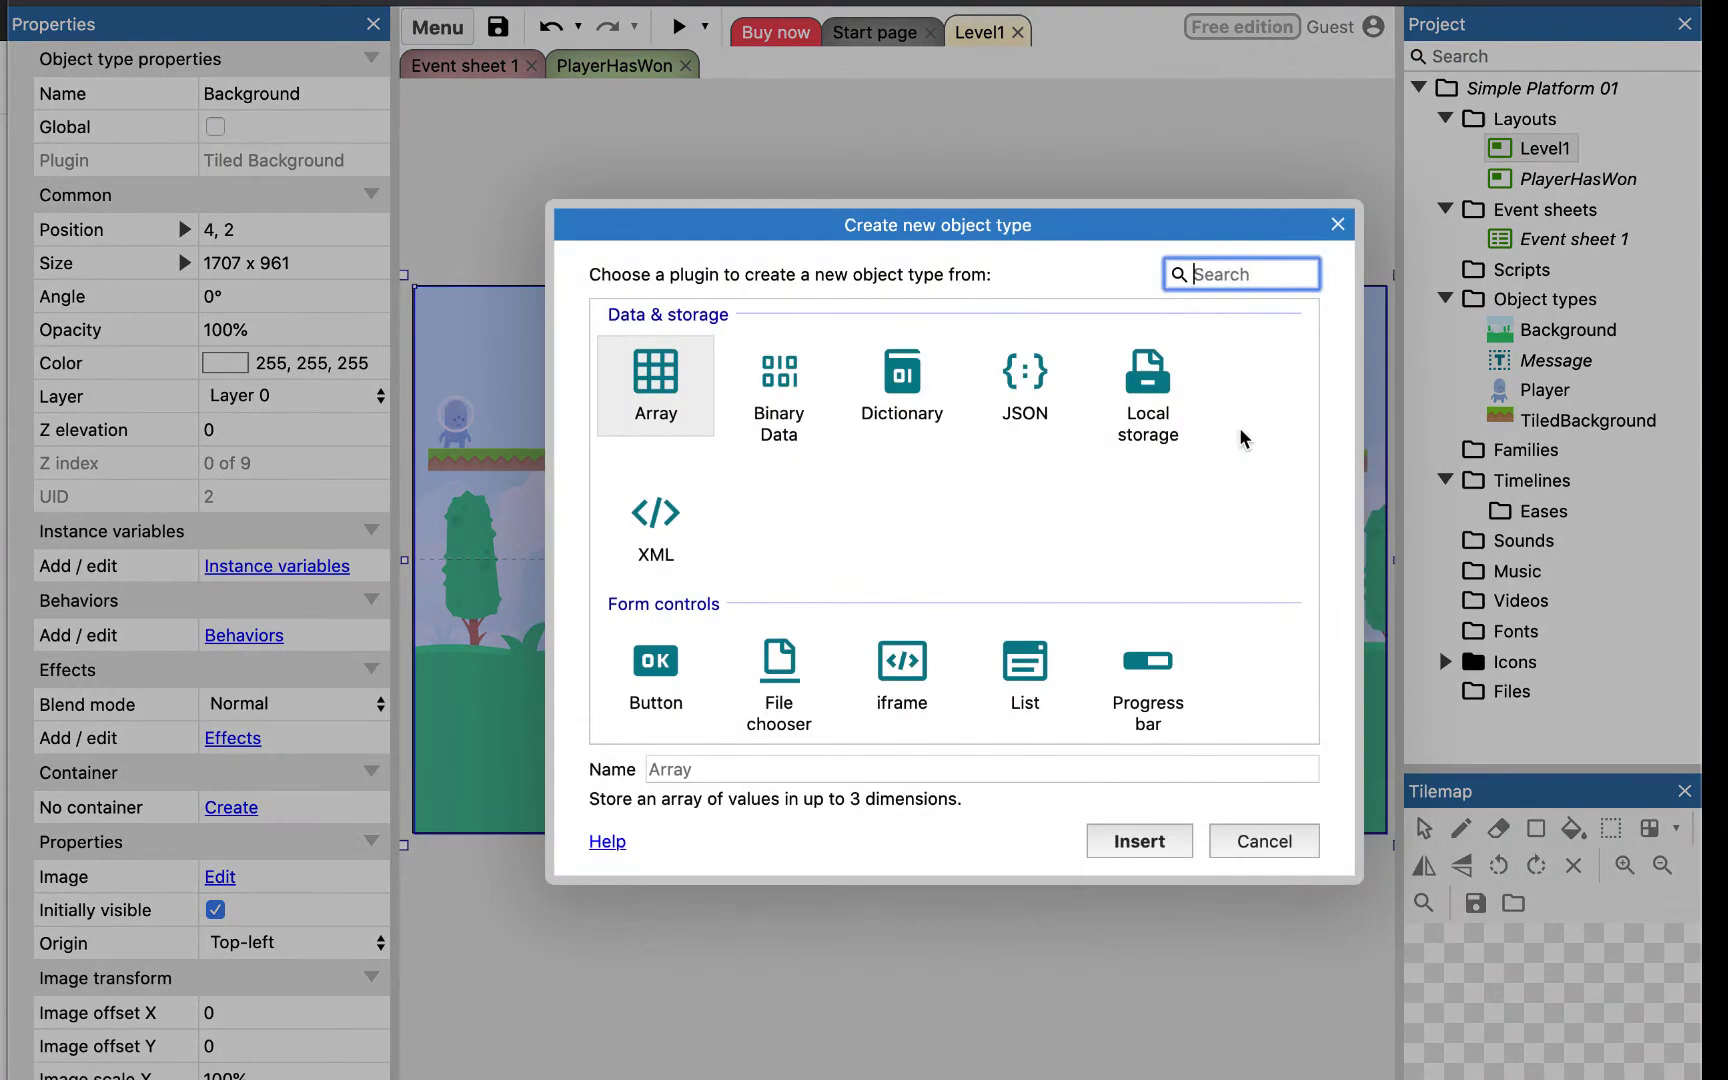
pyautogui.write('sp')
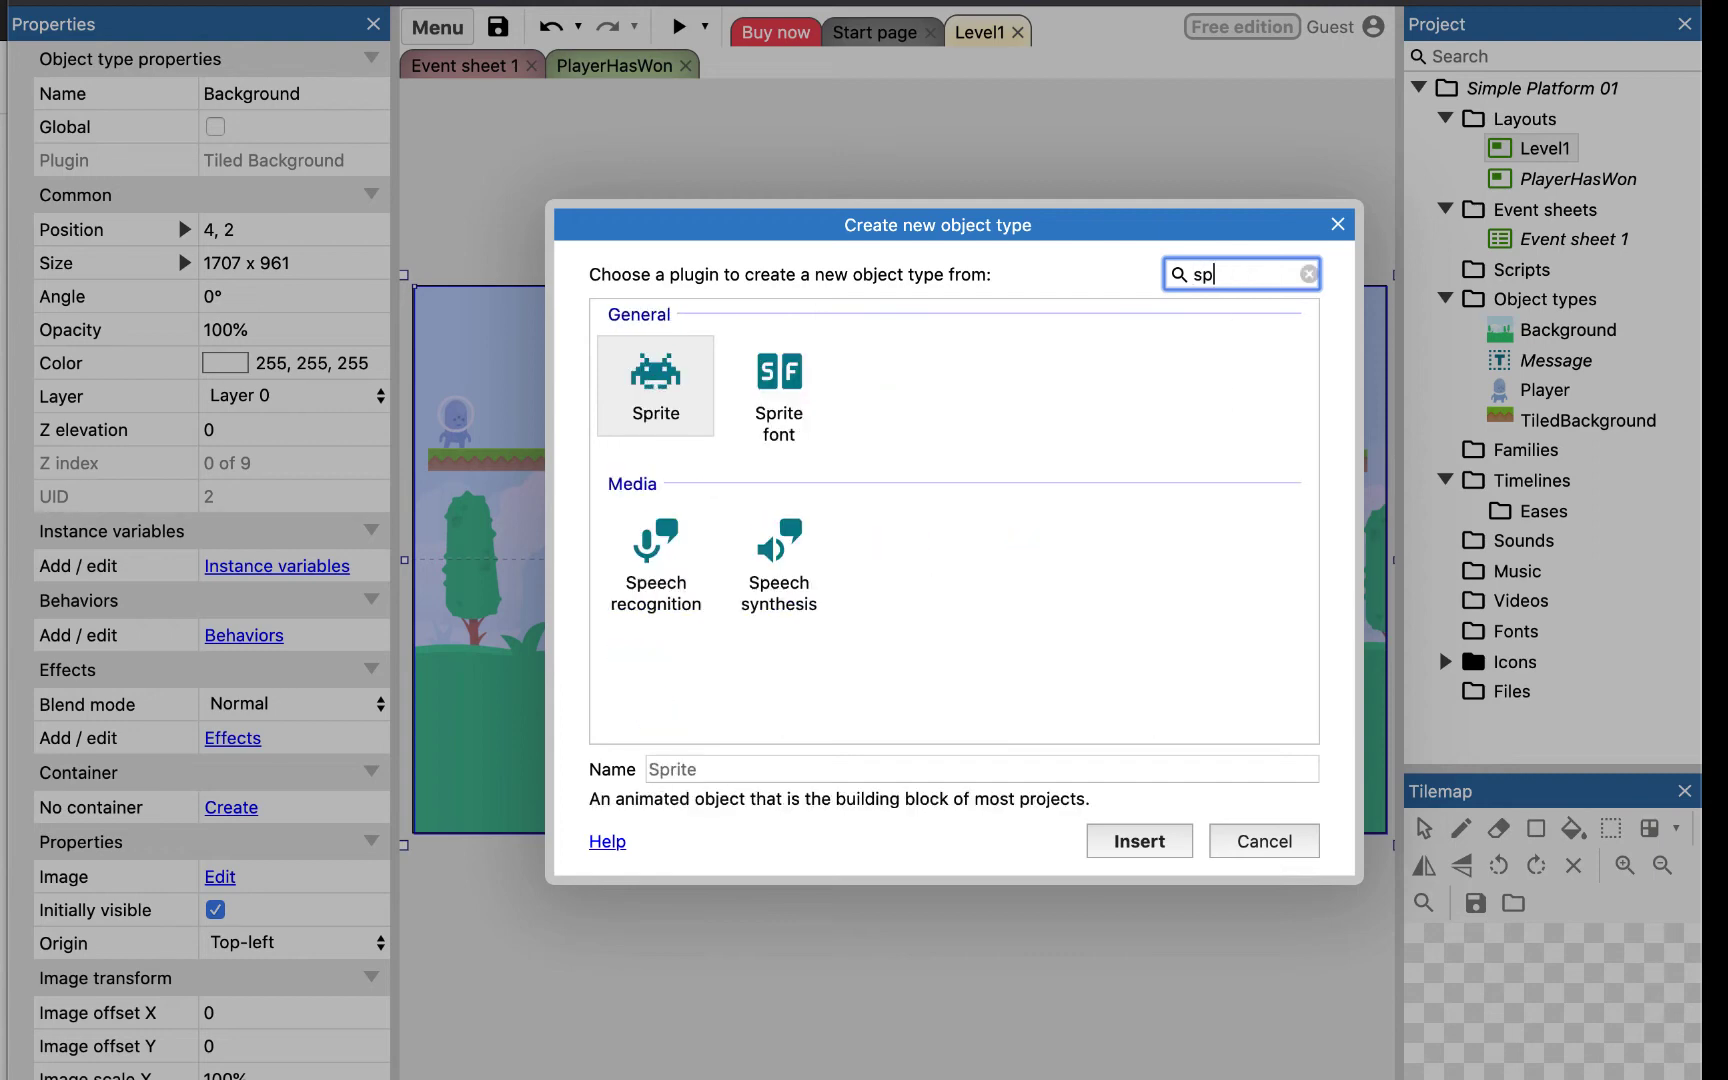
pyautogui.write('rite')
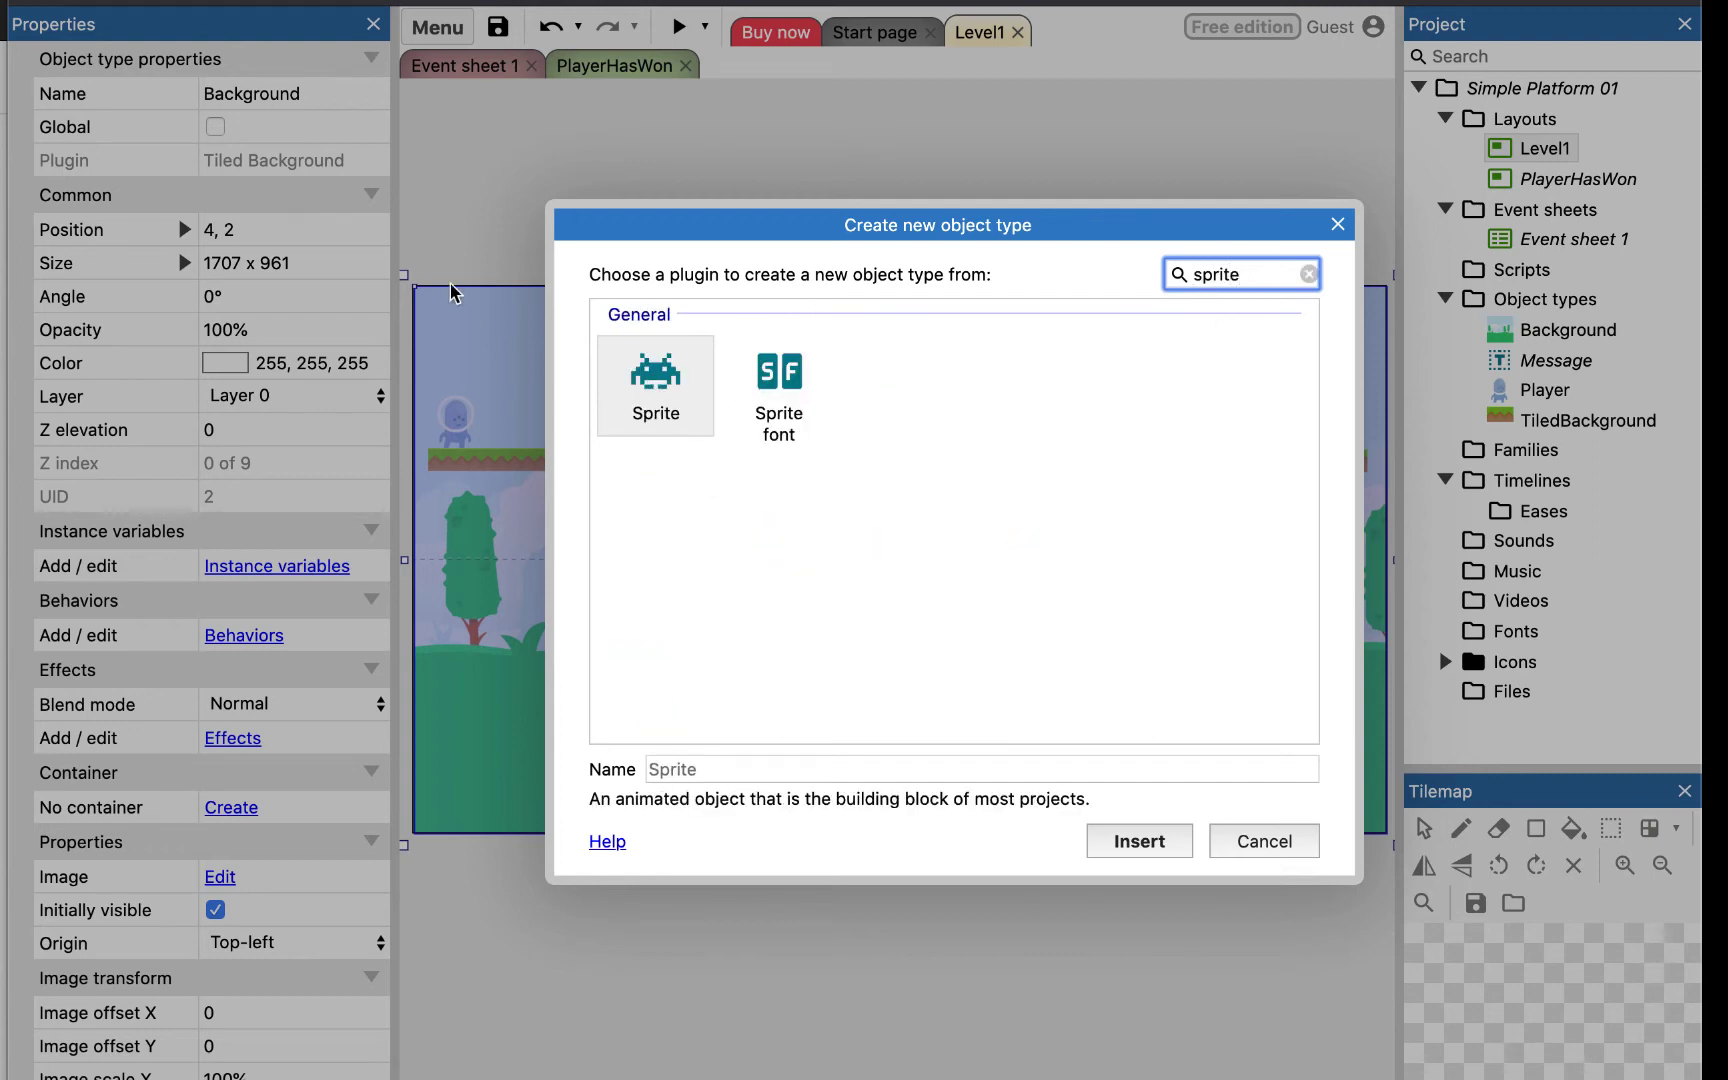
pyautogui.doubleClick(640, 378)
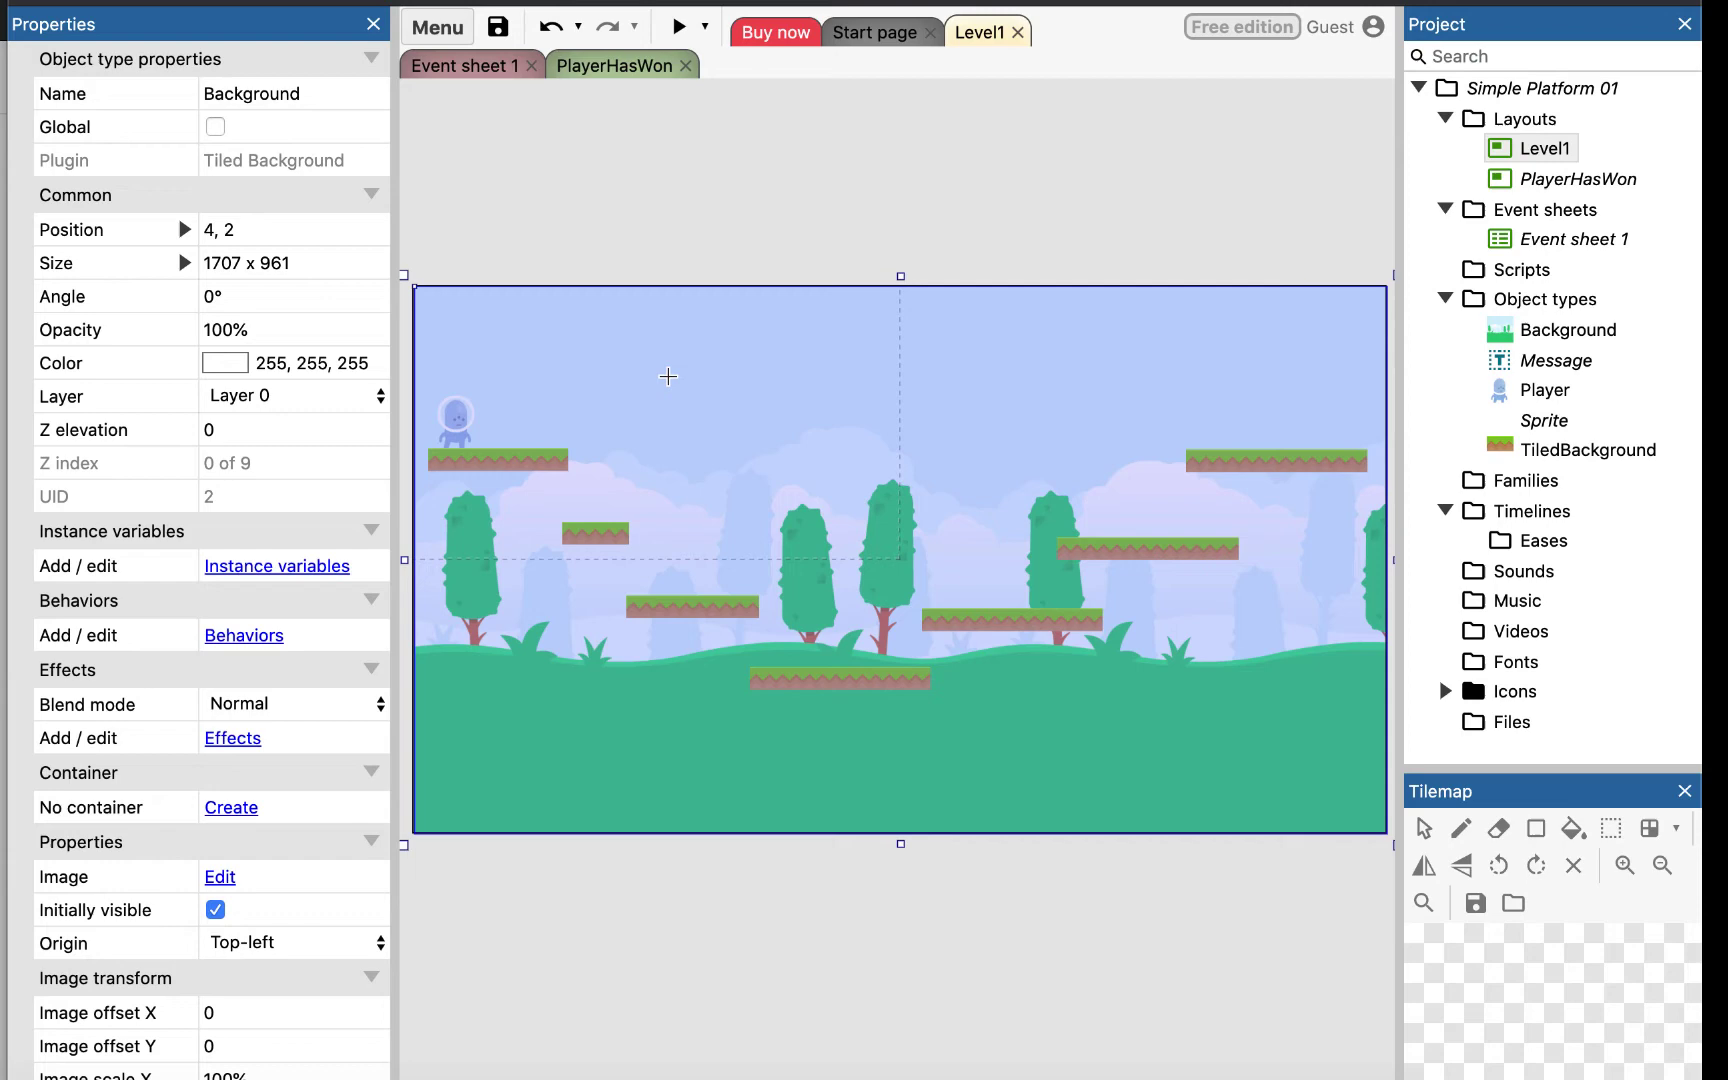
# Step: Place the sprite at Level1's top right and paint a blue key shape with the brush
pyautogui.click(1328, 415)
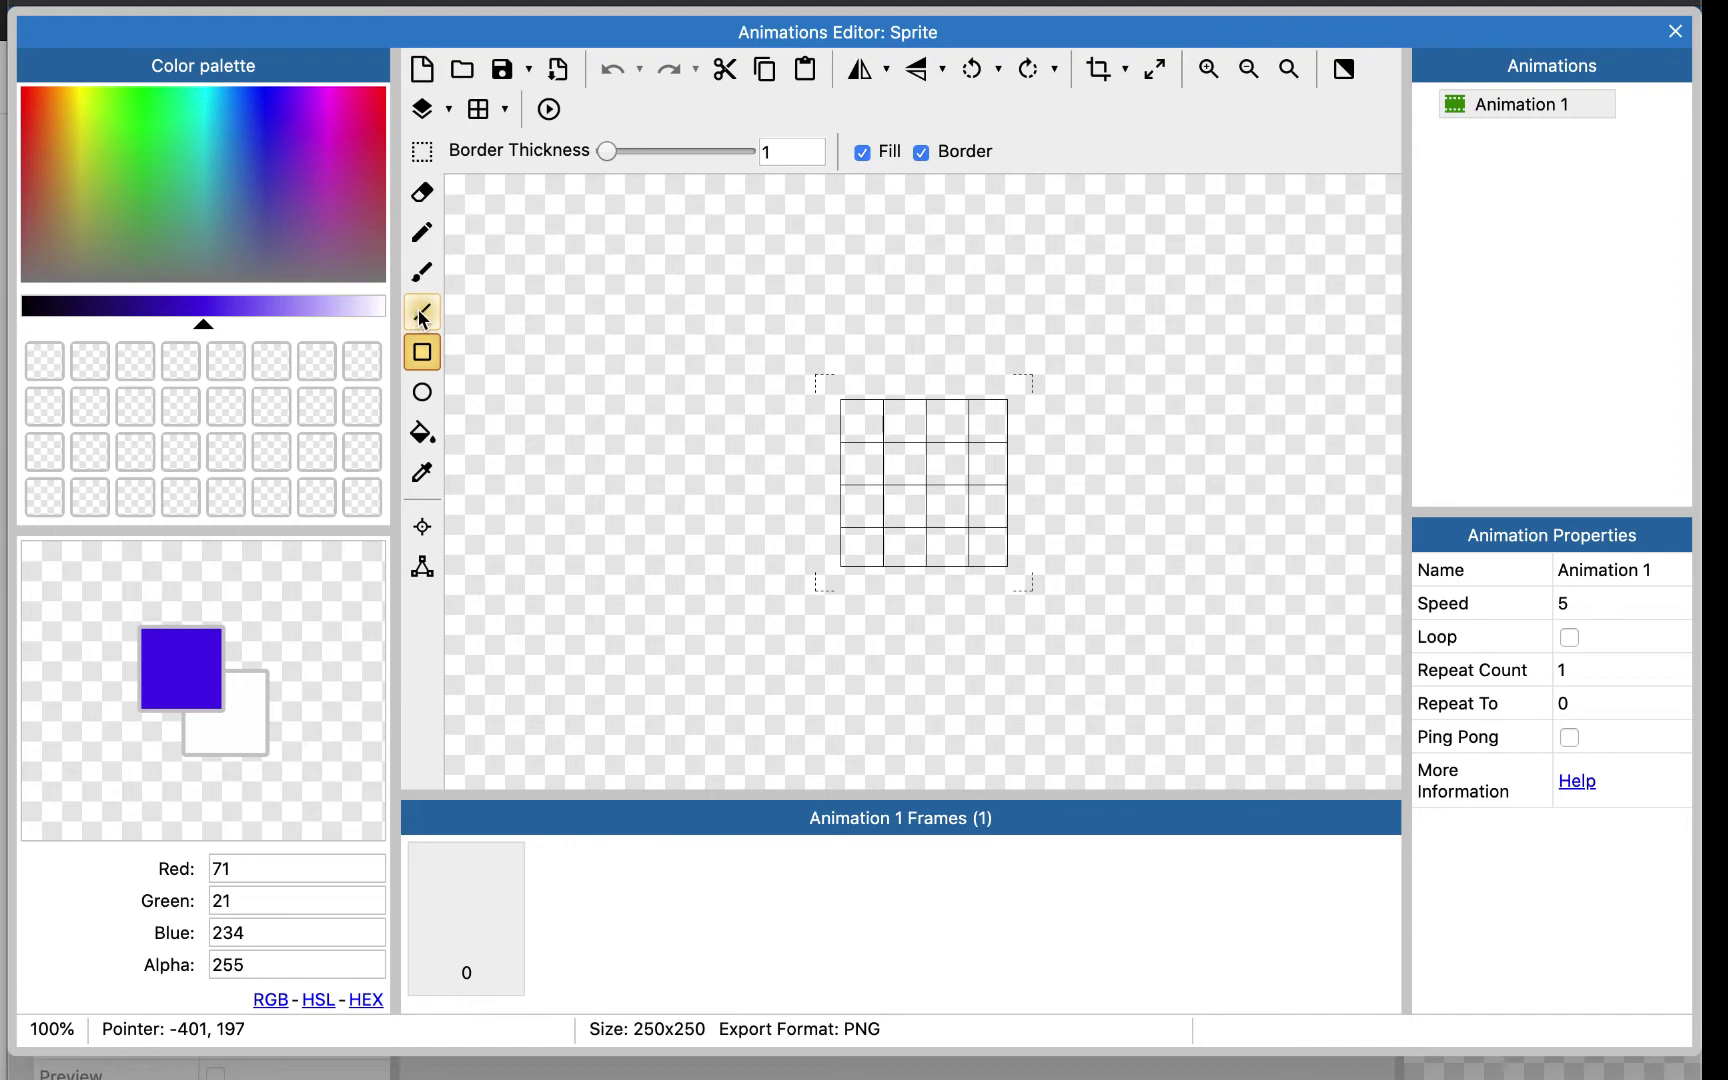
pyautogui.click(423, 275)
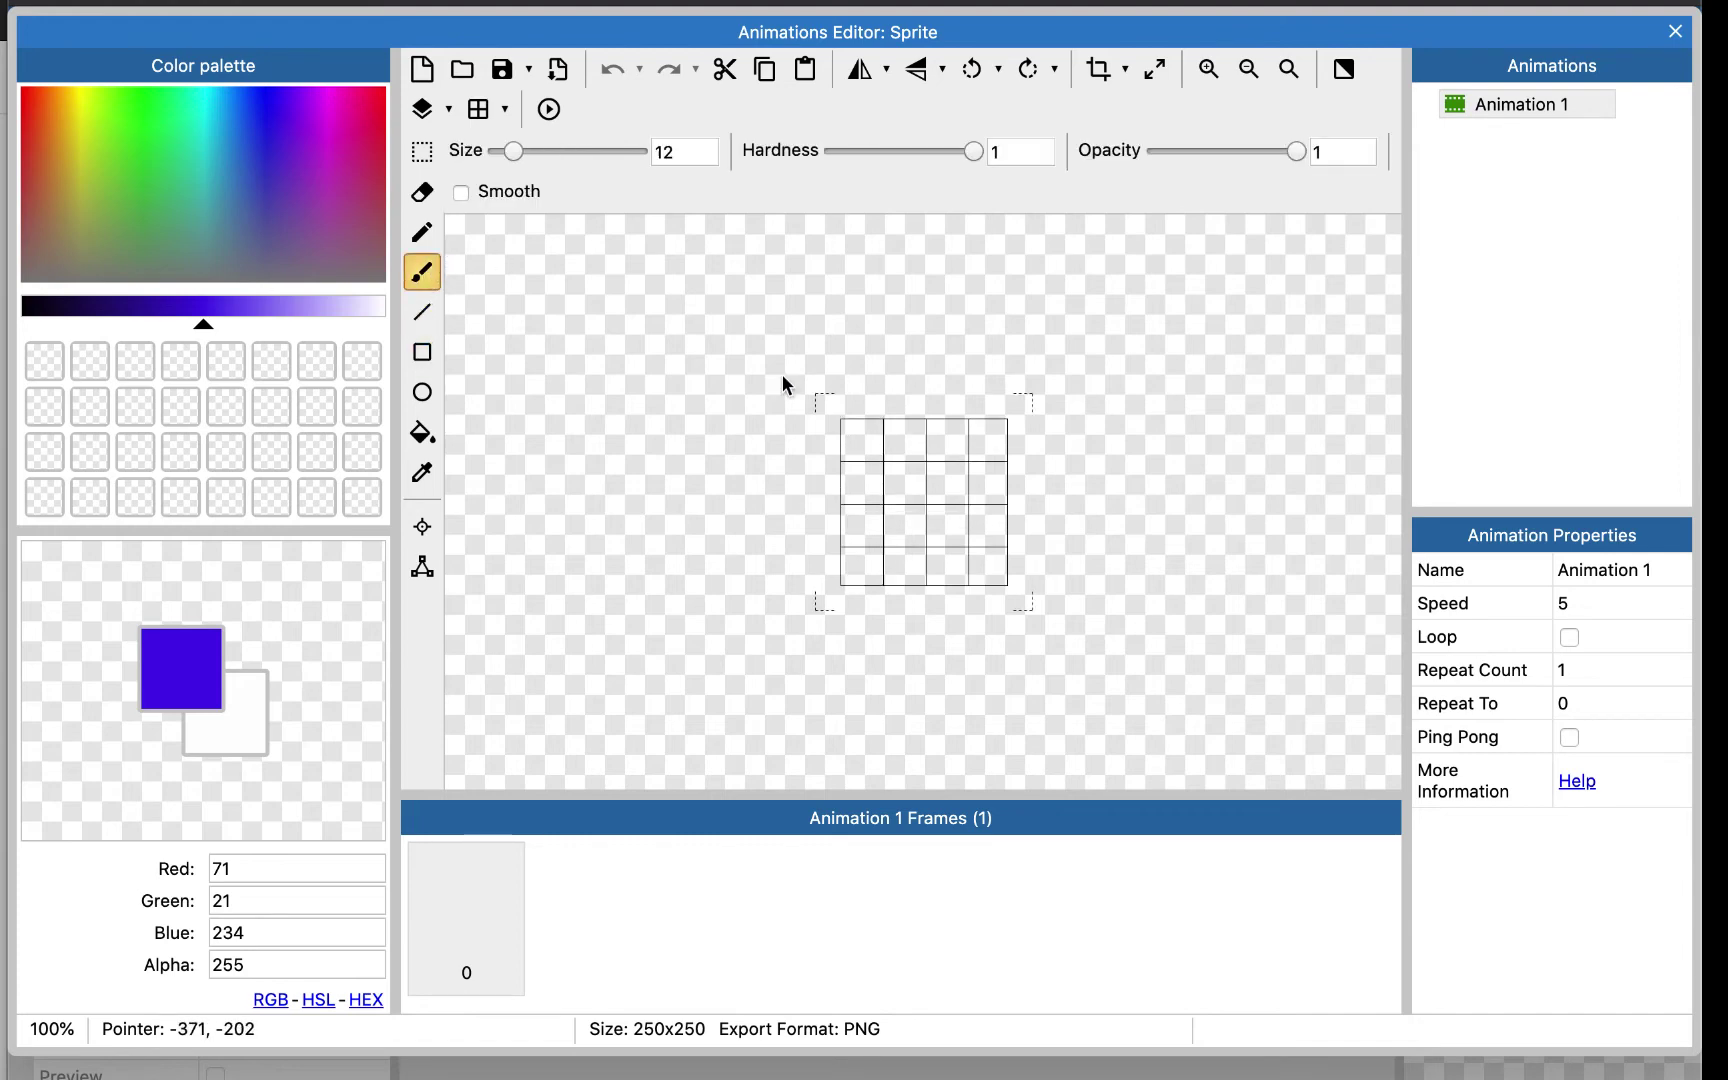
pyautogui.click(865, 470)
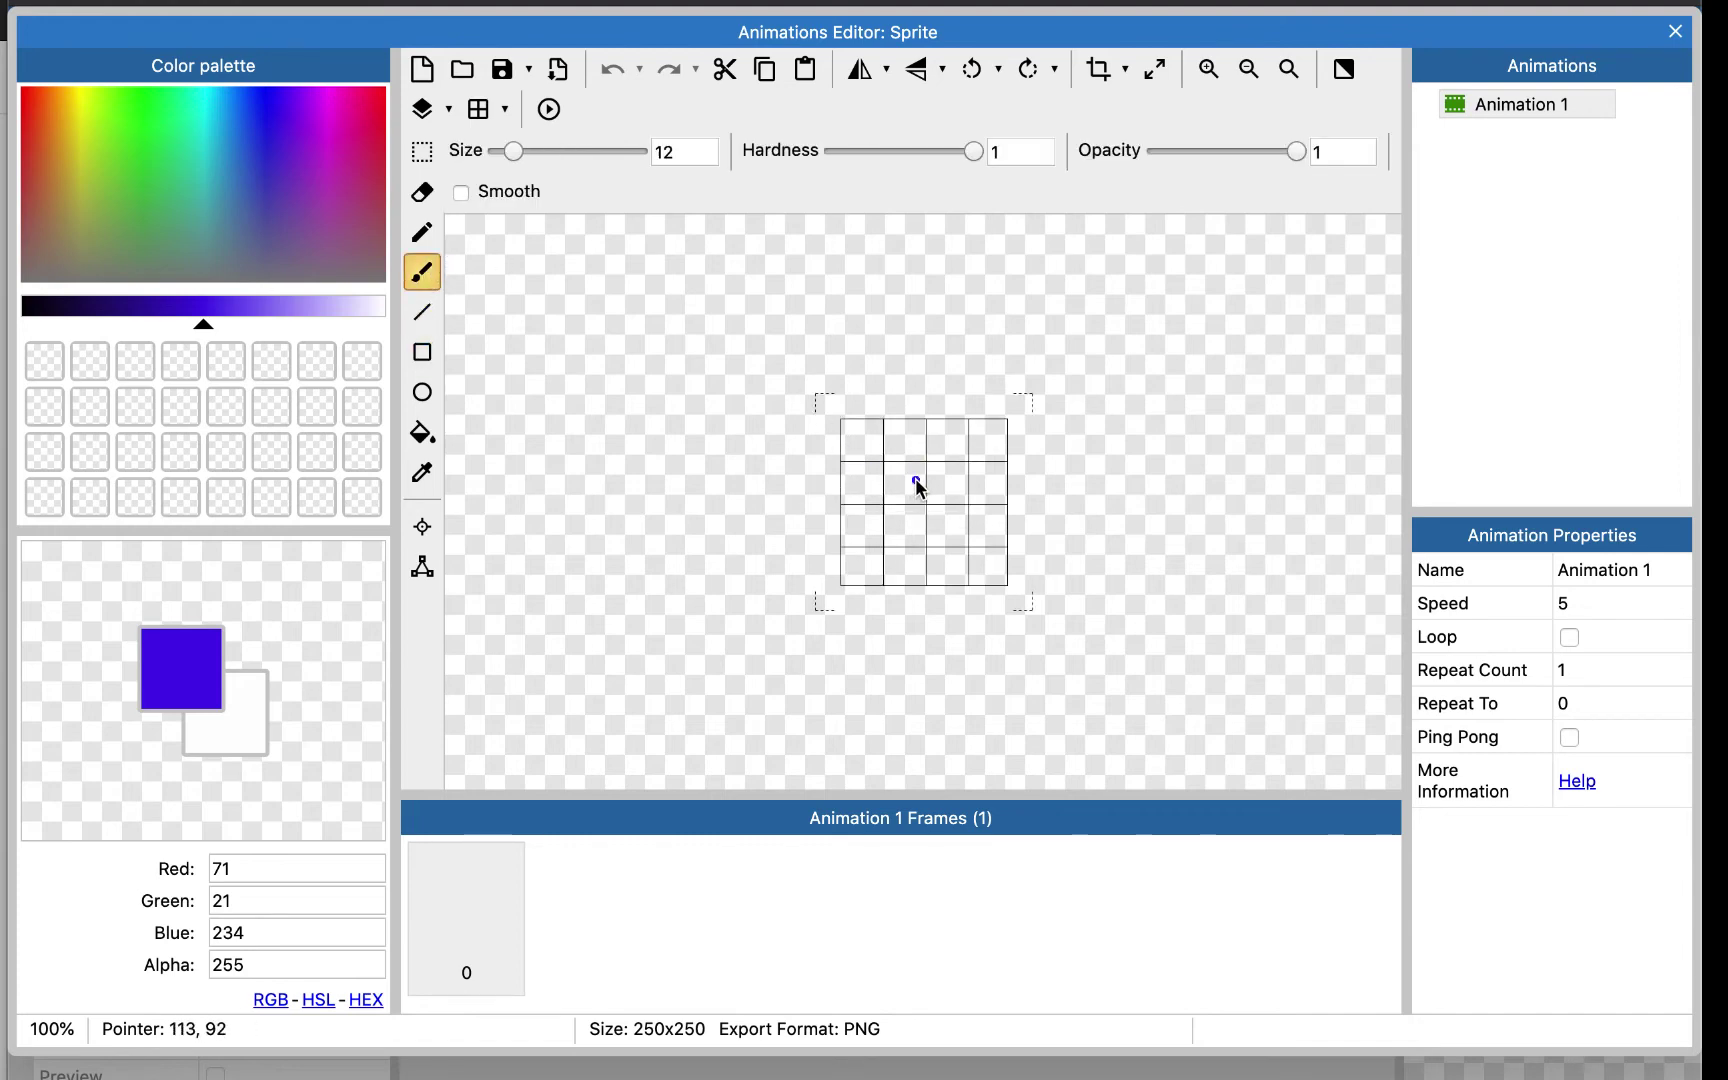
pyautogui.moveTo(915, 481)
pyautogui.mouseDown()
pyautogui.moveTo(882, 463)
pyautogui.moveTo(852, 494)
pyautogui.moveTo(876, 565)
pyautogui.moveTo(924, 525)
pyautogui.moveTo(917, 480)
pyautogui.moveTo(924, 500)
pyautogui.moveTo(1002, 501)
pyautogui.moveTo(1001, 528)
pyautogui.moveTo(970, 513)
pyautogui.moveTo(973, 531)
pyautogui.mouseUp()
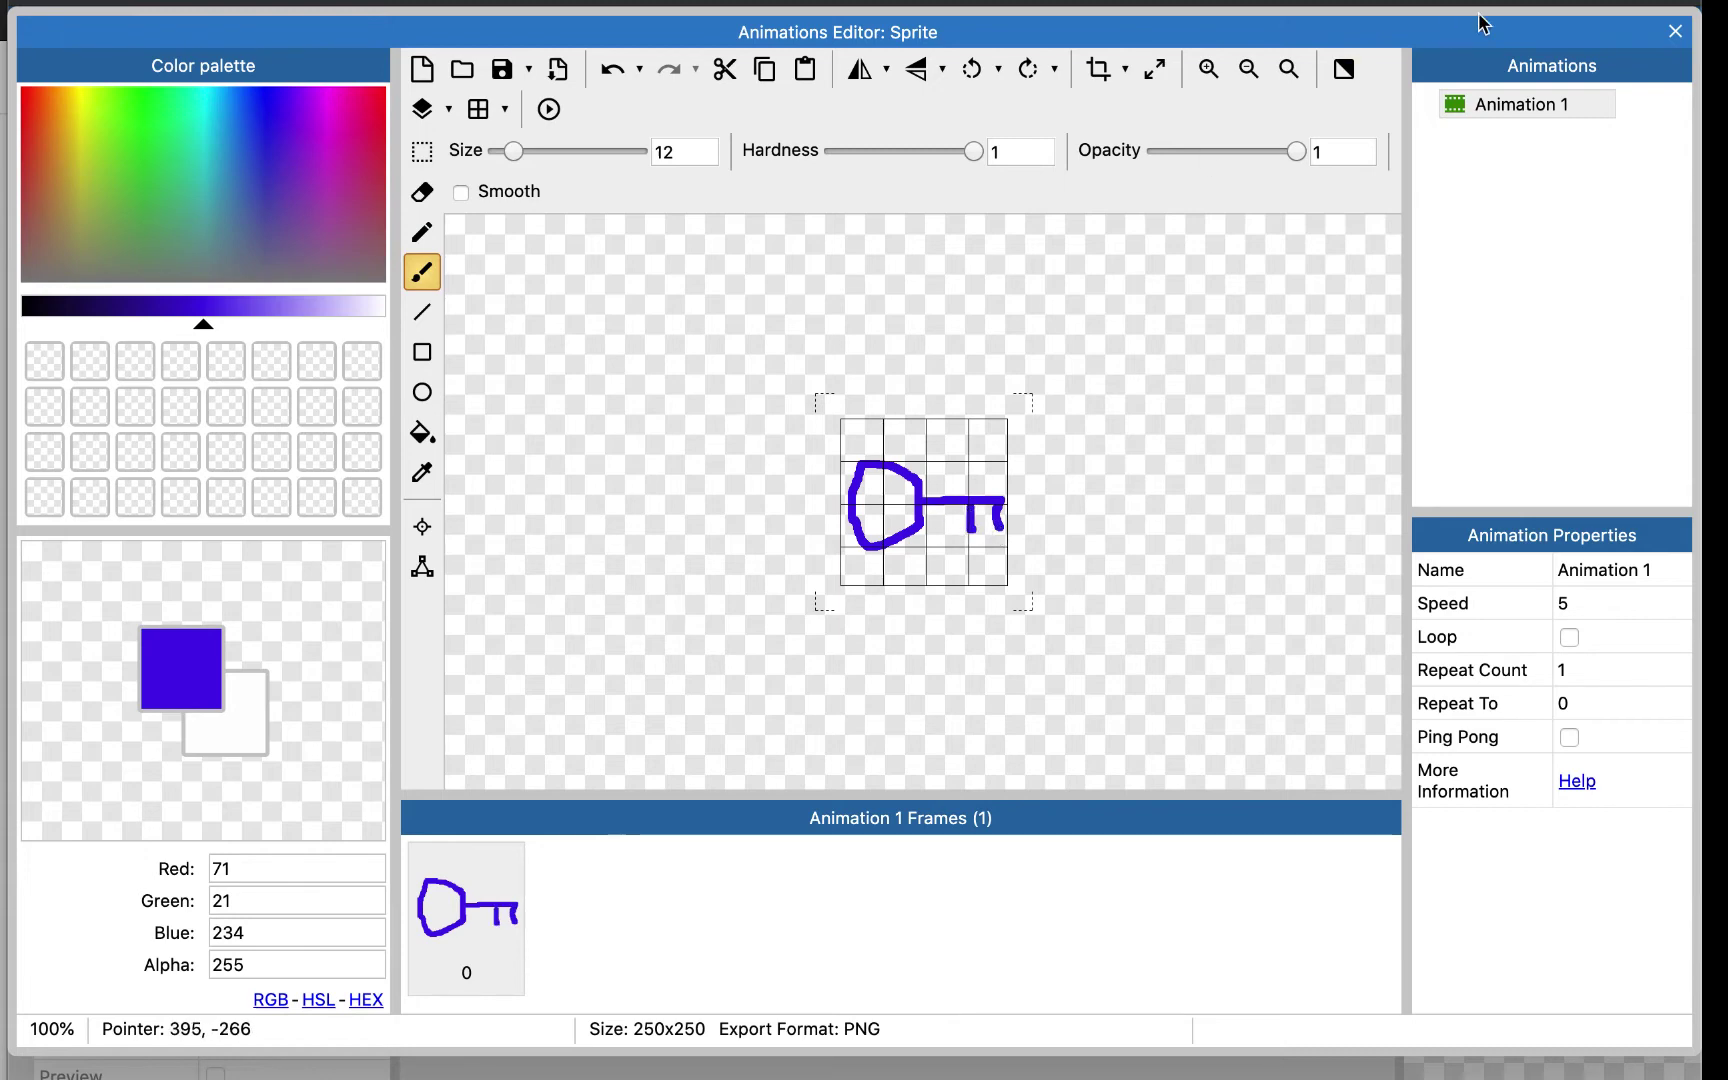
pyautogui.click(1676, 31)
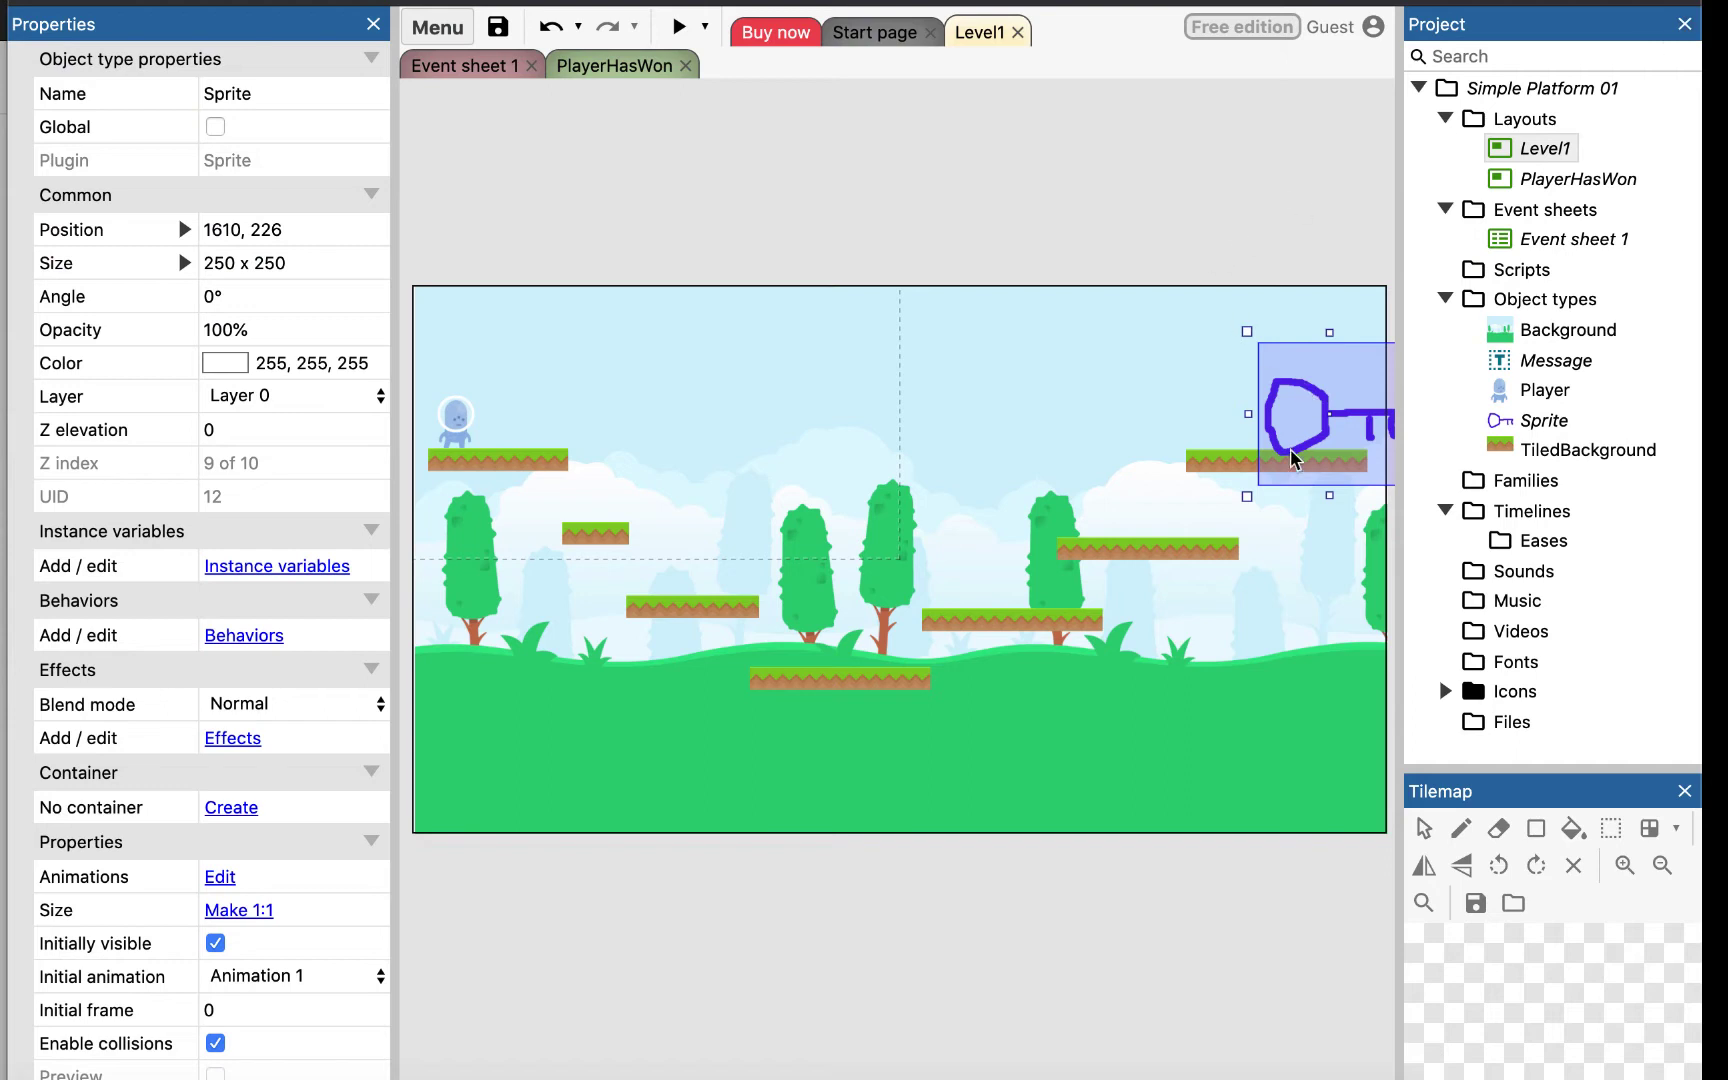
# Step: Shrink the key sprite to 49 x 46 above the top-right platform and rename its type Key
pyautogui.moveTo(1246, 496); pyautogui.dragTo(1045, 429)
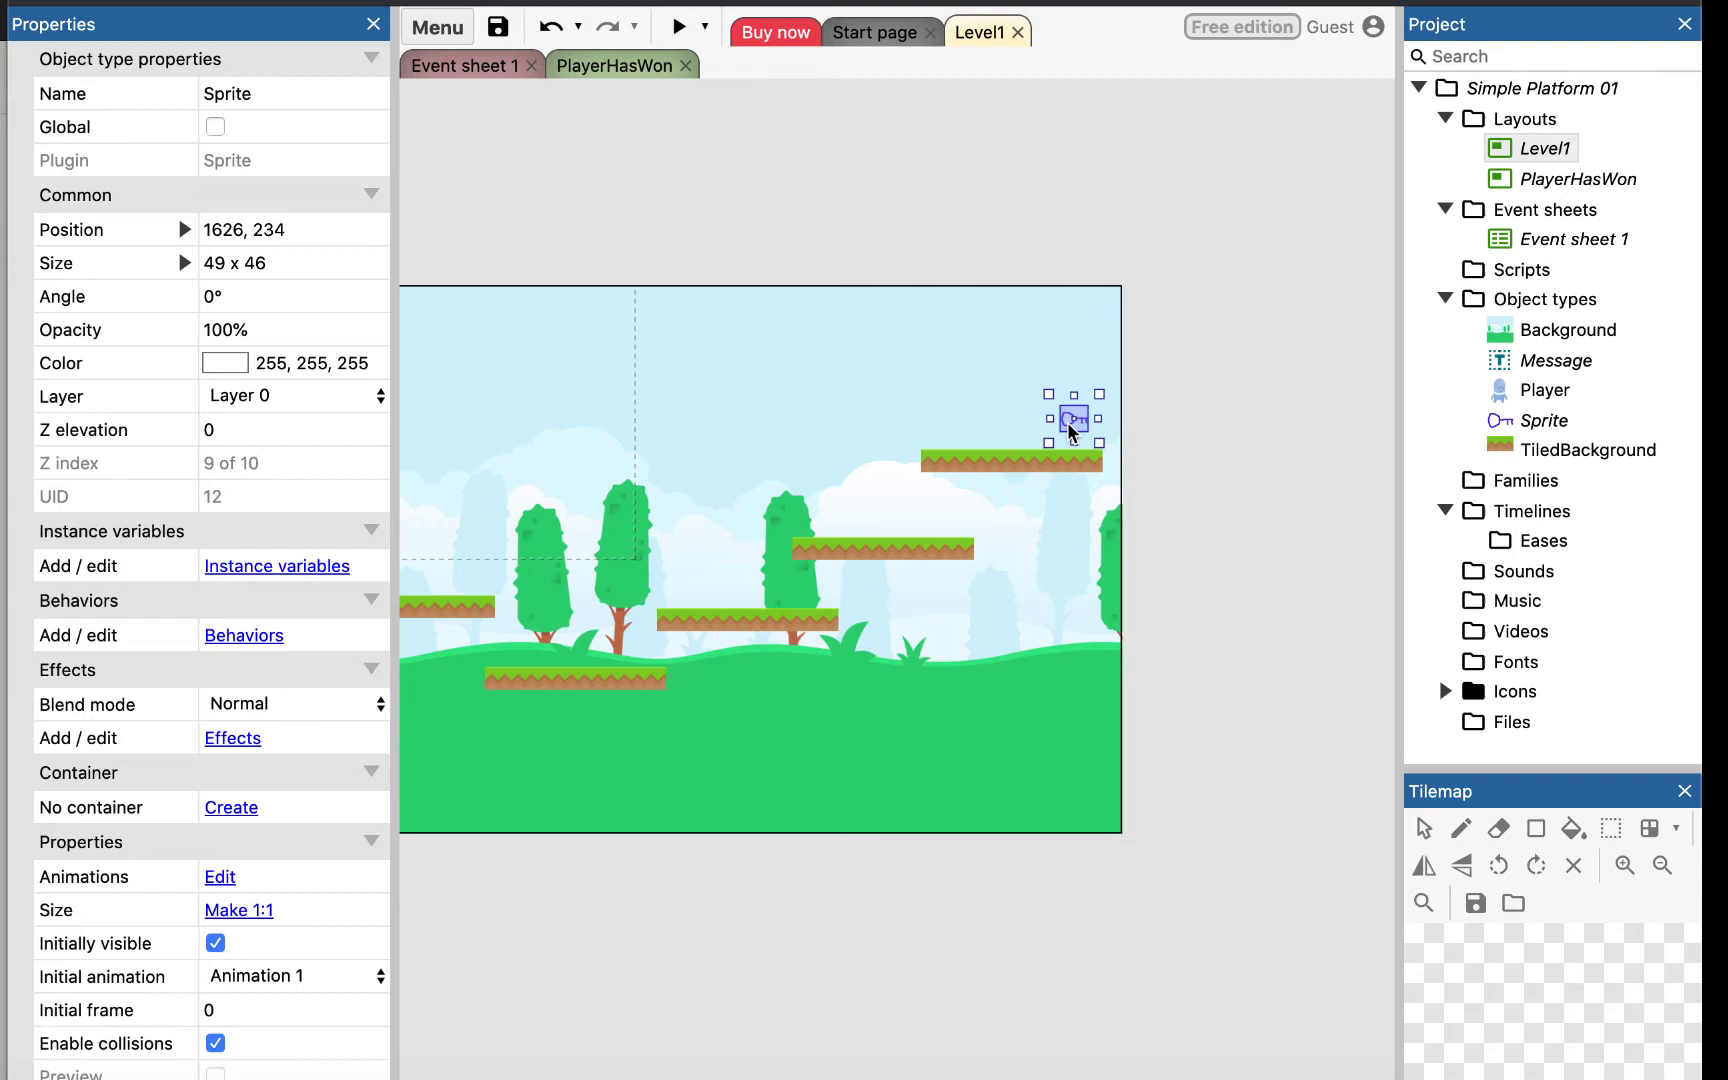
pyautogui.moveTo(1069, 430); pyautogui.dragTo(1073, 434)
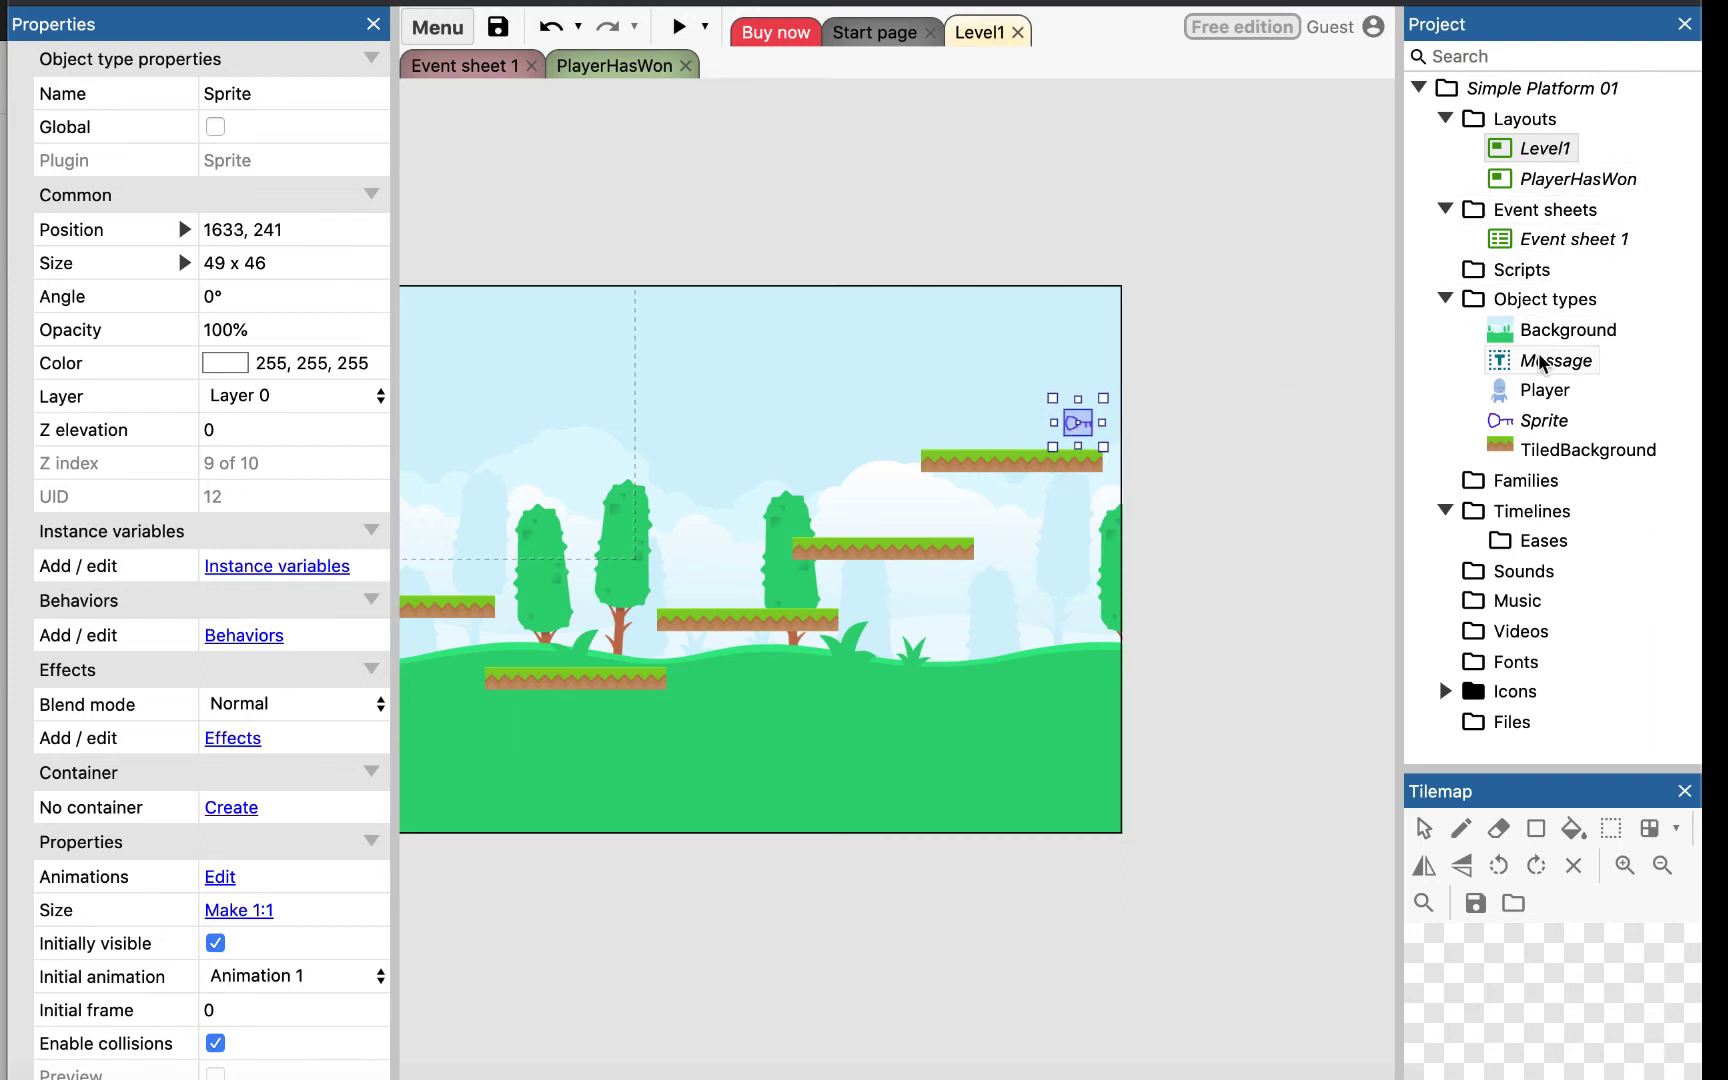
pyautogui.click(1545, 421)
pyautogui.rightClick(1545, 425)
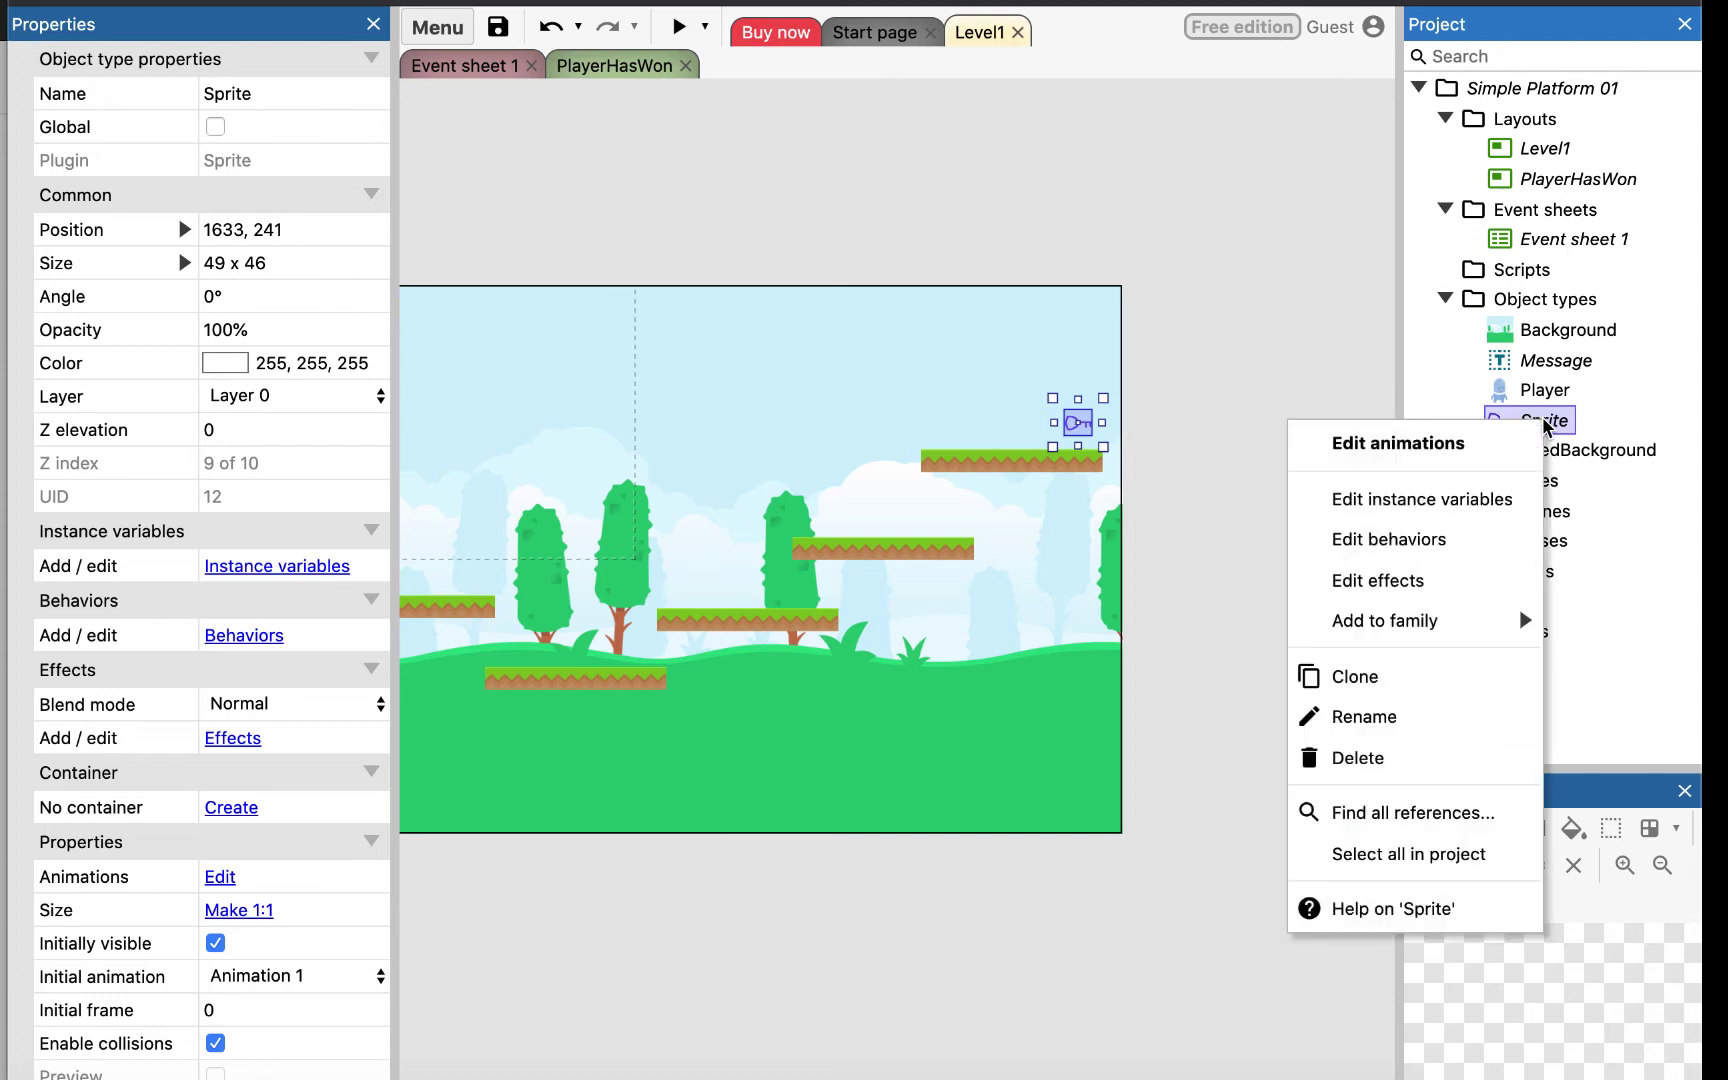
pyautogui.click(1427, 727)
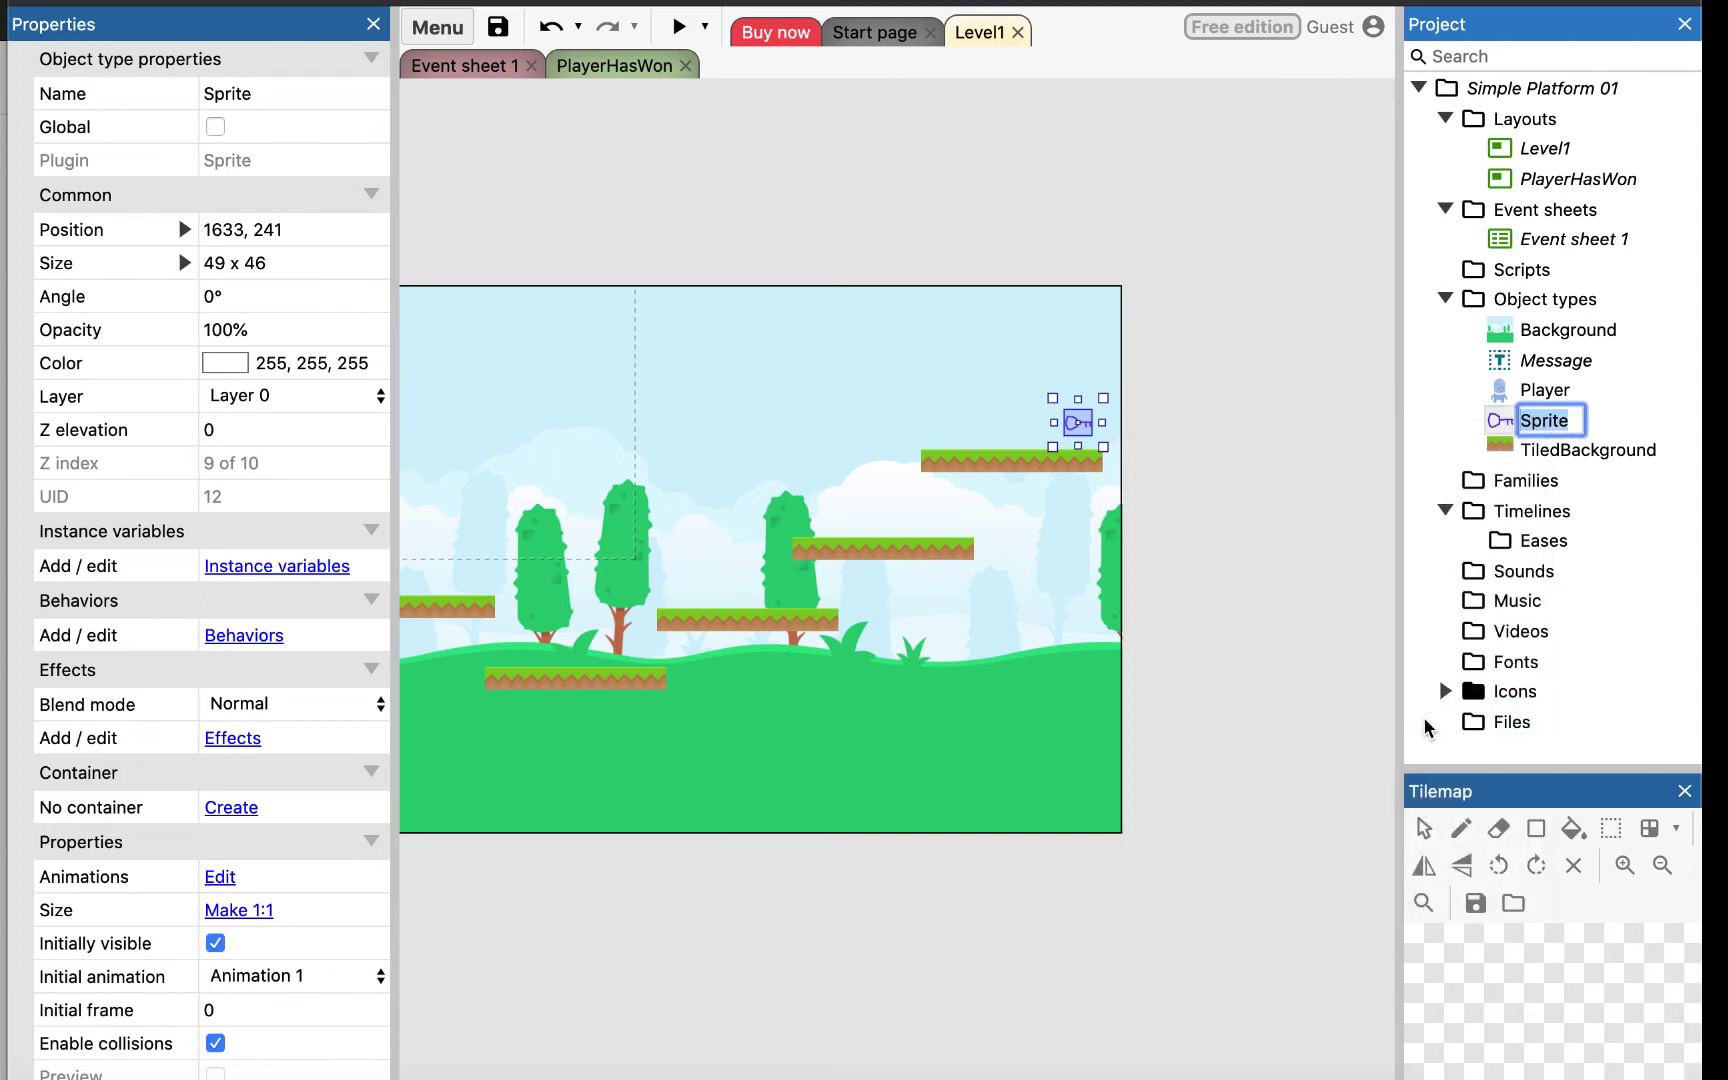
pyautogui.write('Key')
pyautogui.press('Return')
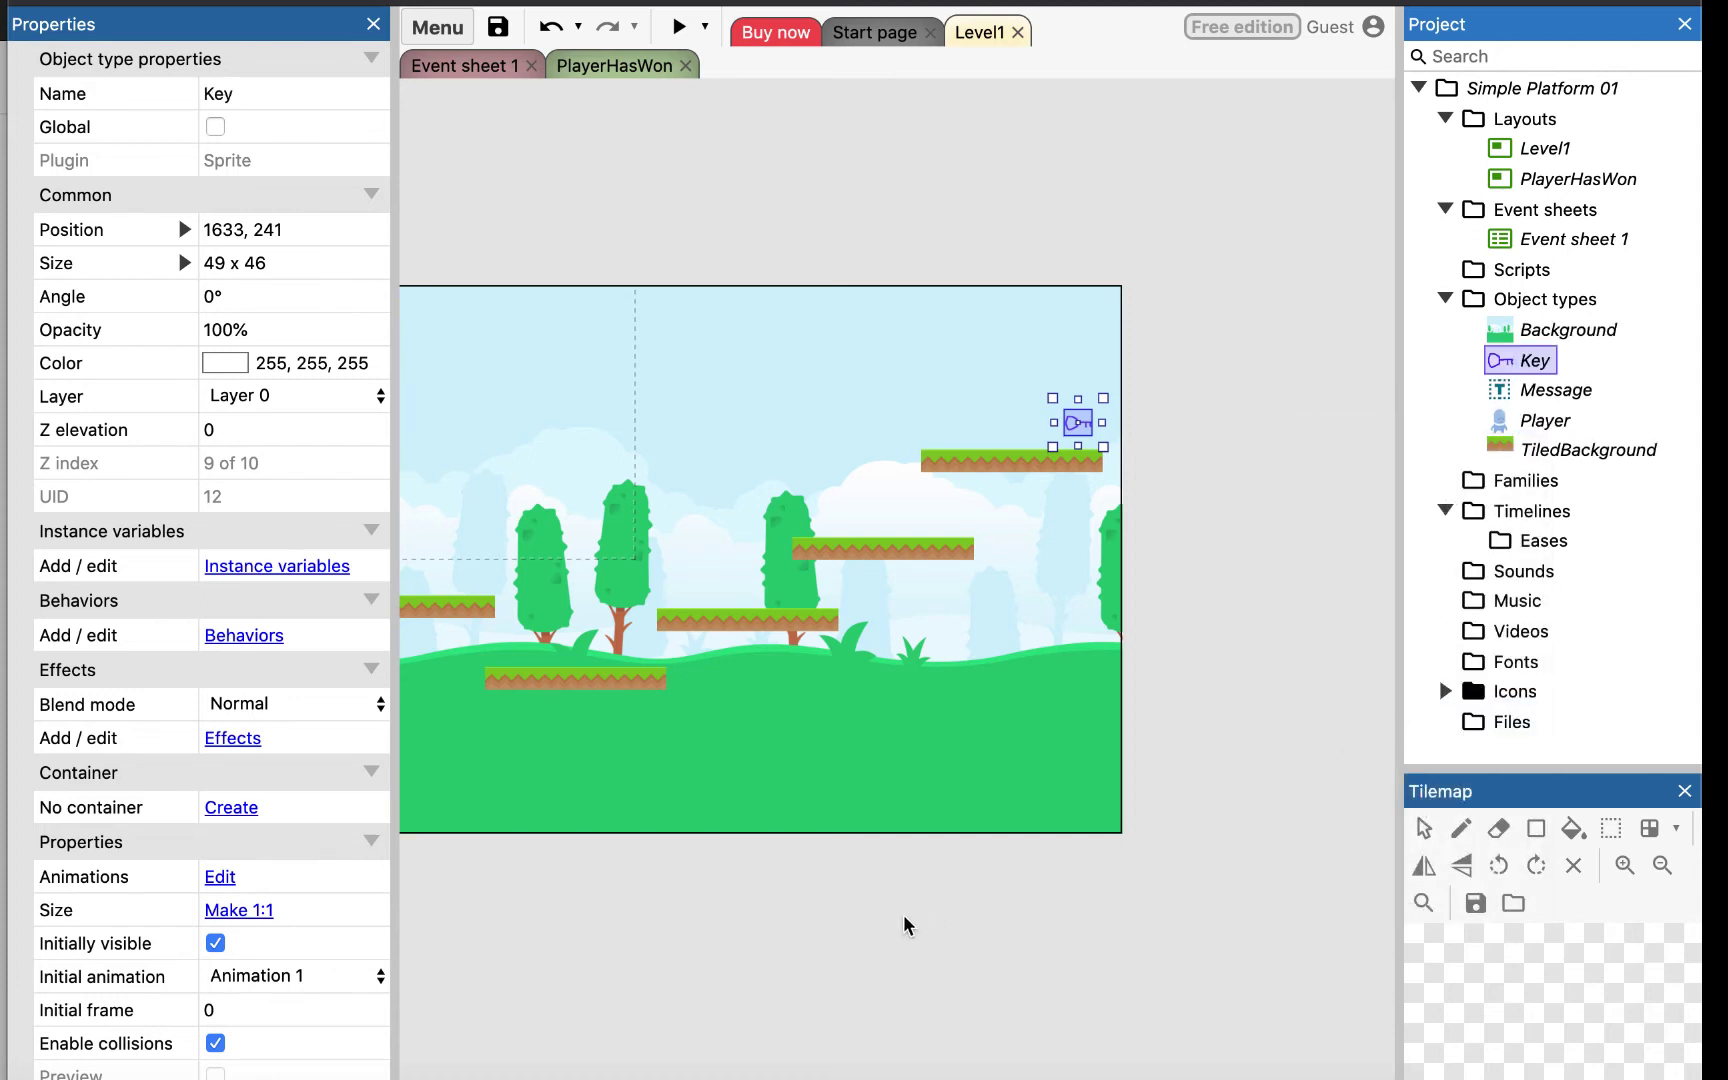
pyautogui.click(1022, 700)
pyautogui.click(948, 838)
pyautogui.hscroll(-5, 918, 932)
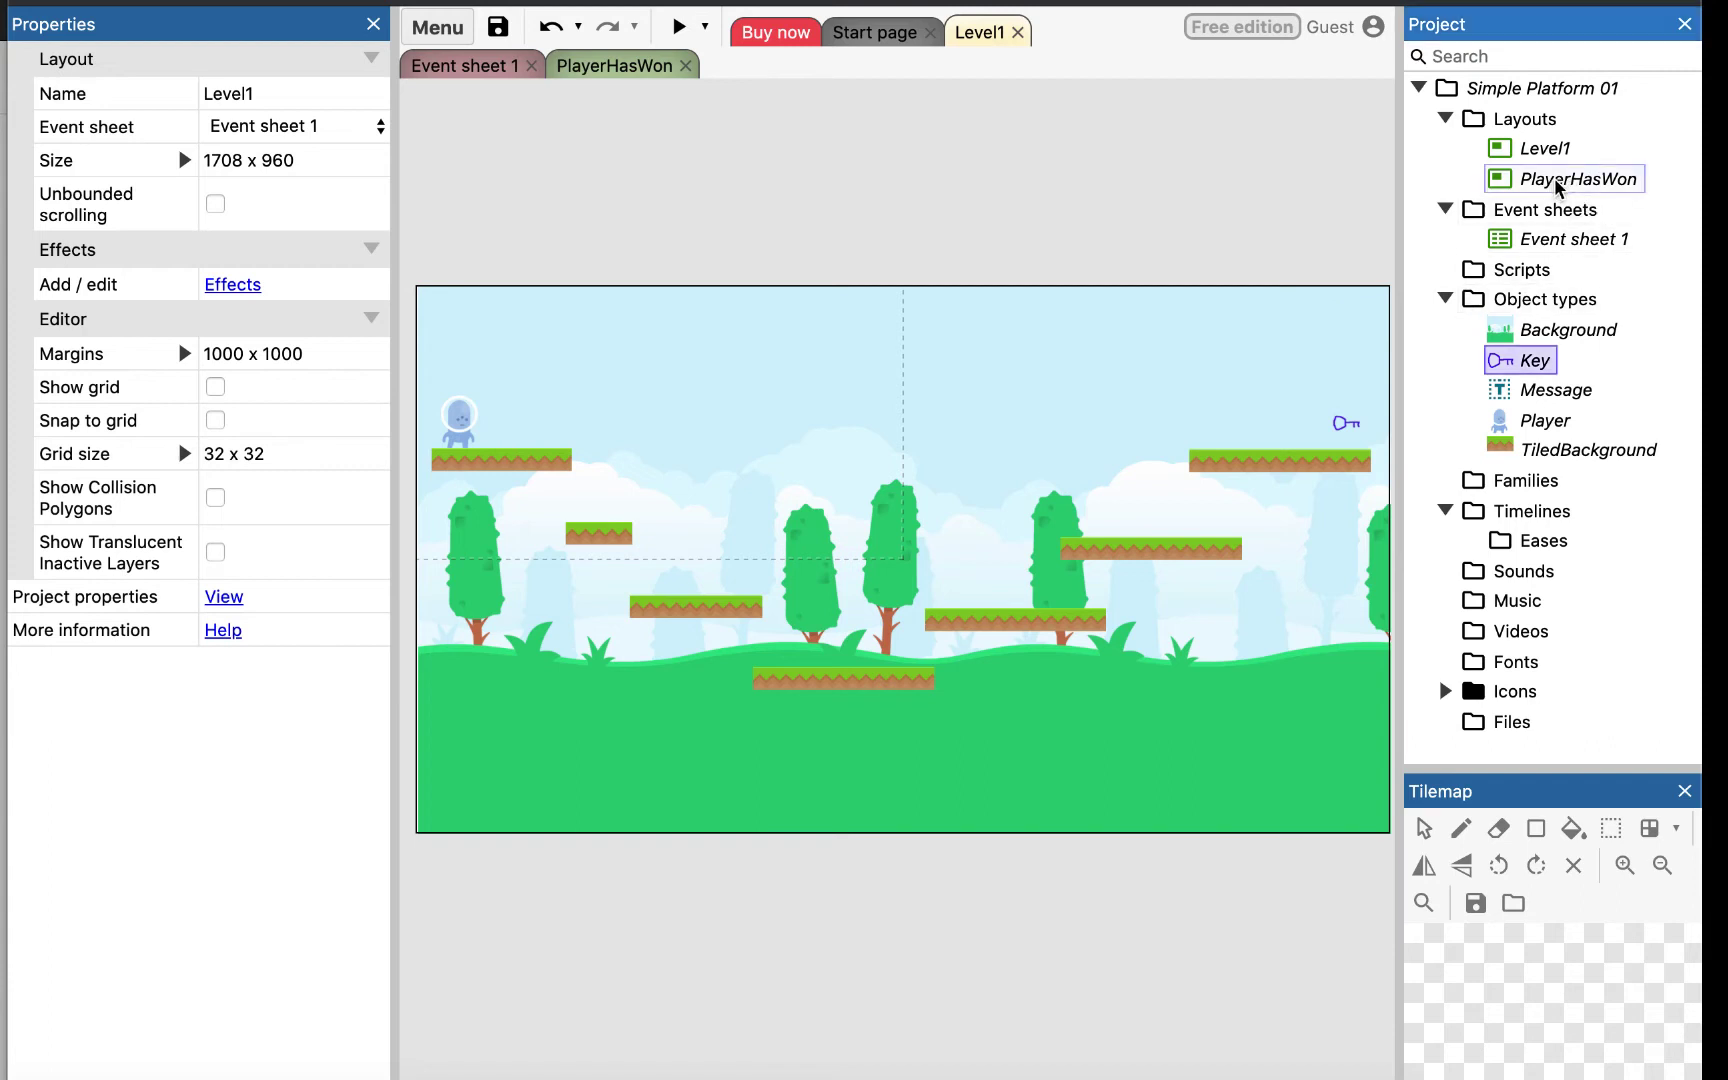
pyautogui.click(1557, 185)
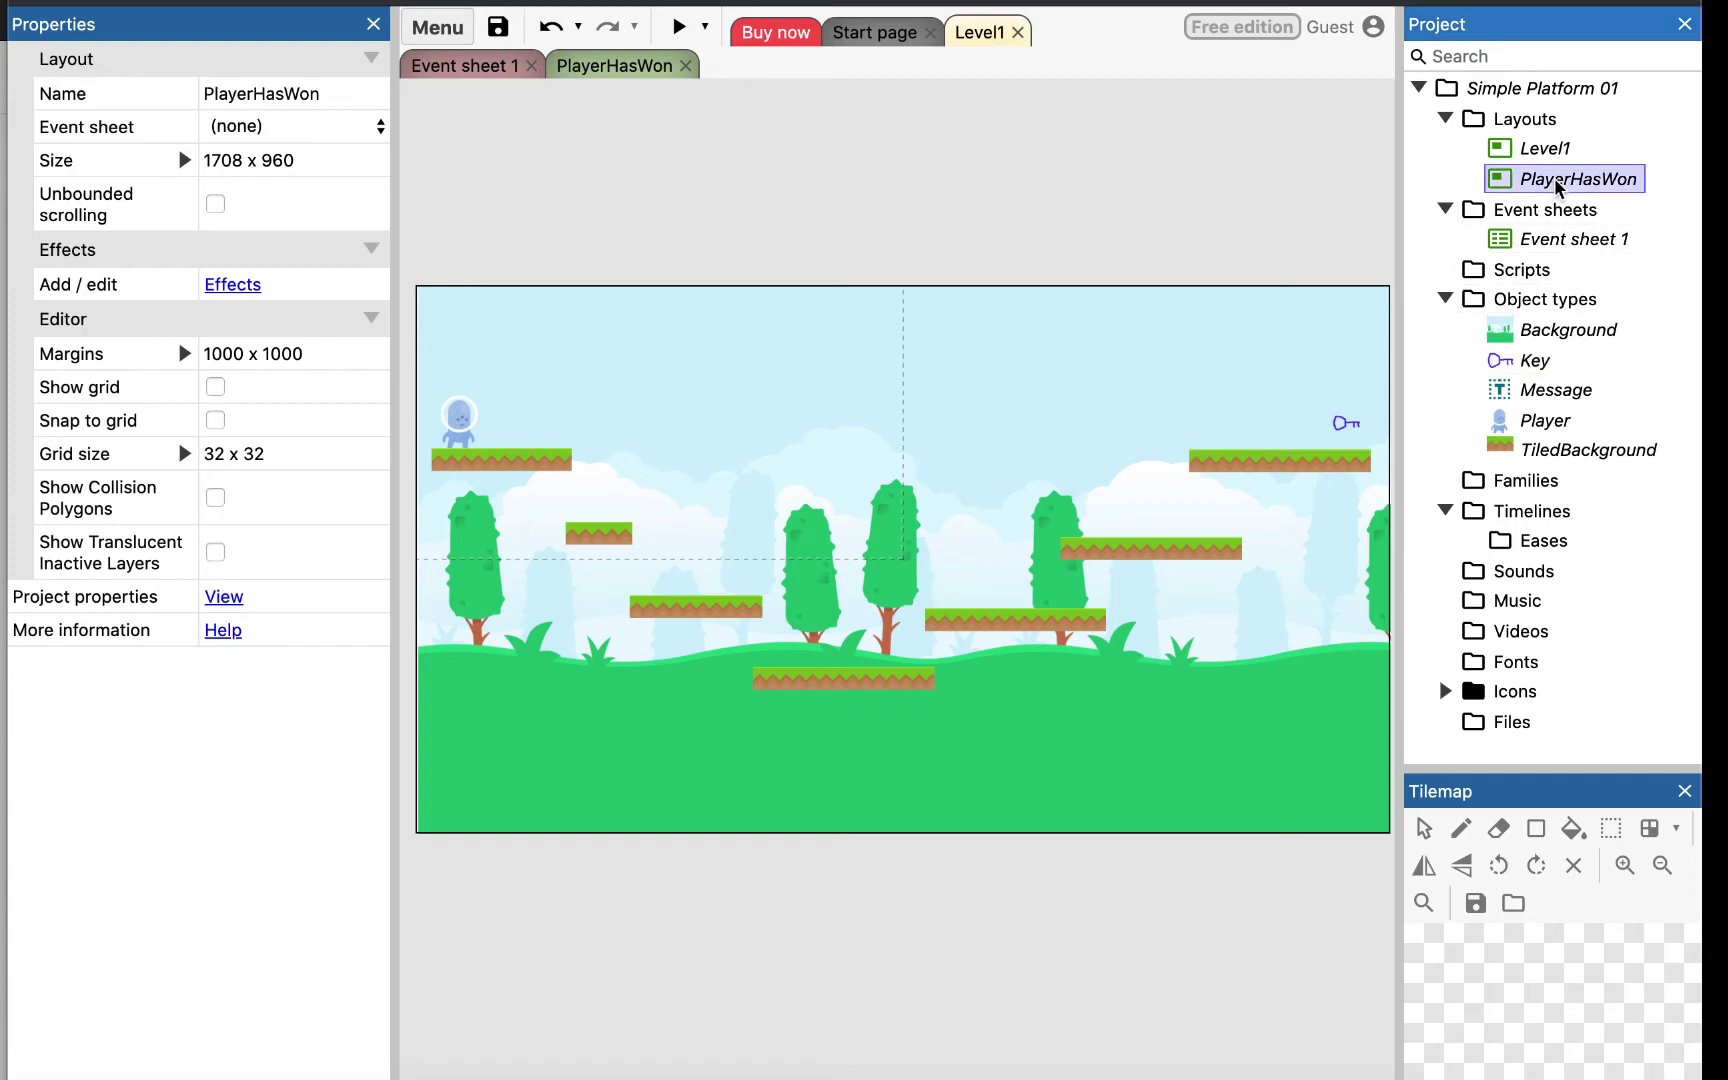
pyautogui.click(1527, 367)
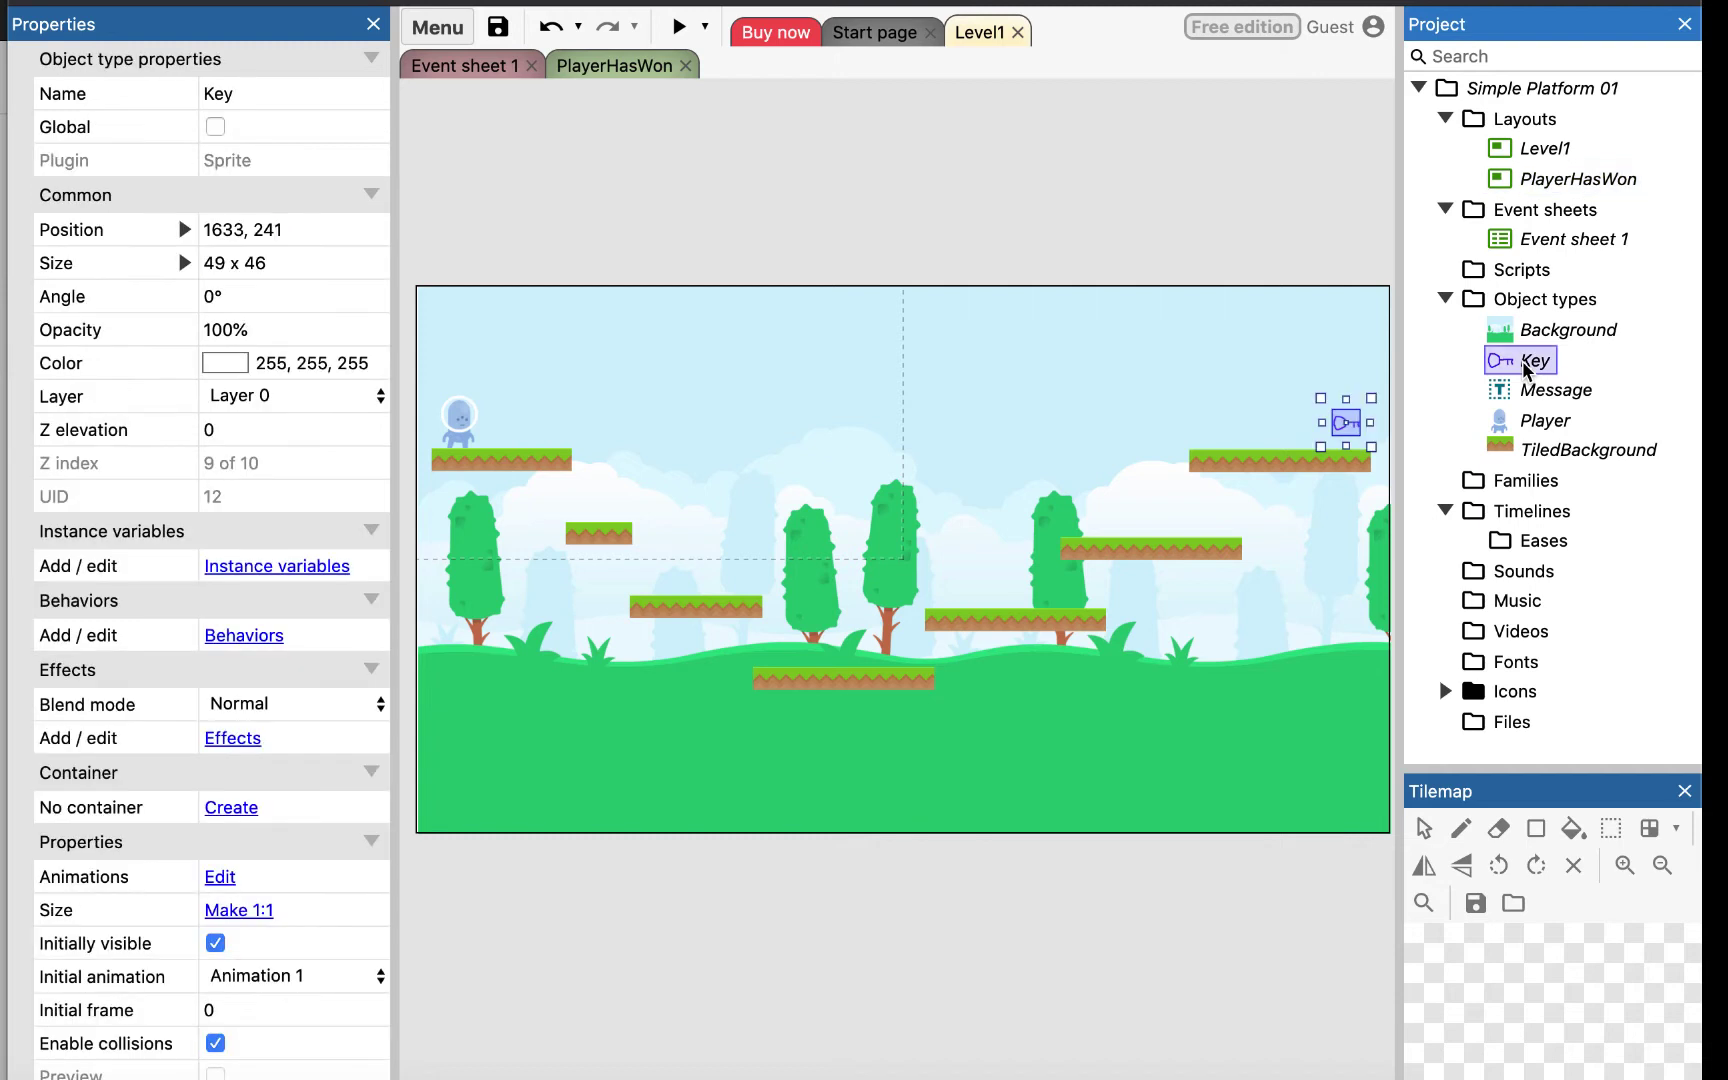
pyautogui.click(740, 214)
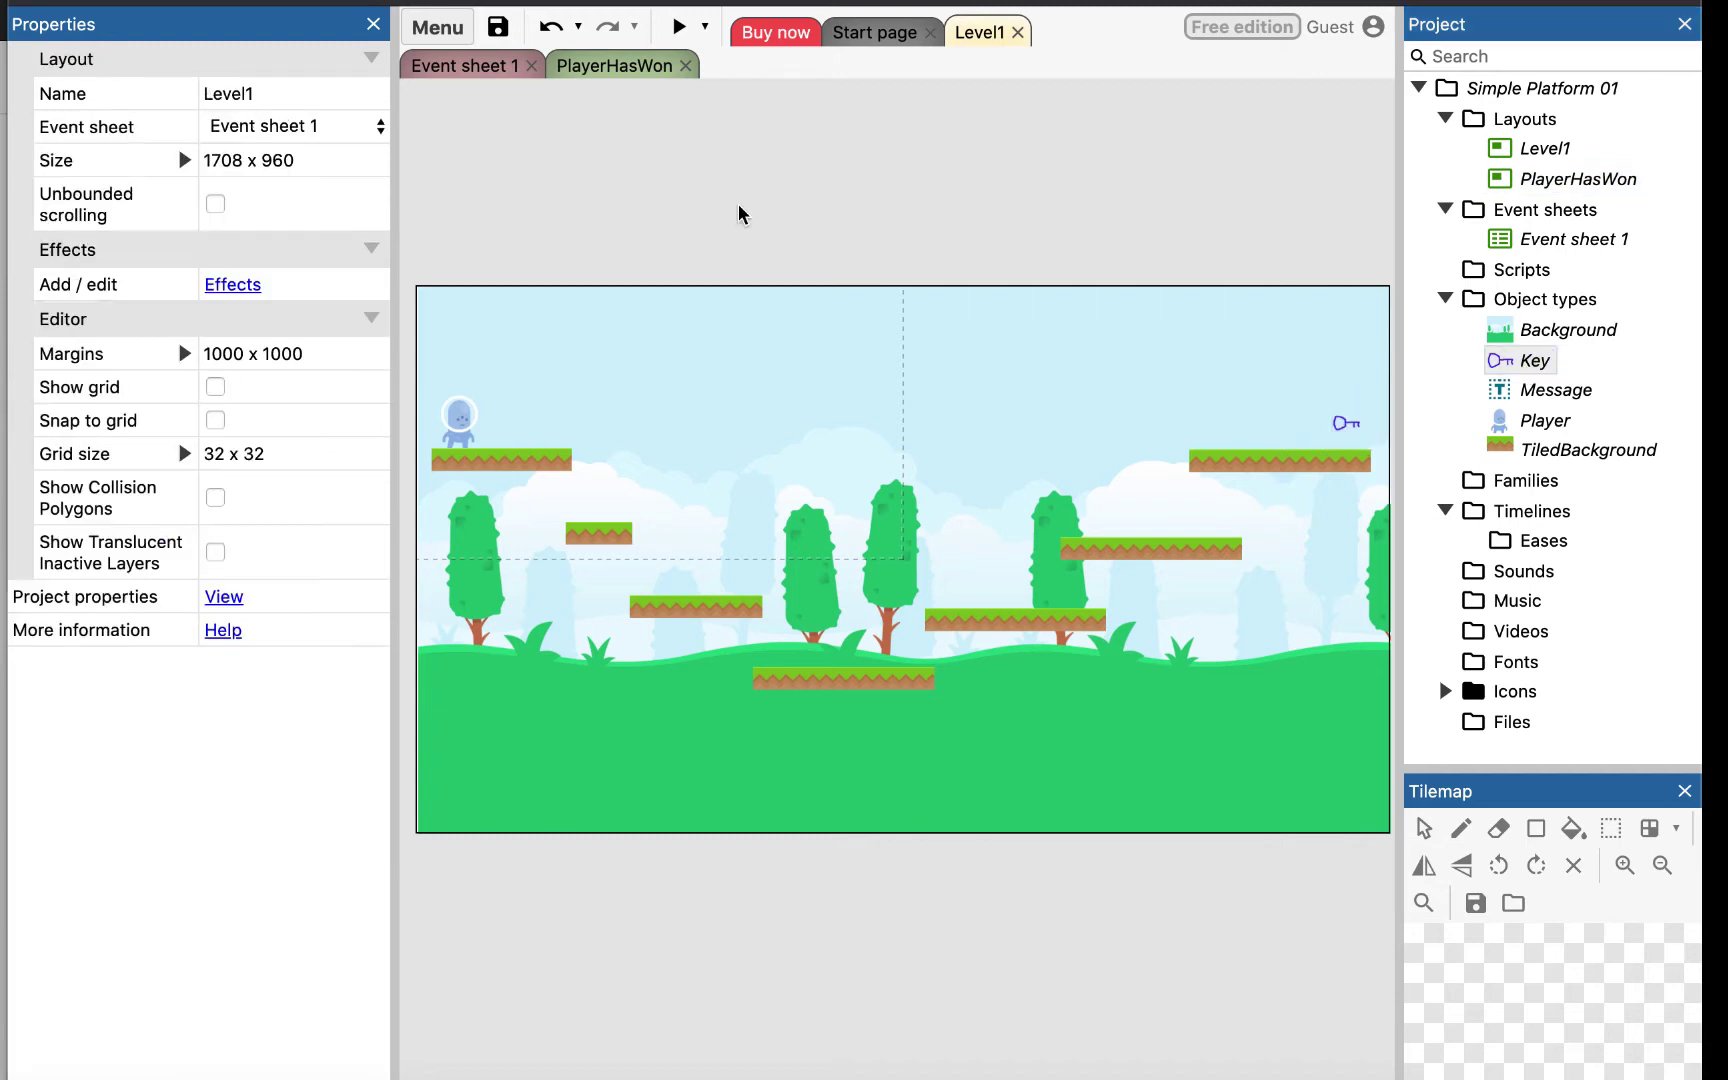
# Step: Start a new event in Event sheet 1 with Player as the condition object
pyautogui.click(447, 68)
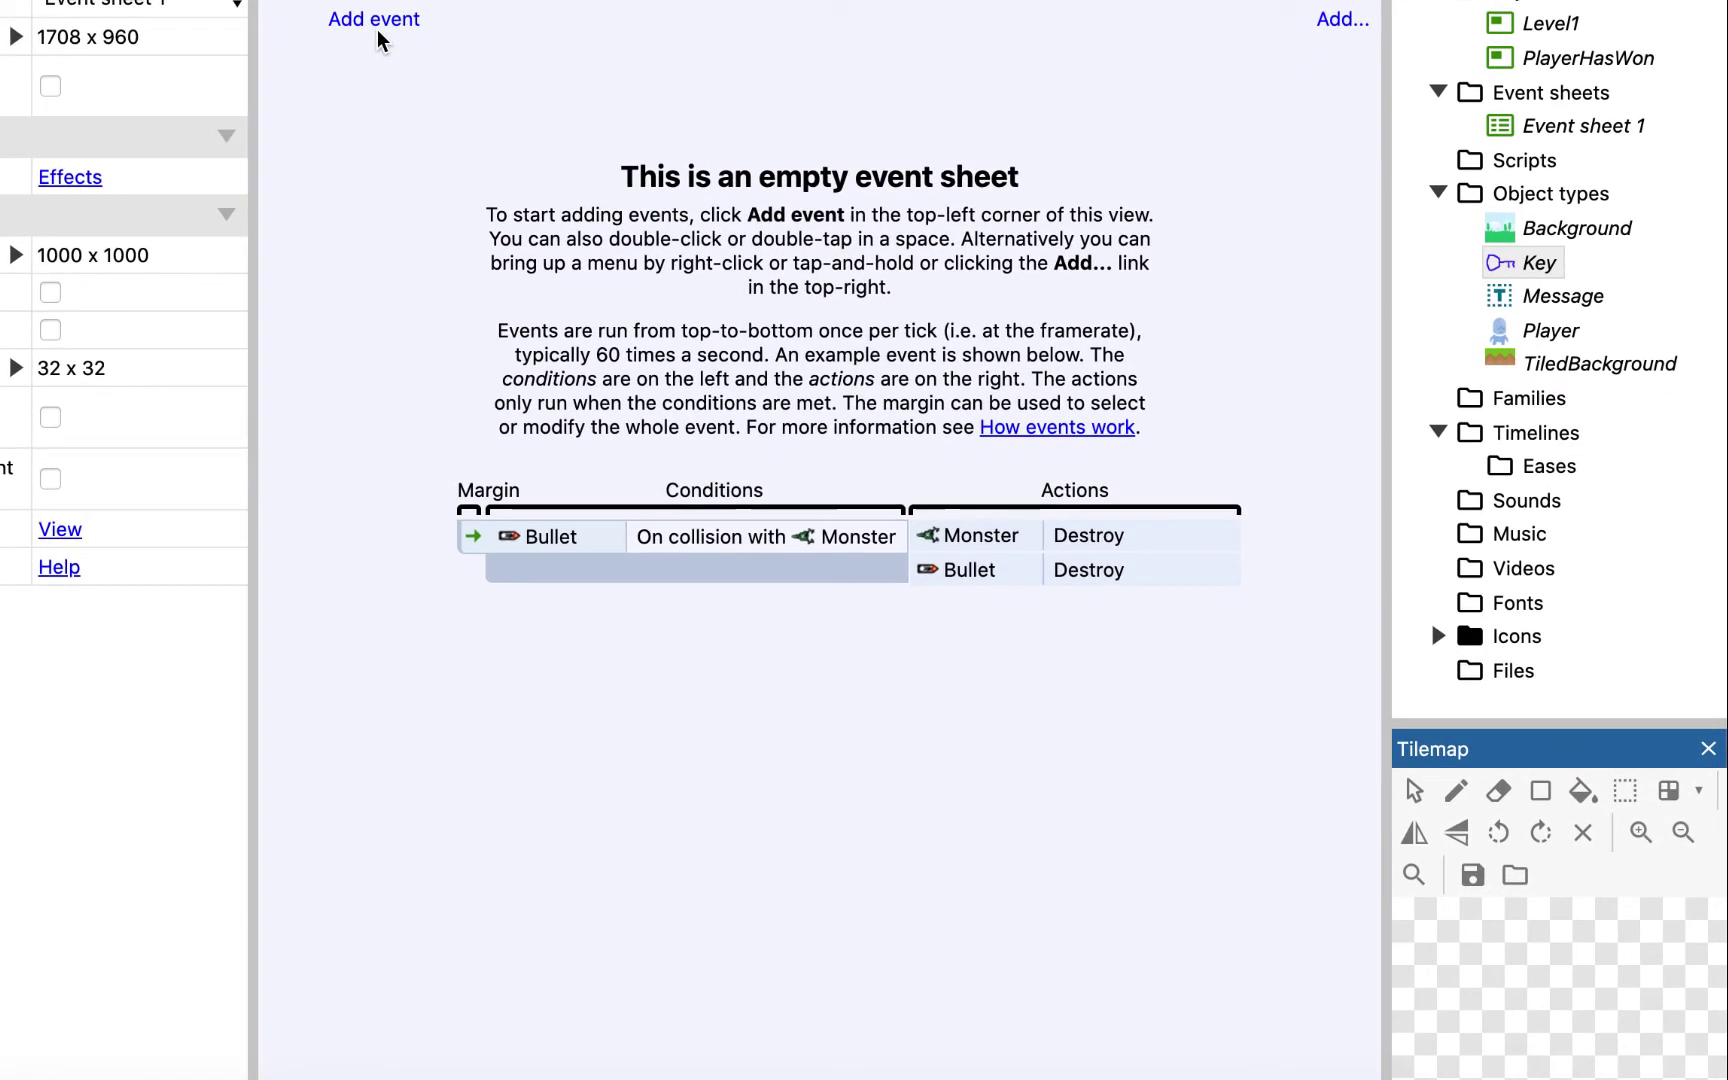
pyautogui.click(376, 24)
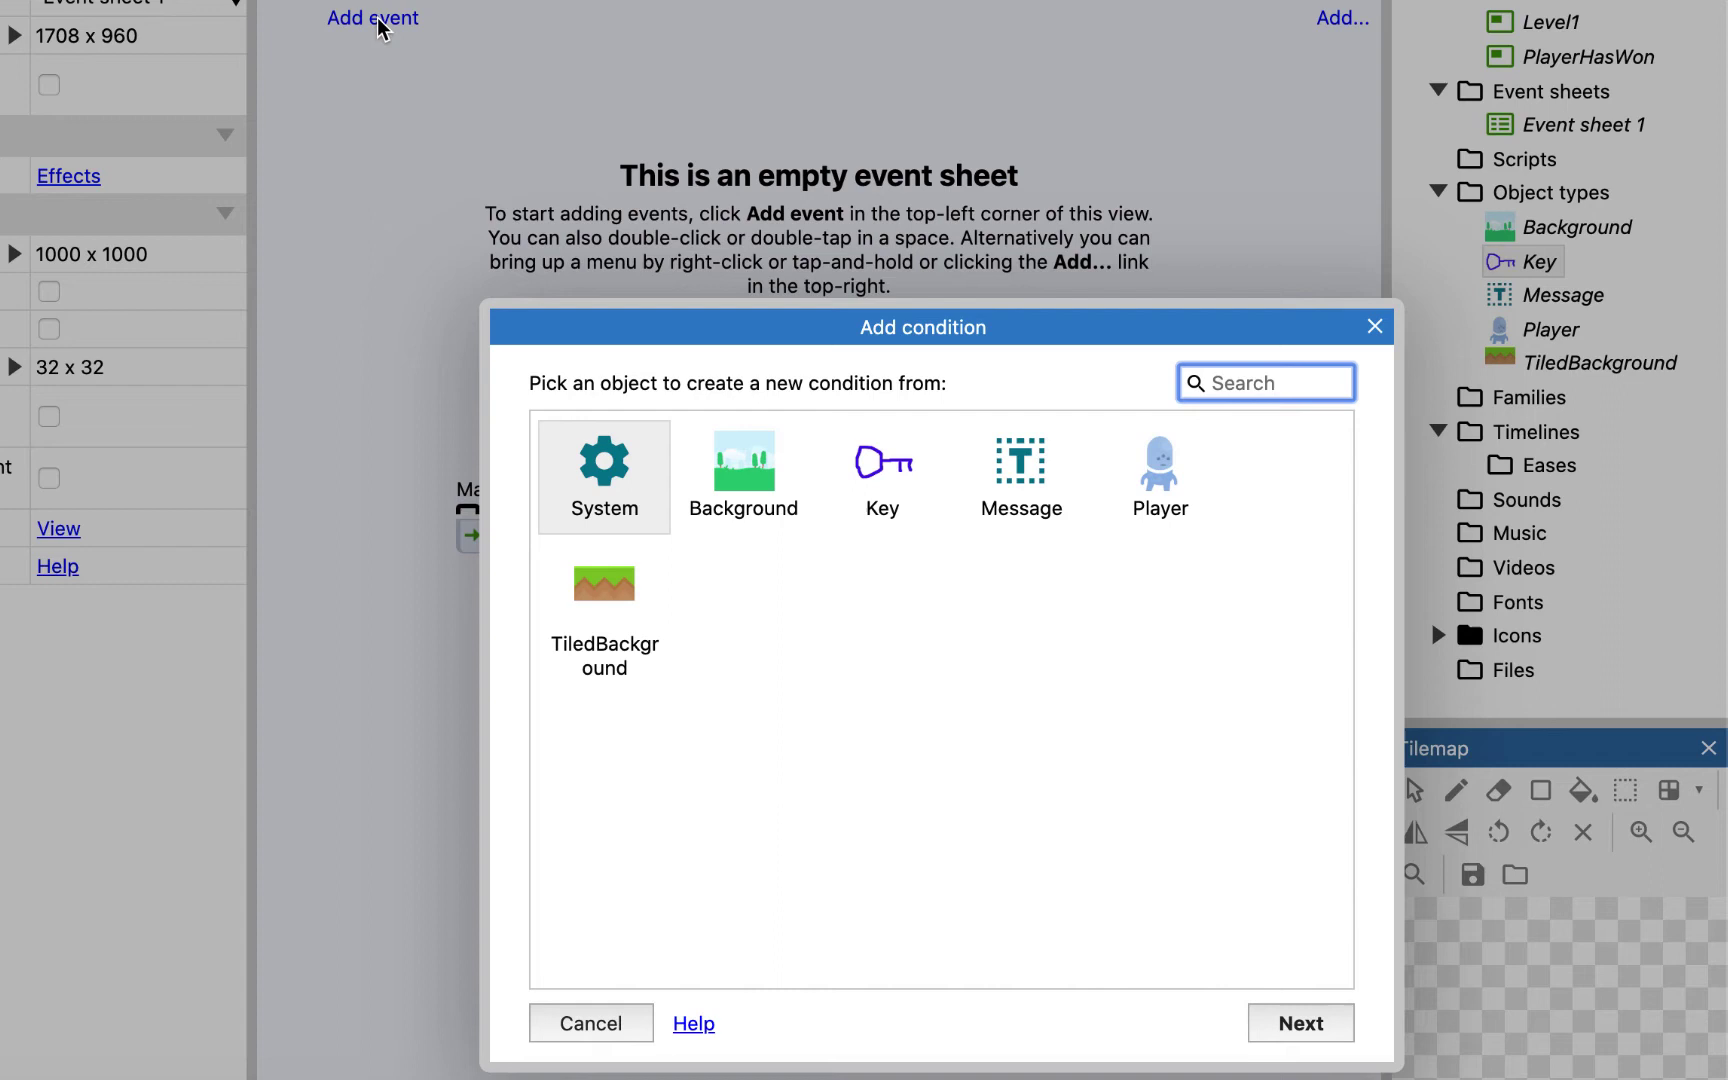
pyautogui.click(1178, 486)
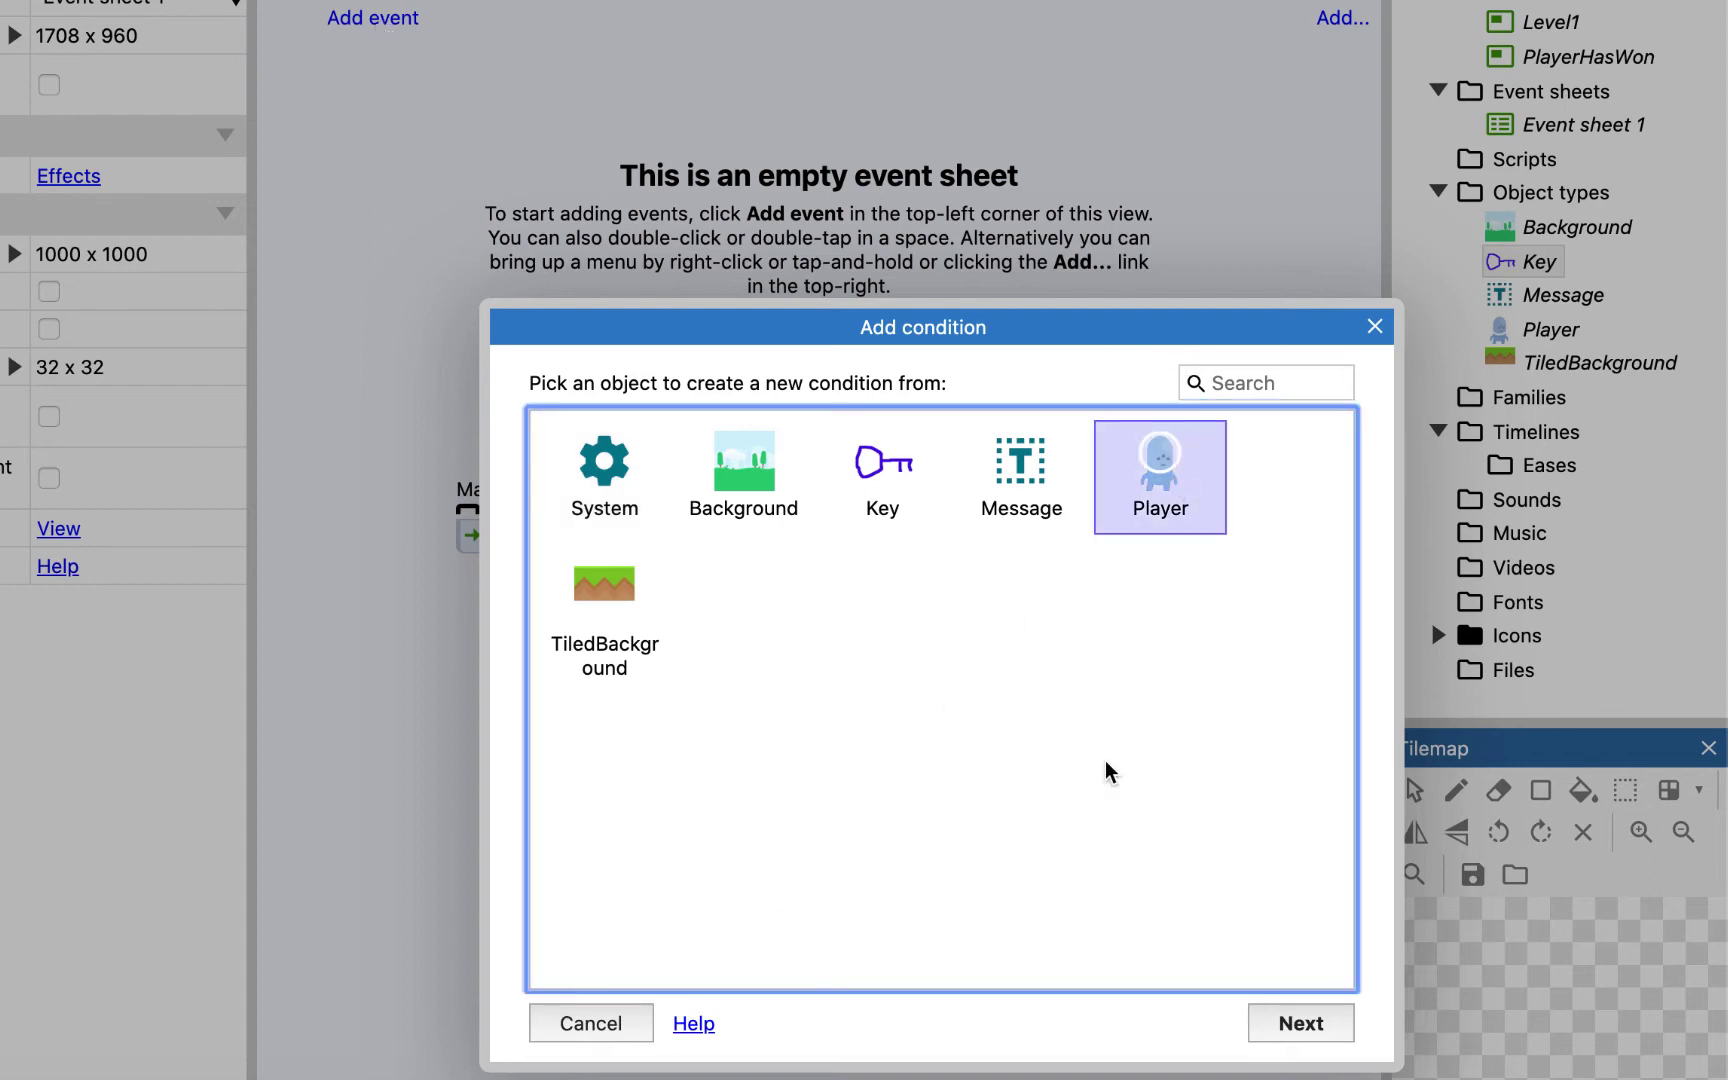
pyautogui.click(1322, 1024)
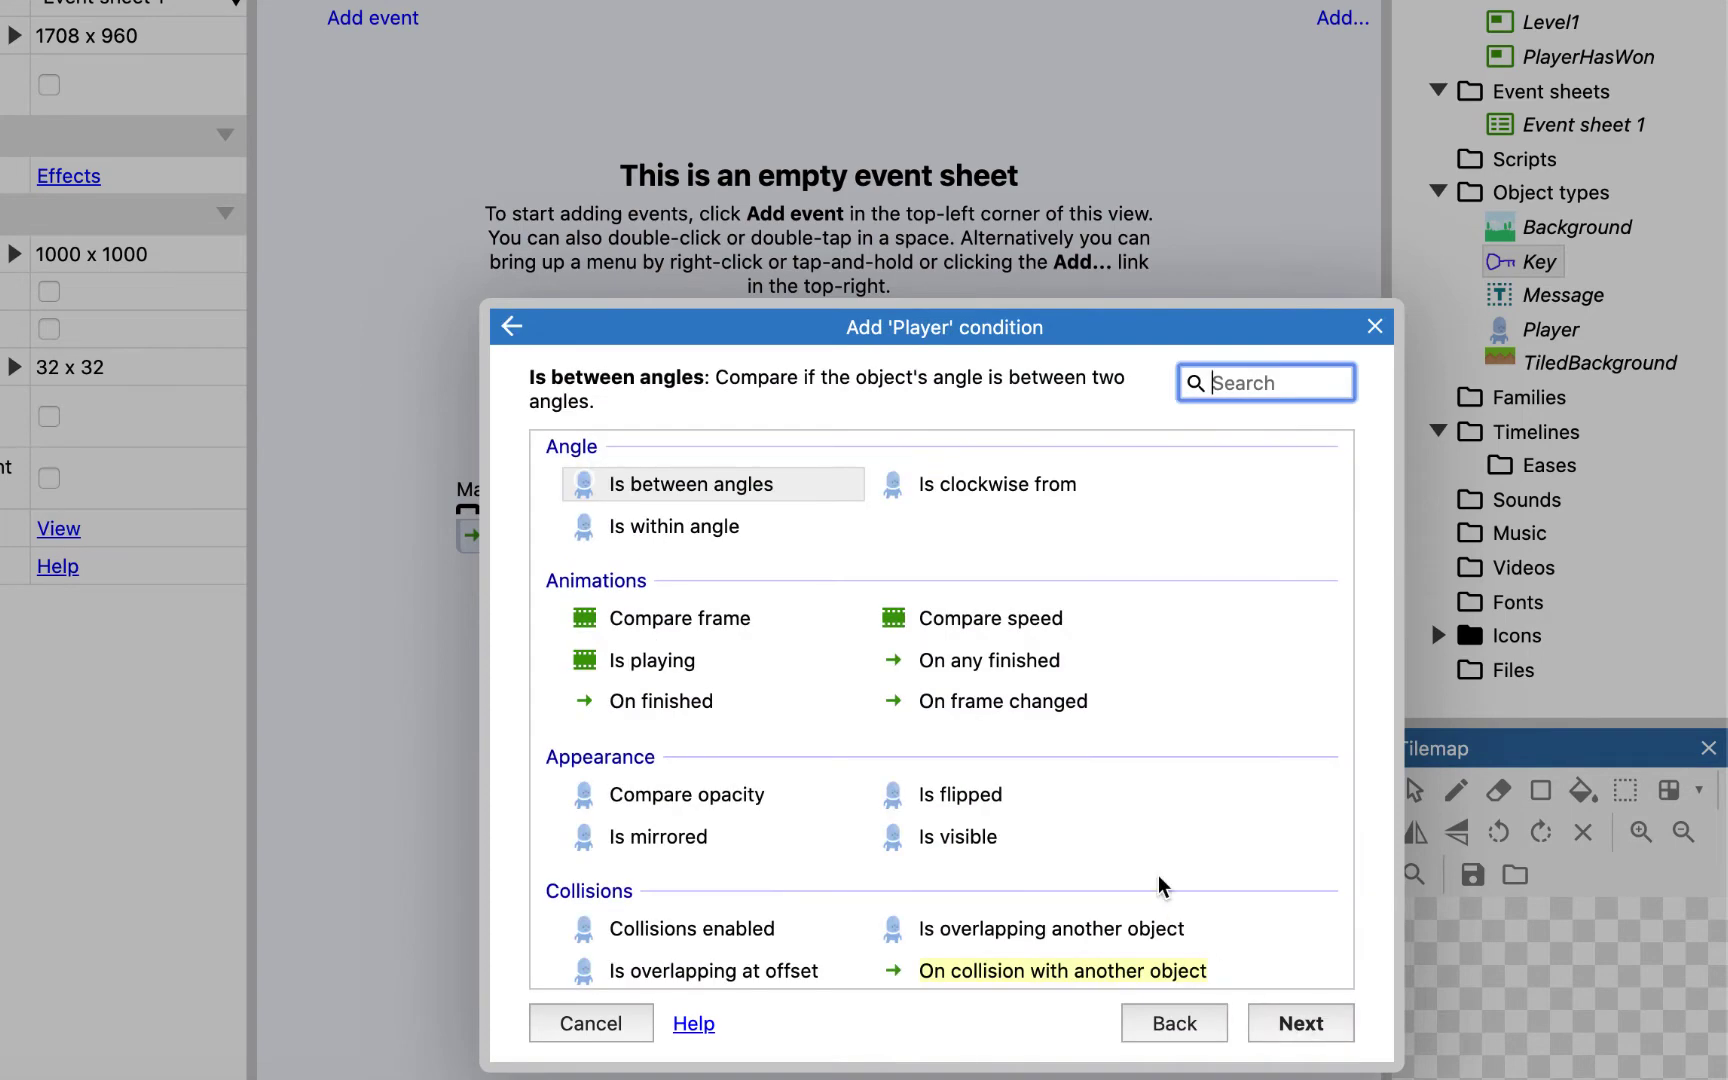
pyautogui.scroll(-3, 1155, 860)
pyautogui.scroll(-5, 1152, 910)
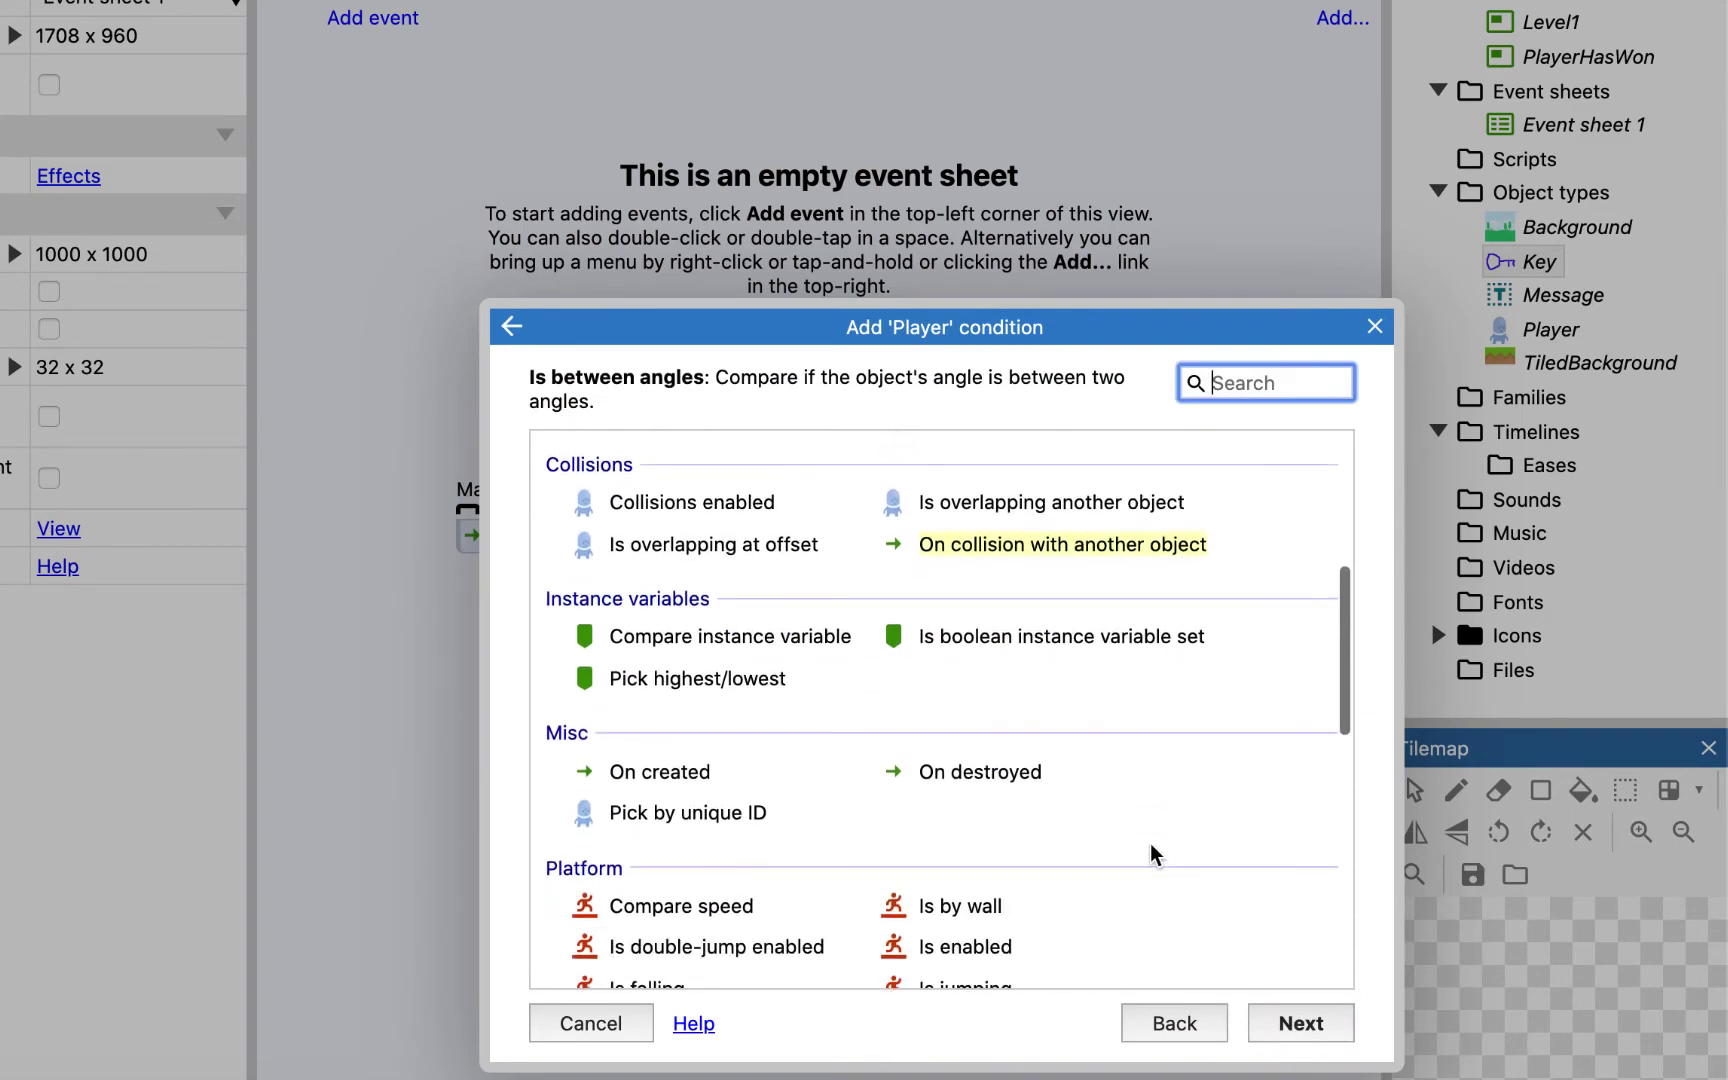
pyautogui.scroll(1, 1150, 960)
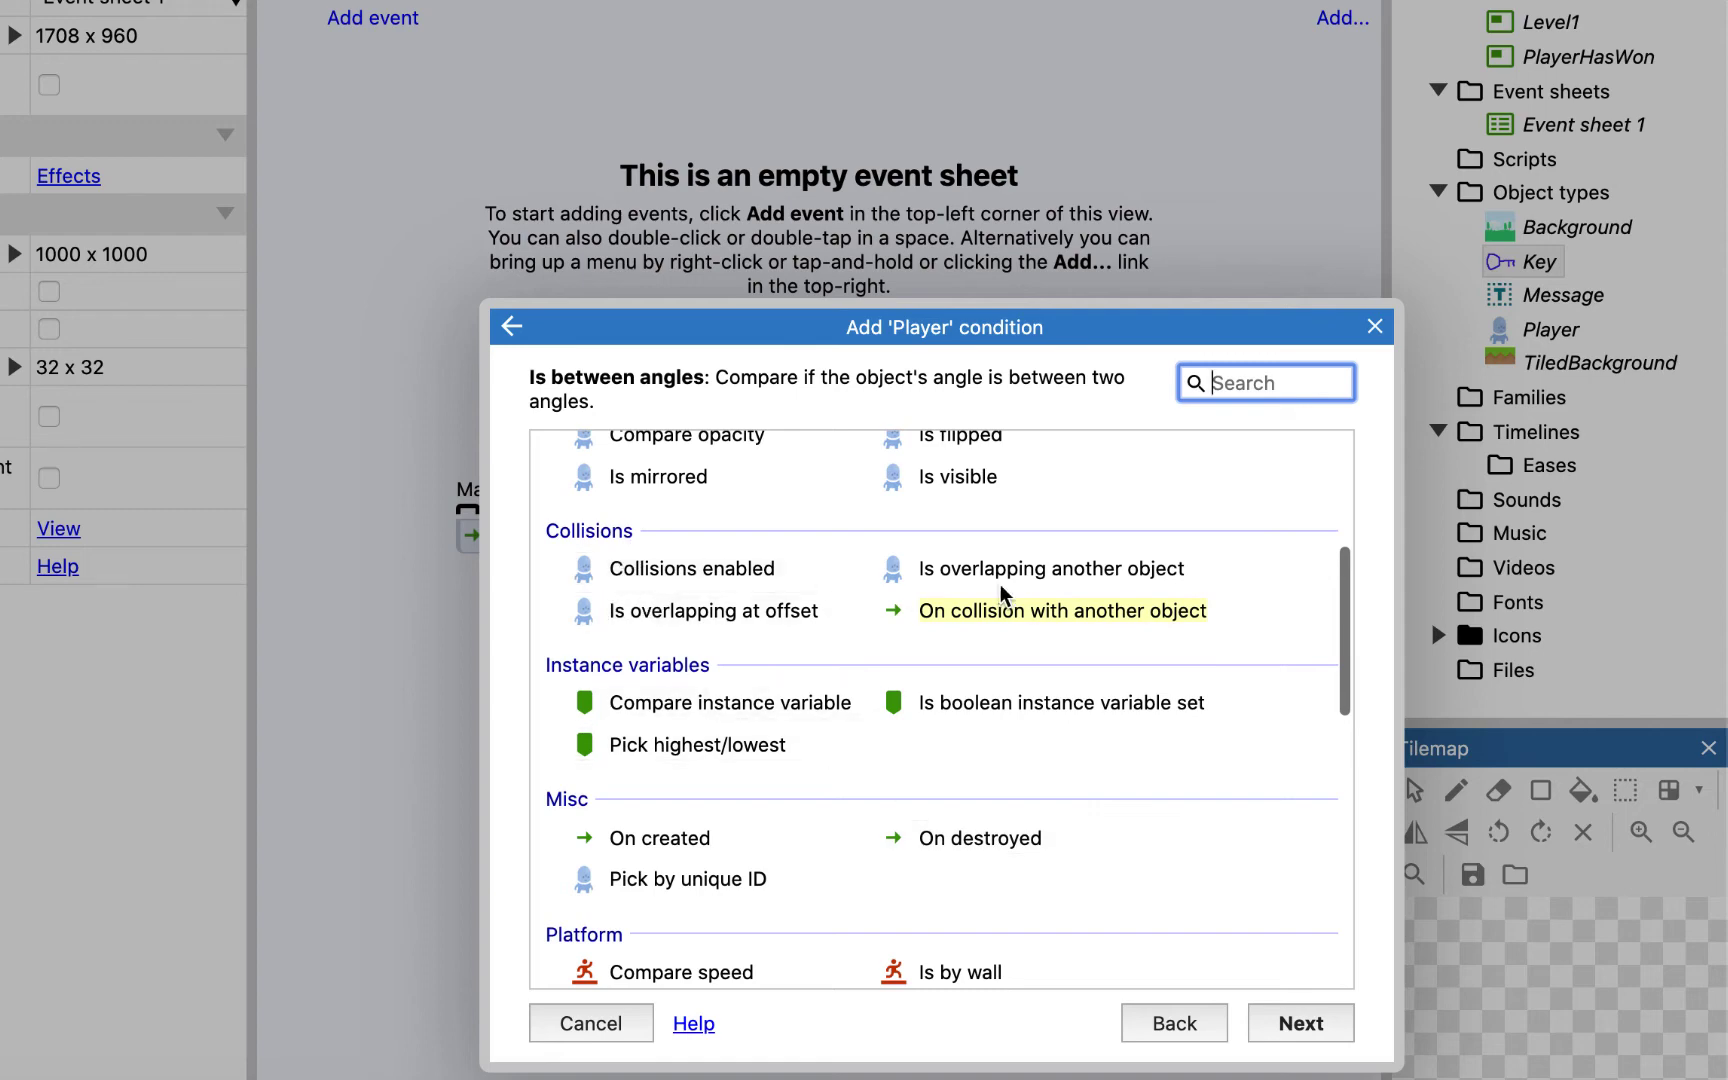
# Step: Choose the On collision with another object condition, targeting Key
pyautogui.click(1066, 612)
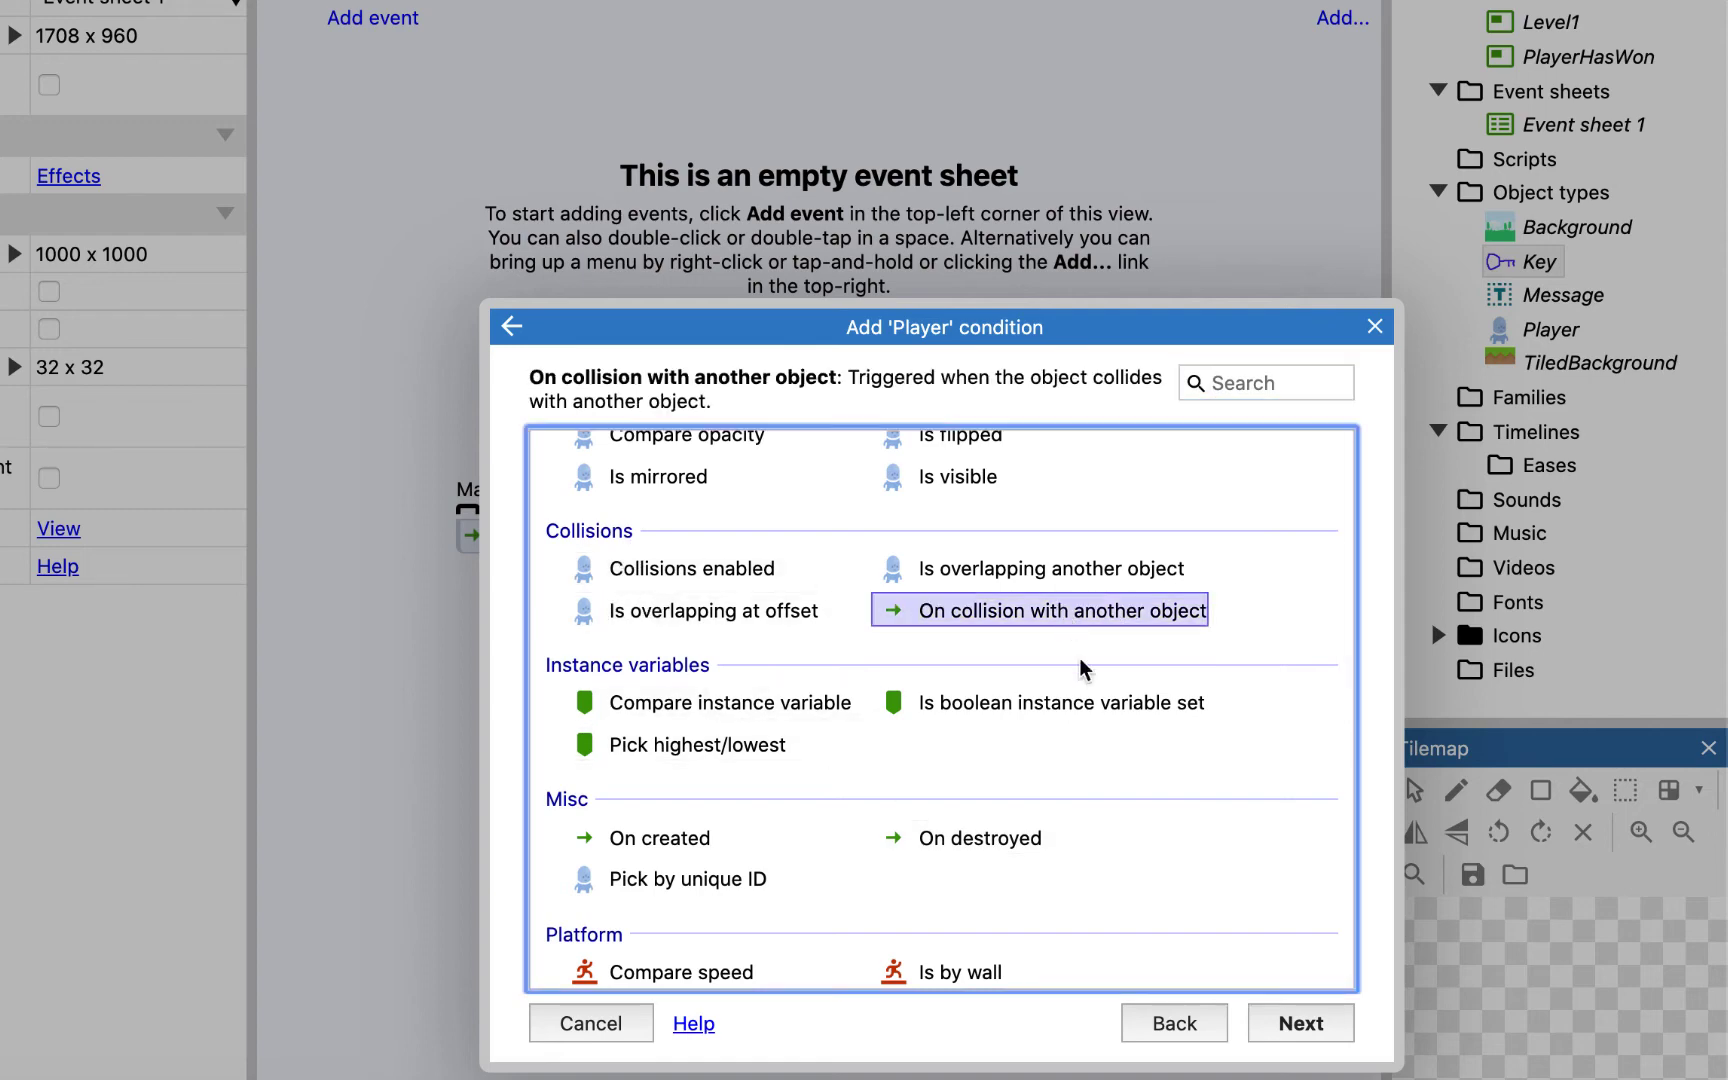
pyautogui.click(1310, 1028)
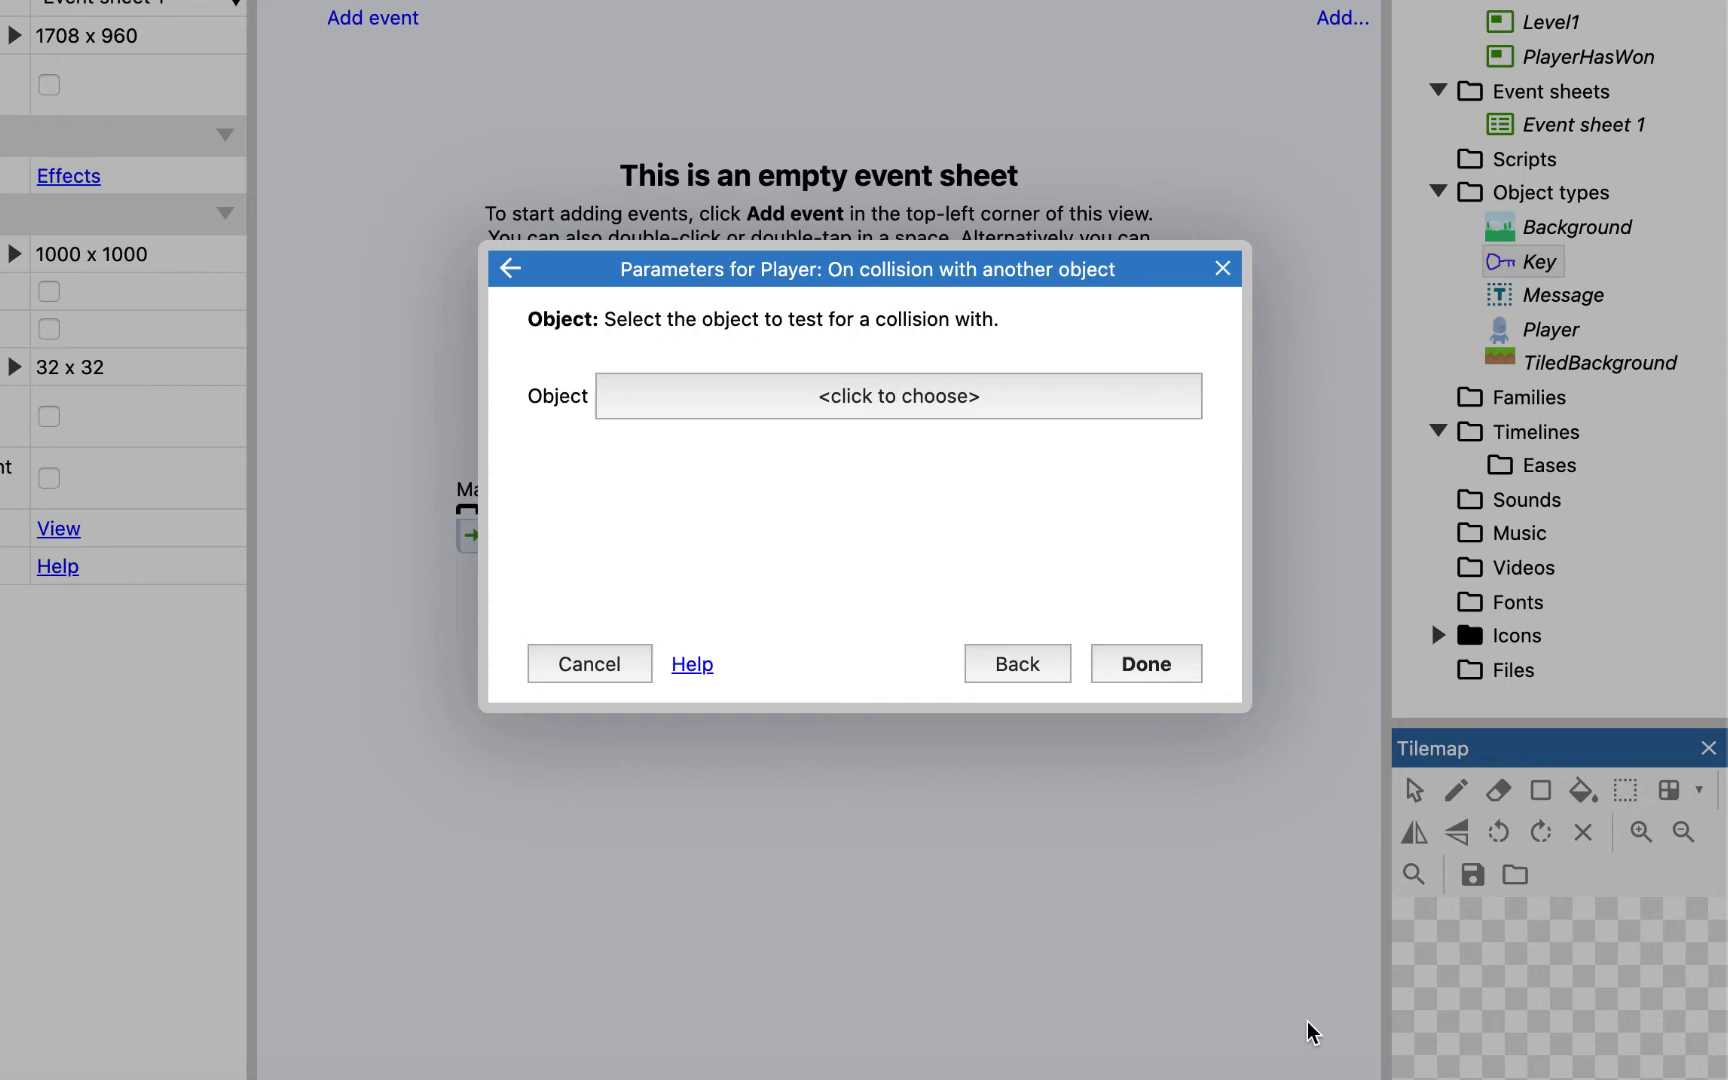
pyautogui.click(926, 396)
pyautogui.click(891, 330)
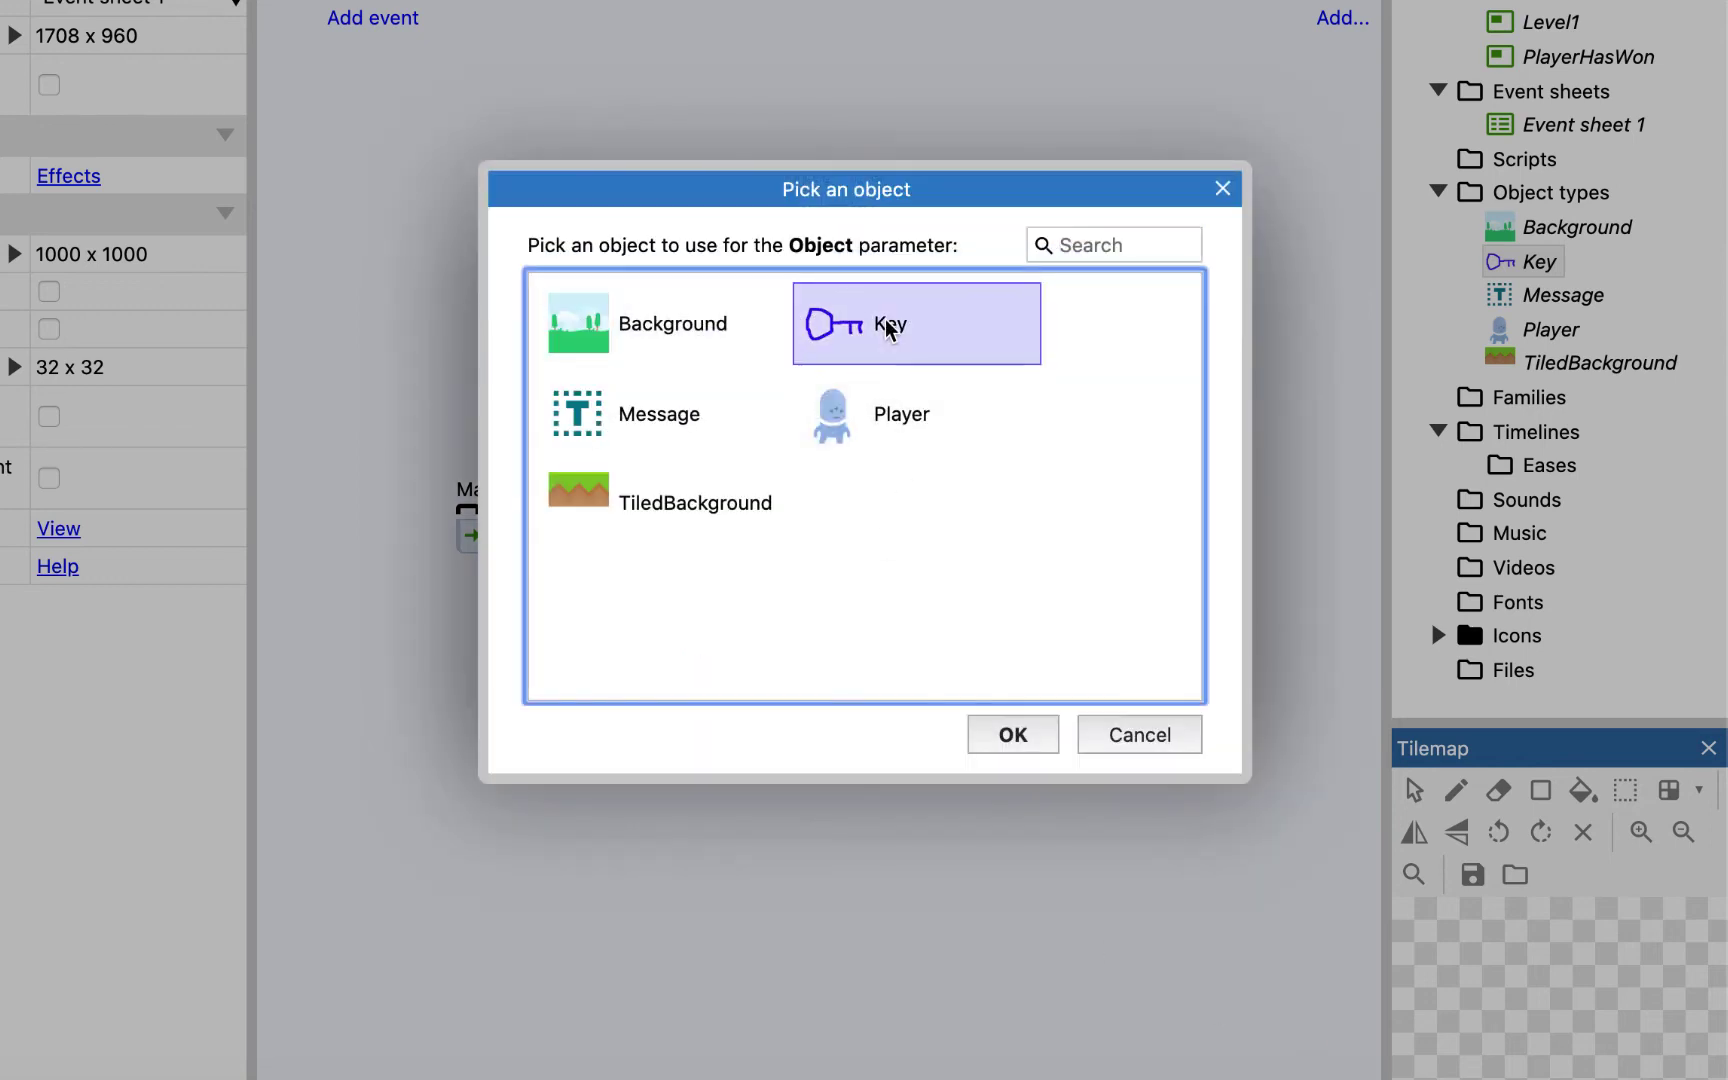
pyautogui.click(1016, 736)
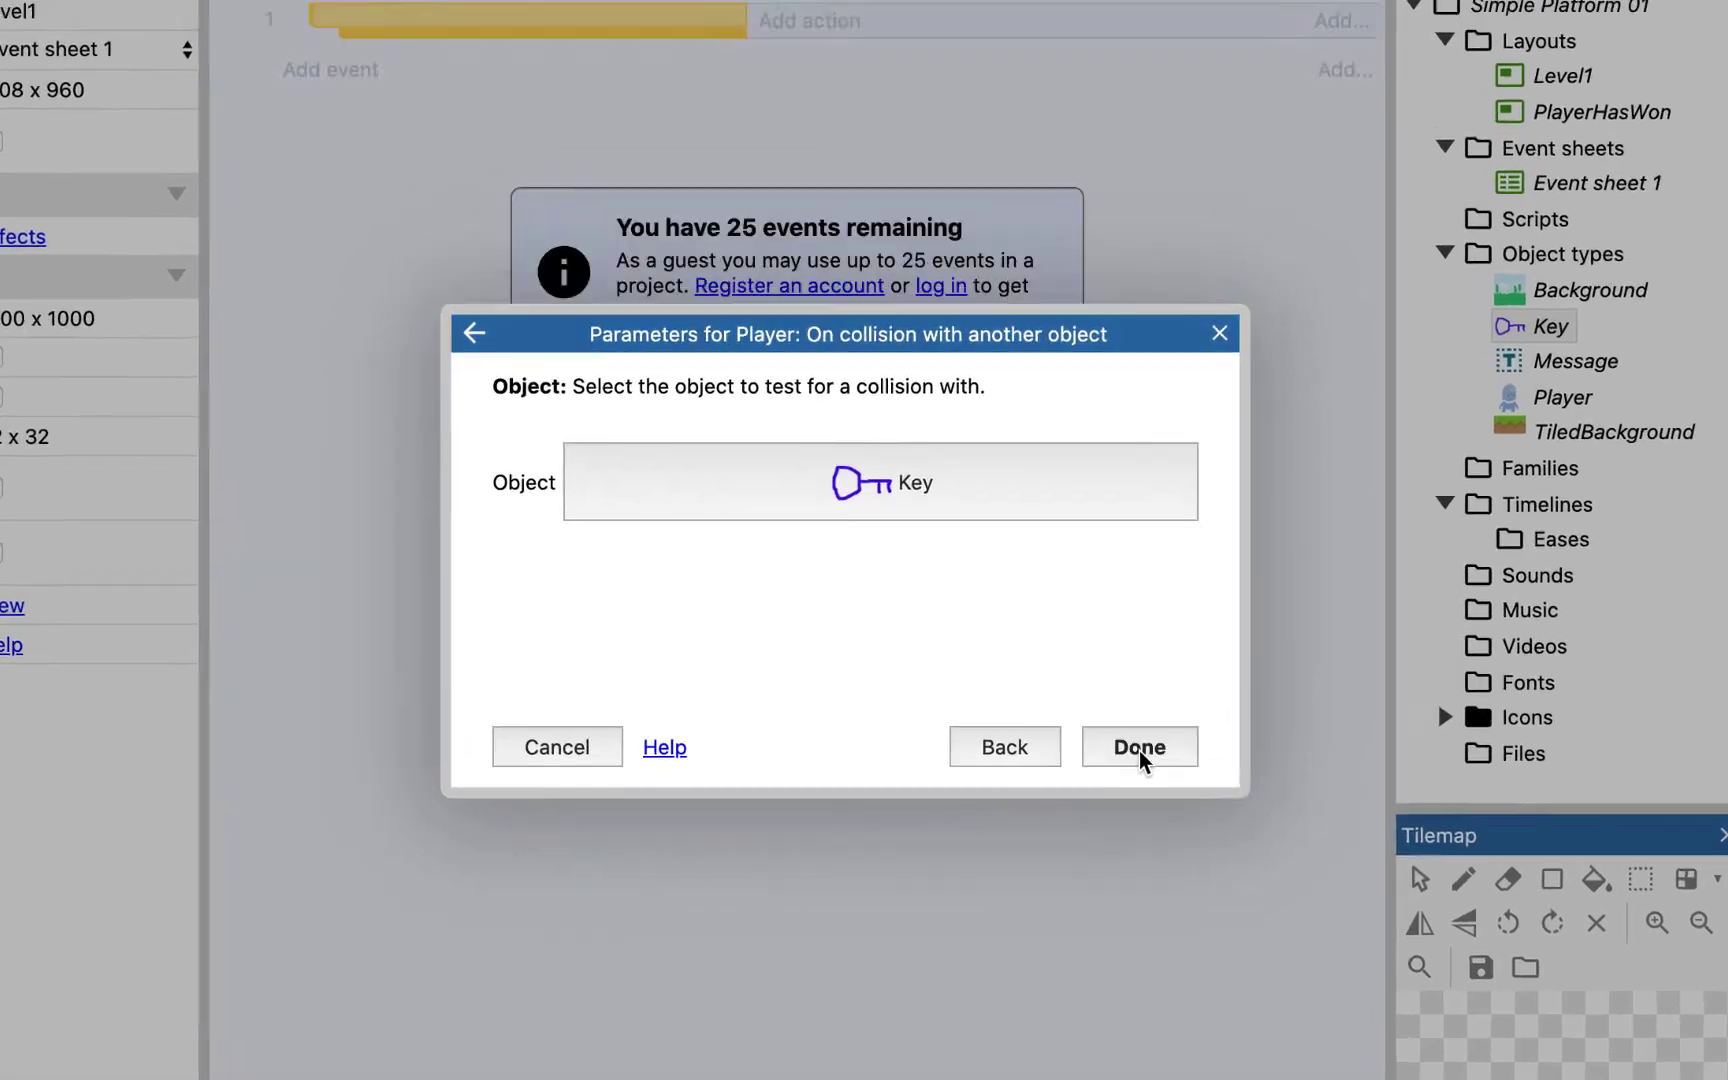
pyautogui.click(1147, 668)
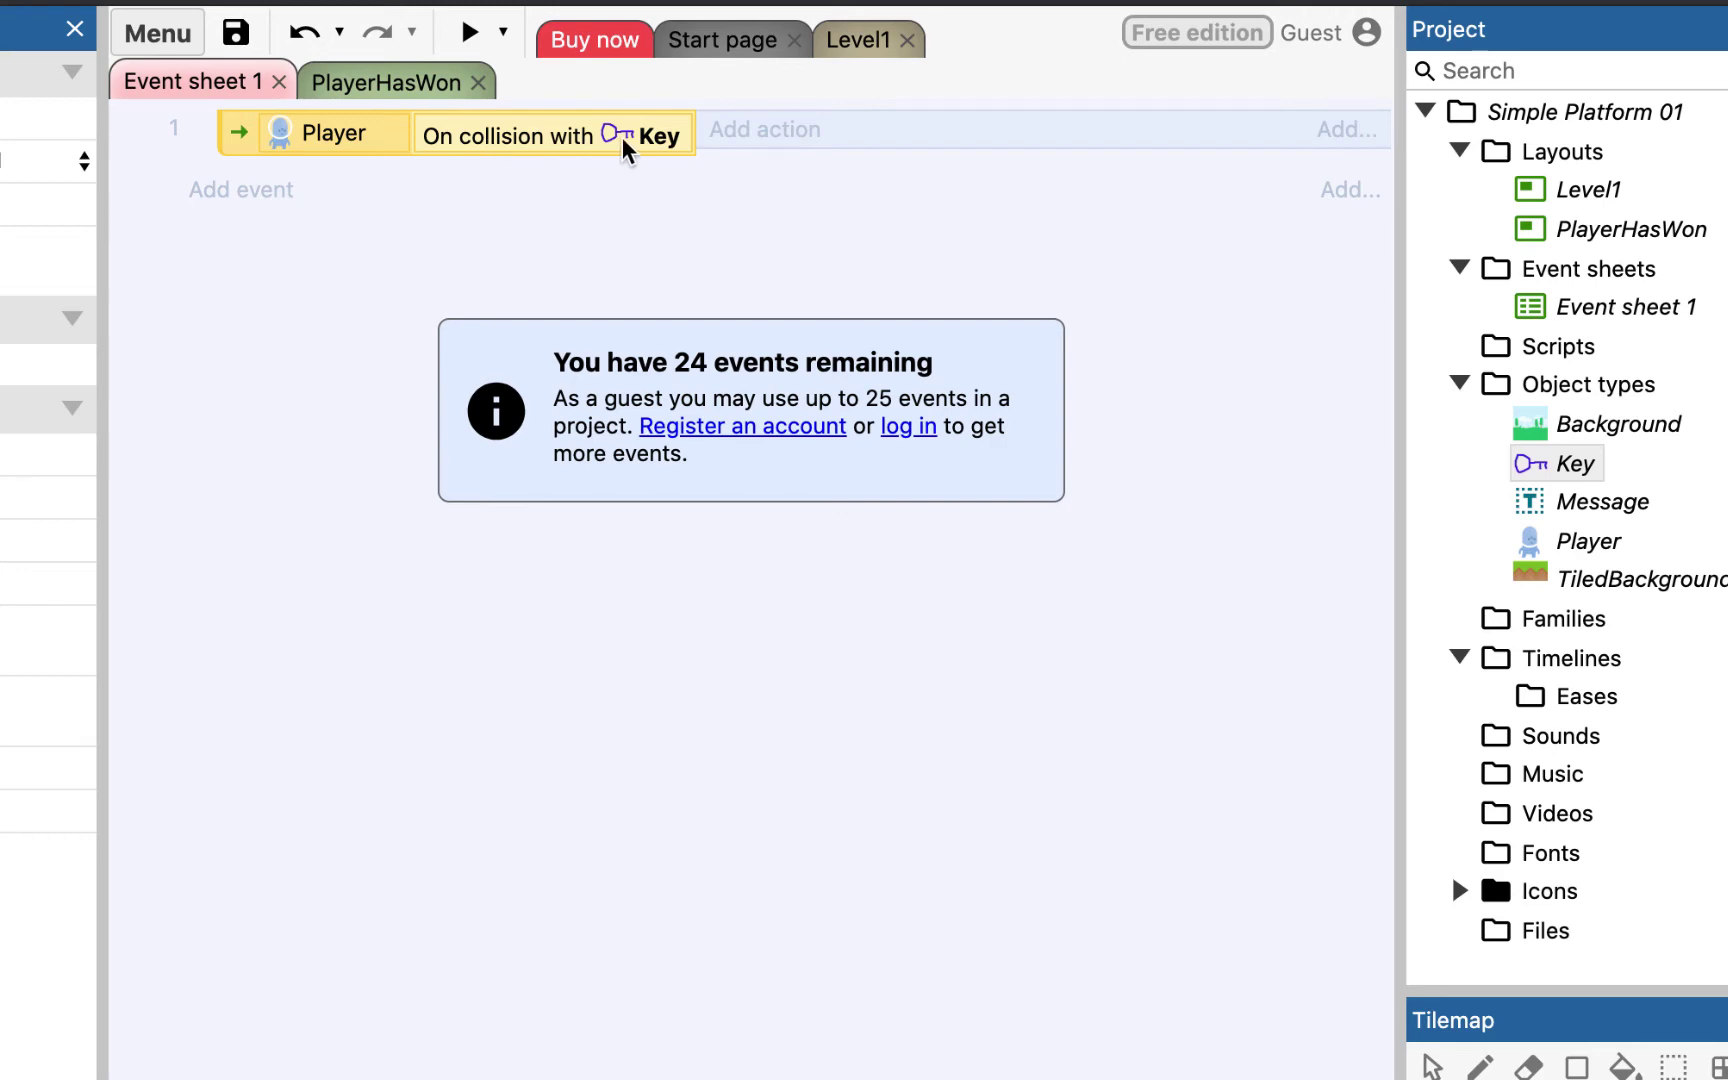
# Step: Add a System Go to layout action targeting PlayerHasWon to event 1
pyautogui.click(790, 131)
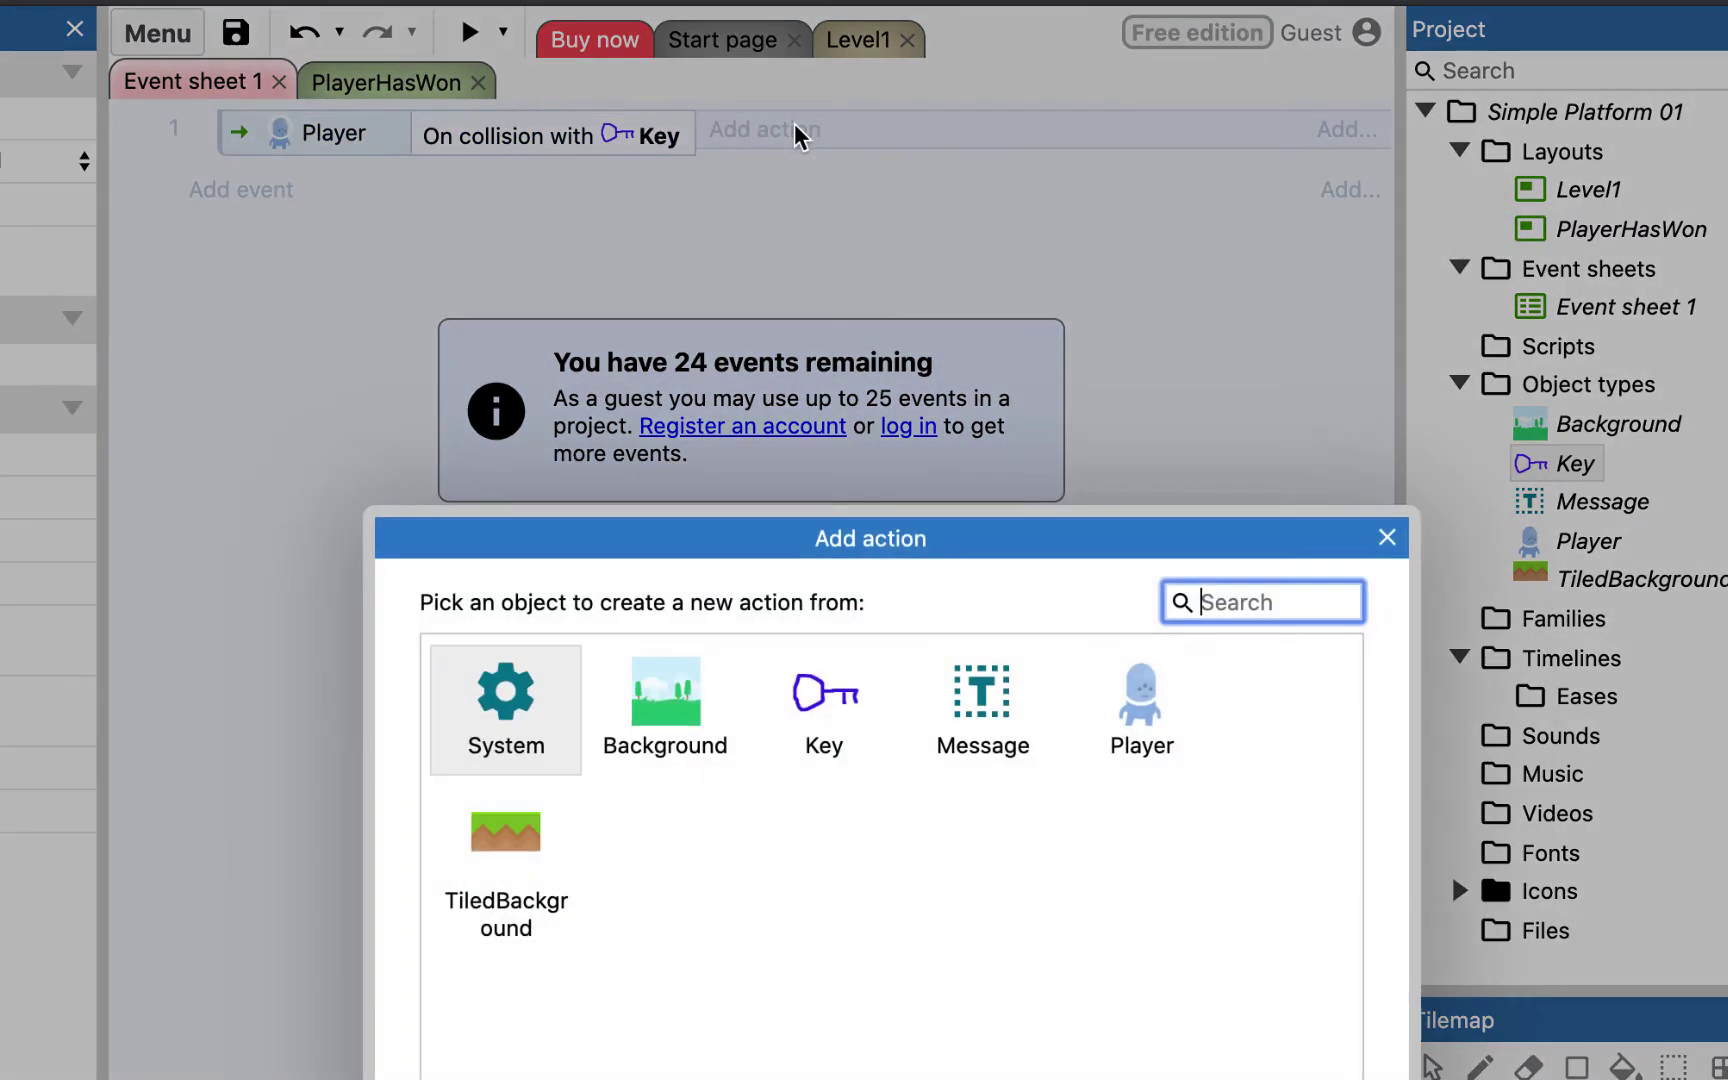
pyautogui.doubleClick(510, 716)
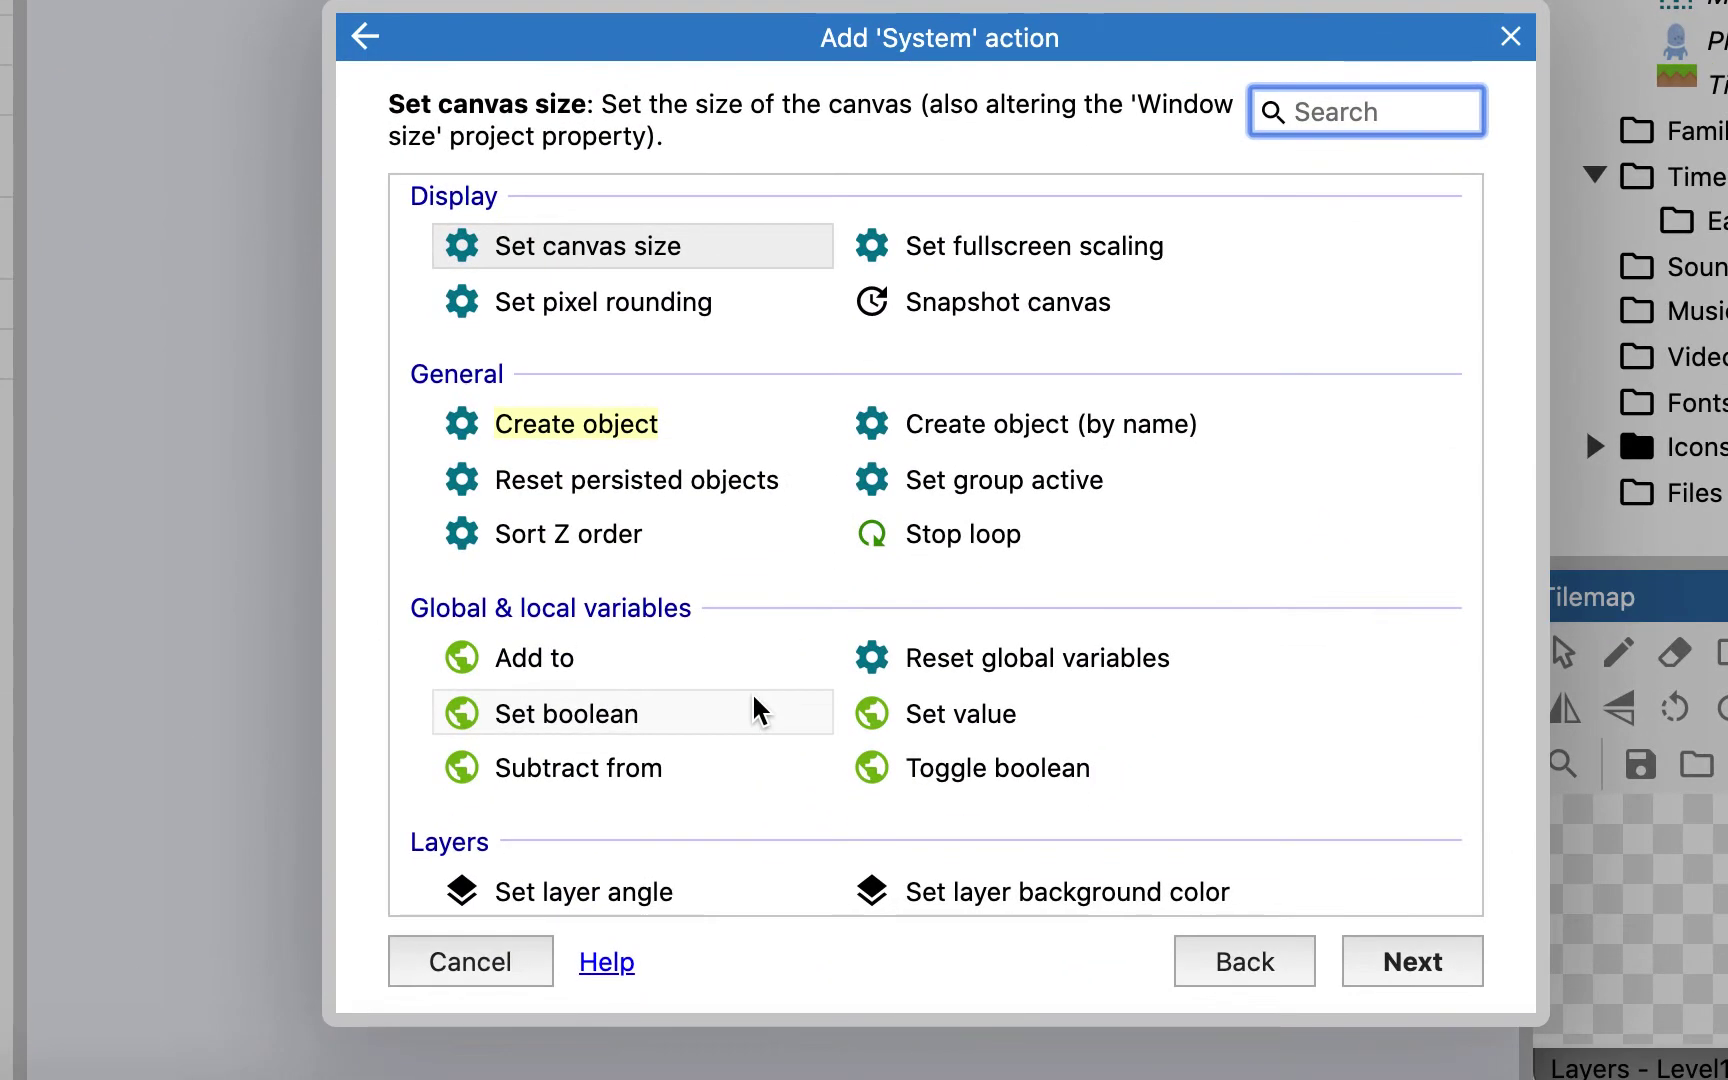
pyautogui.scroll(-5, 760, 804)
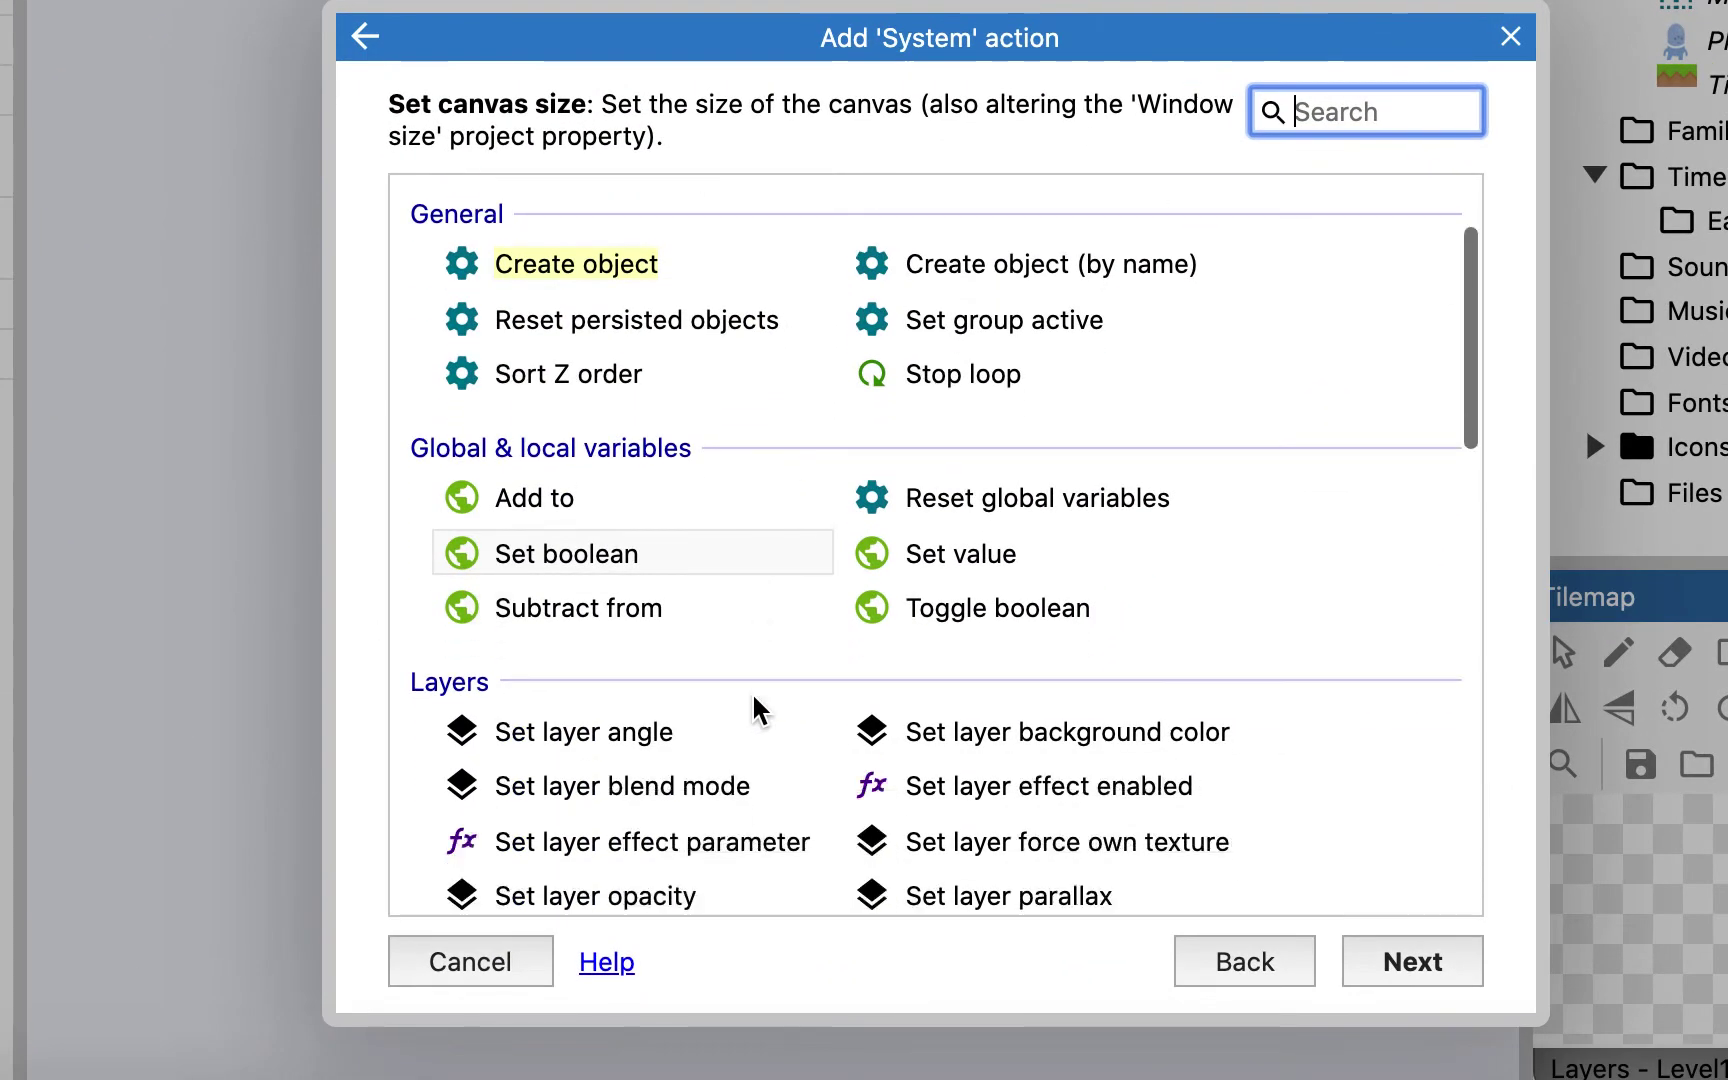
pyautogui.scroll(-4, 758, 708)
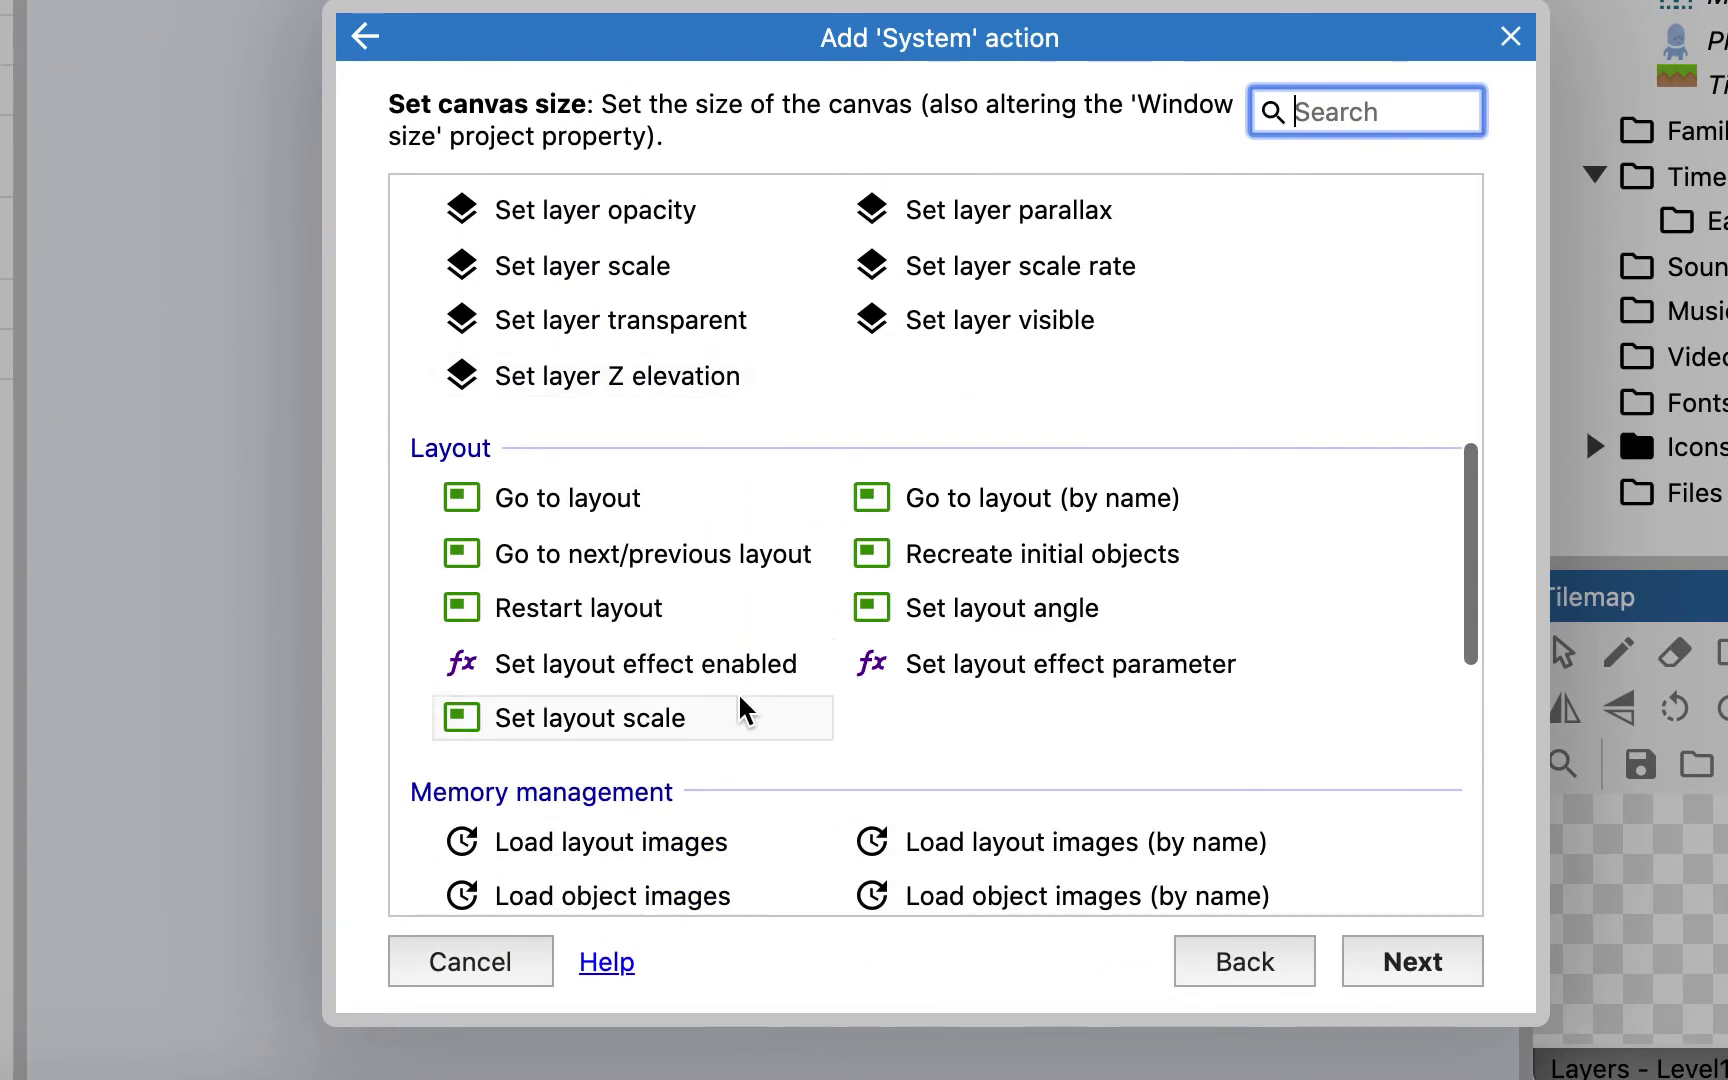
pyautogui.click(578, 505)
pyautogui.doubleClick(578, 505)
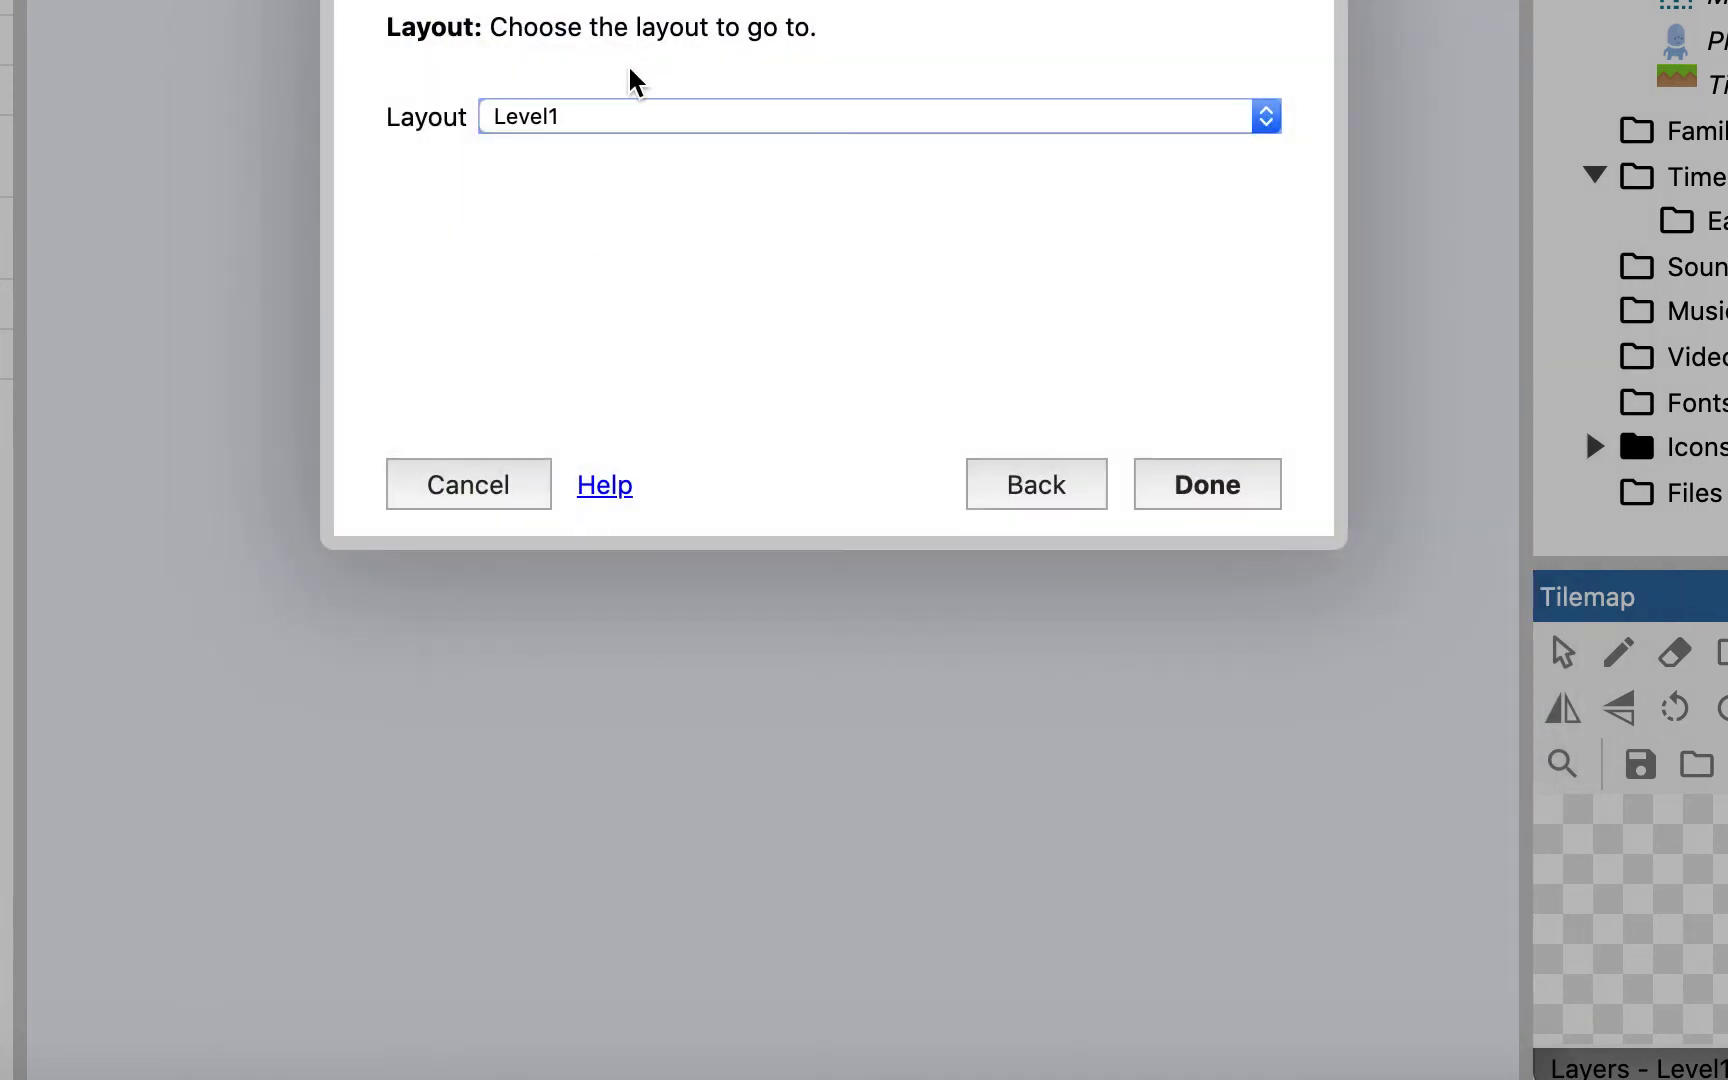
pyautogui.click(625, 118)
pyautogui.click(625, 148)
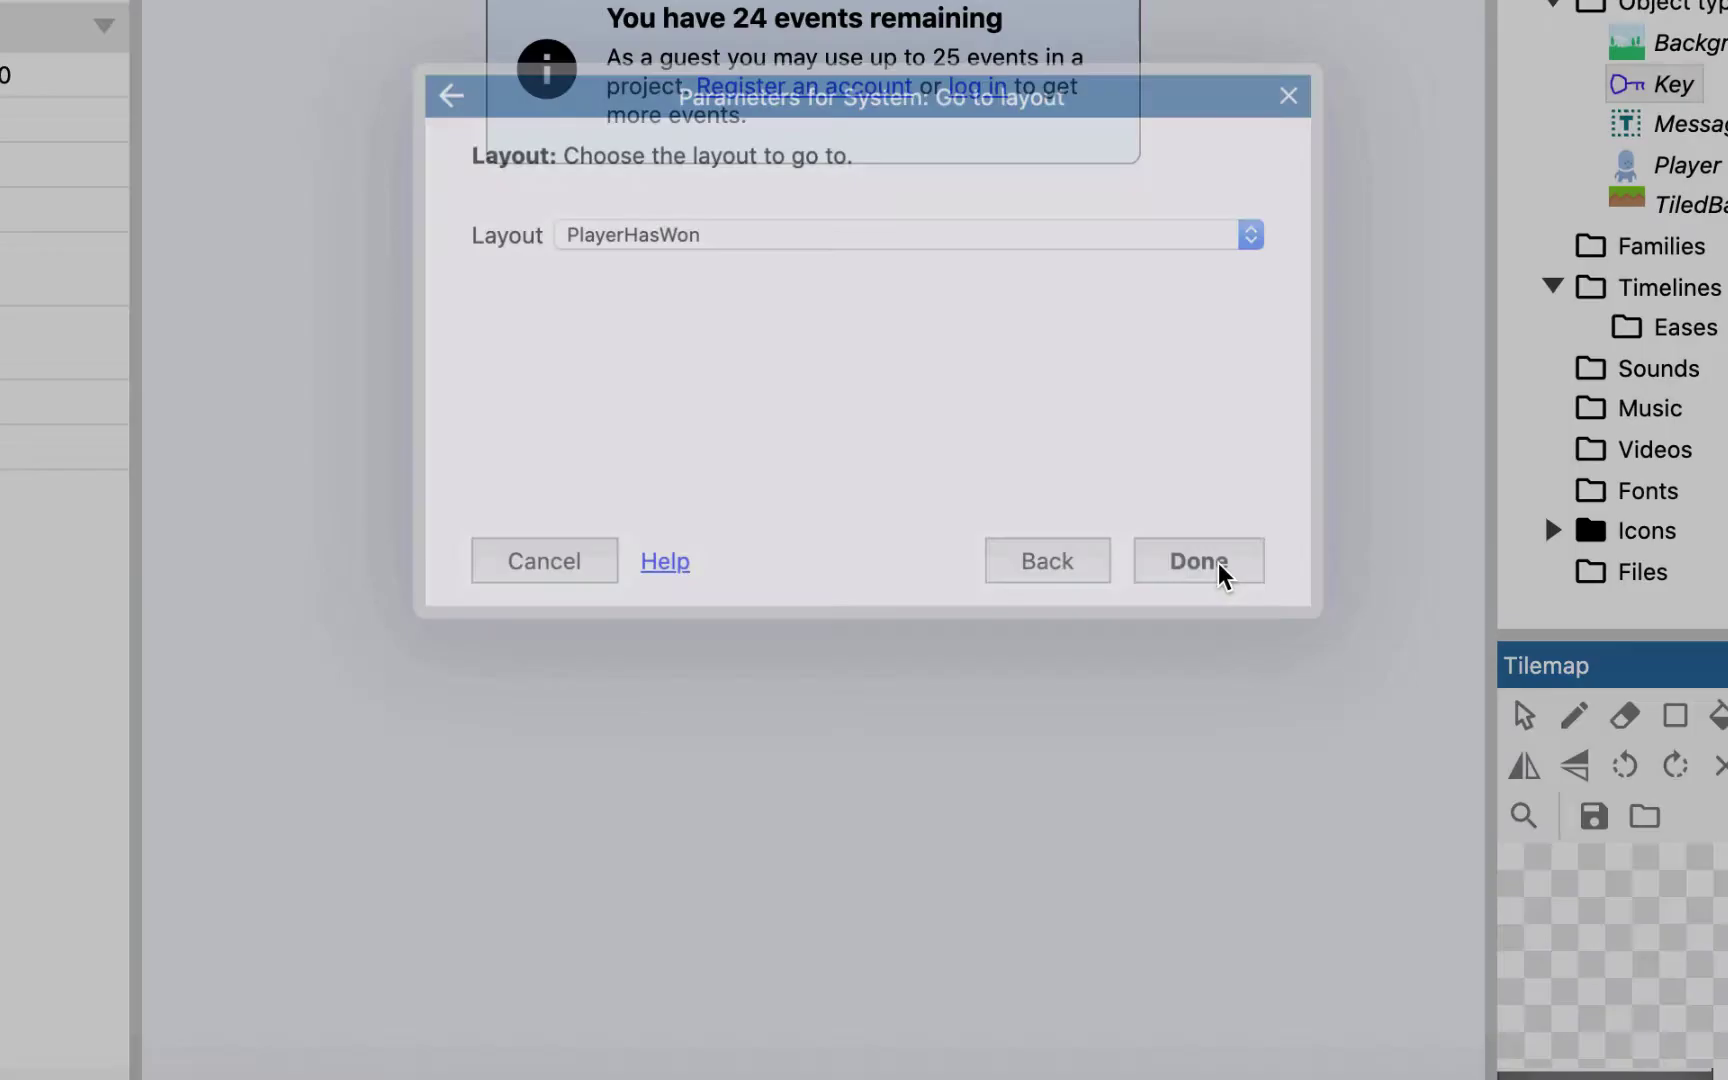
pyautogui.click(1210, 485)
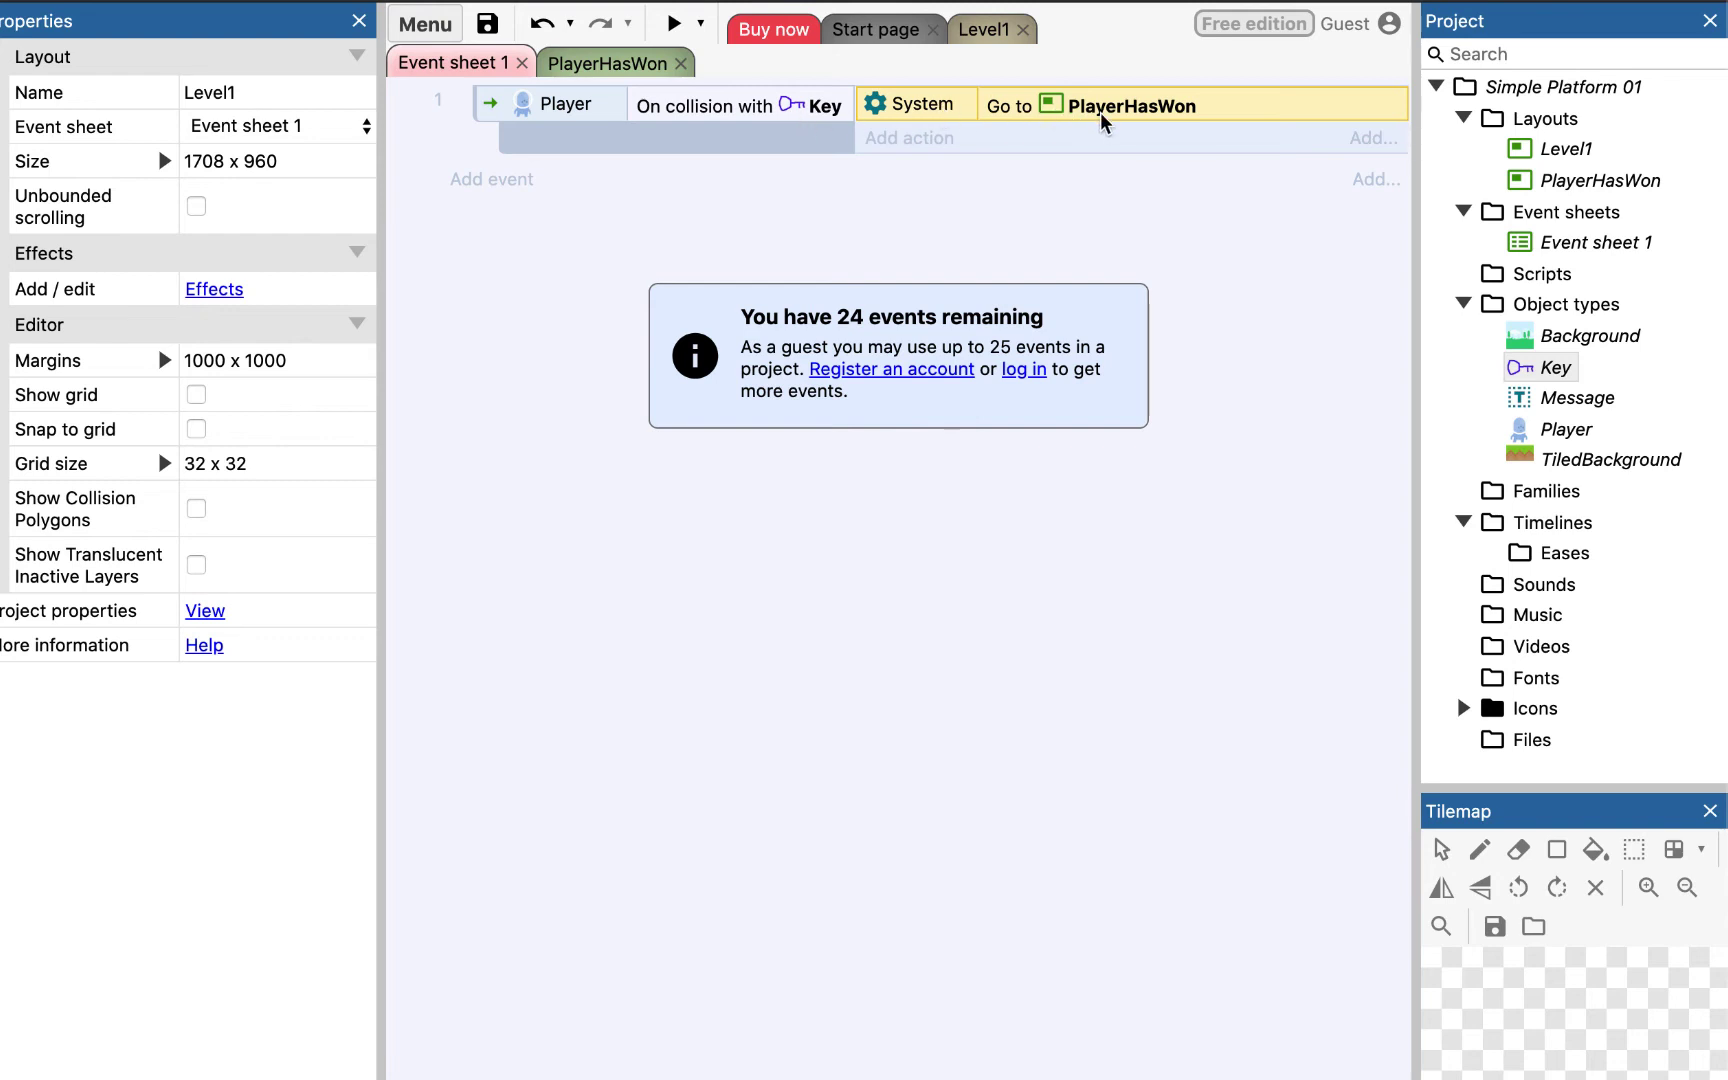
pyautogui.click(674, 33)
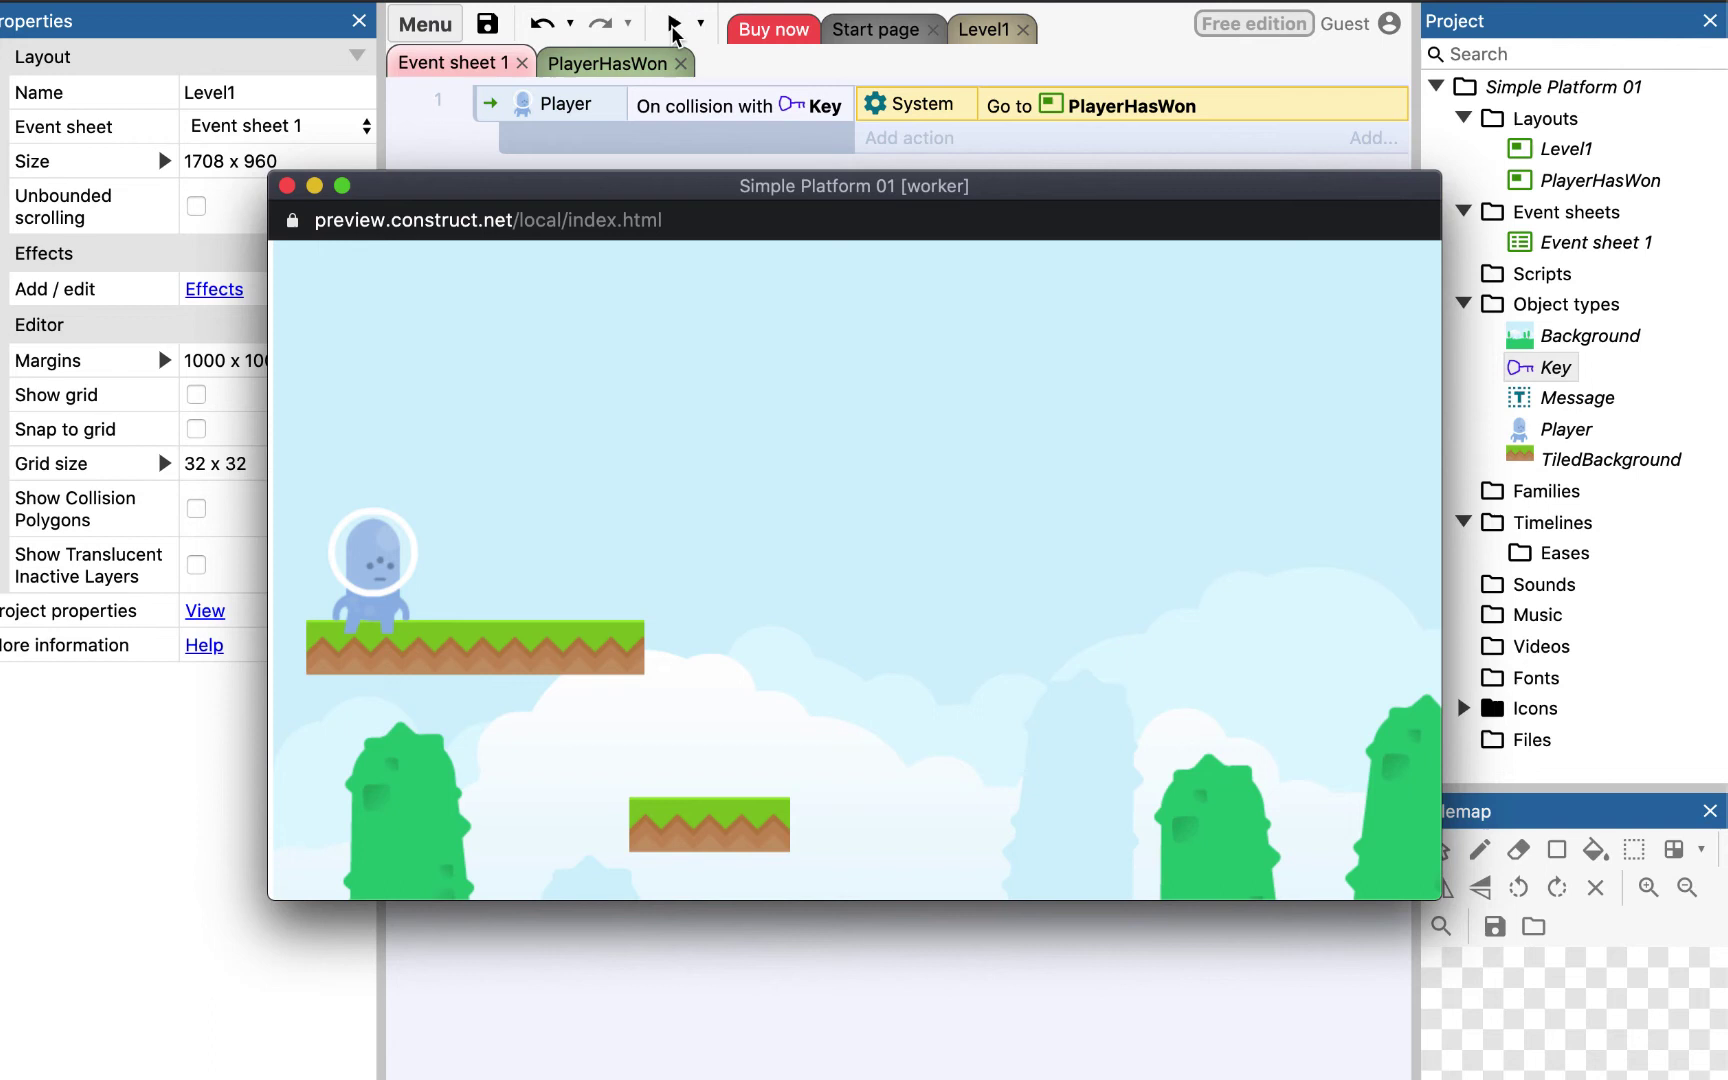
pyautogui.press('Right')
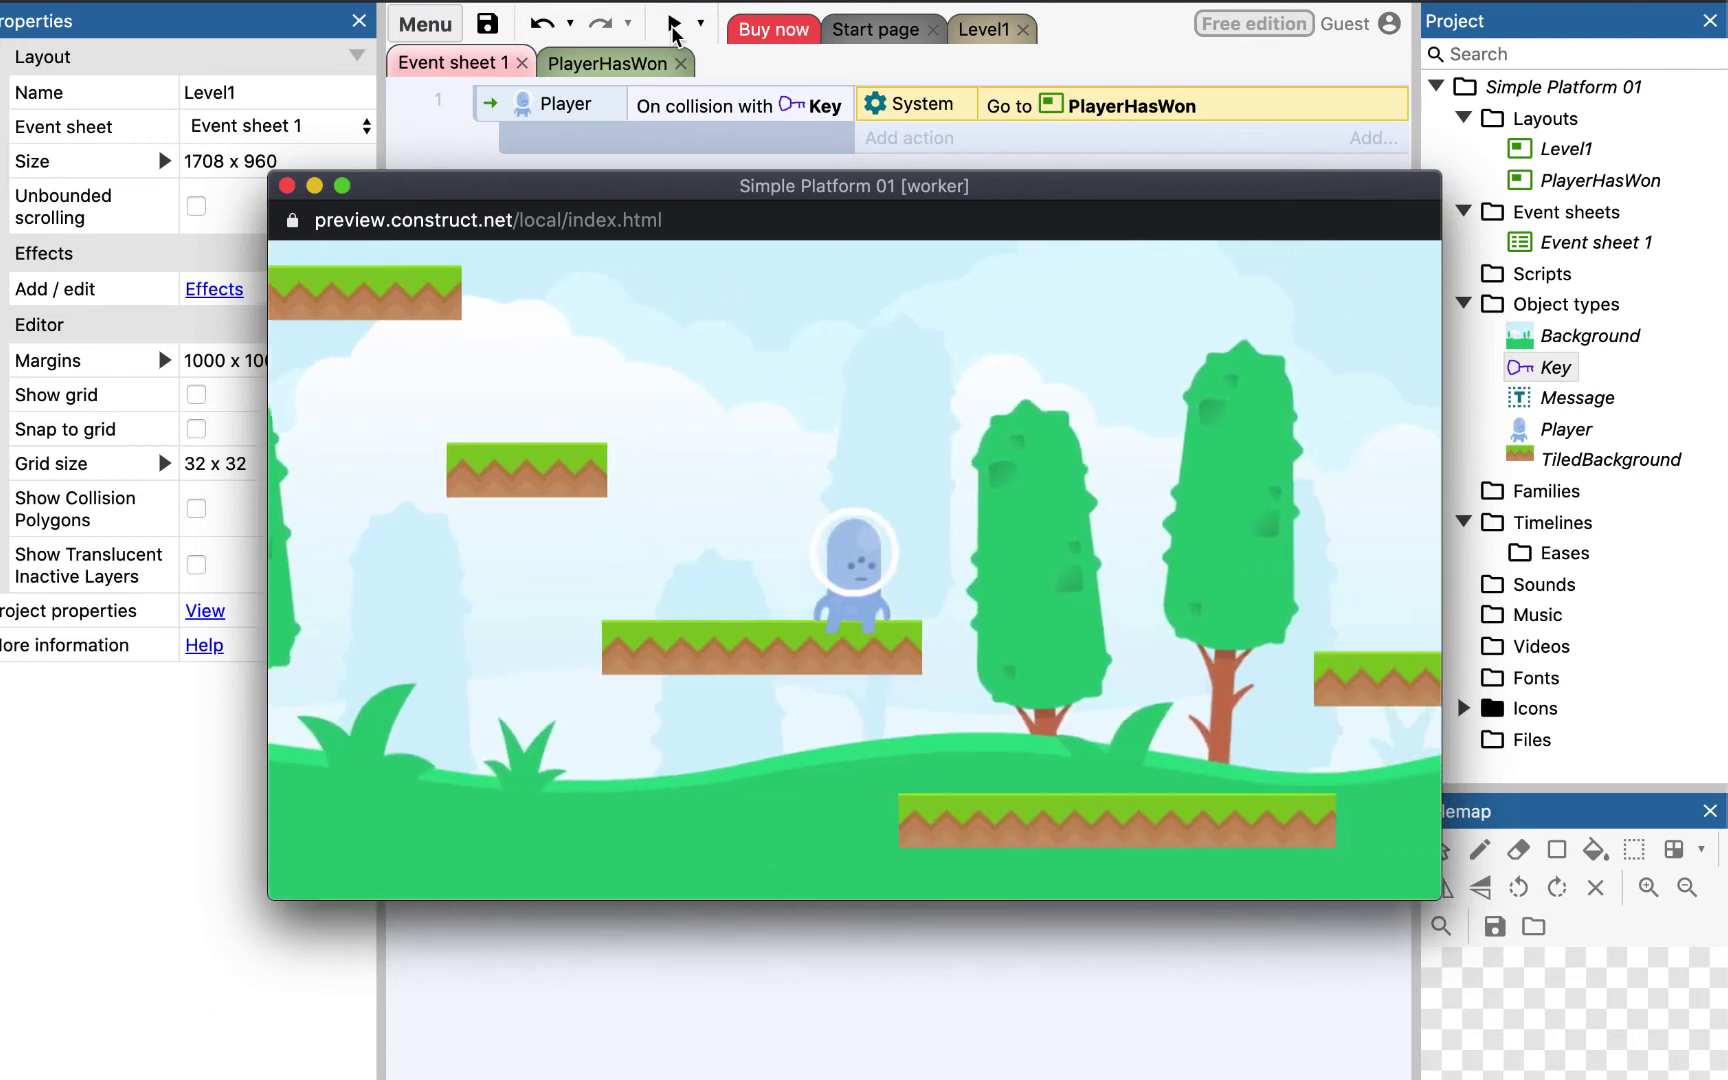
pyautogui.press('Right')
pyautogui.press('Up')
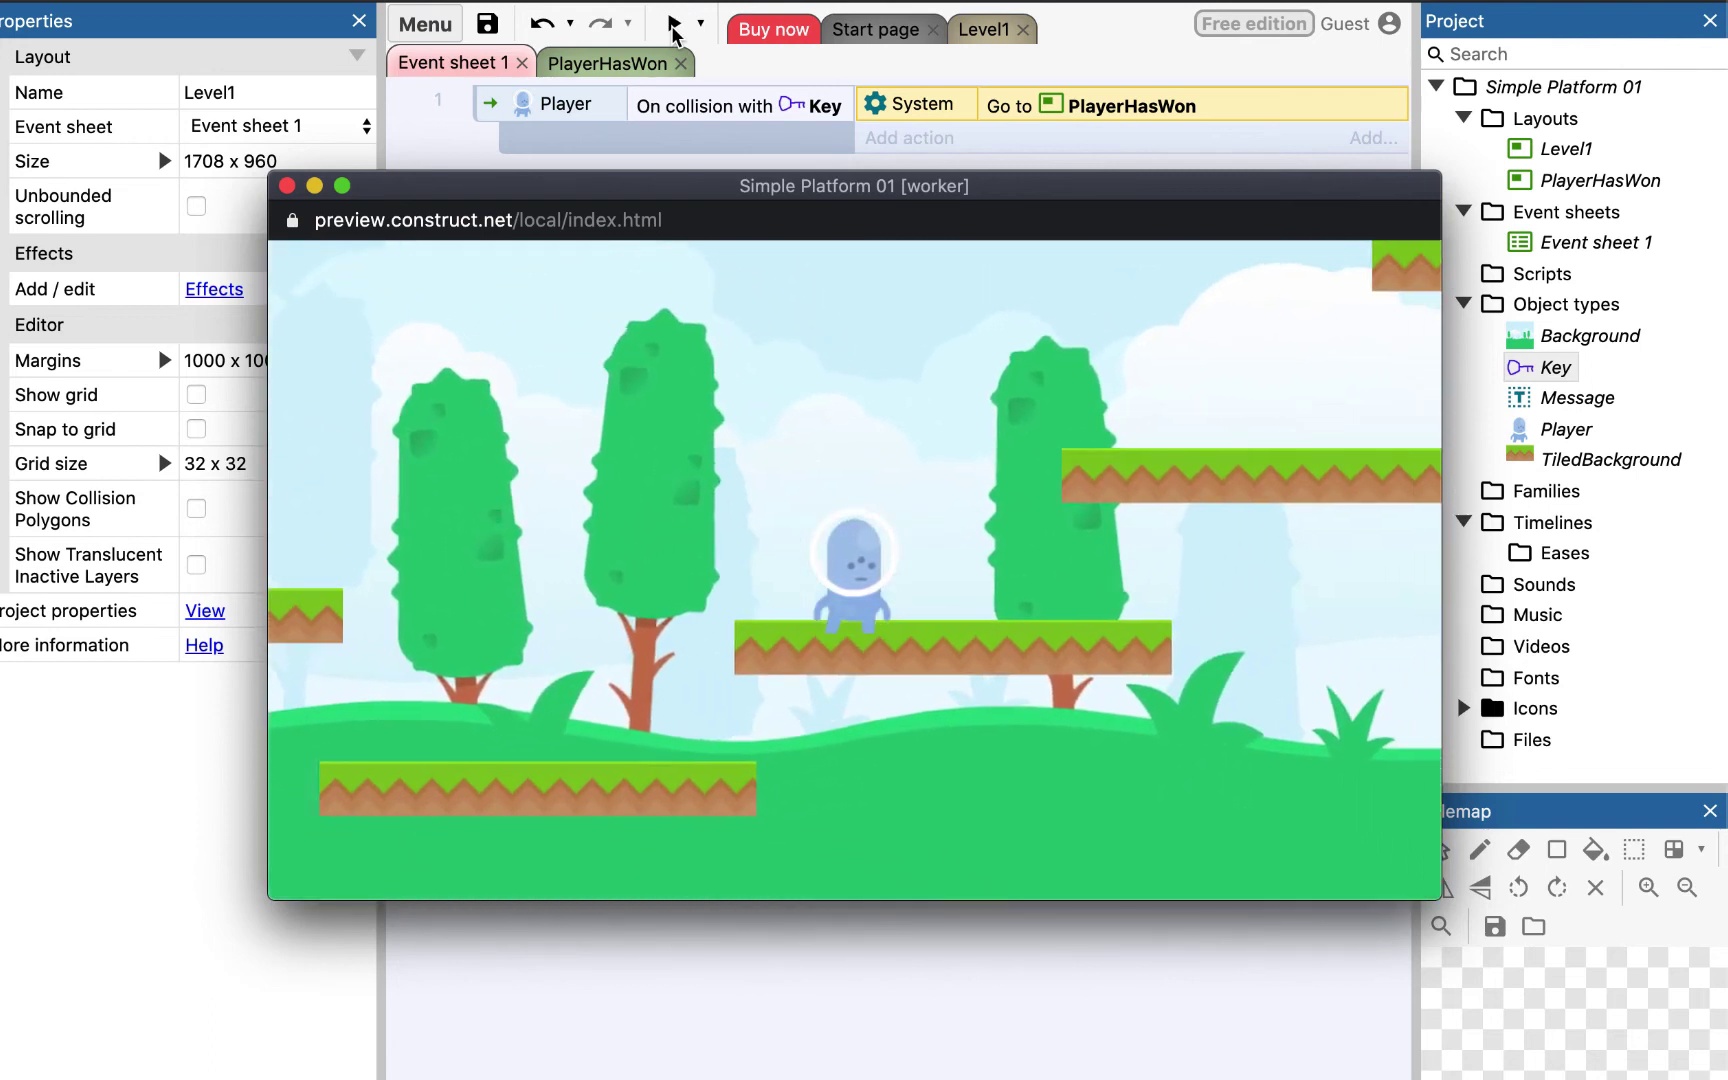
pyautogui.press('Up')
pyautogui.press('Right')
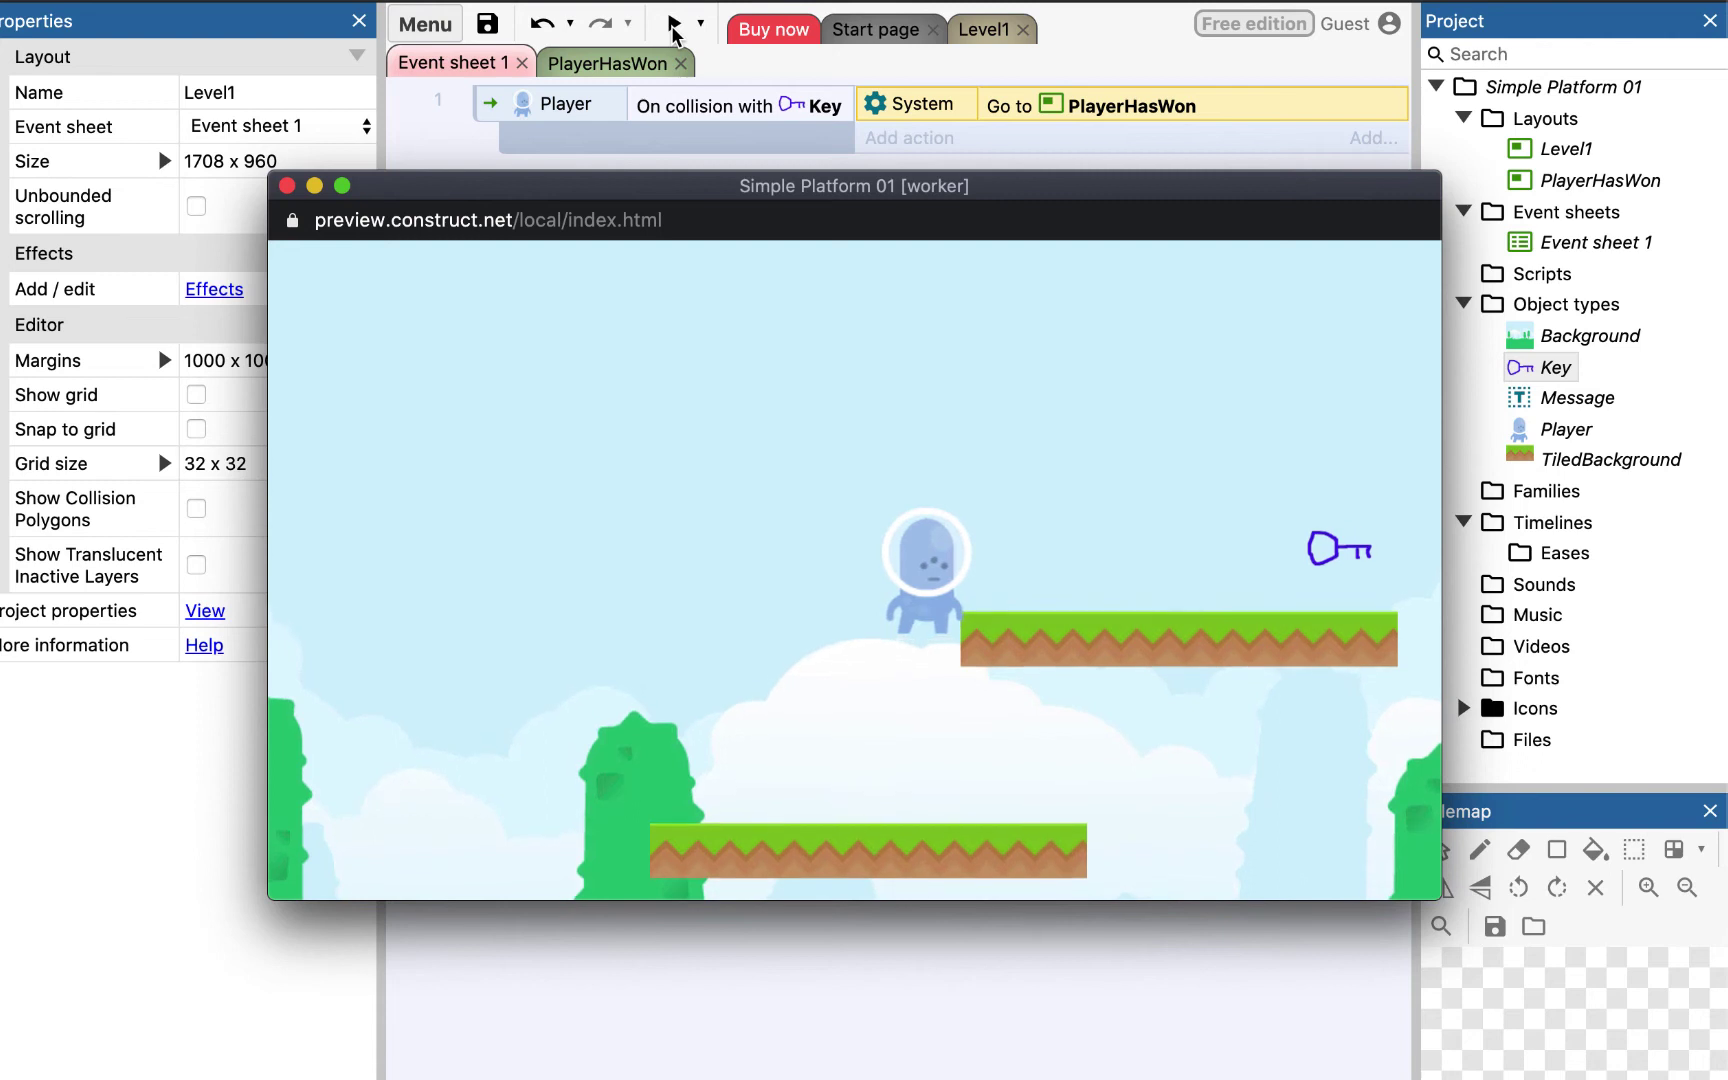
pyautogui.press('Right')
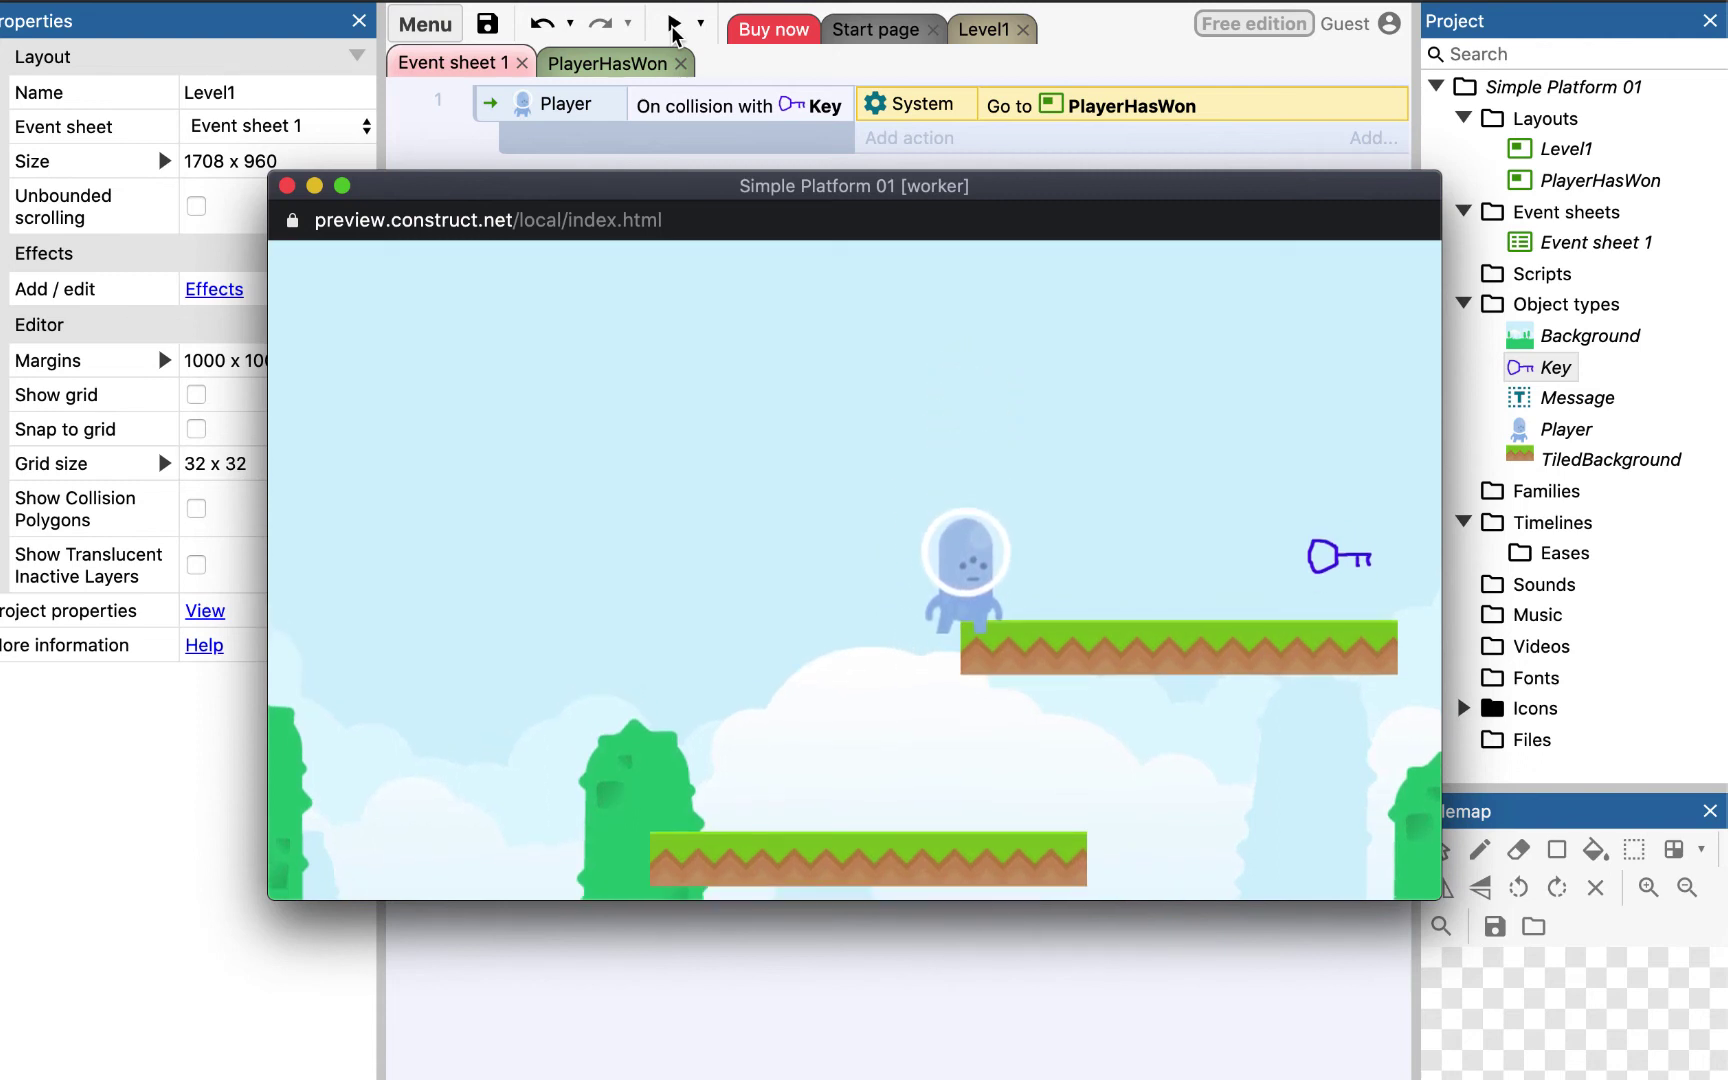
pyautogui.press('Right')
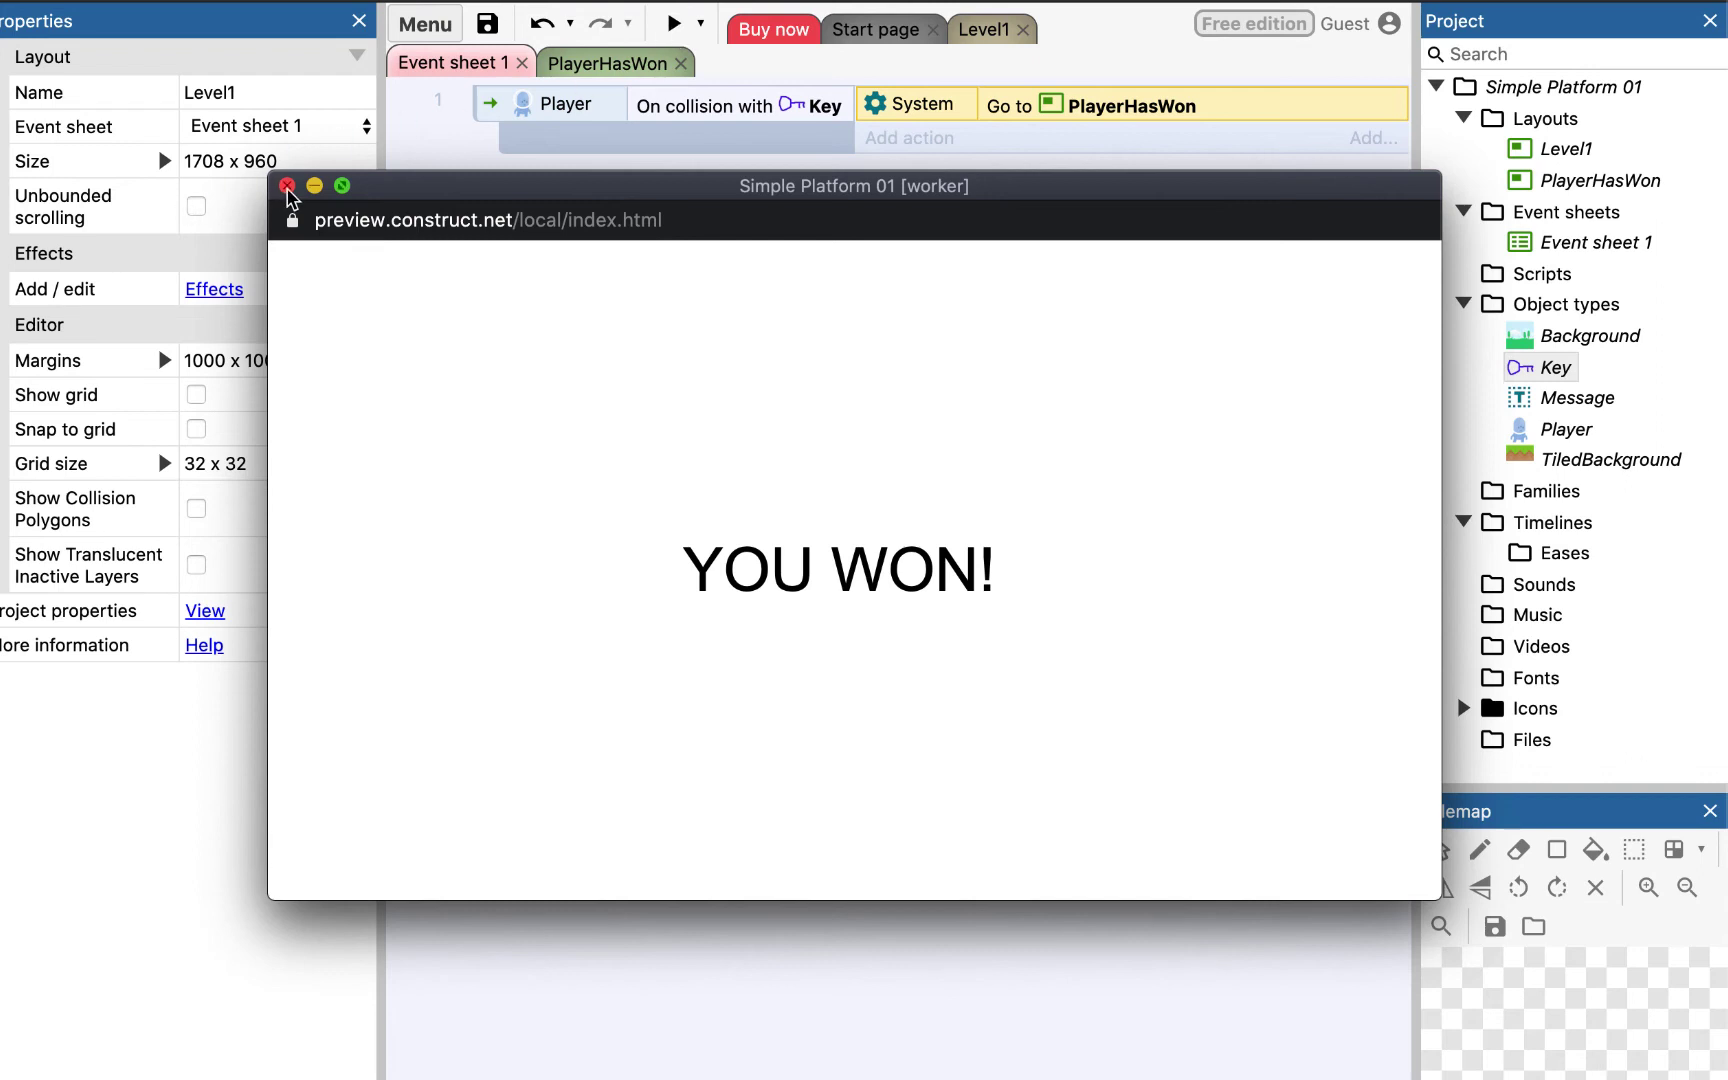
pyautogui.click(287, 186)
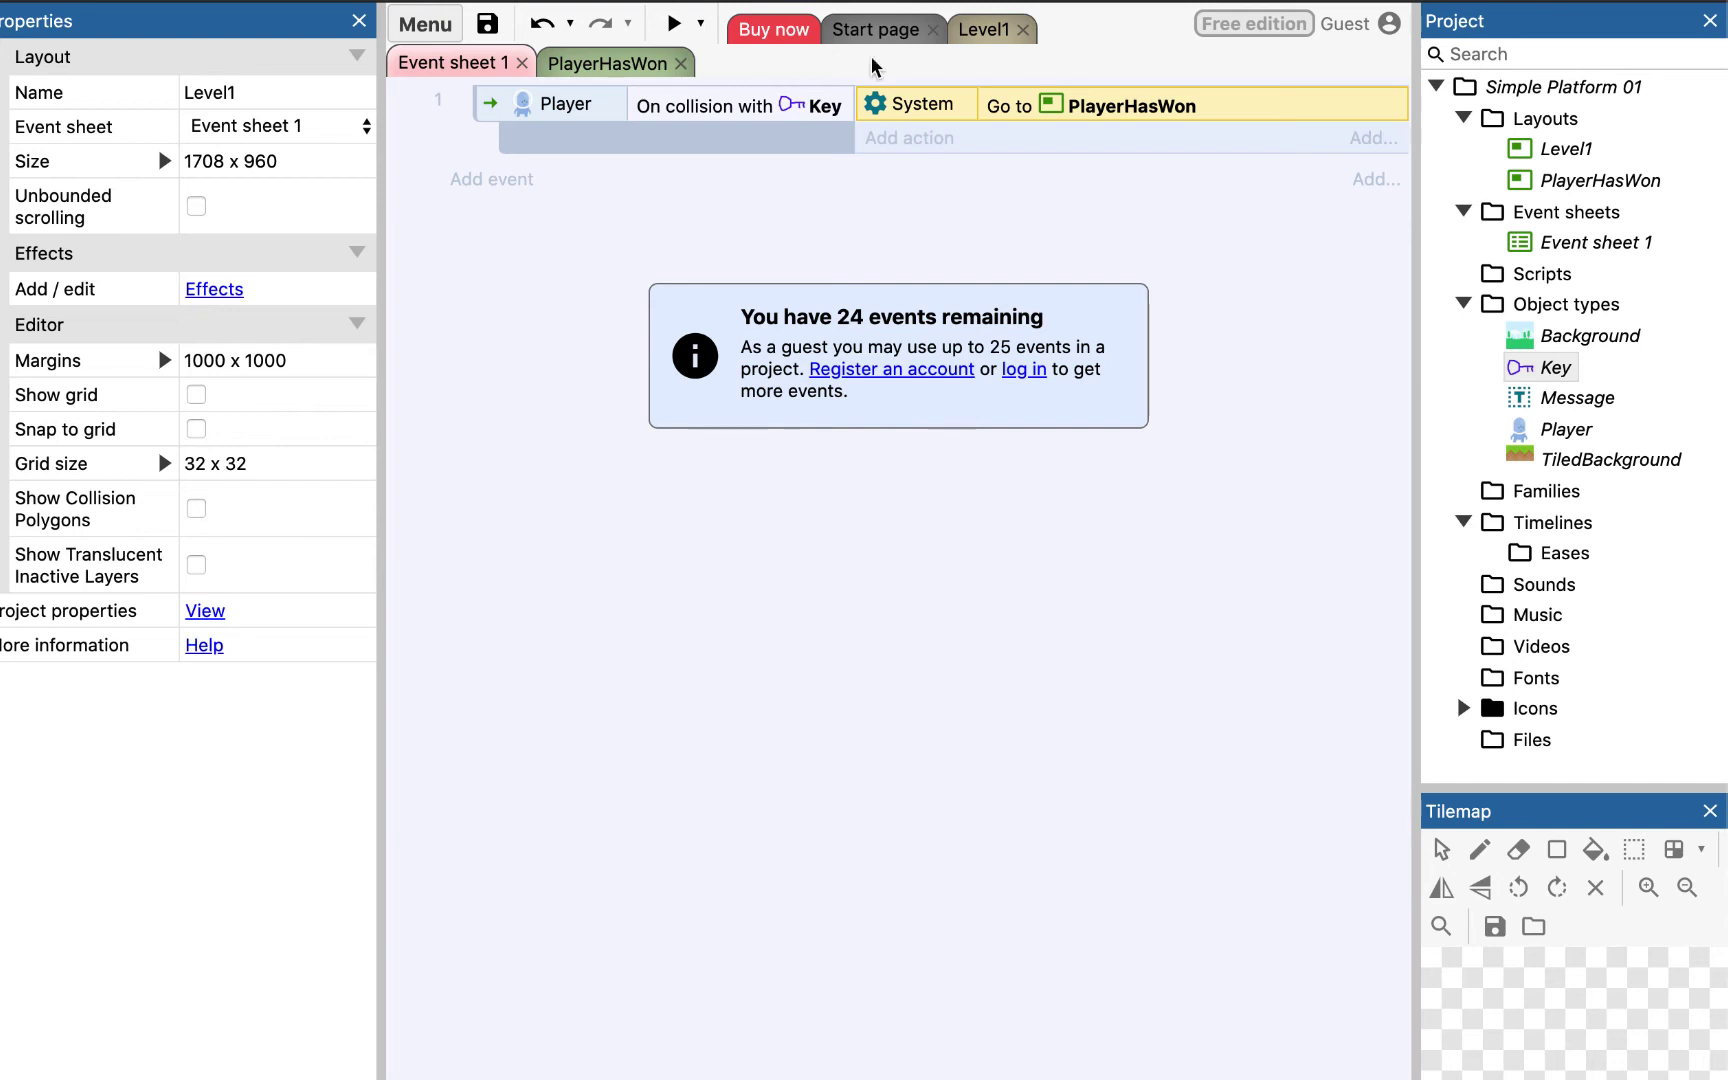
# Step: Return to the Level1 layout with nothing selected
pyautogui.click(608, 64)
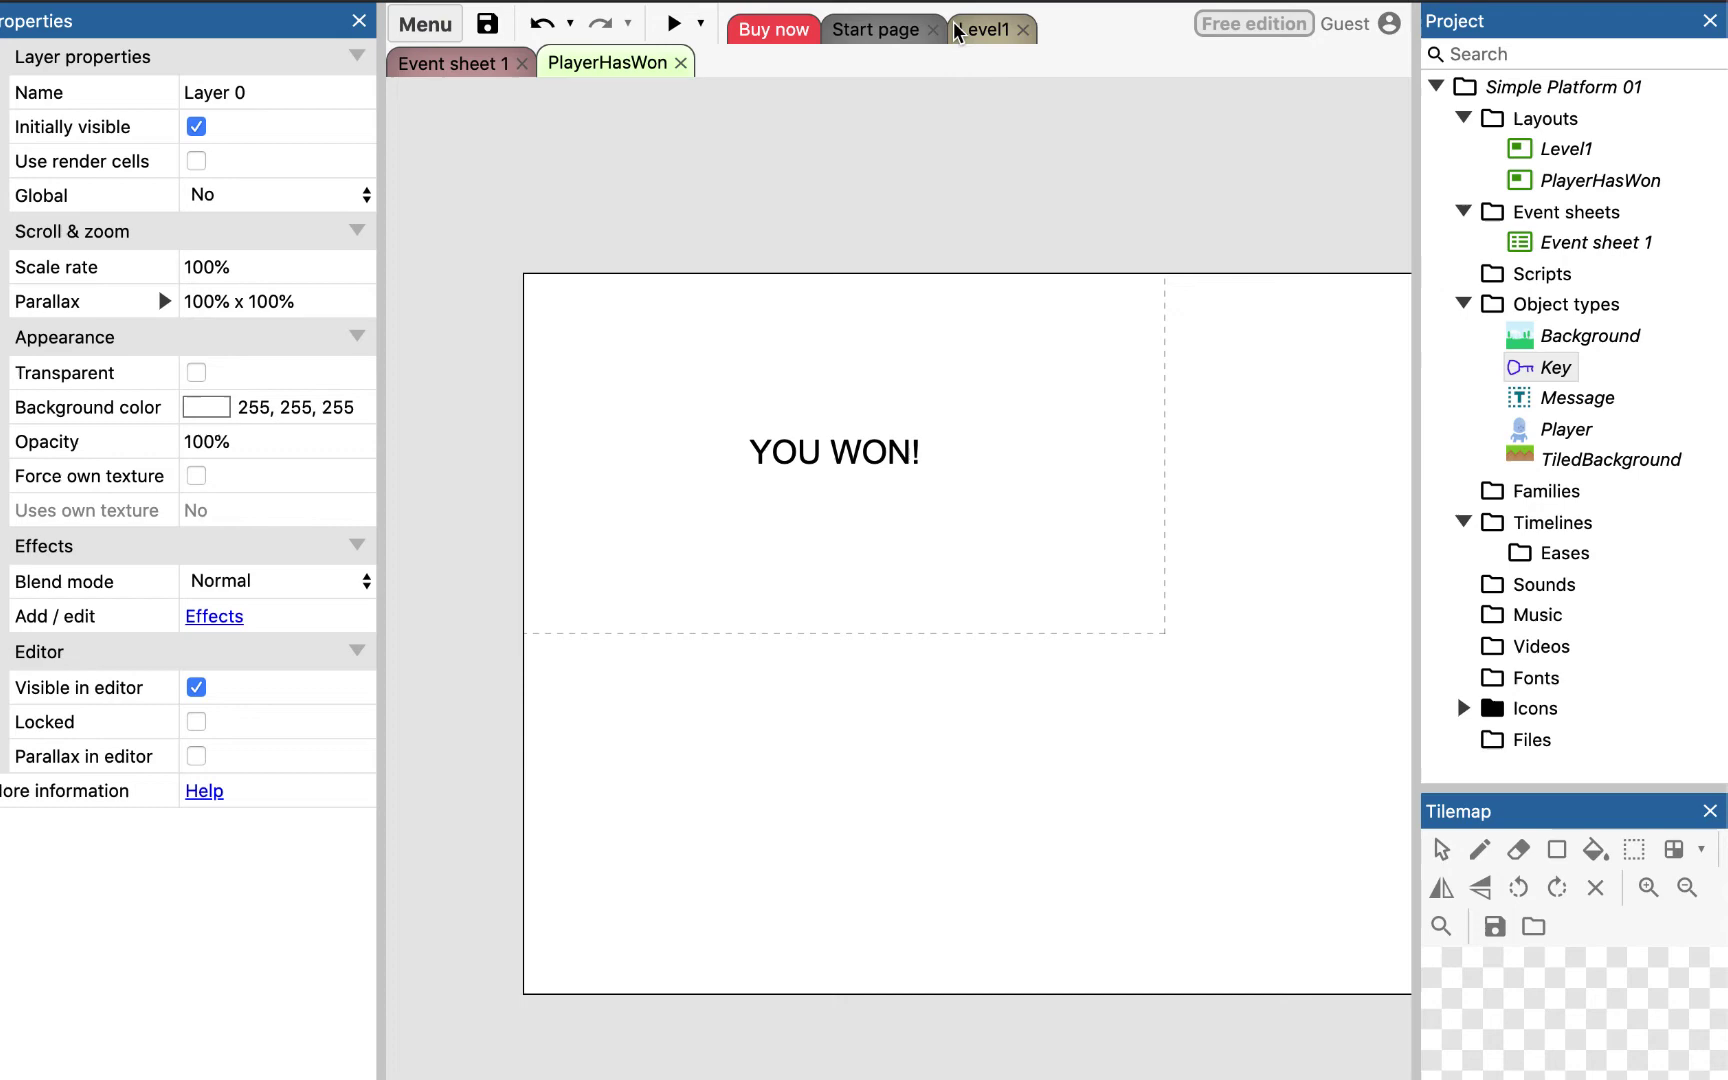
pyautogui.click(1003, 32)
pyautogui.click(853, 622)
pyautogui.click(988, 220)
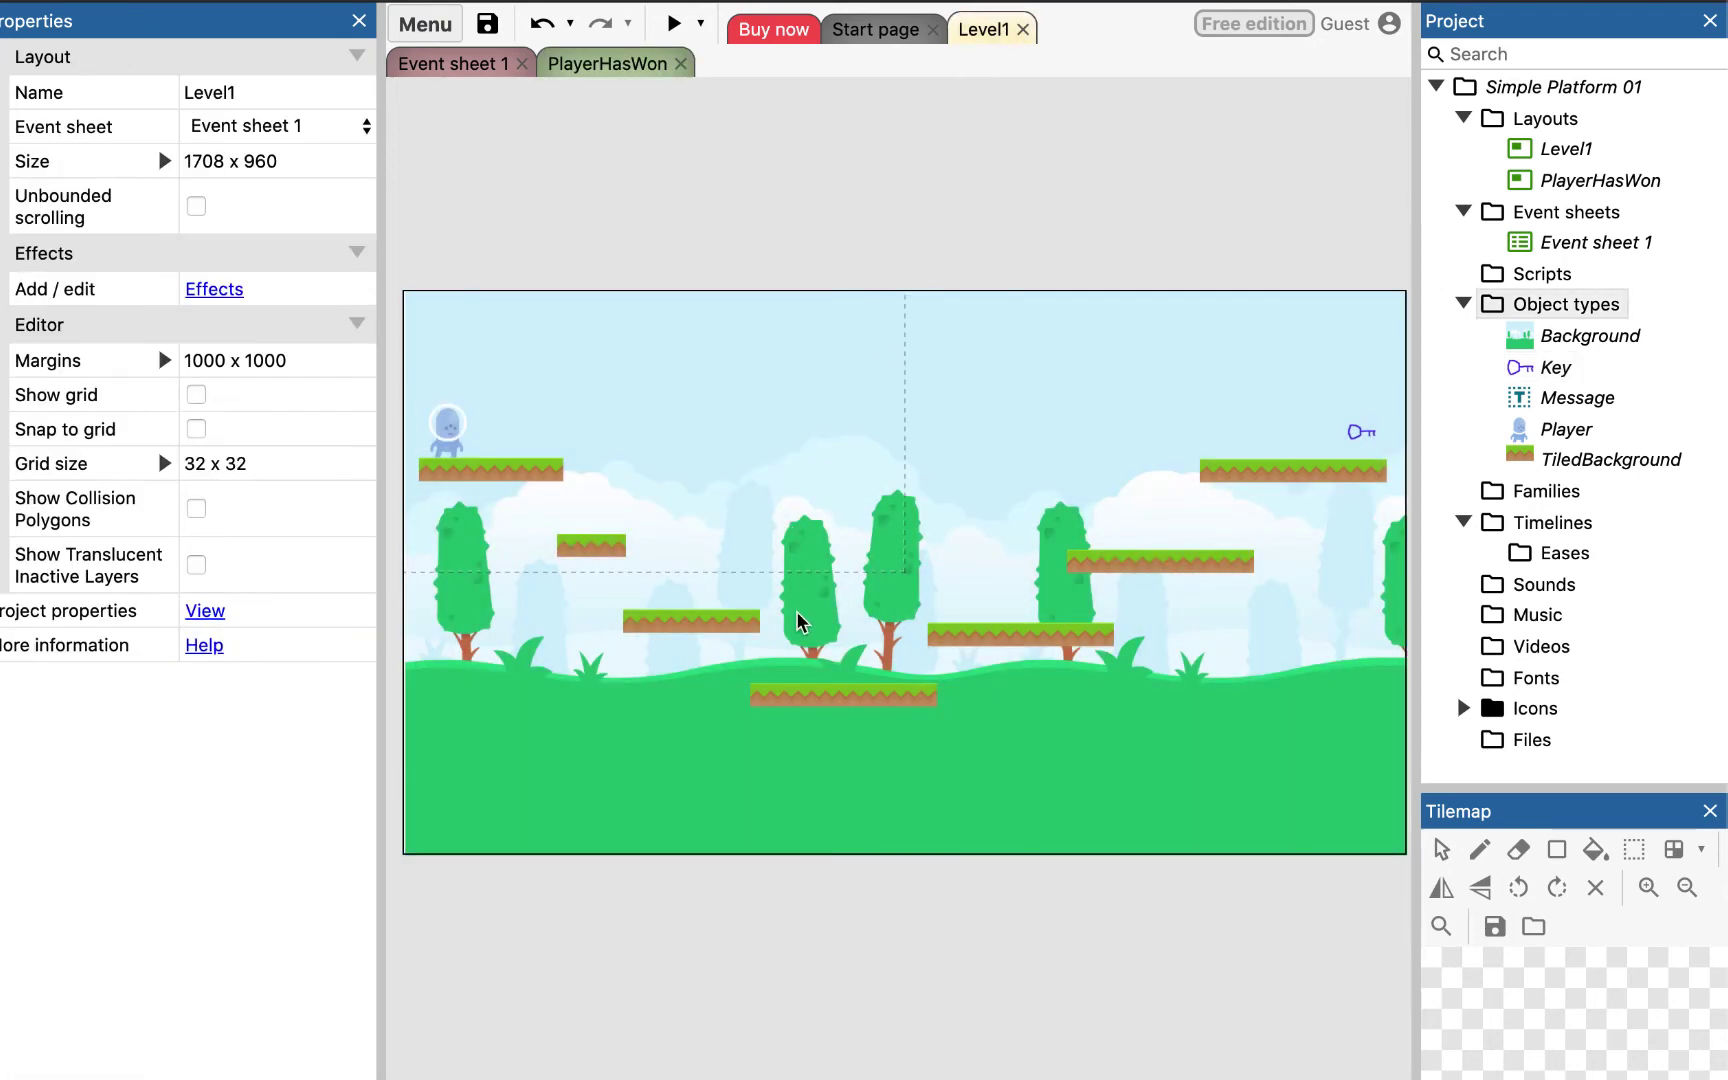
# Step: Create a new Tiled Background object type named Trap
pyautogui.rightClick(816, 632)
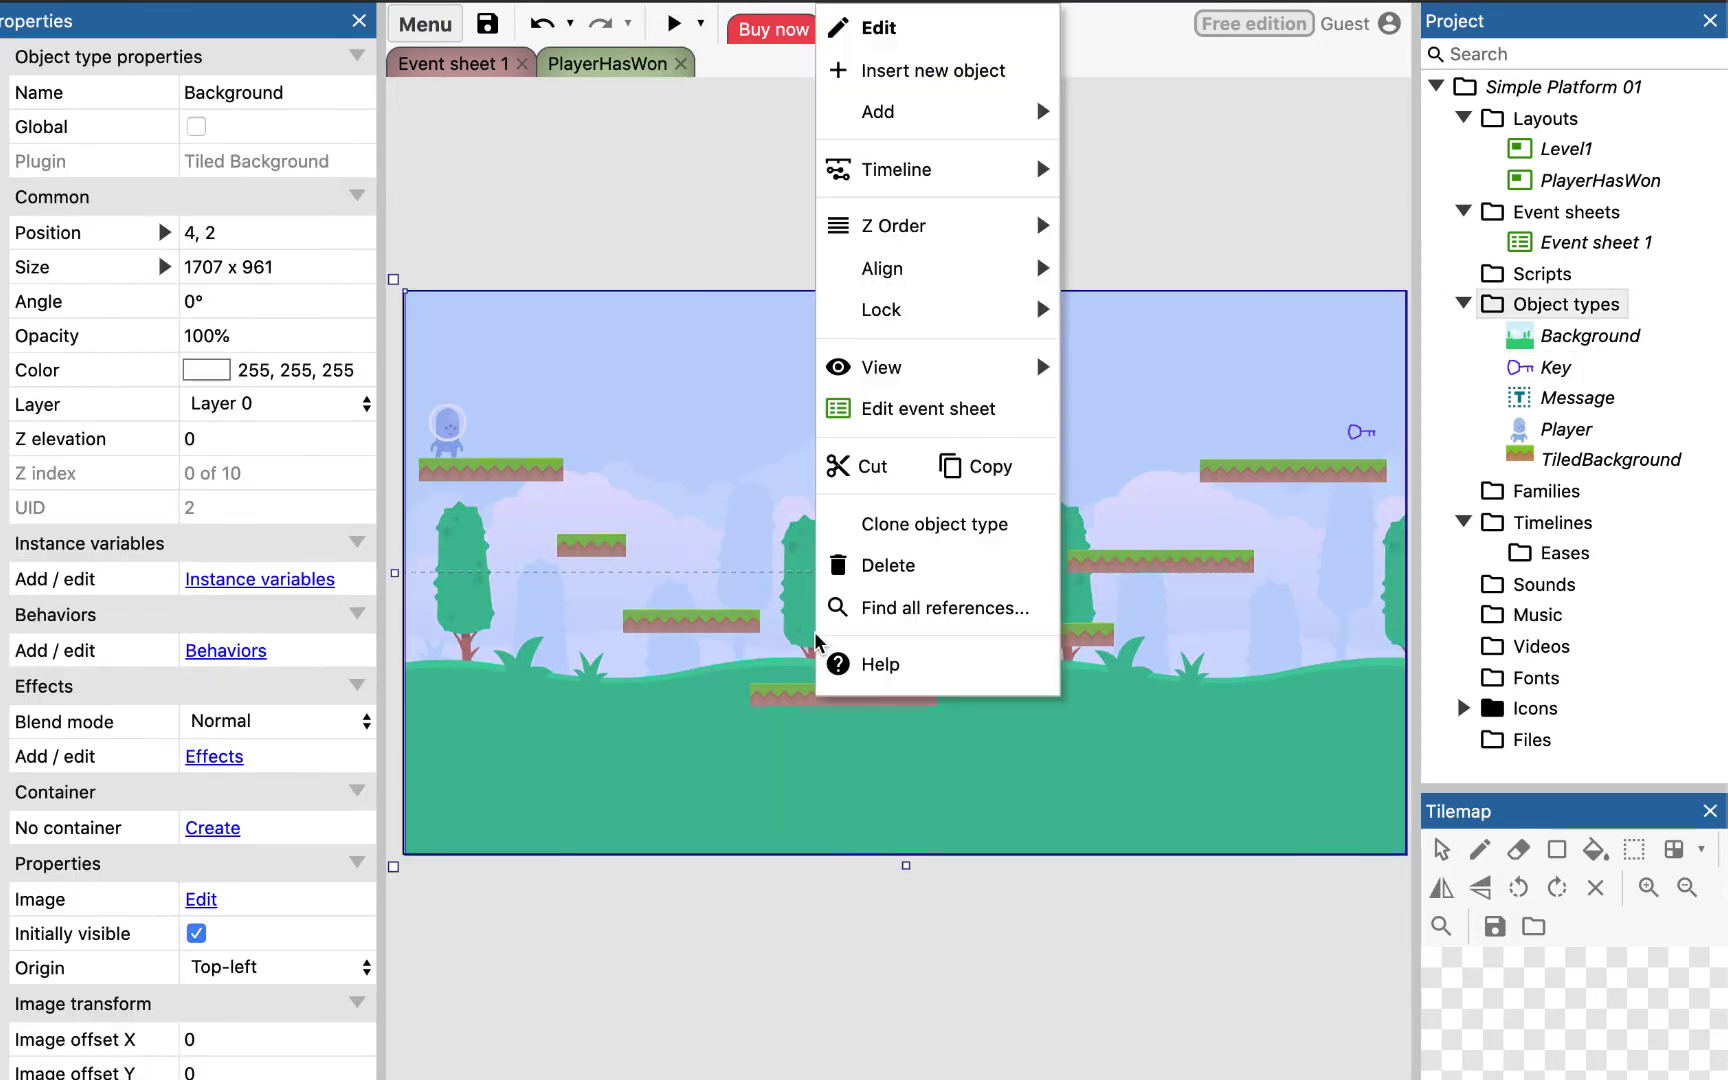
pyautogui.click(940, 69)
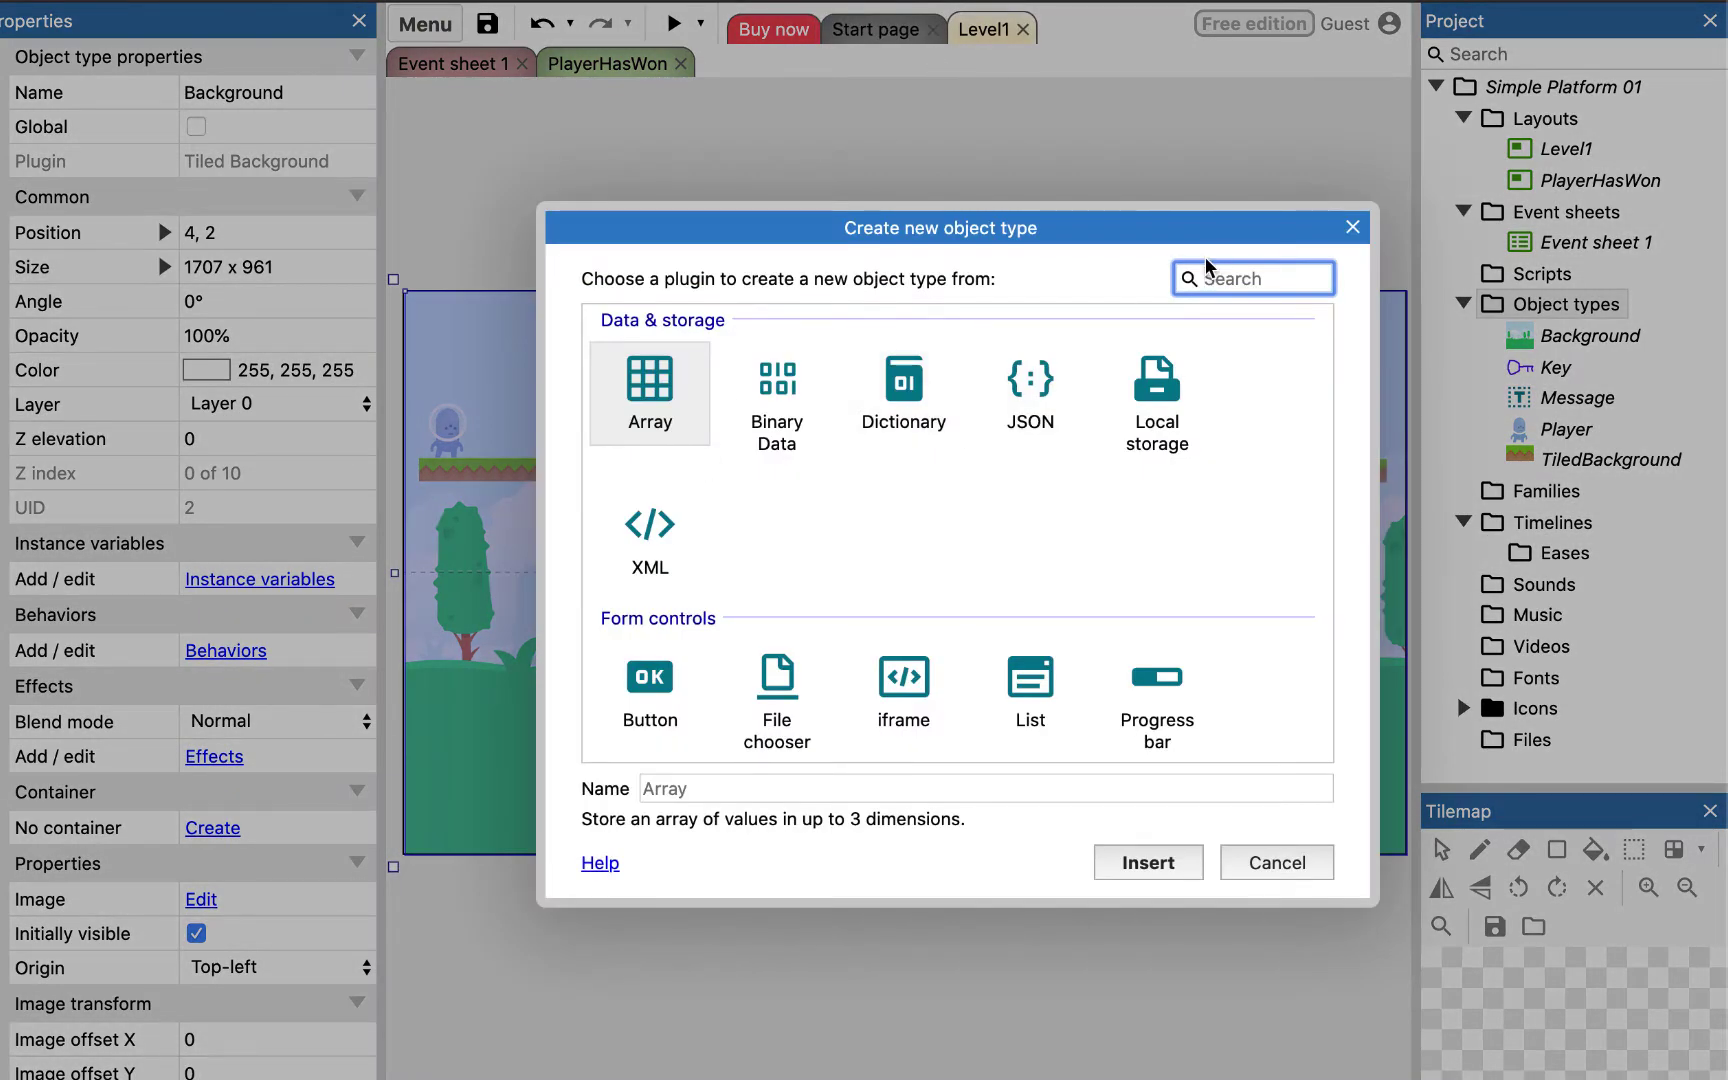
pyautogui.write('tile')
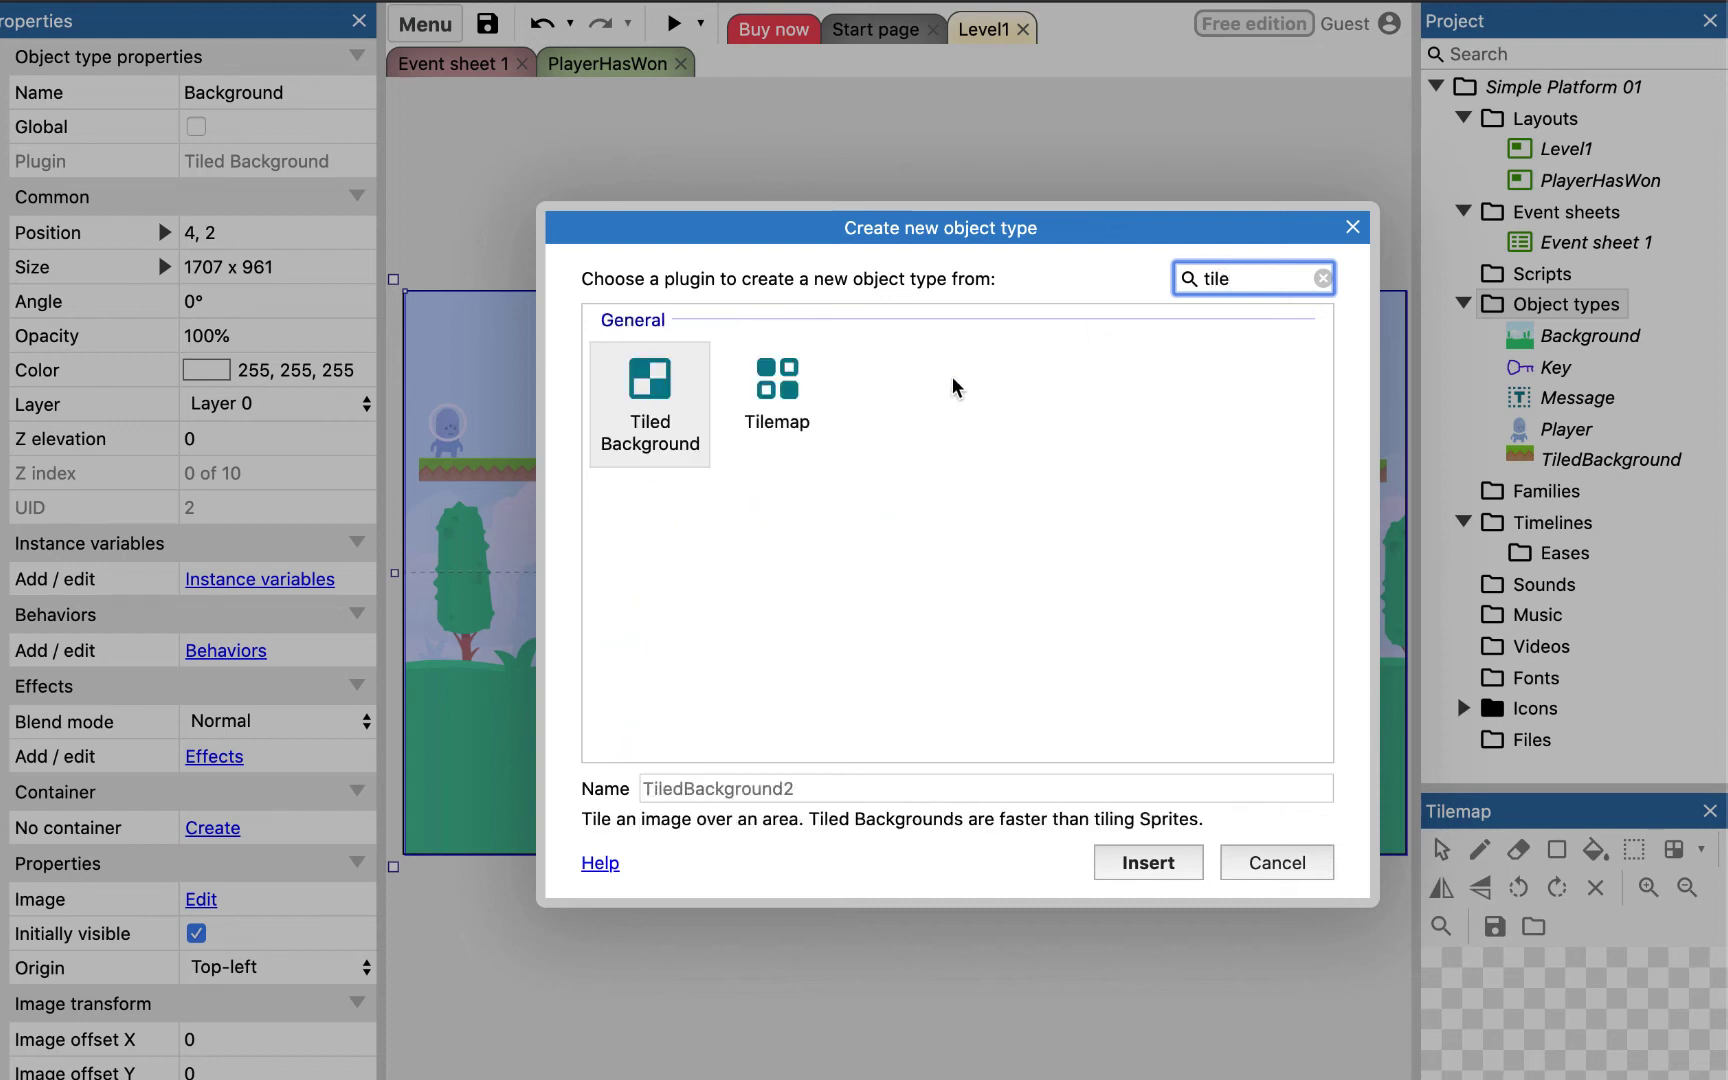
pyautogui.click(649, 400)
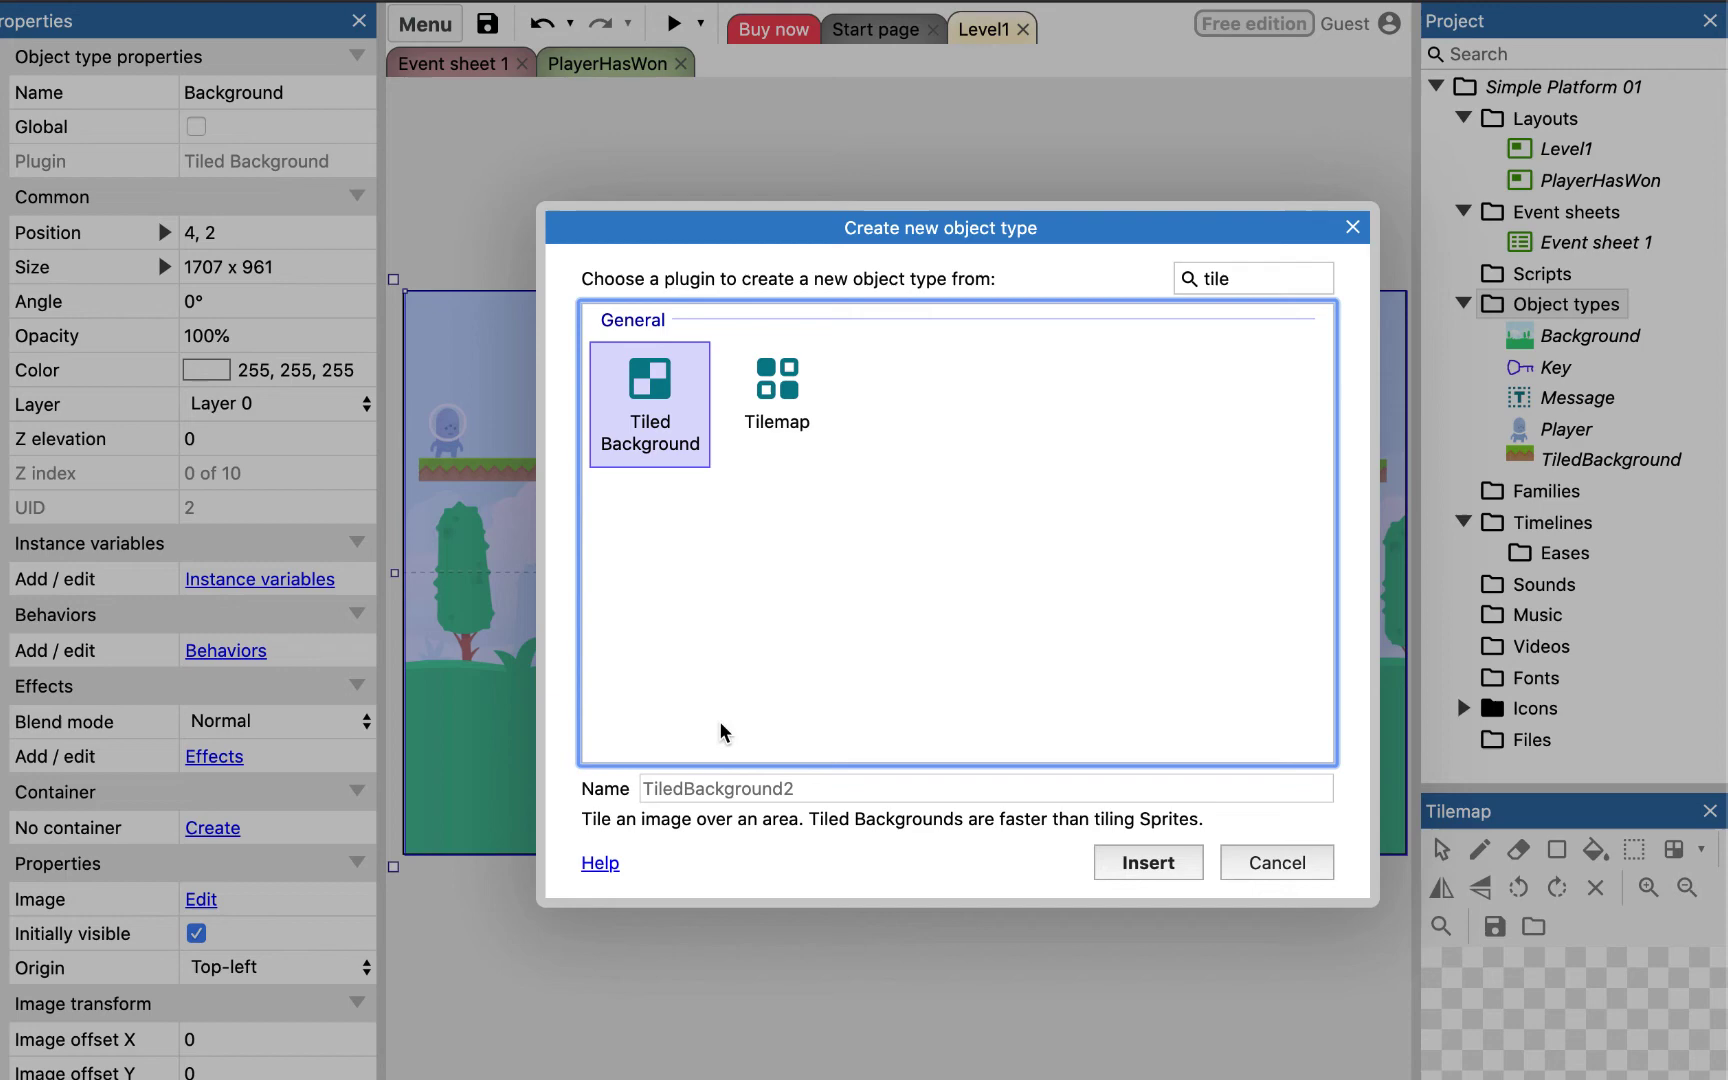
pyautogui.click(700, 789)
pyautogui.write('Trap')
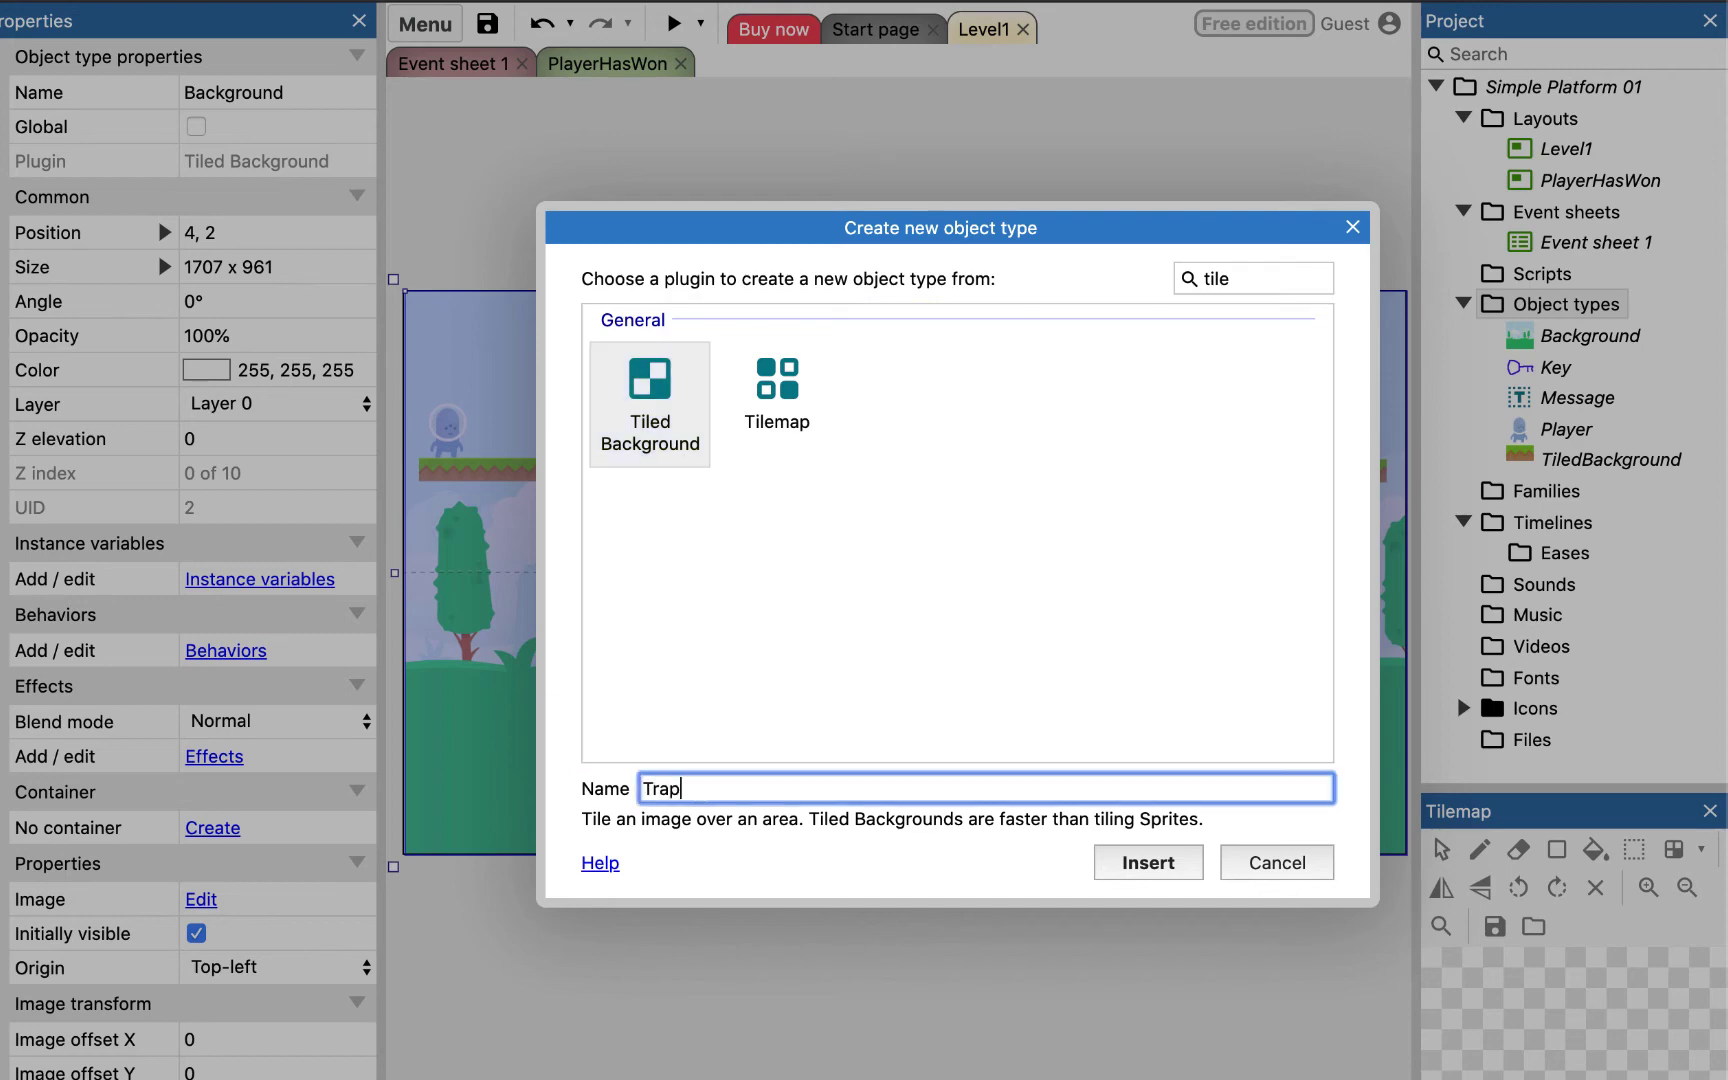
pyautogui.click(1169, 872)
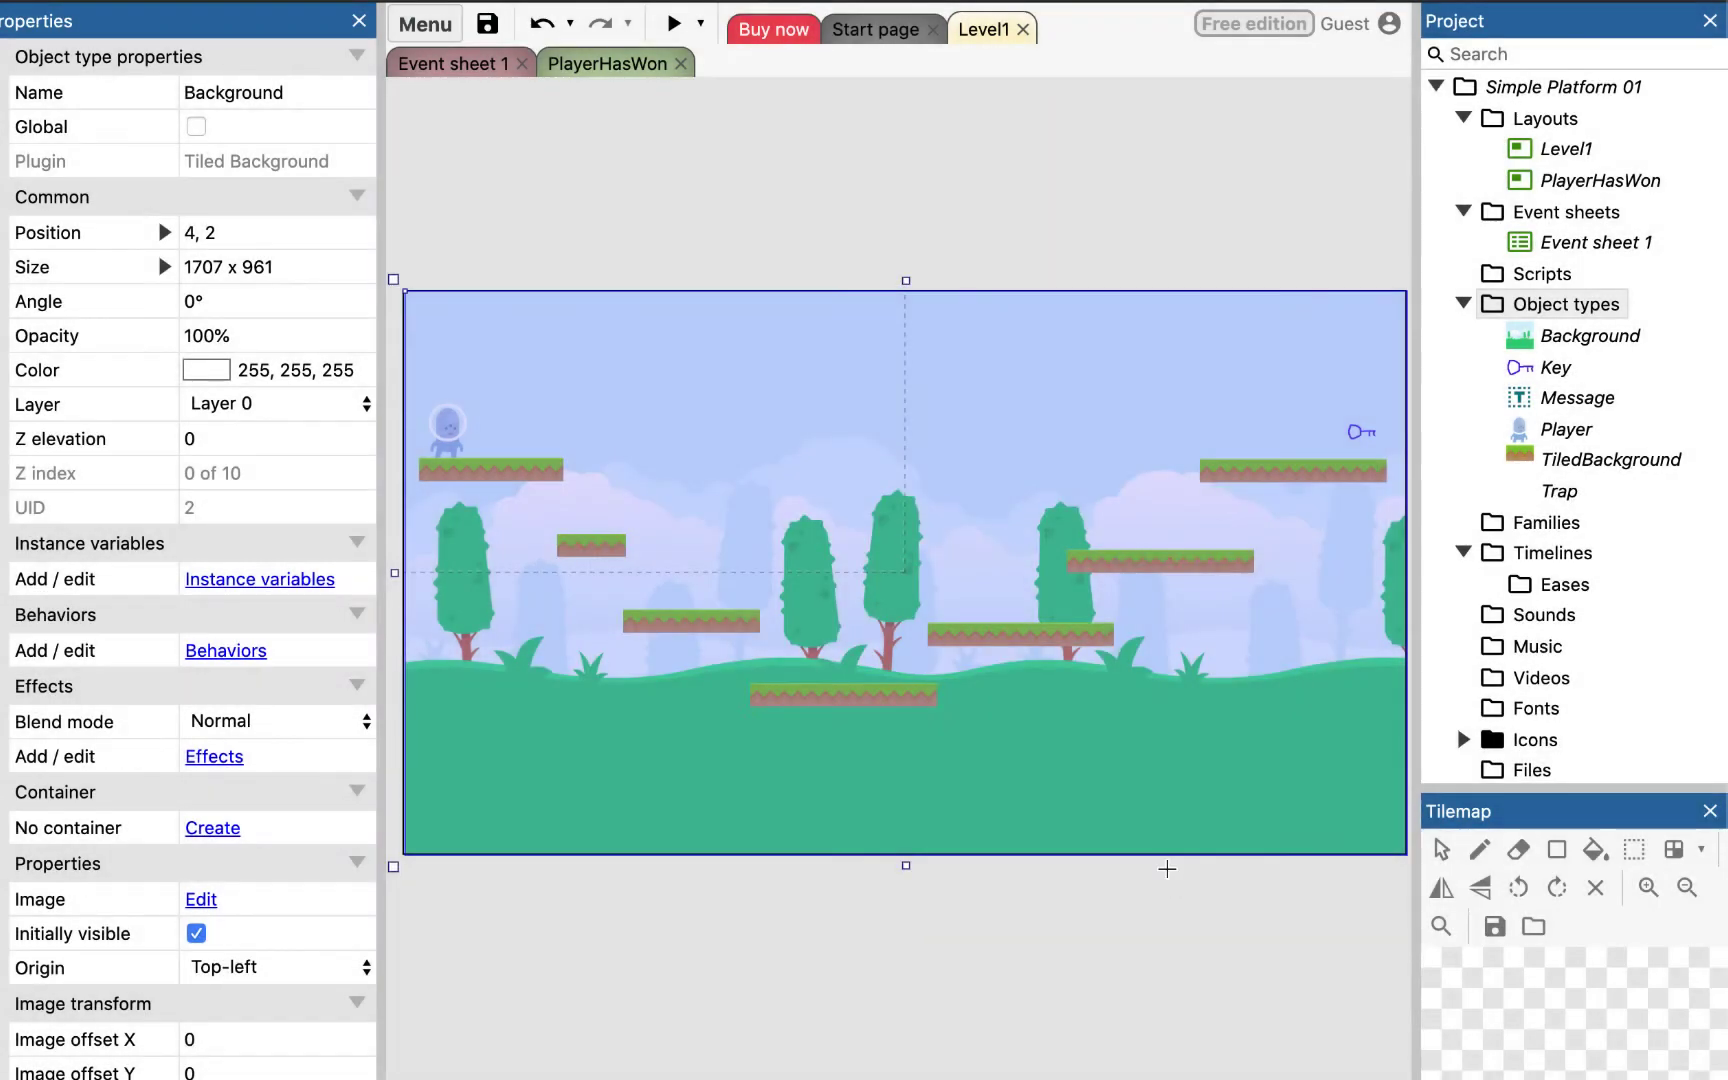
# Step: Resize the spike TiledBackground2 image canvas to 32 × 32 px and close the image editor
pyautogui.click(797, 664)
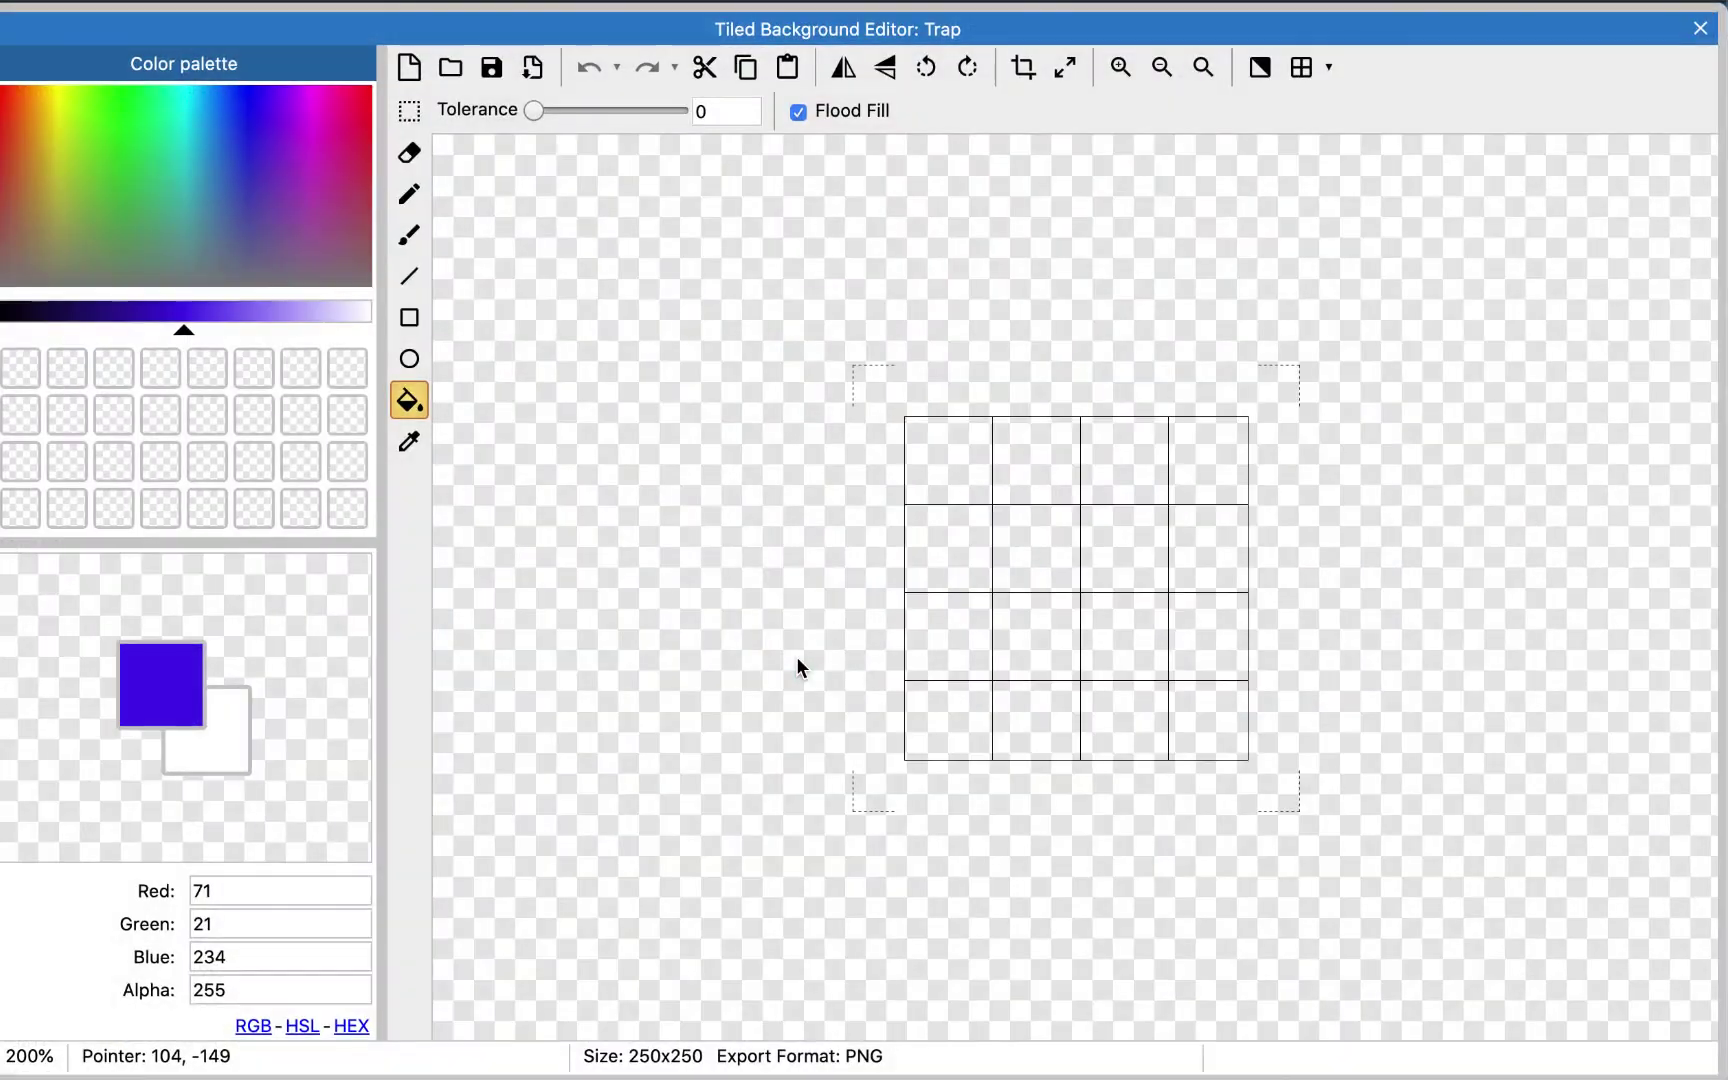
pyautogui.click(1066, 72)
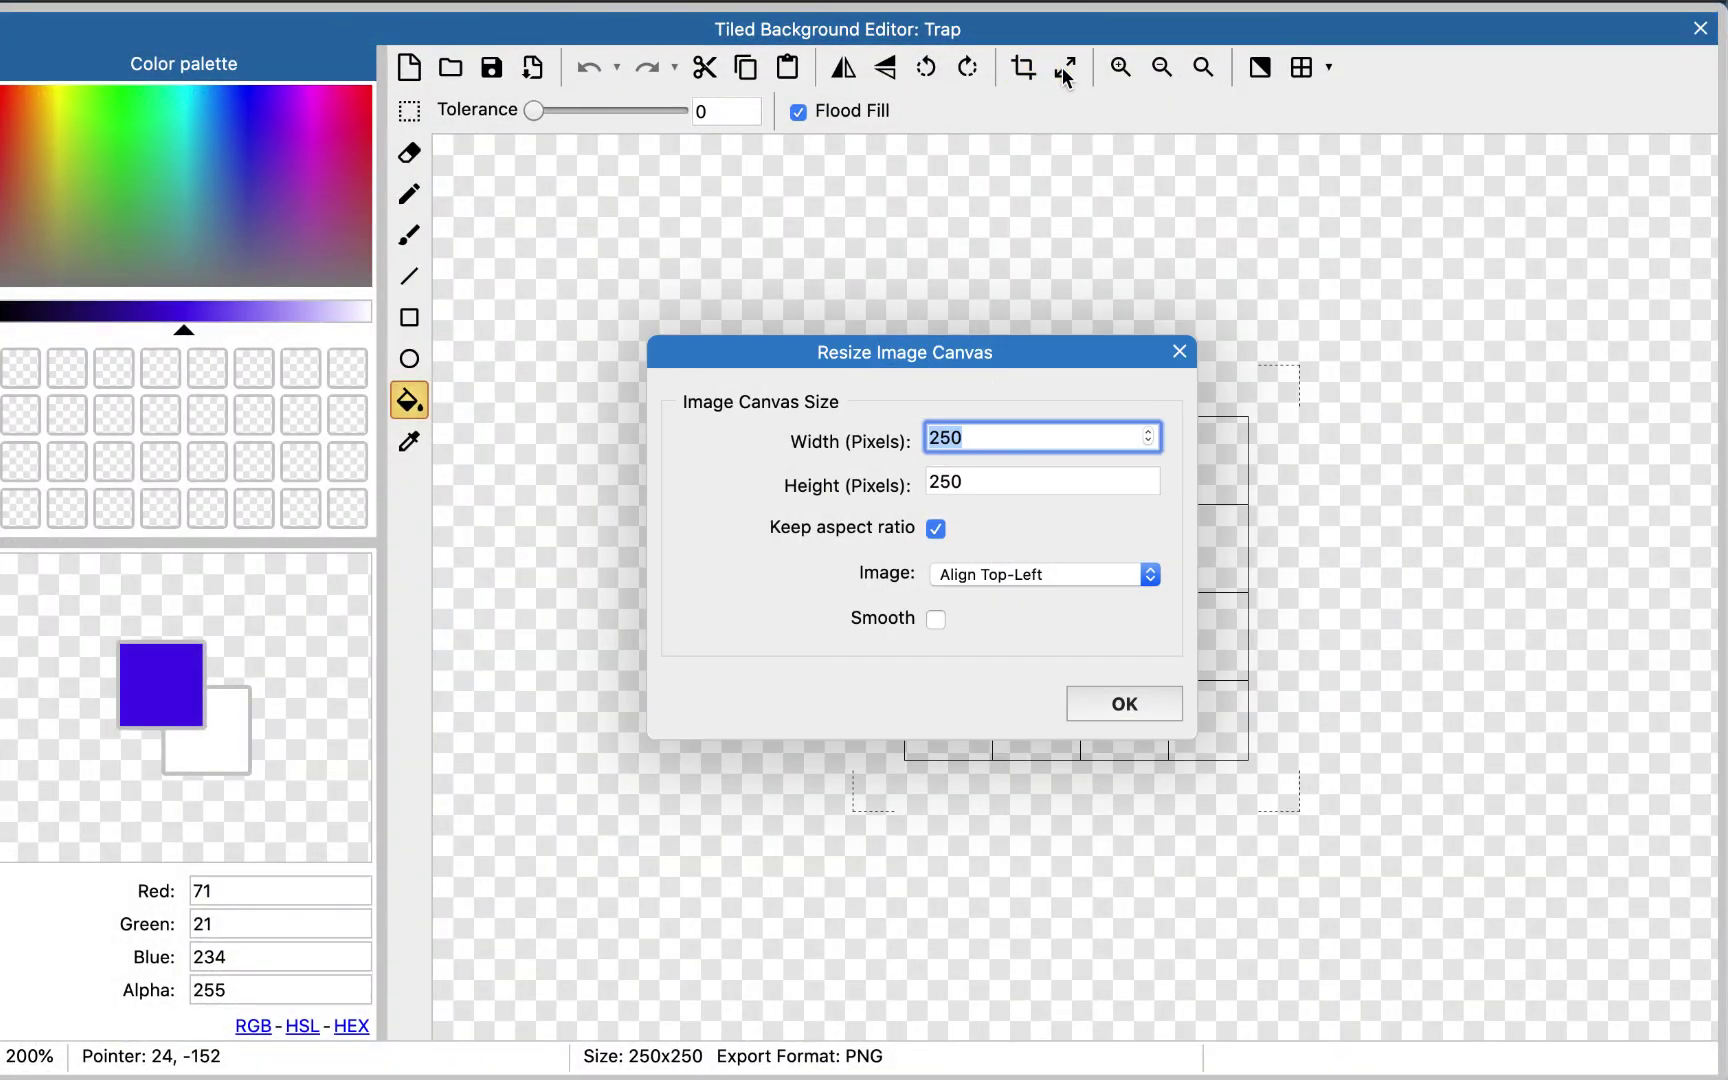
pyautogui.moveTo(990, 437); pyautogui.dragTo(822, 452)
pyautogui.write('32')
pyautogui.click(1118, 702)
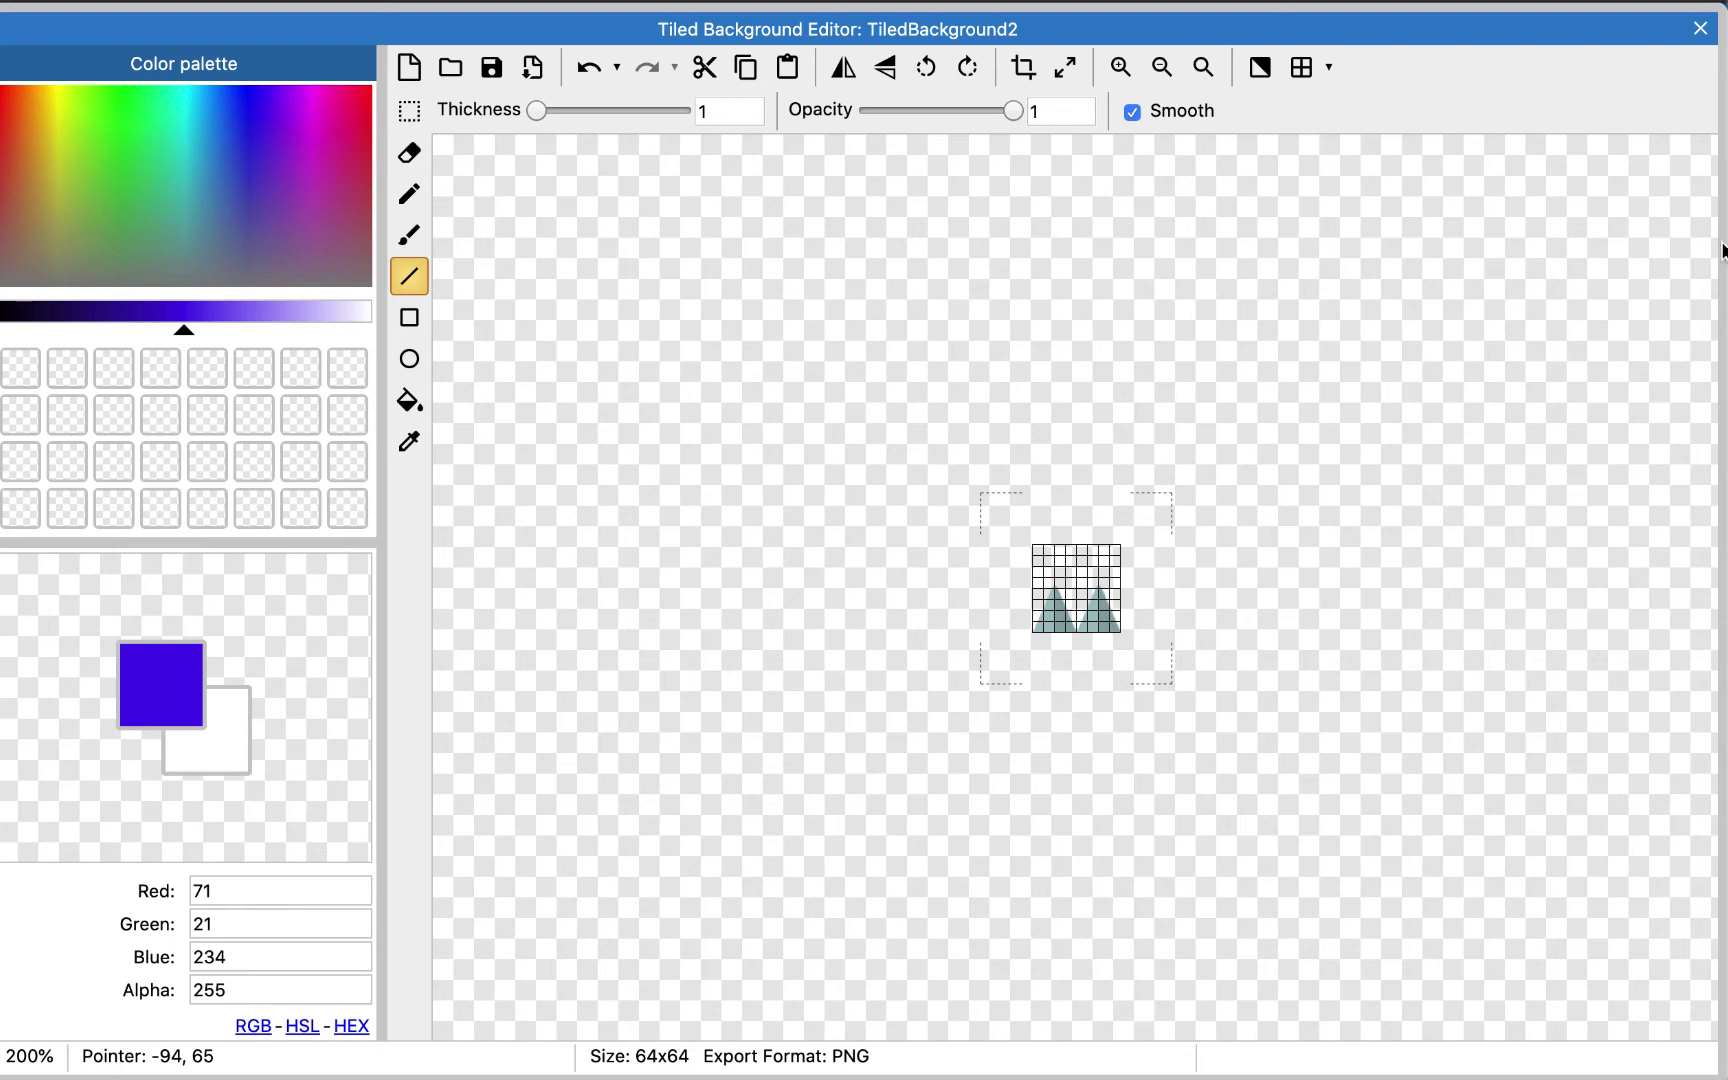
pyautogui.click(1700, 35)
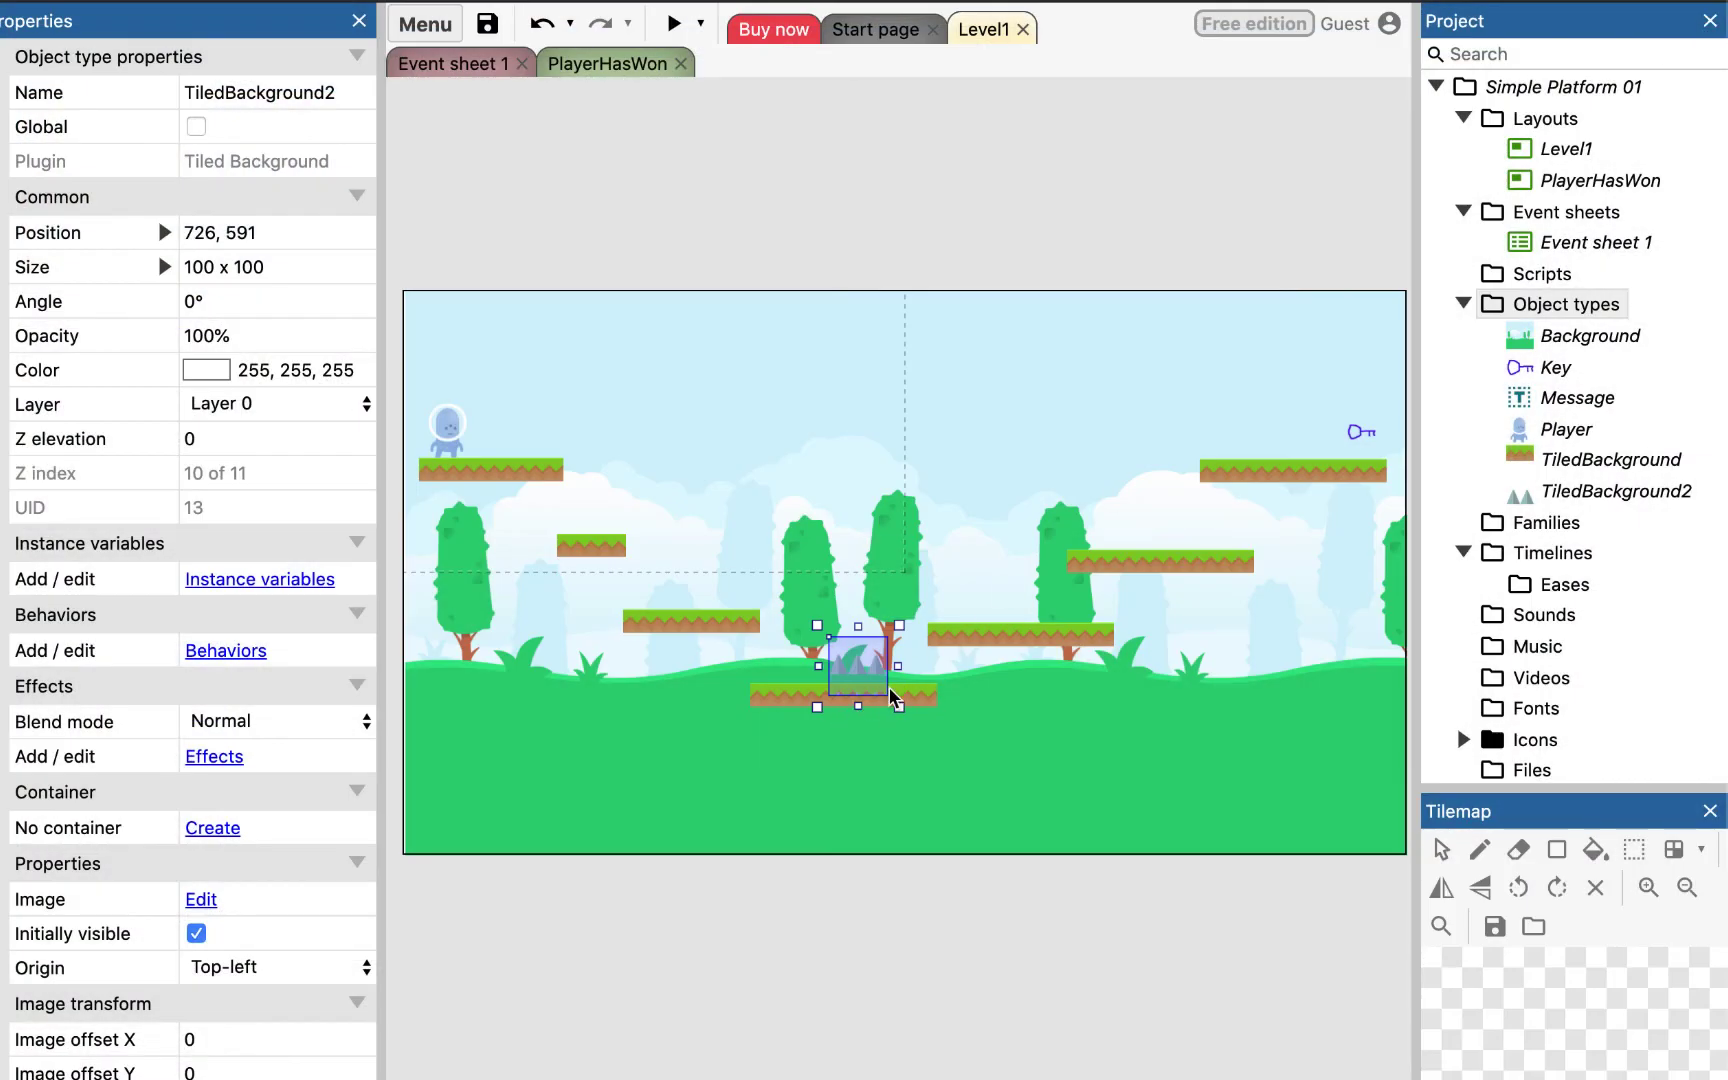
# Step: Move the spike trap onto the left middle platform and stretch it to about 193 × 100
pyautogui.moveTo(860, 677); pyautogui.dragTo(735, 611)
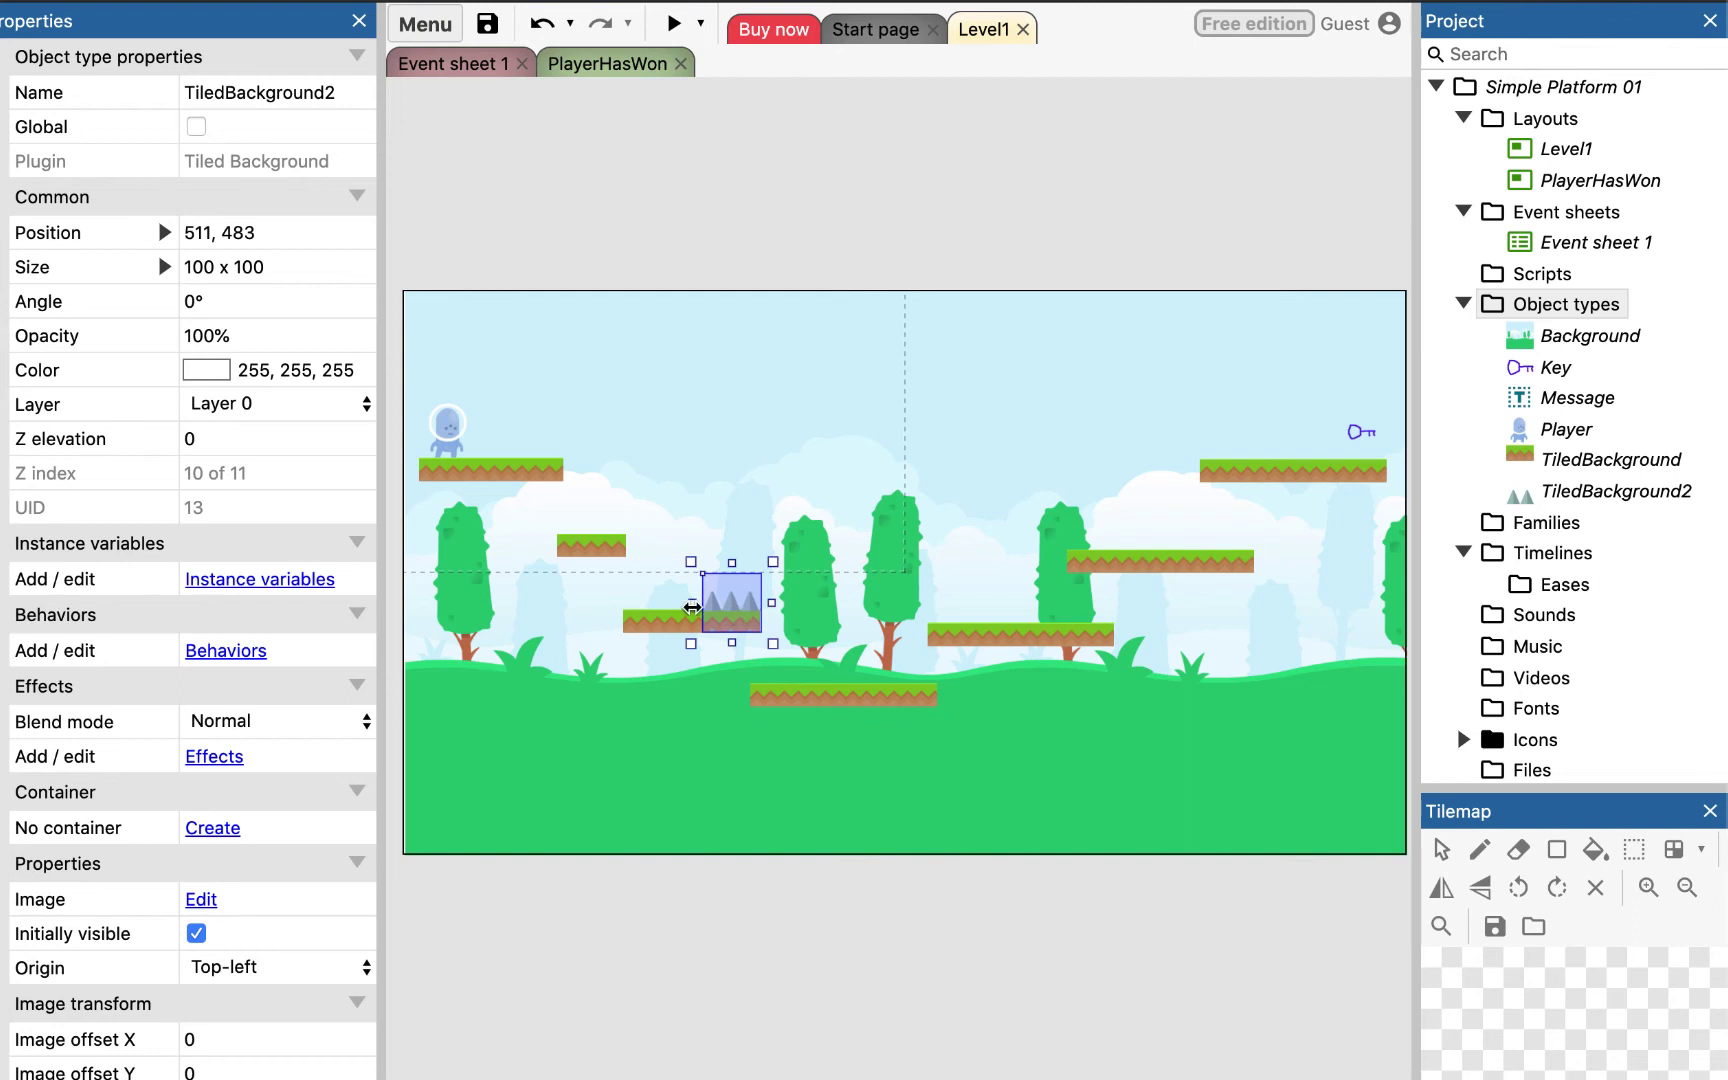
pyautogui.moveTo(692, 607); pyautogui.dragTo(662, 611)
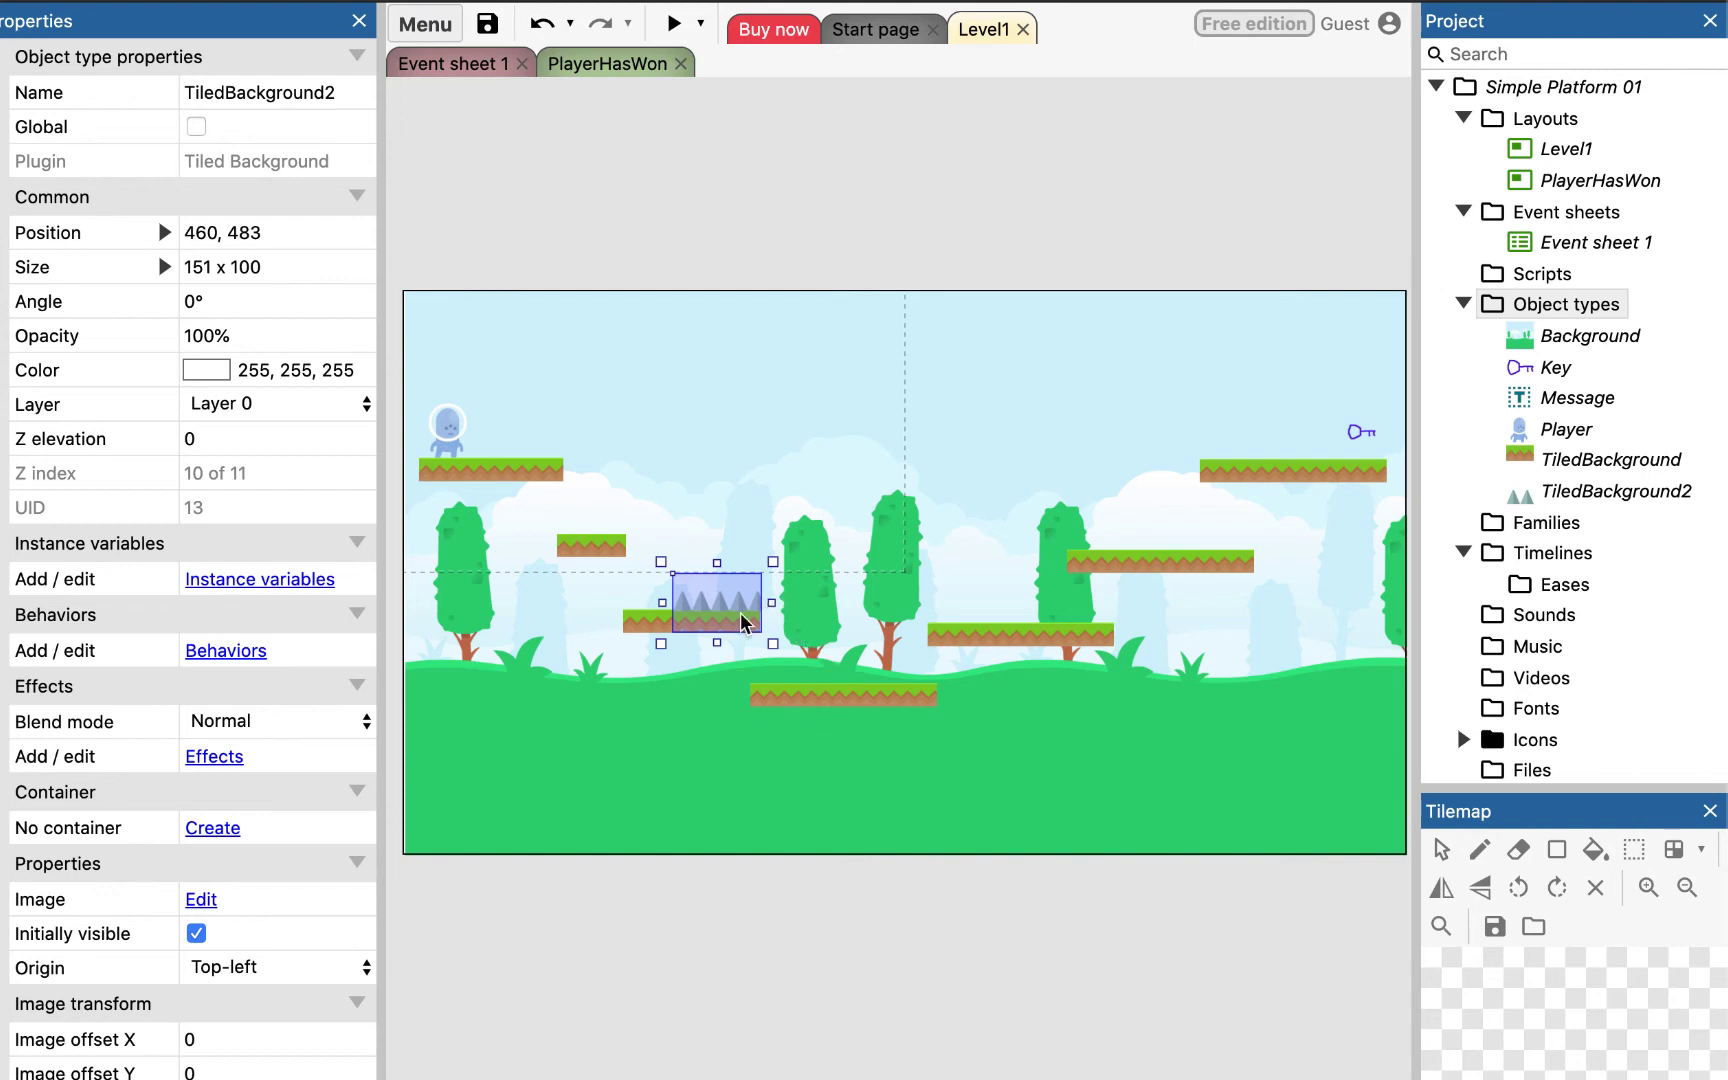
pyautogui.moveTo(667, 603)
pyautogui.mouseDown()
pyautogui.moveTo(613, 604)
pyautogui.moveTo(637, 601)
pyautogui.mouseUp()
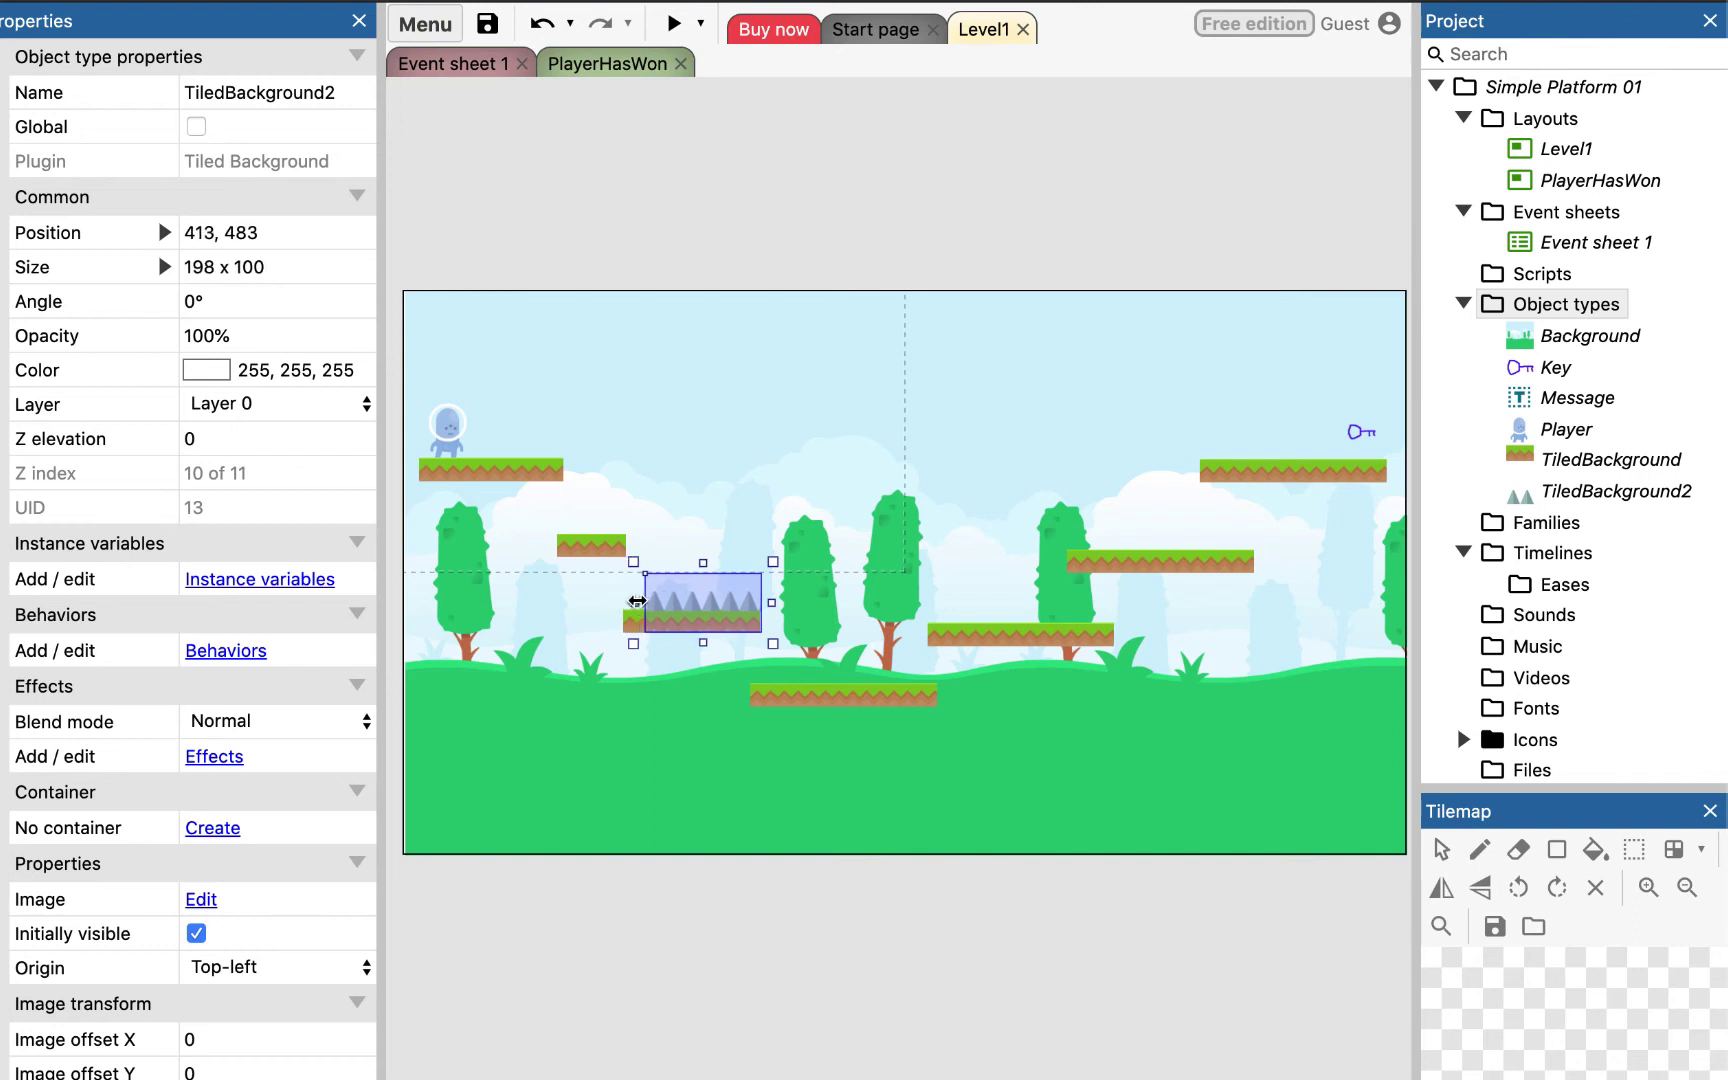
pyautogui.moveTo(776, 602); pyautogui.dragTo(753, 603)
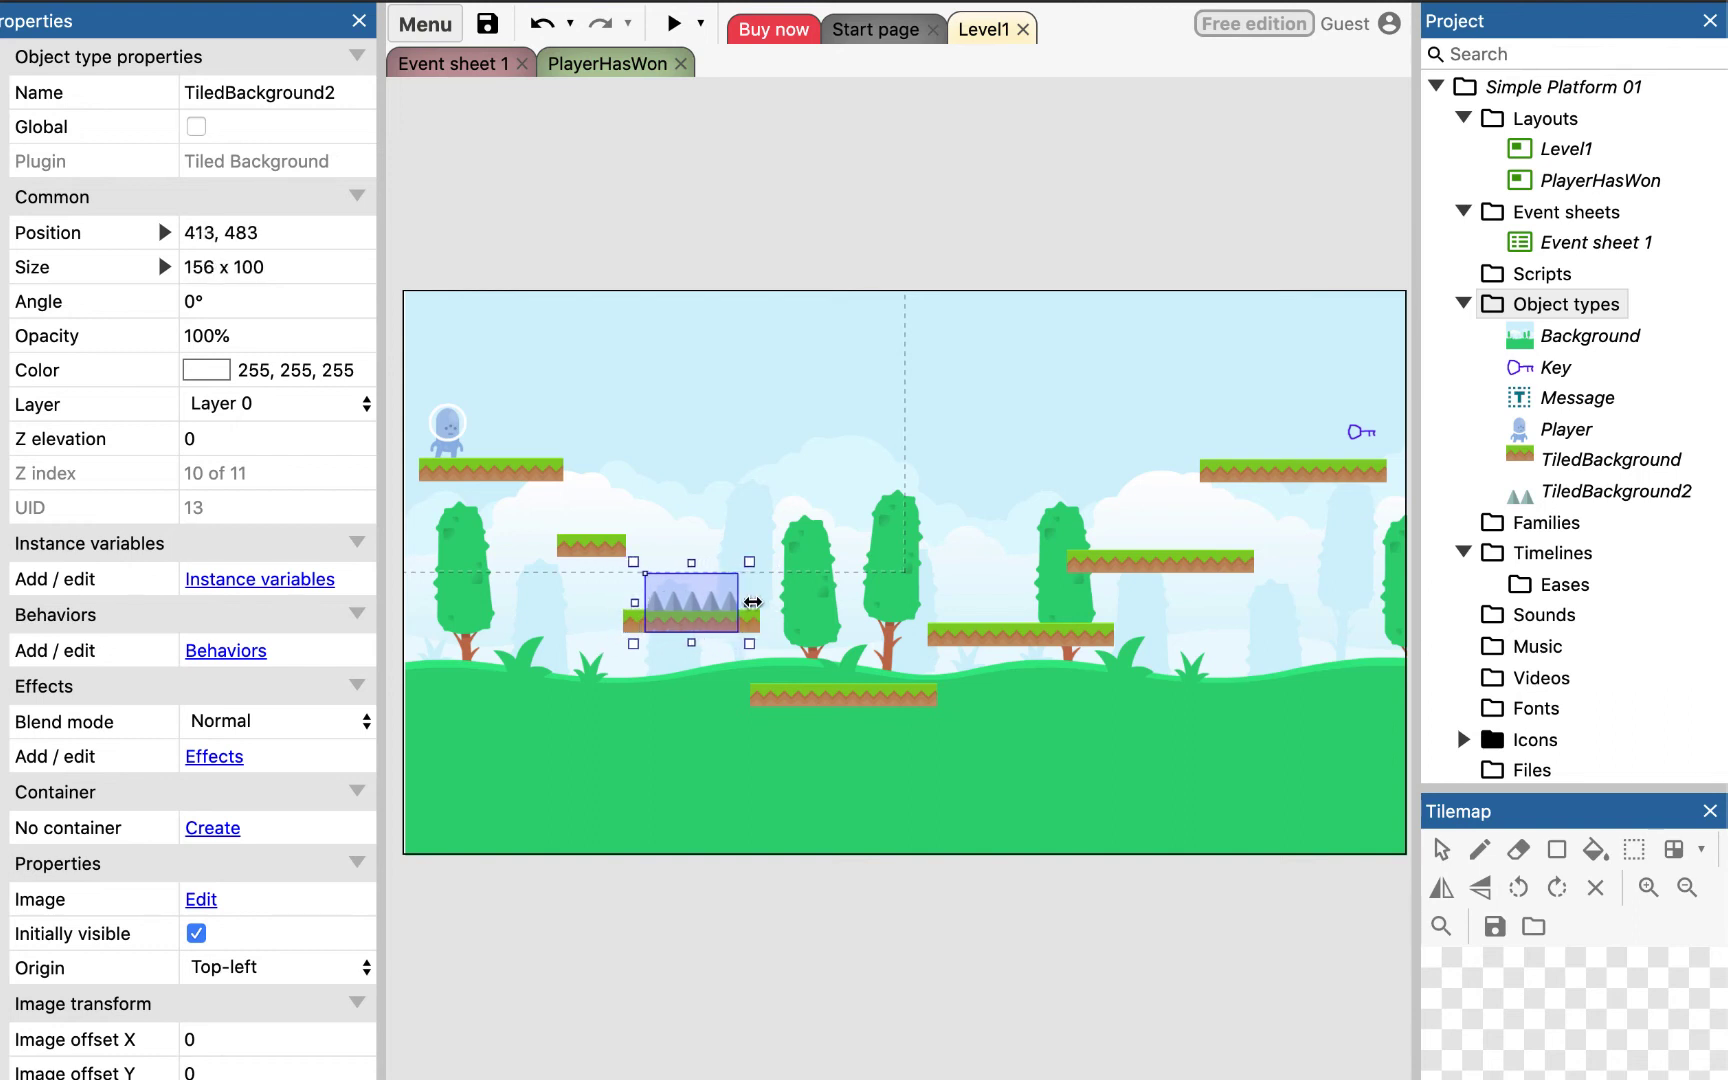
pyautogui.moveTo(633, 603); pyautogui.dragTo(615, 606)
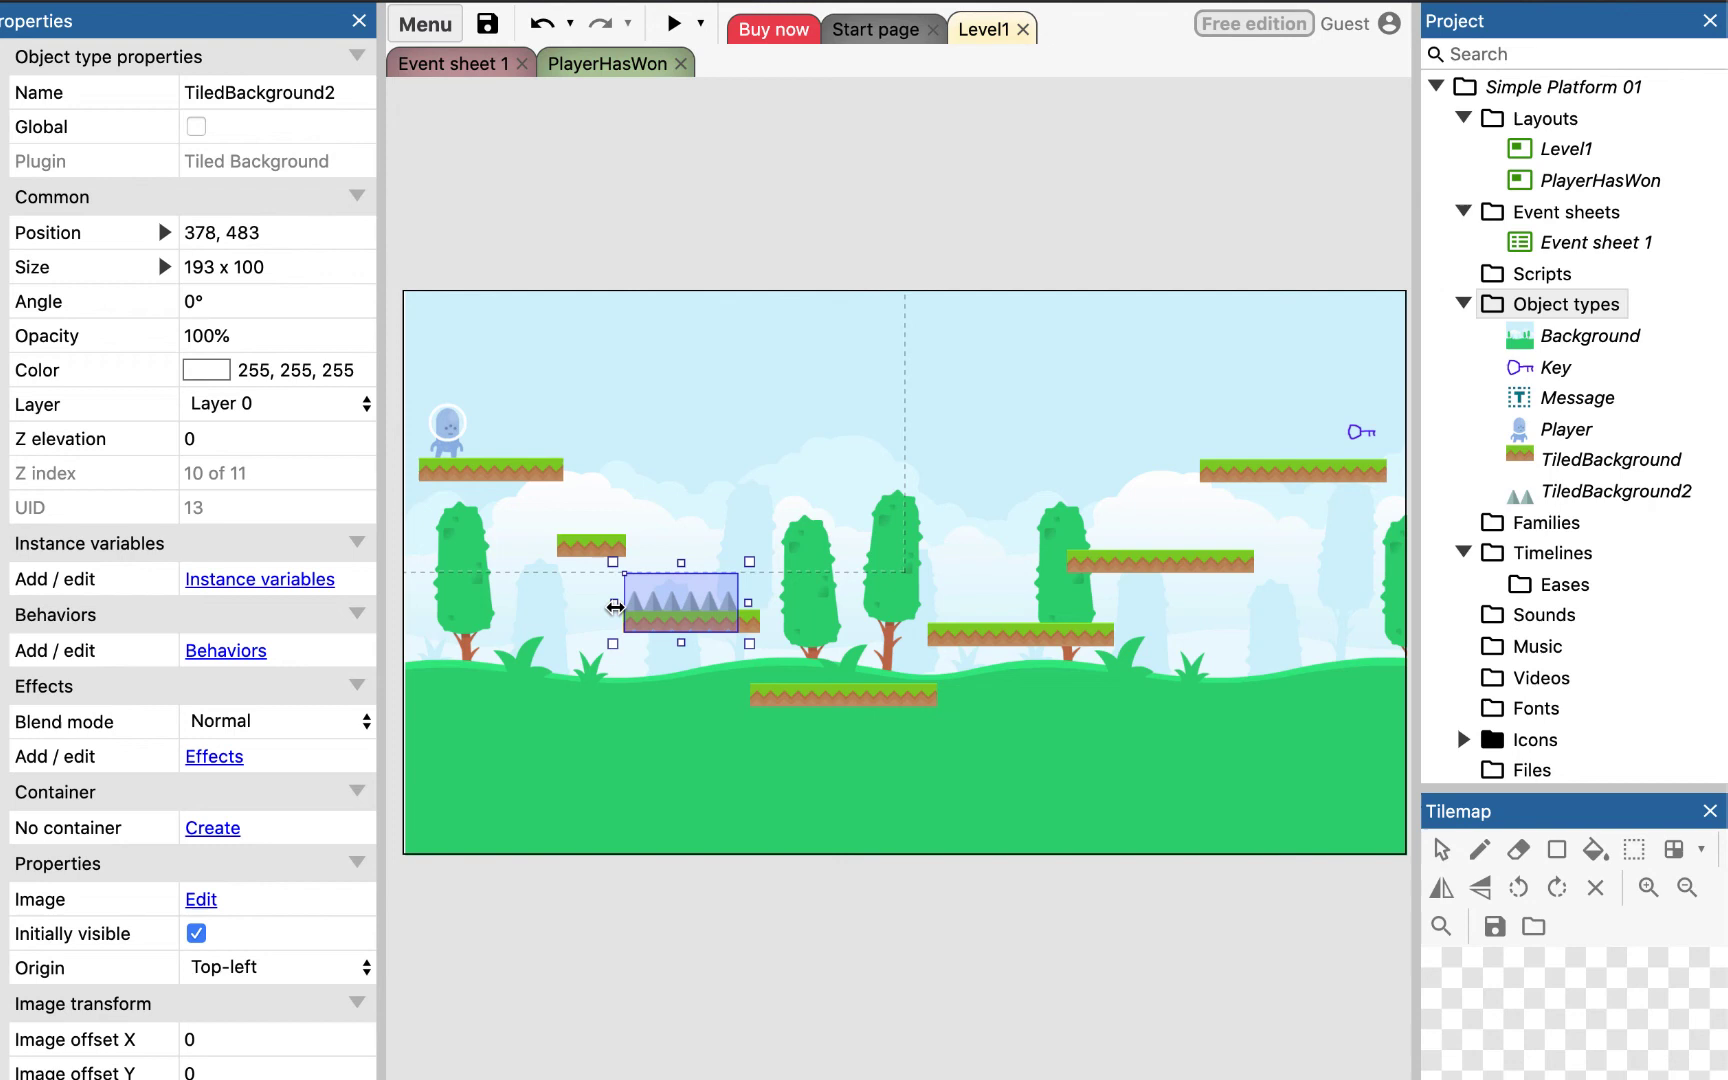
# Step: On Event sheet 1, add event 2: Player On collision with TiledBackground2
pyautogui.click(437, 66)
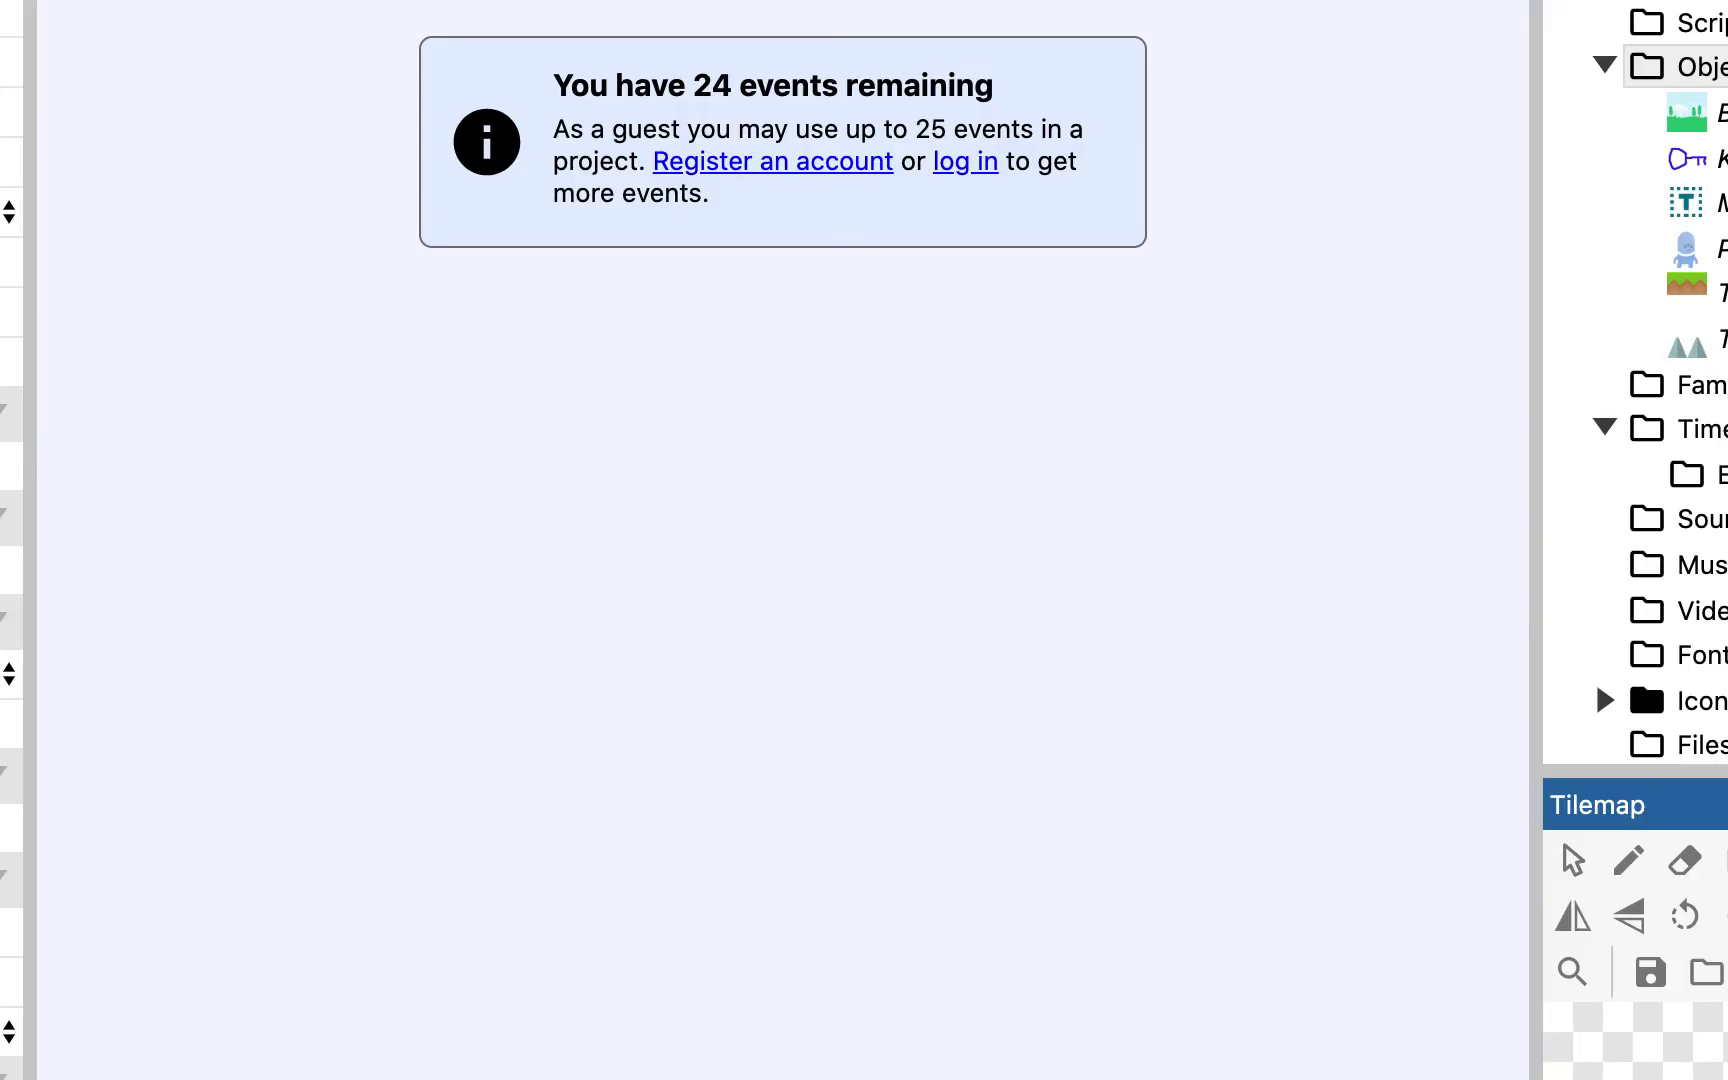
pyautogui.press('e')
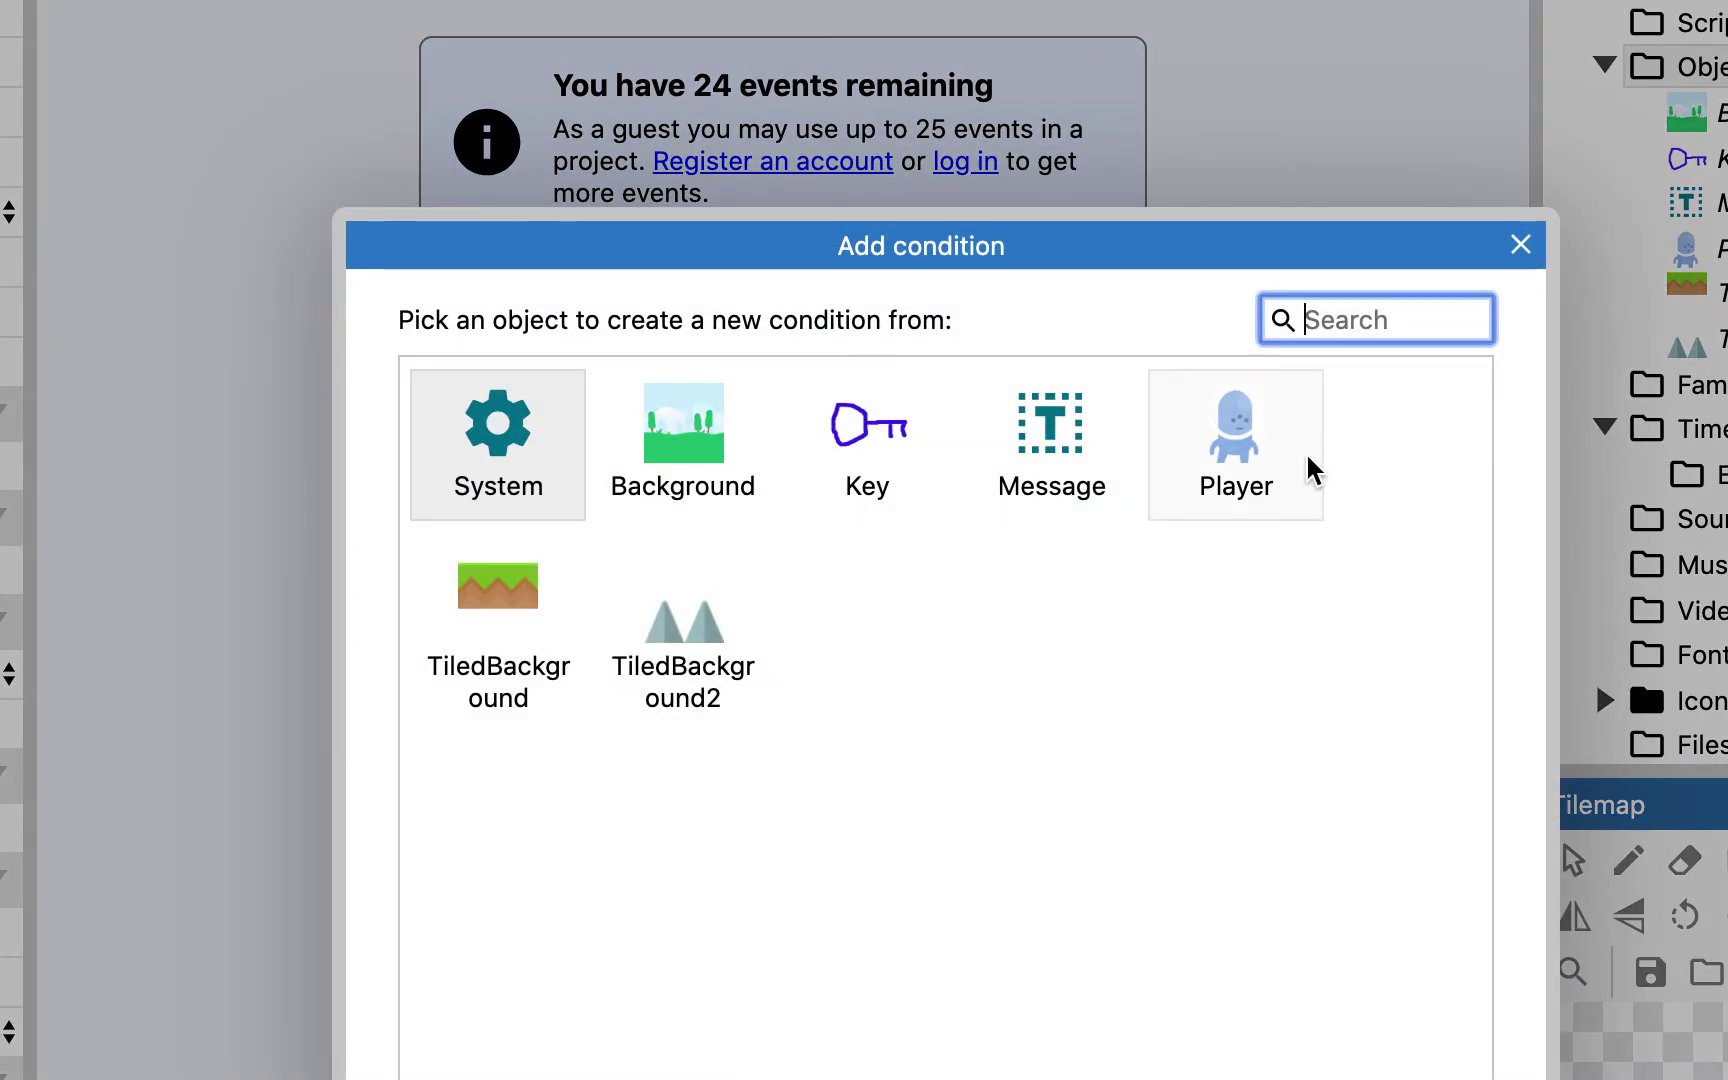
pyautogui.click(1262, 452)
pyautogui.press('Return')
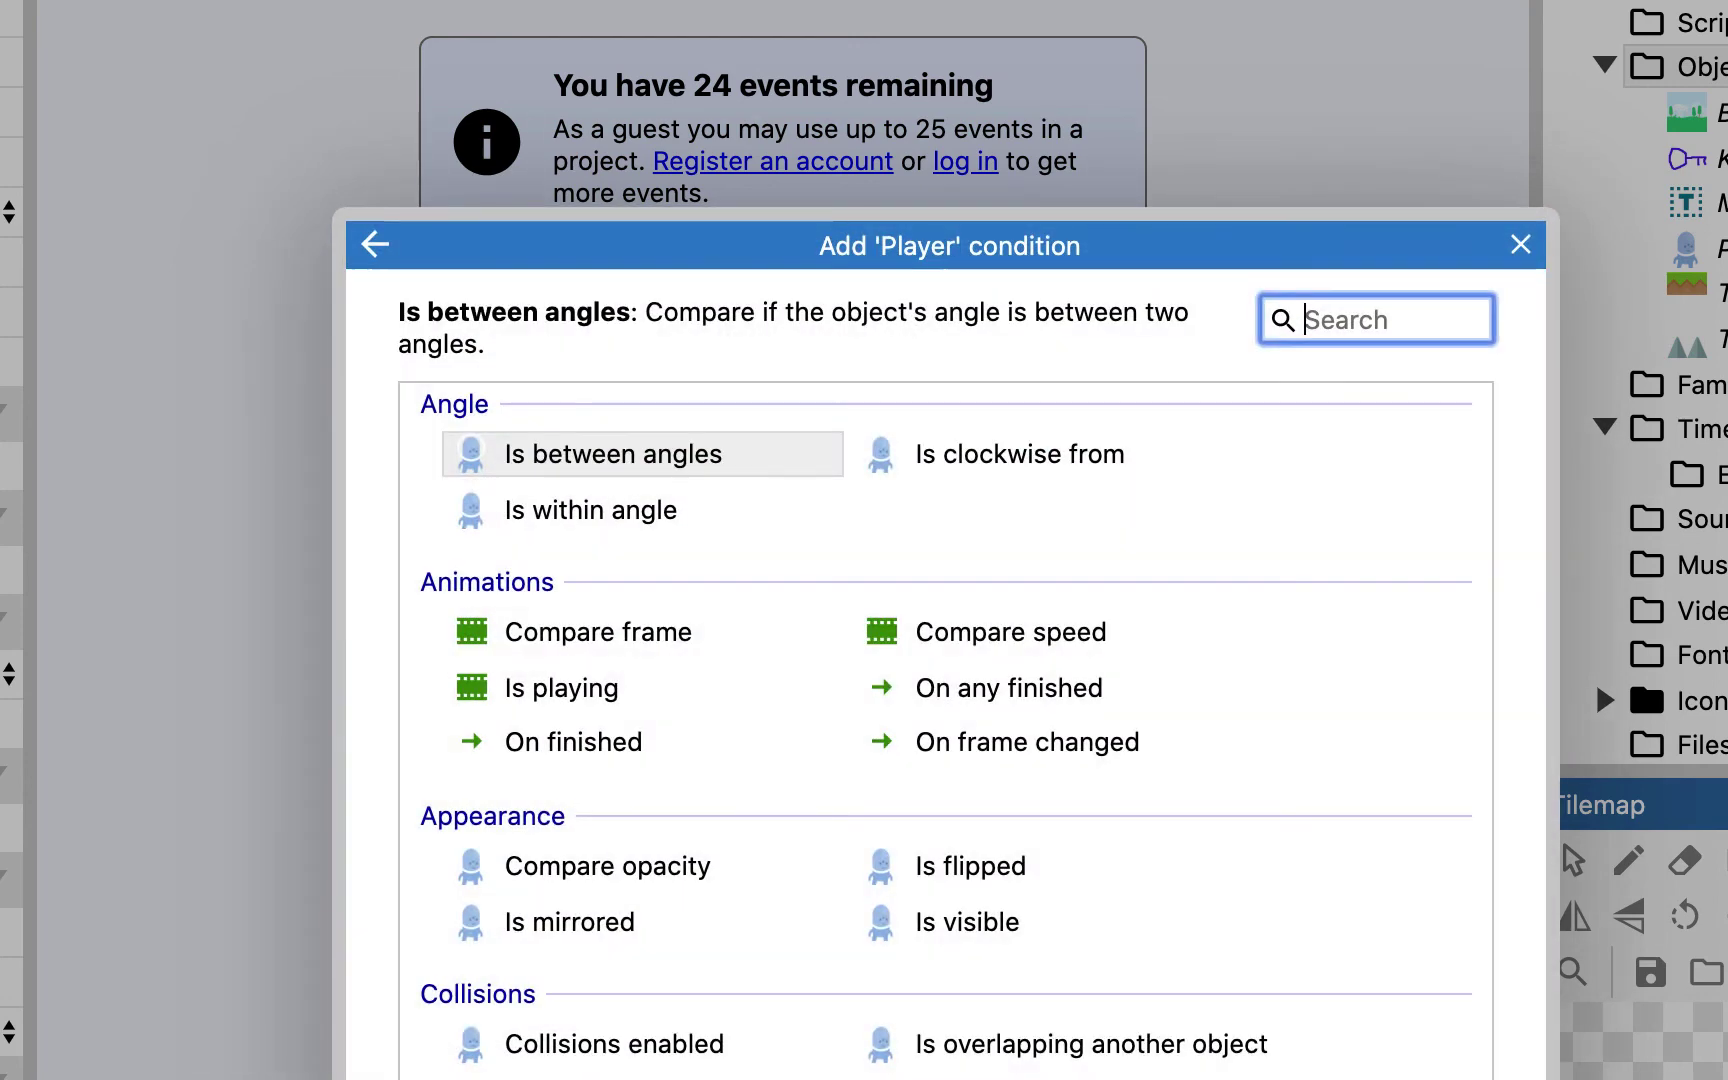
pyautogui.scroll(-5, 1138, 940)
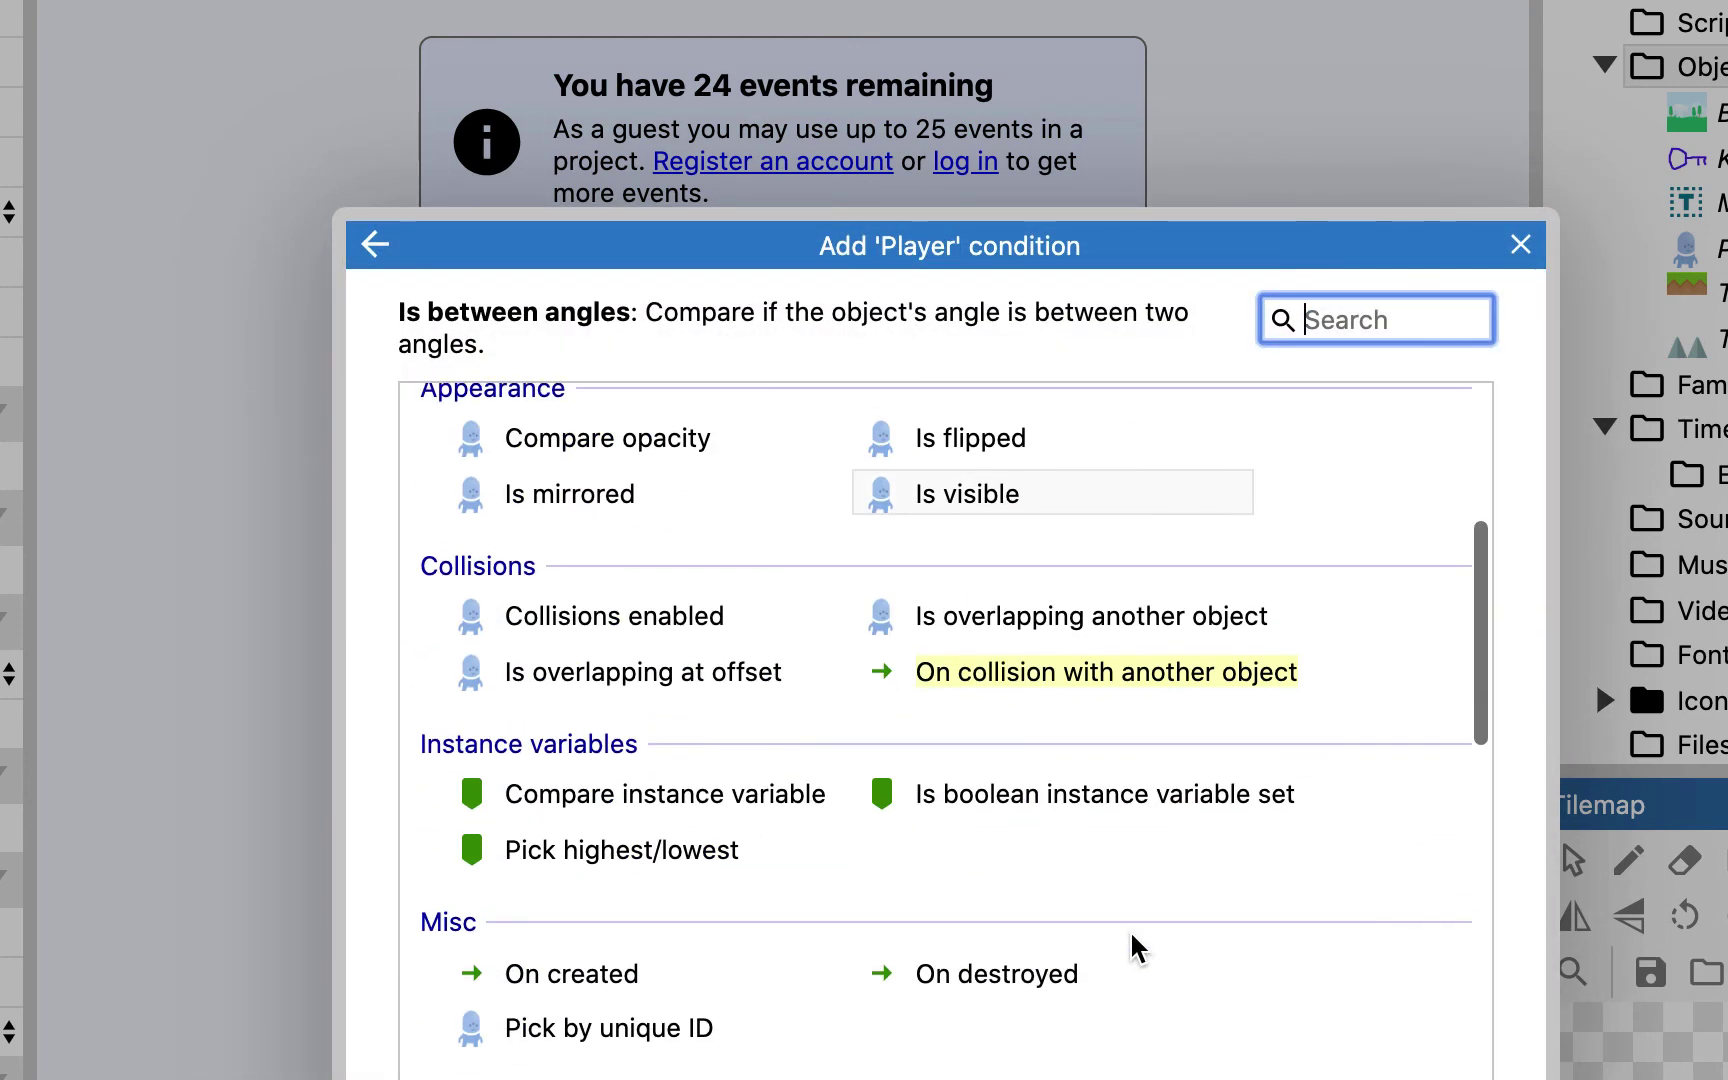
pyautogui.click(1118, 680)
pyautogui.click(862, 350)
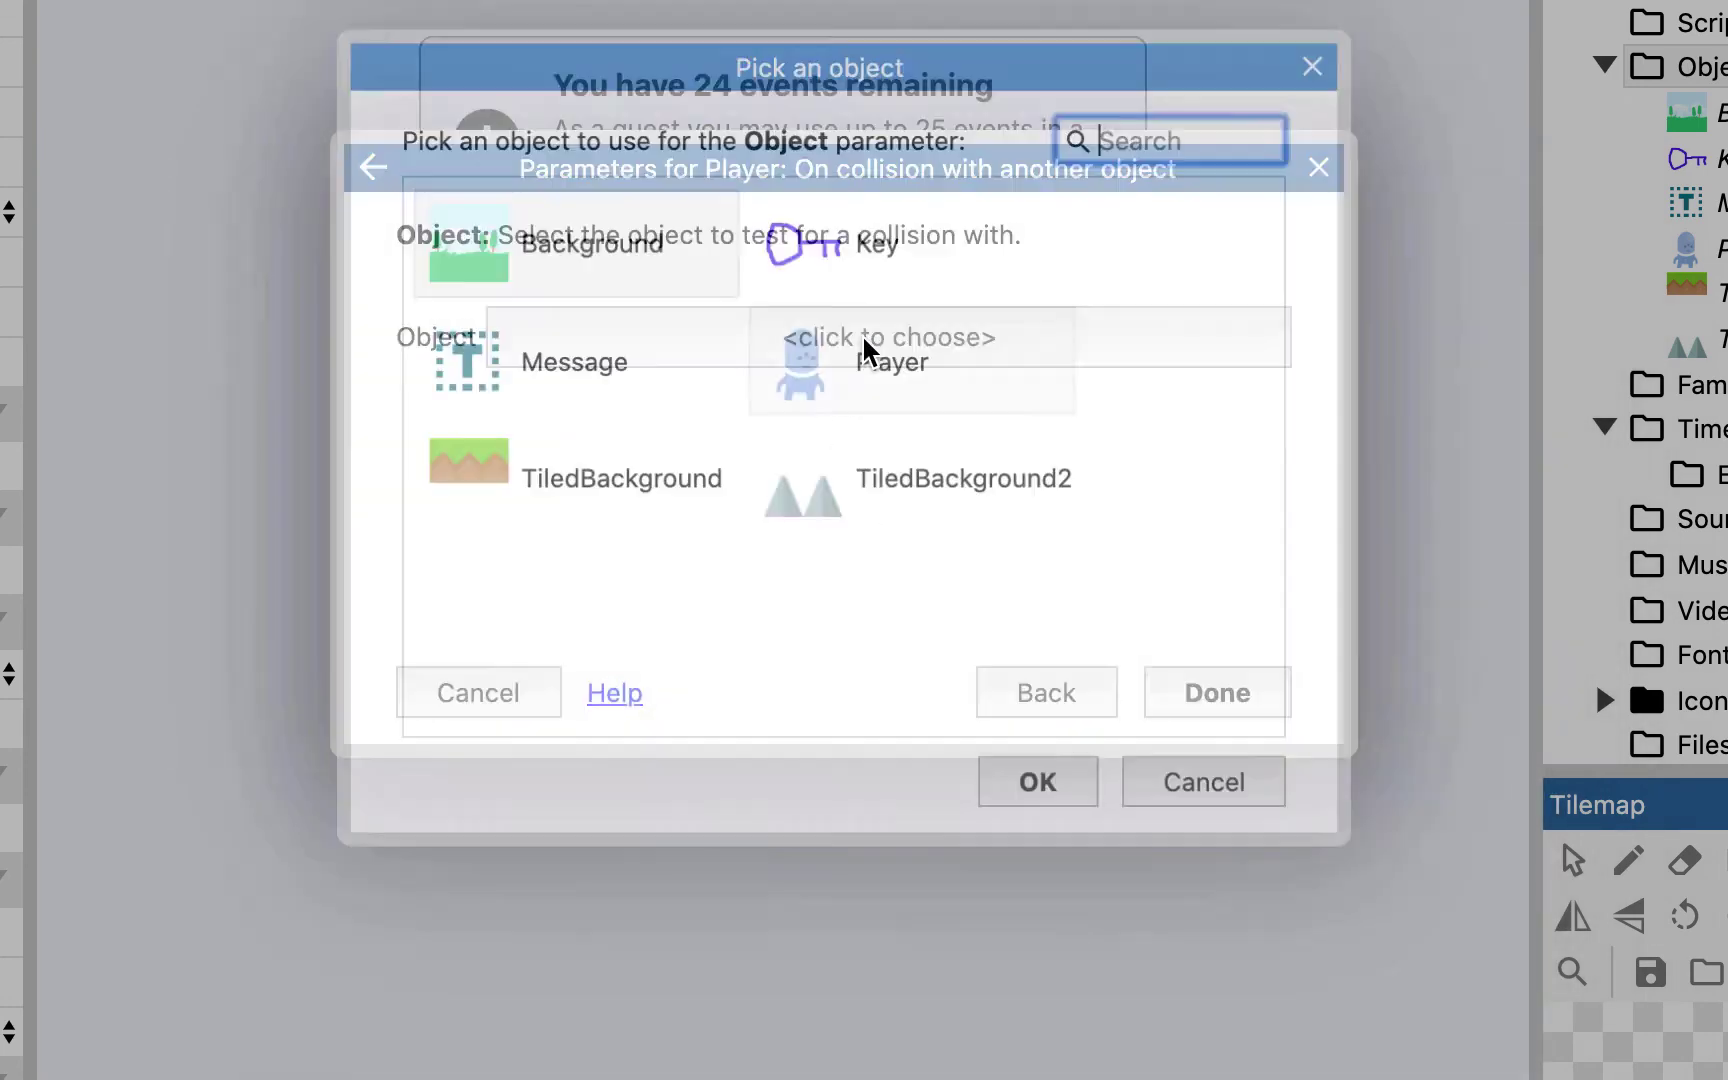
pyautogui.click(877, 493)
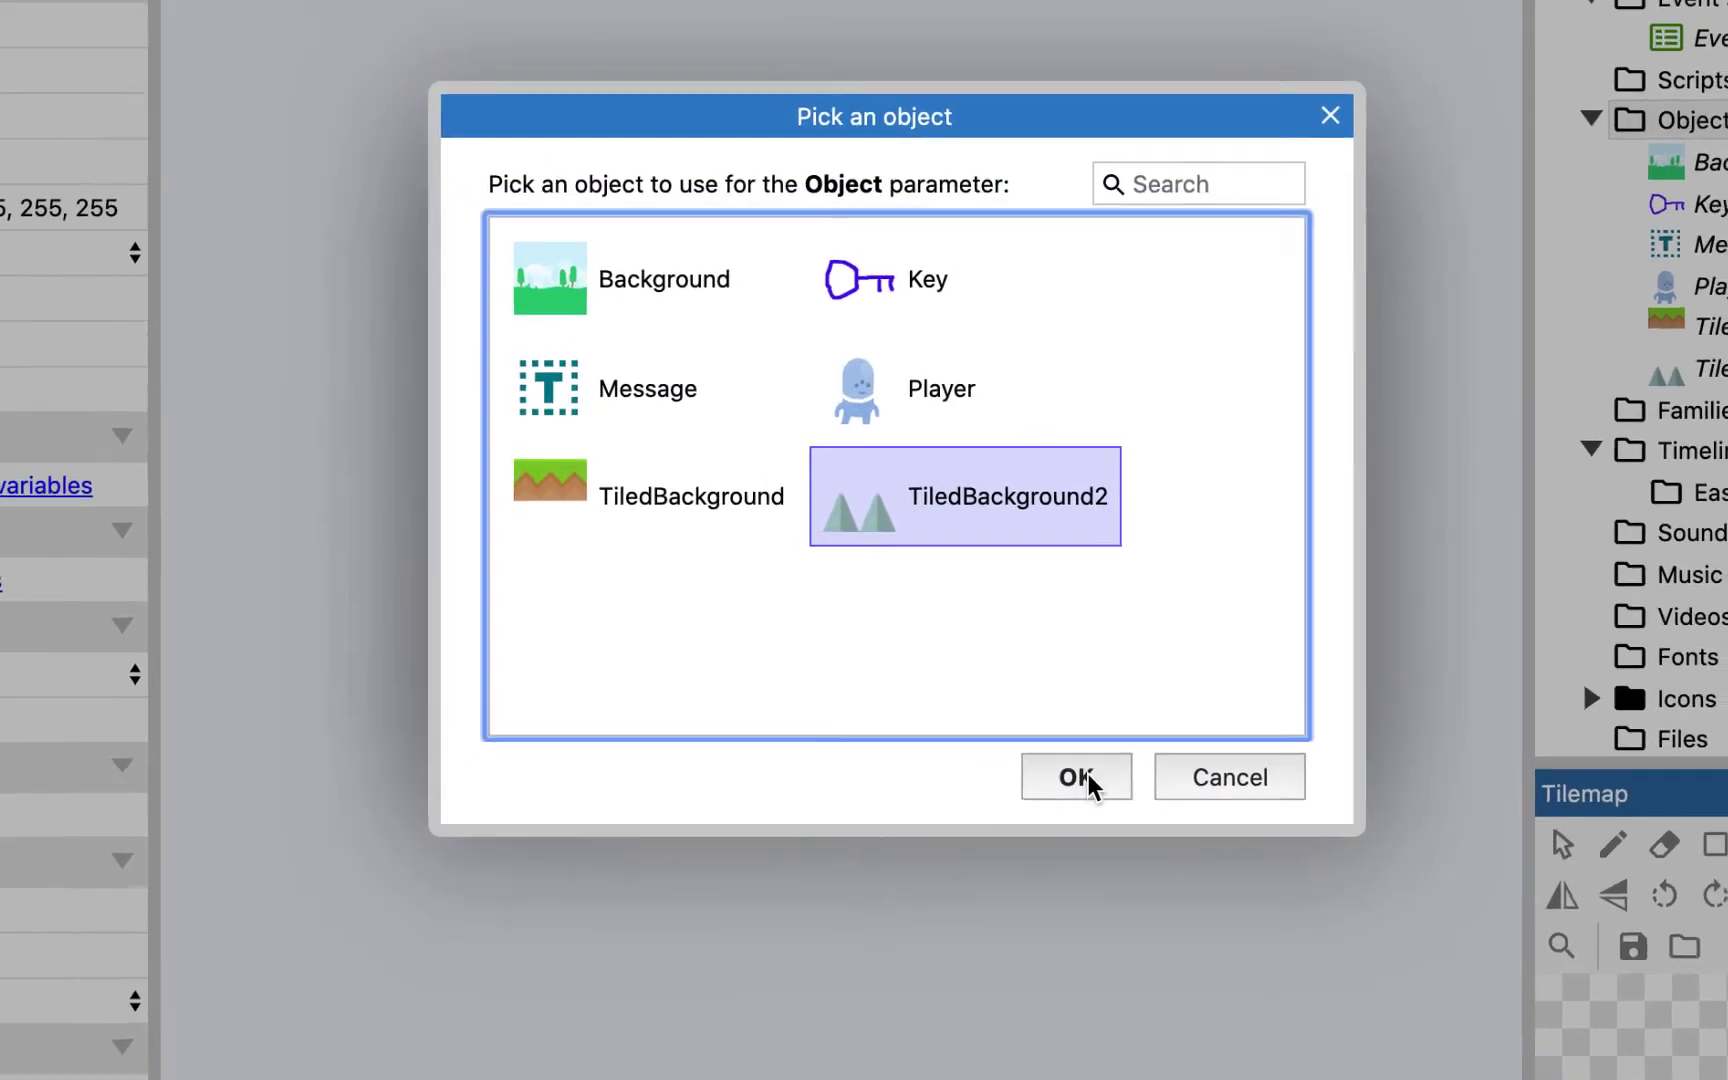
pyautogui.click(1040, 786)
pyautogui.click(1321, 685)
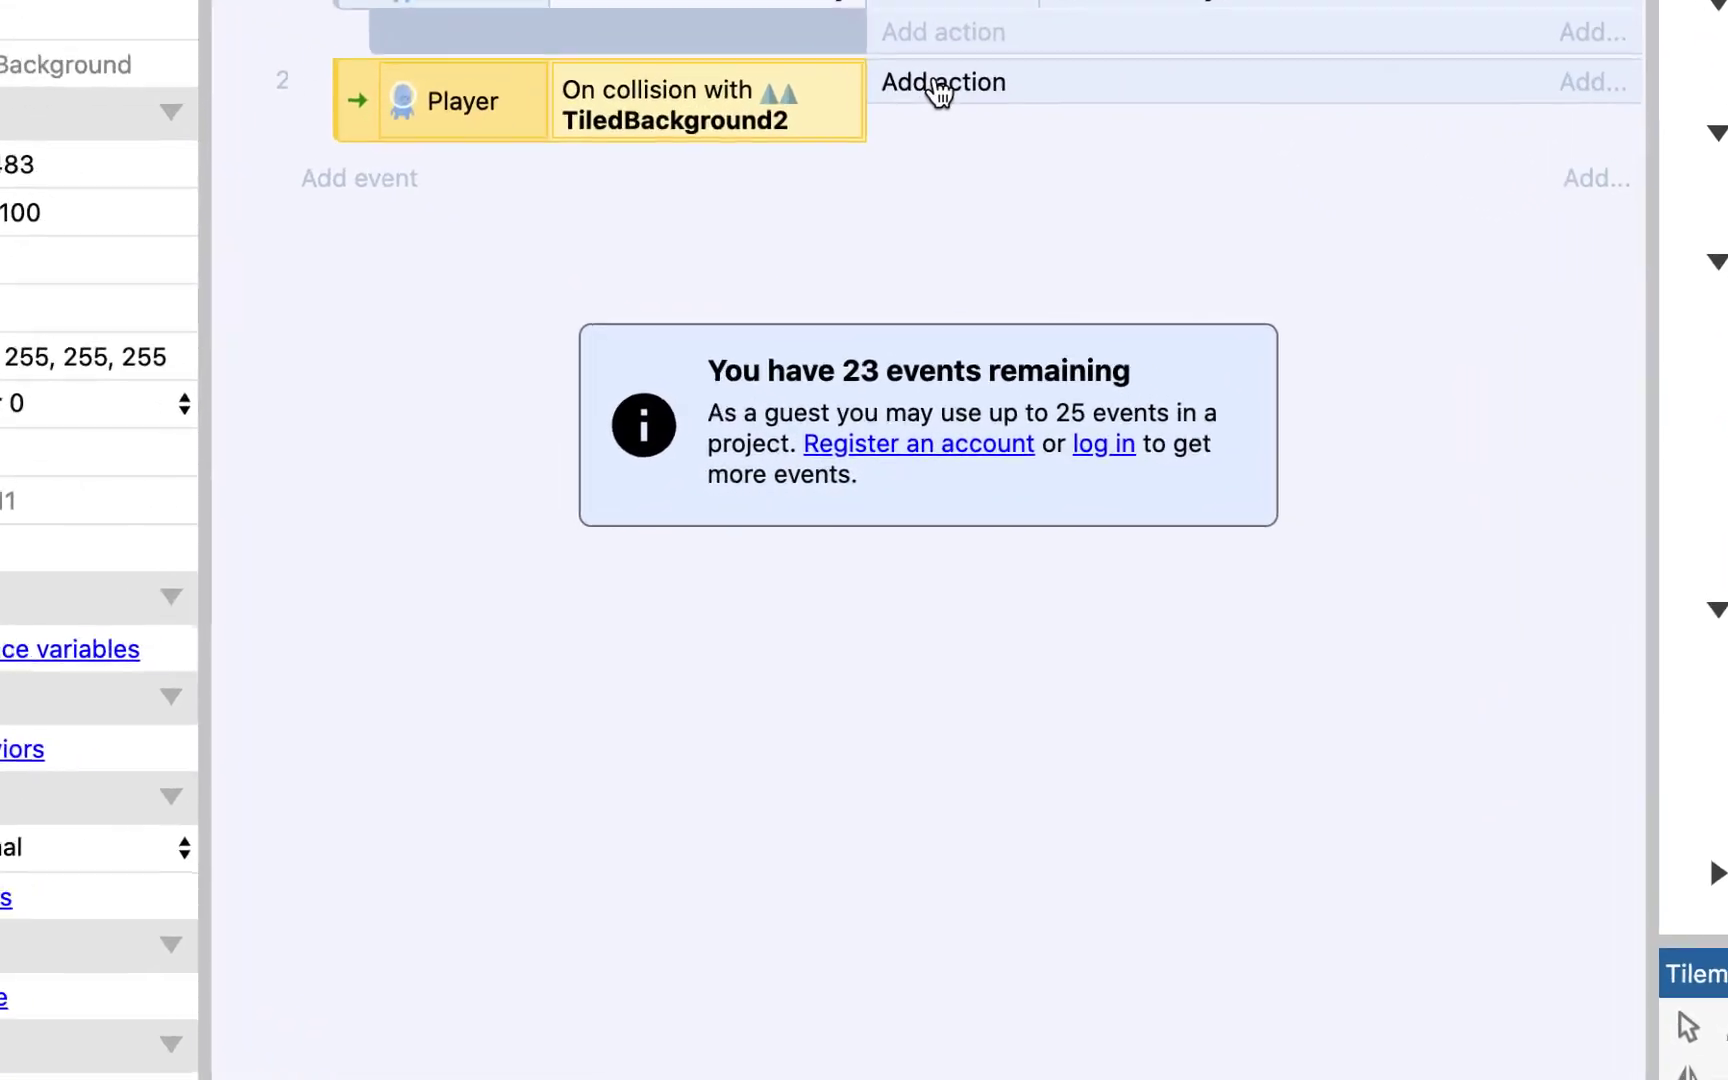
# Step: Give event 2 the System Restart layout action
pyautogui.click(1108, 266)
pyautogui.click(644, 608)
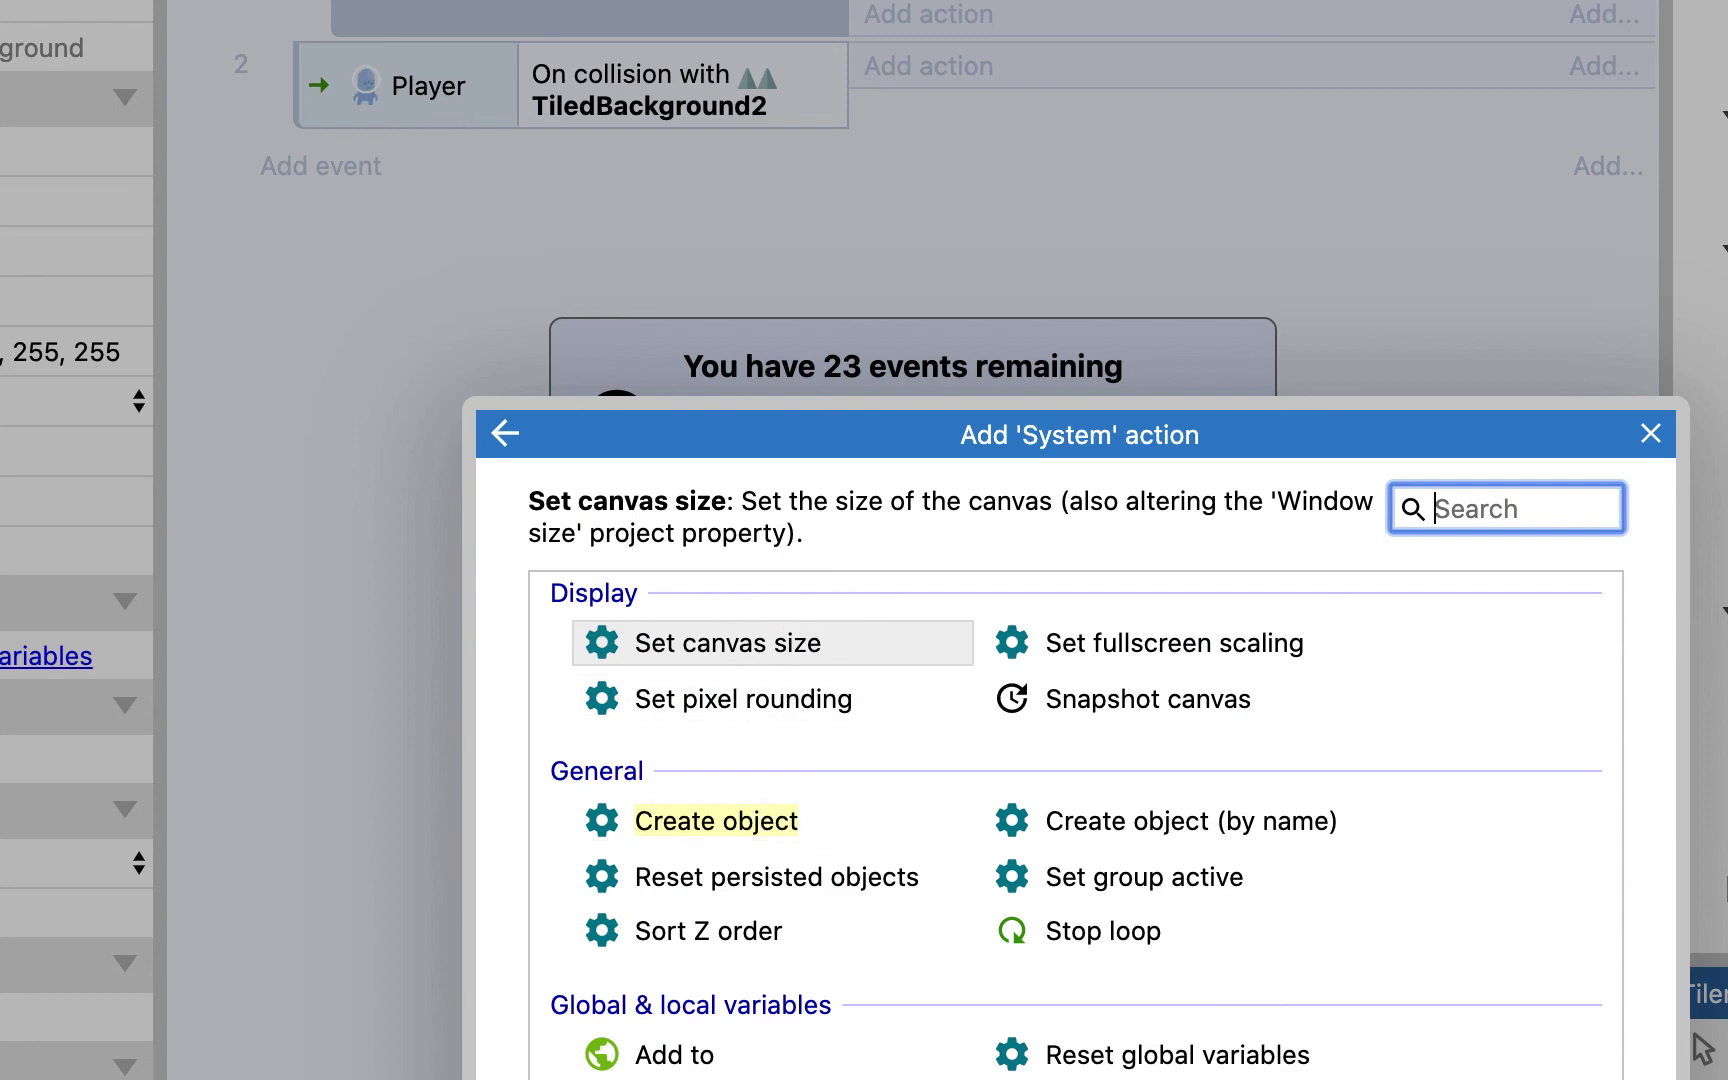
pyautogui.scroll(-5, 807, 810)
pyautogui.scroll(-10, 1075, 830)
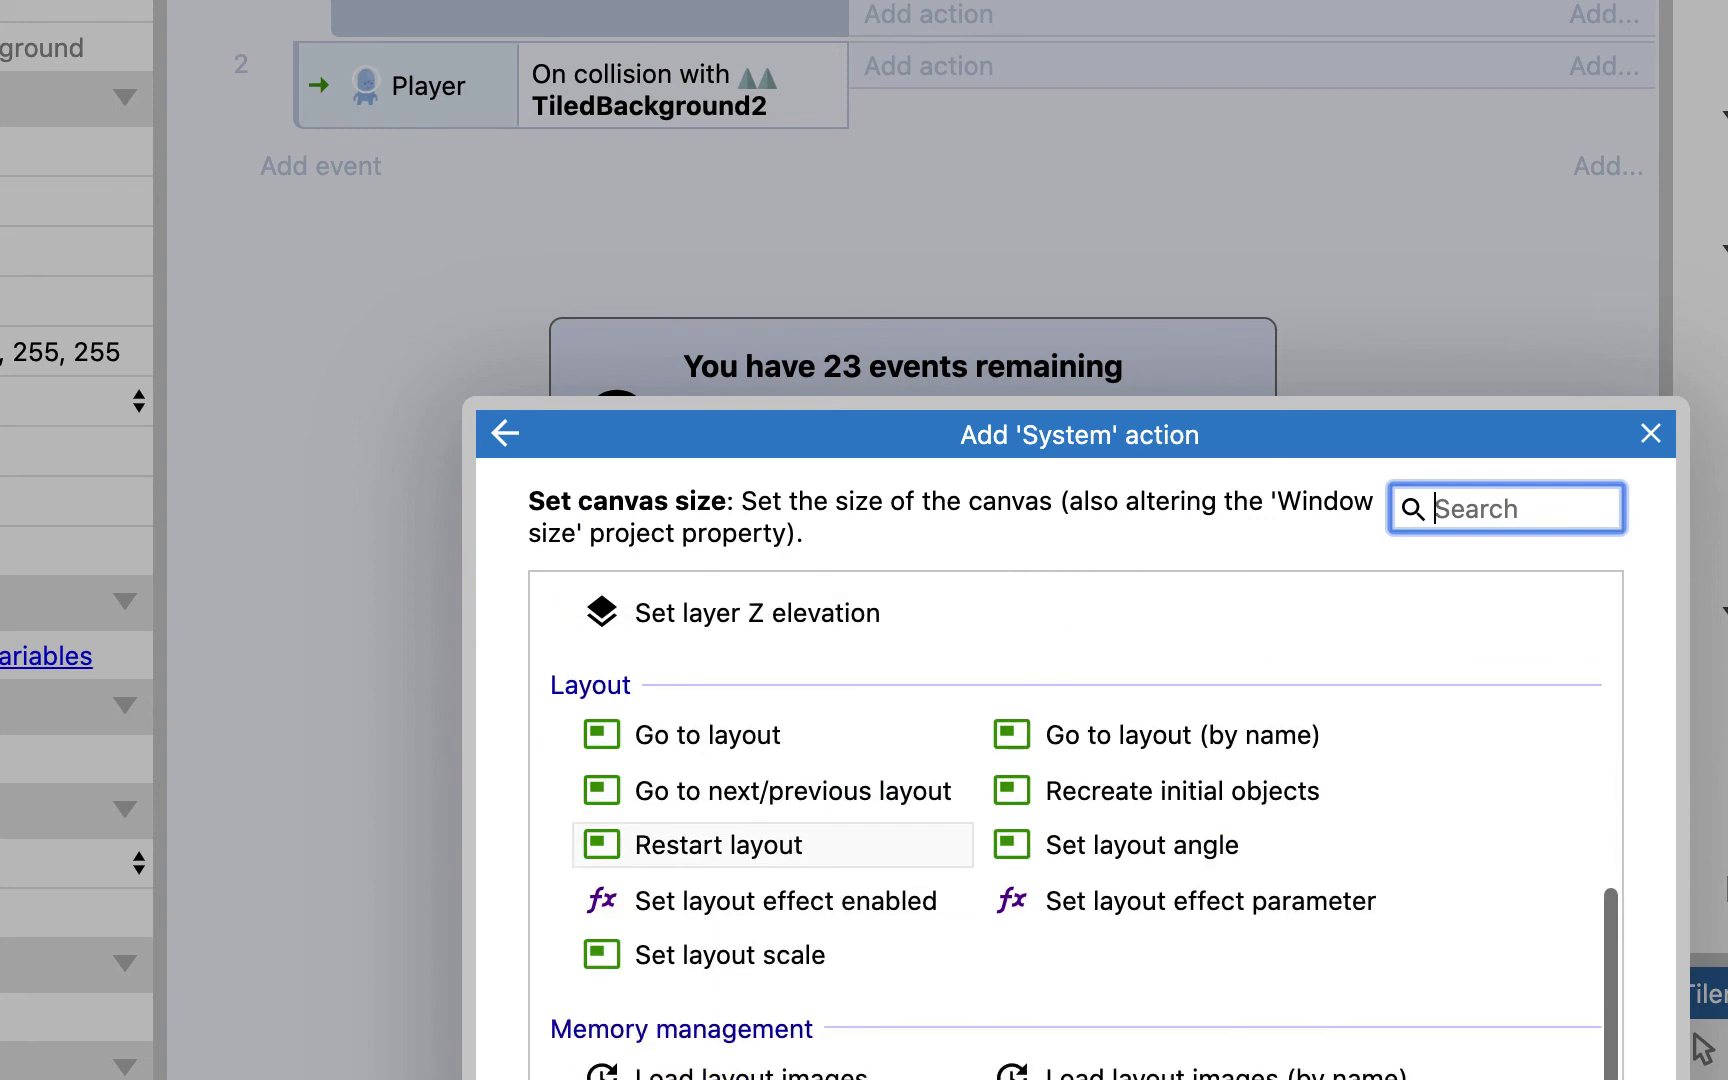
pyautogui.doubleClick(706, 825)
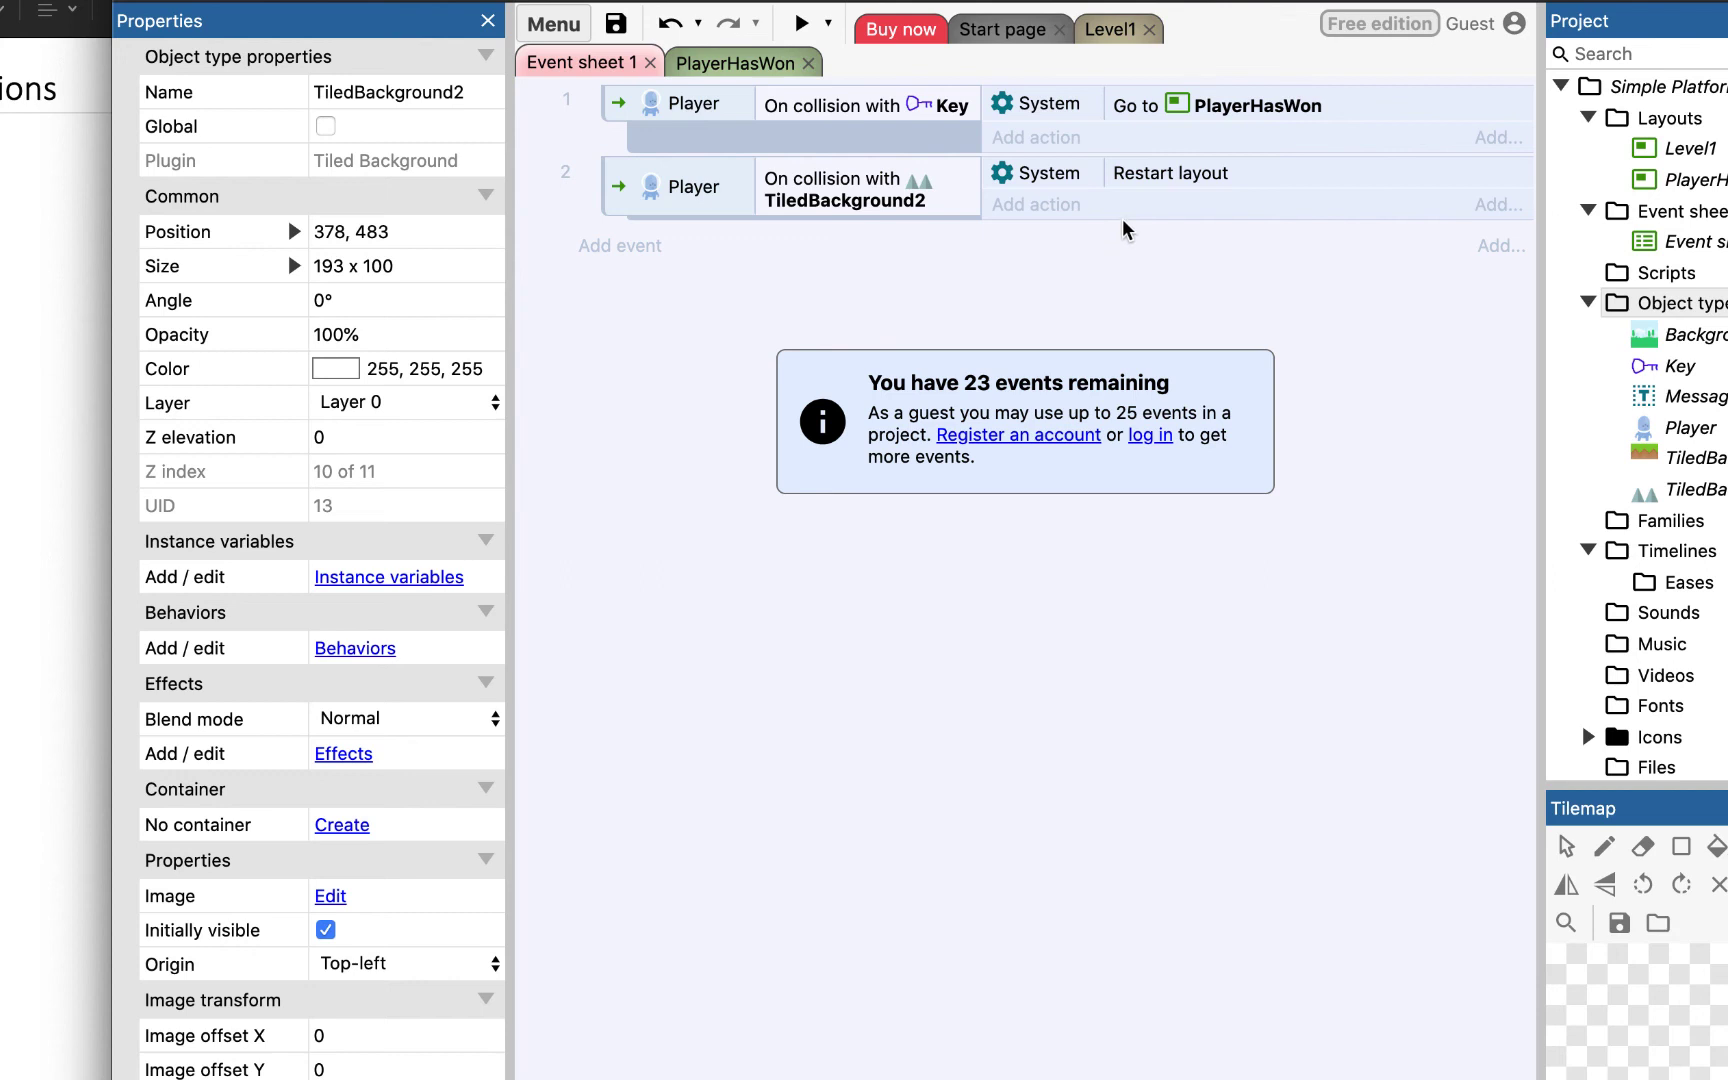
# Step: Run a preview and walk the player right across the platforms to the lower one
pyautogui.click(802, 23)
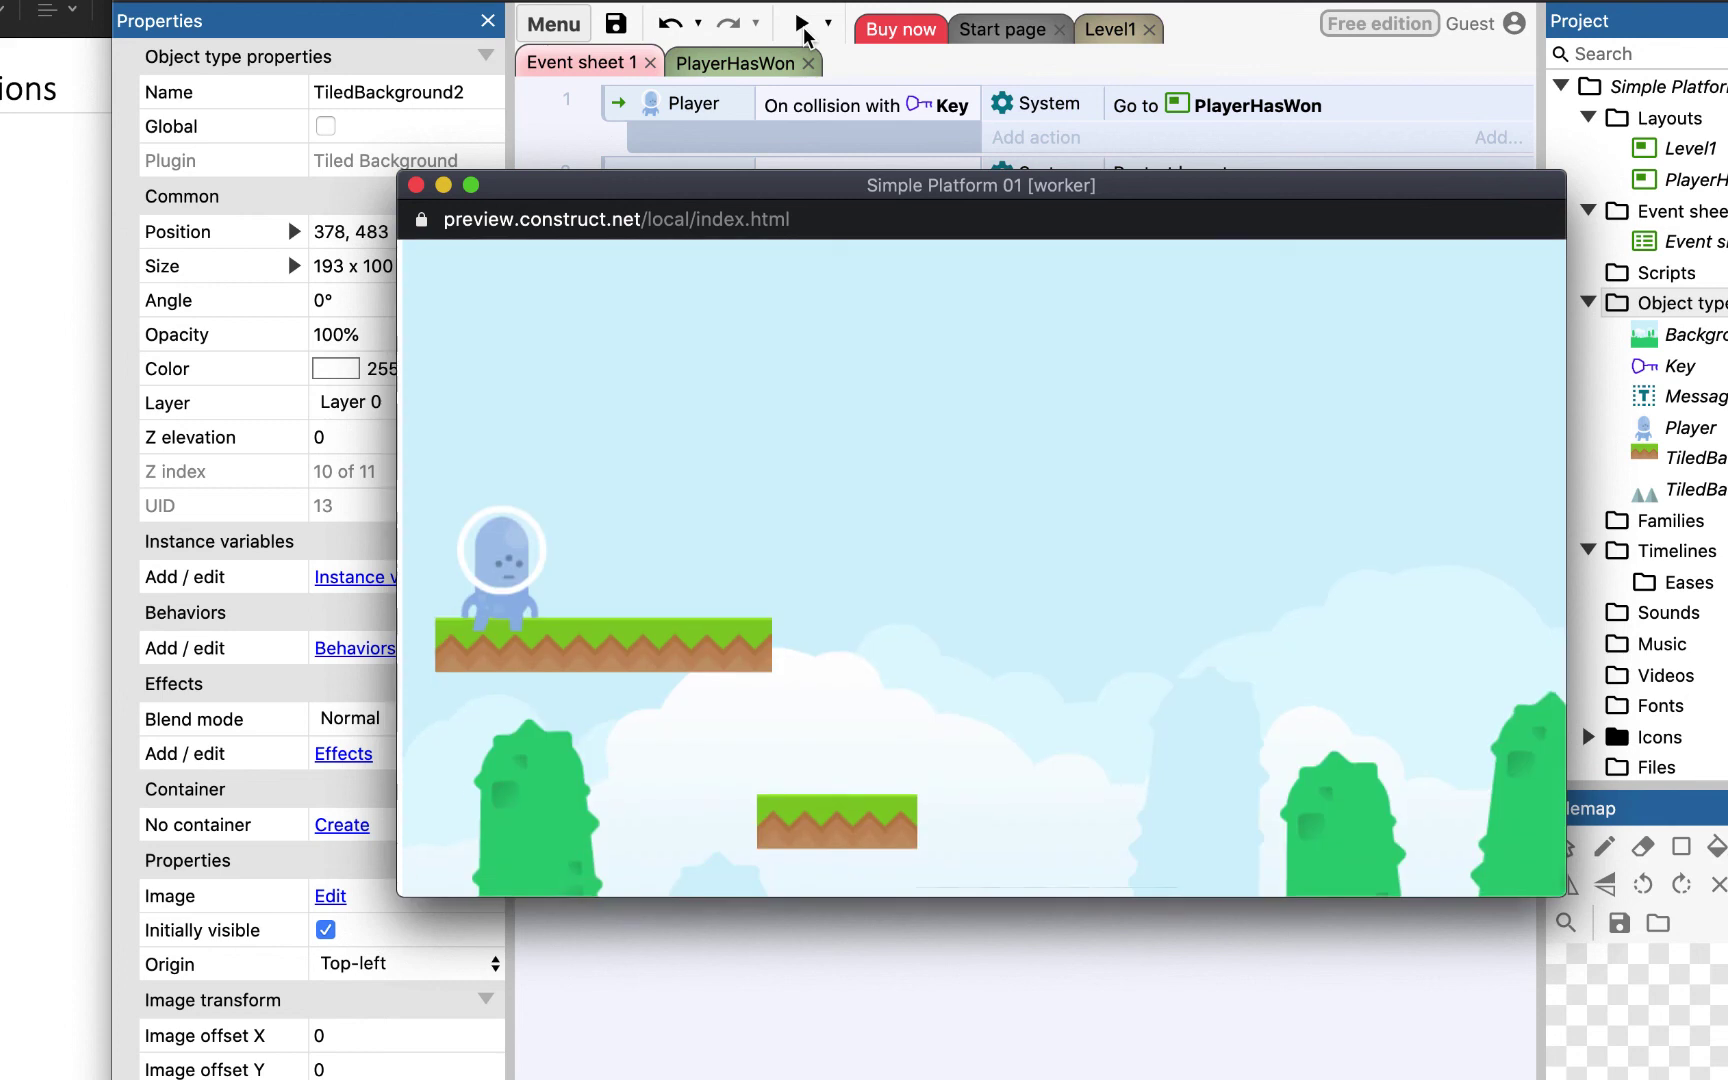
pyautogui.press('Right')
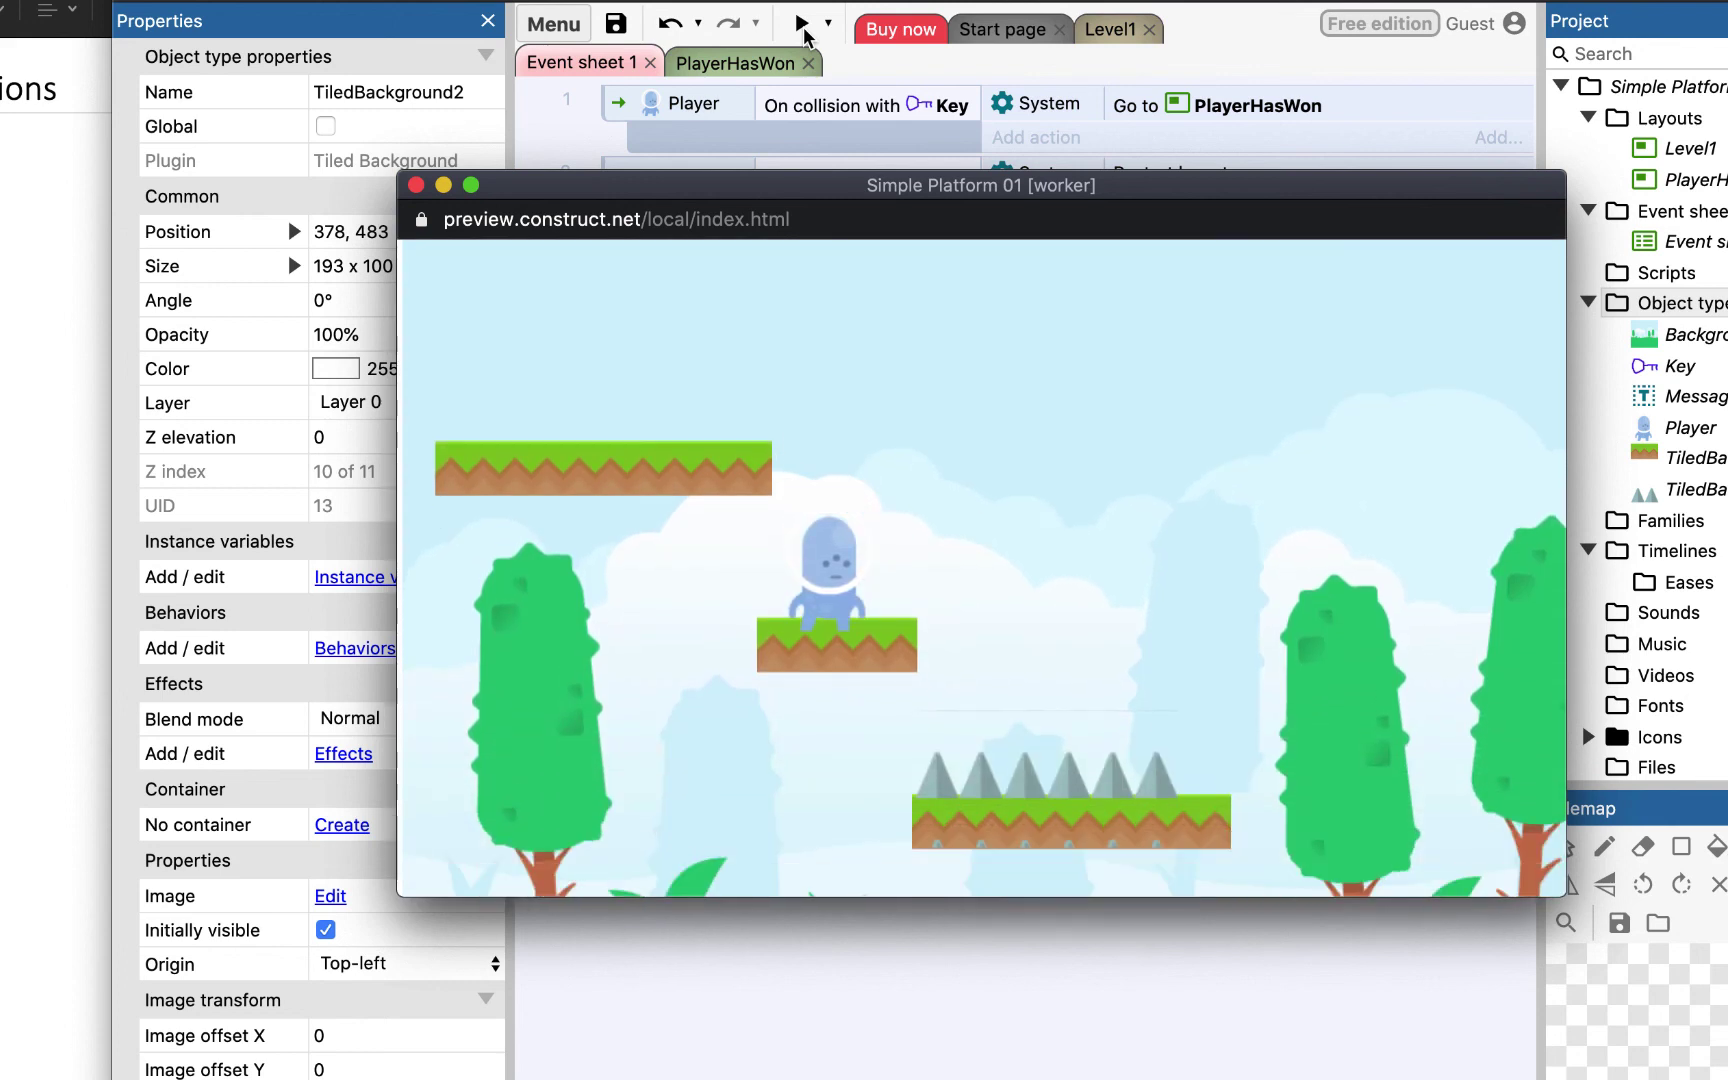
pyautogui.press('Right')
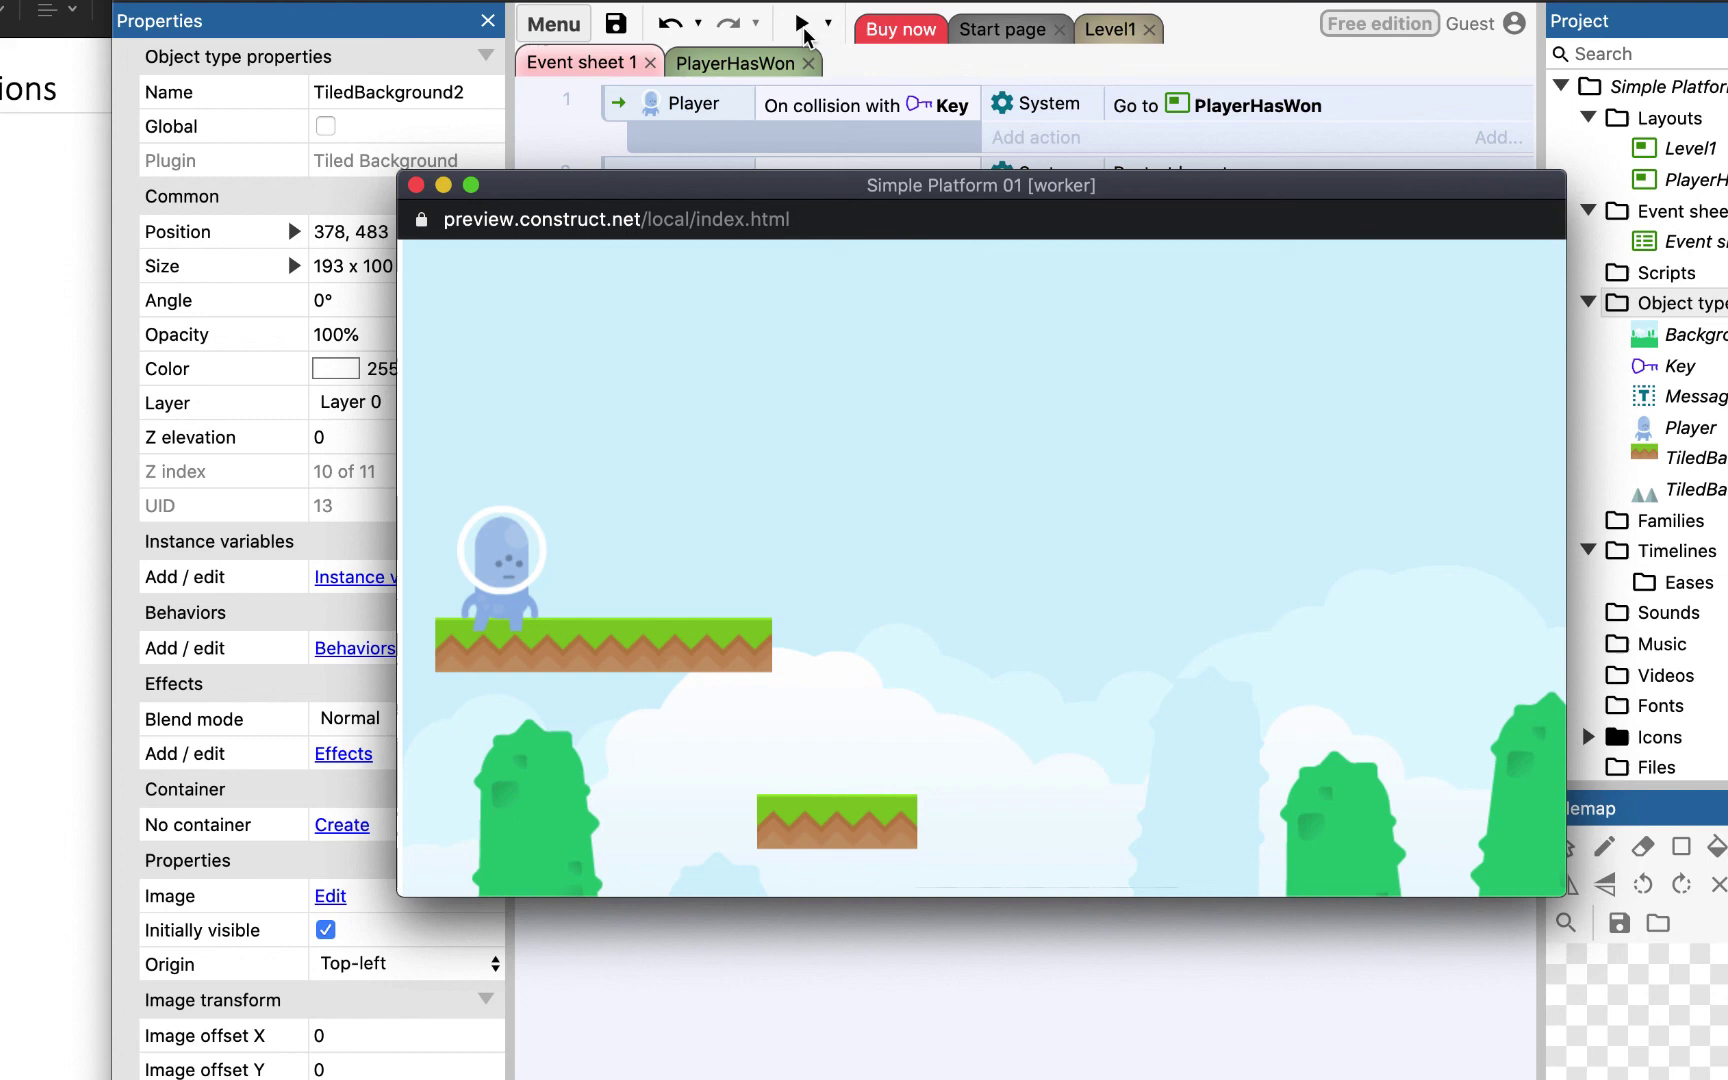
pyautogui.press('Right')
pyautogui.press('Right')
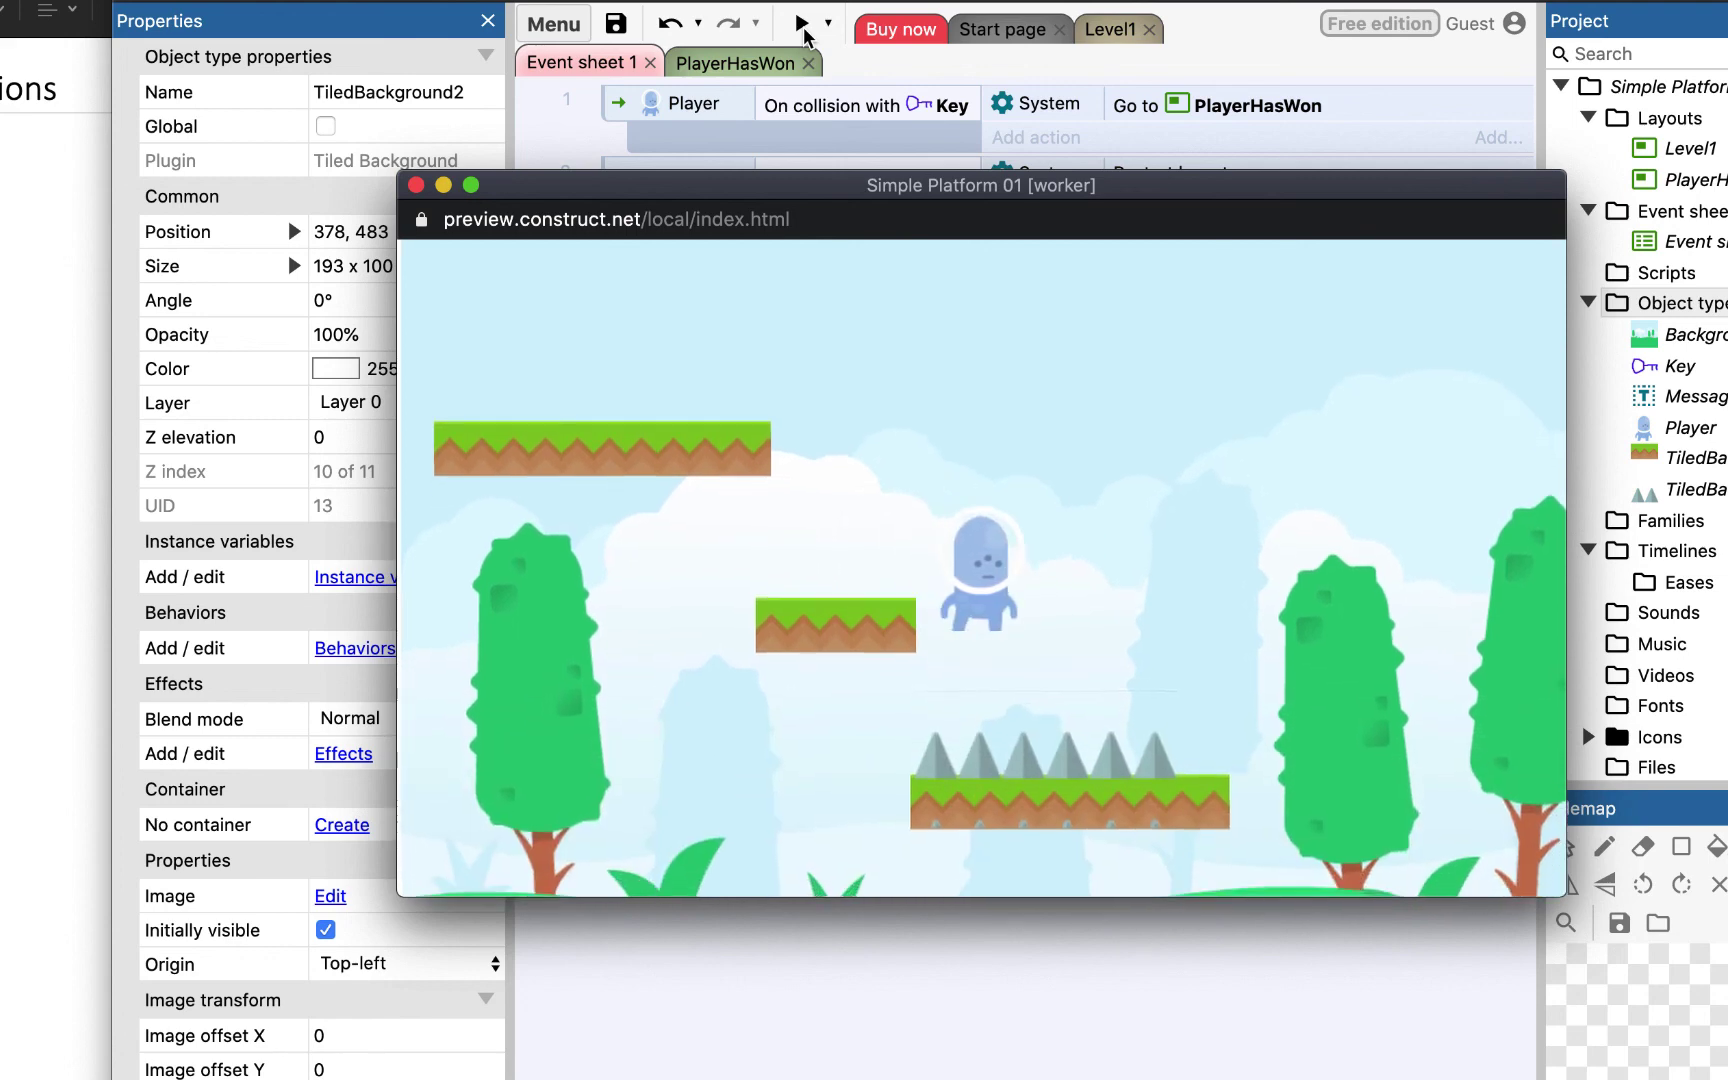
pyautogui.press('Right')
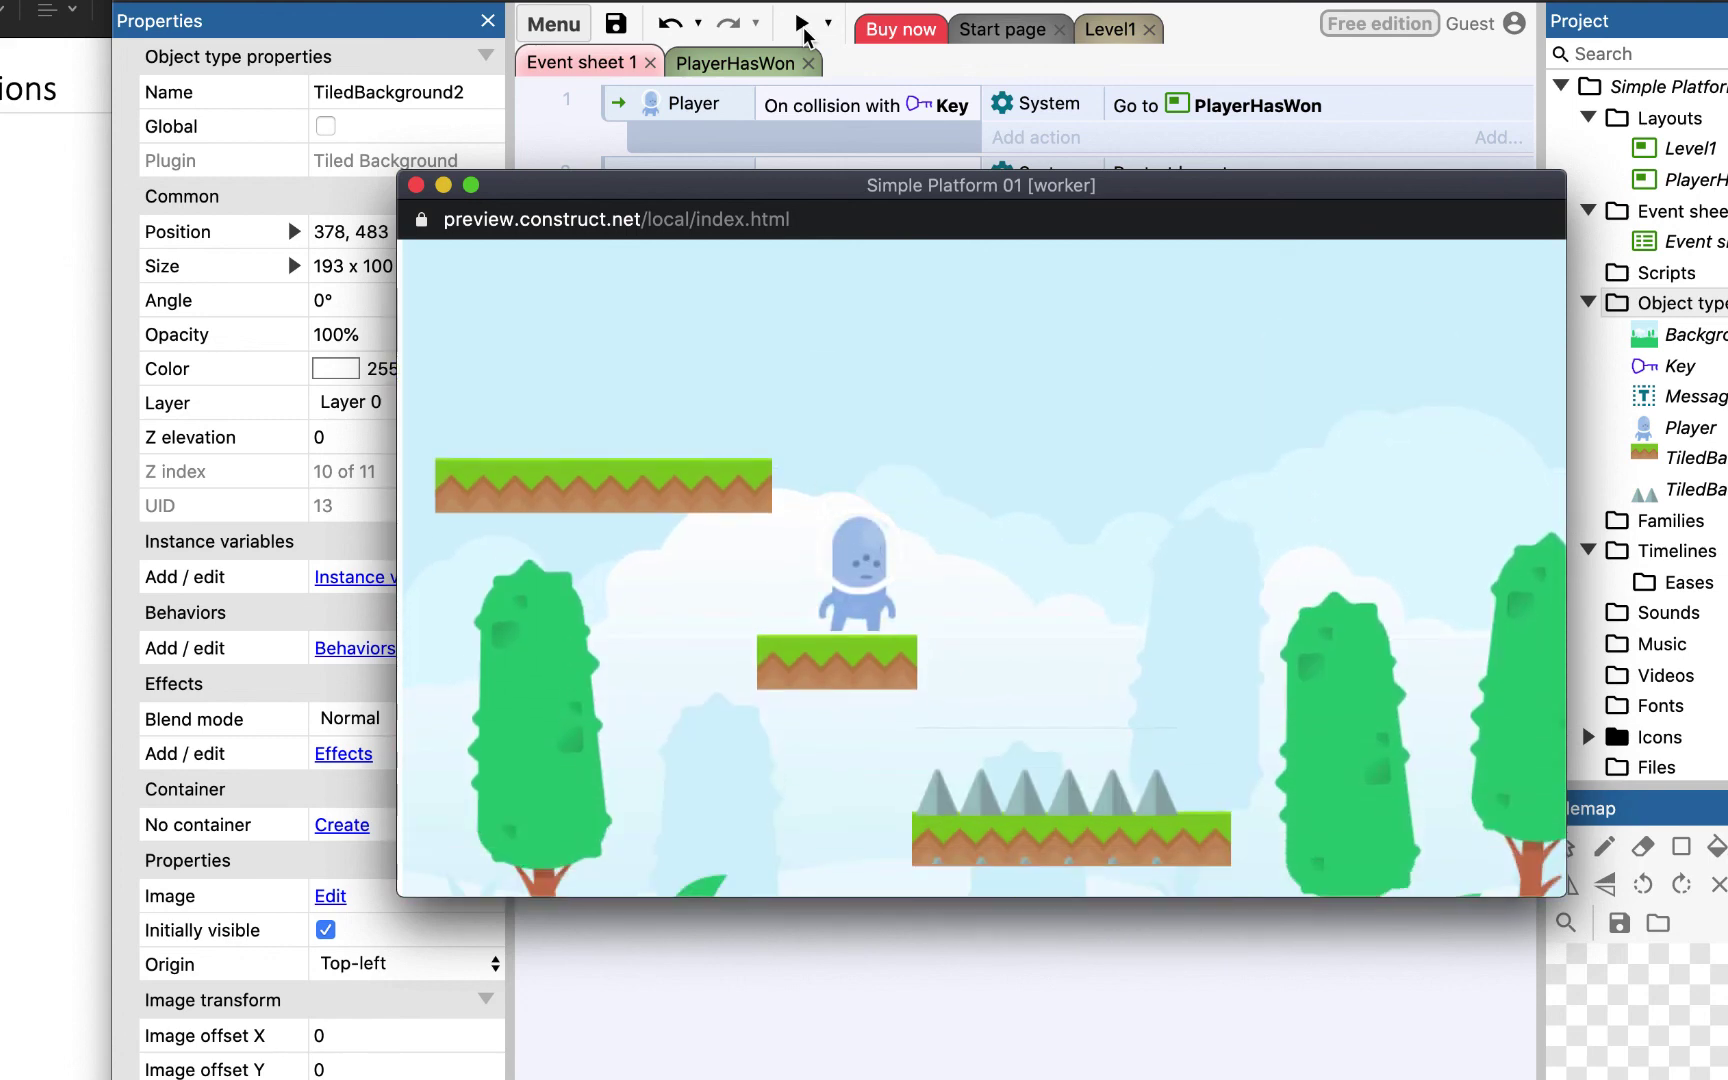
pyautogui.press('Right')
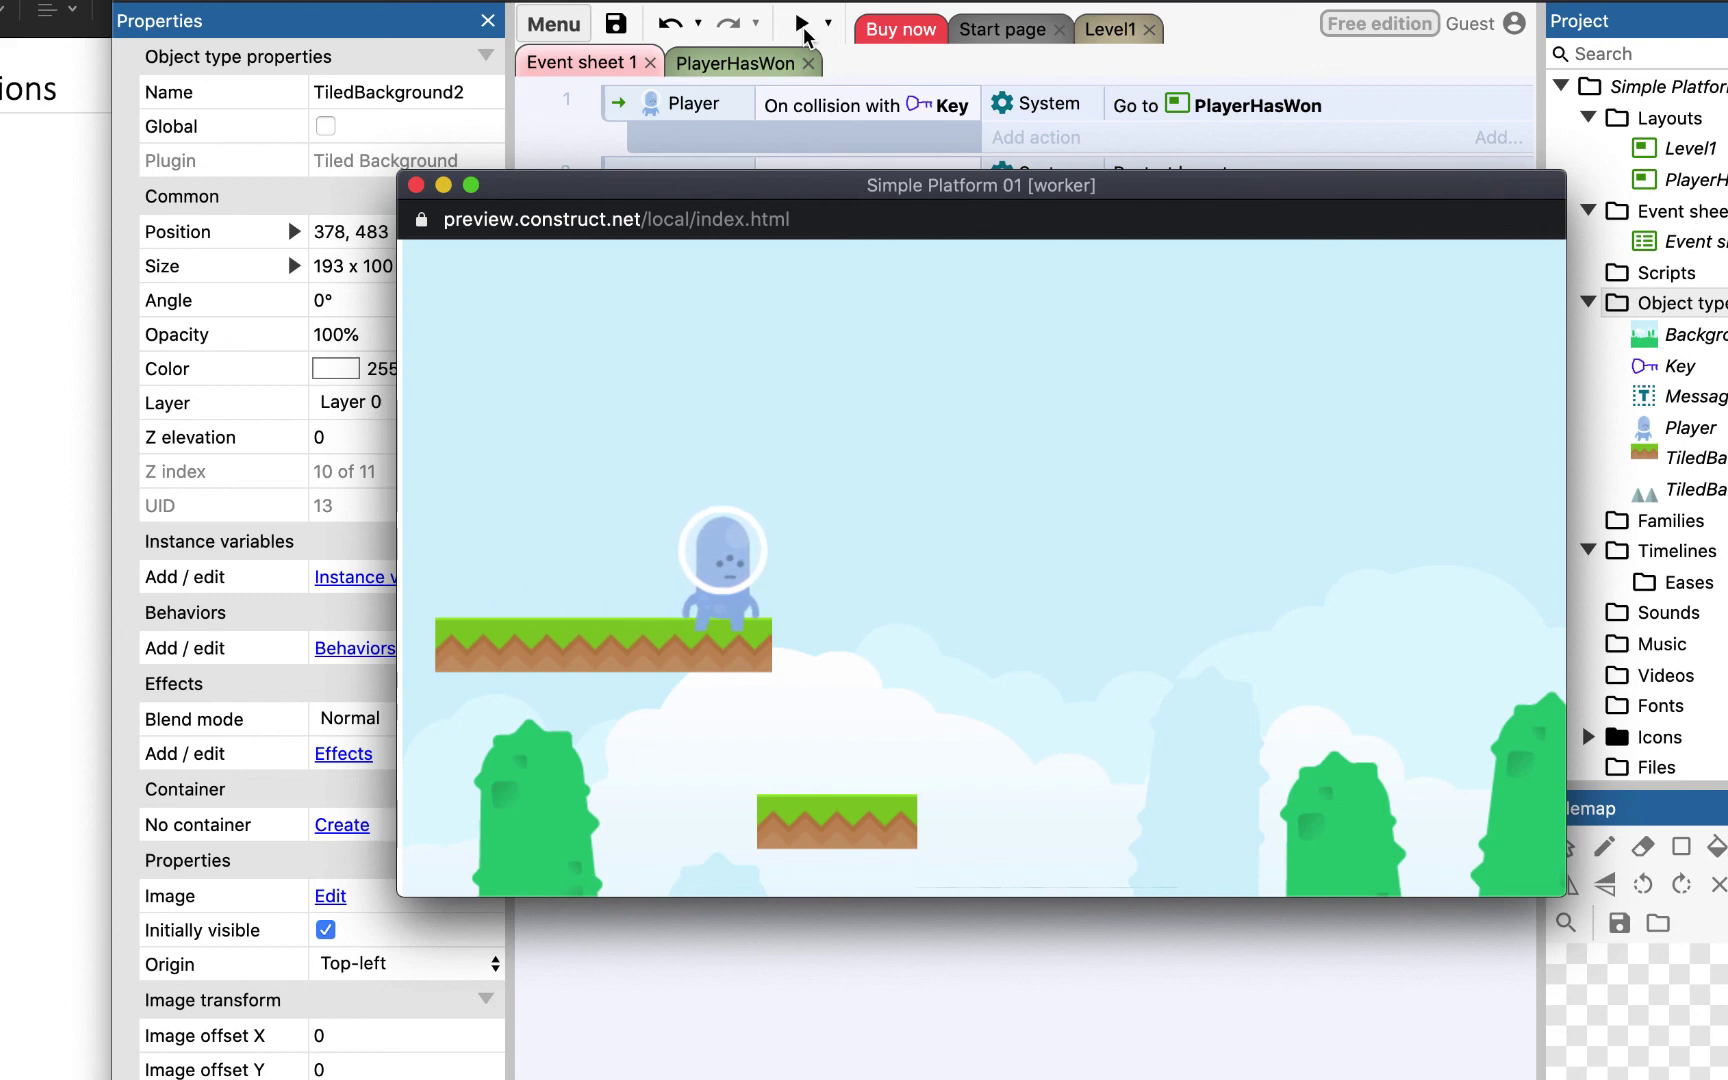
pyautogui.press('Right')
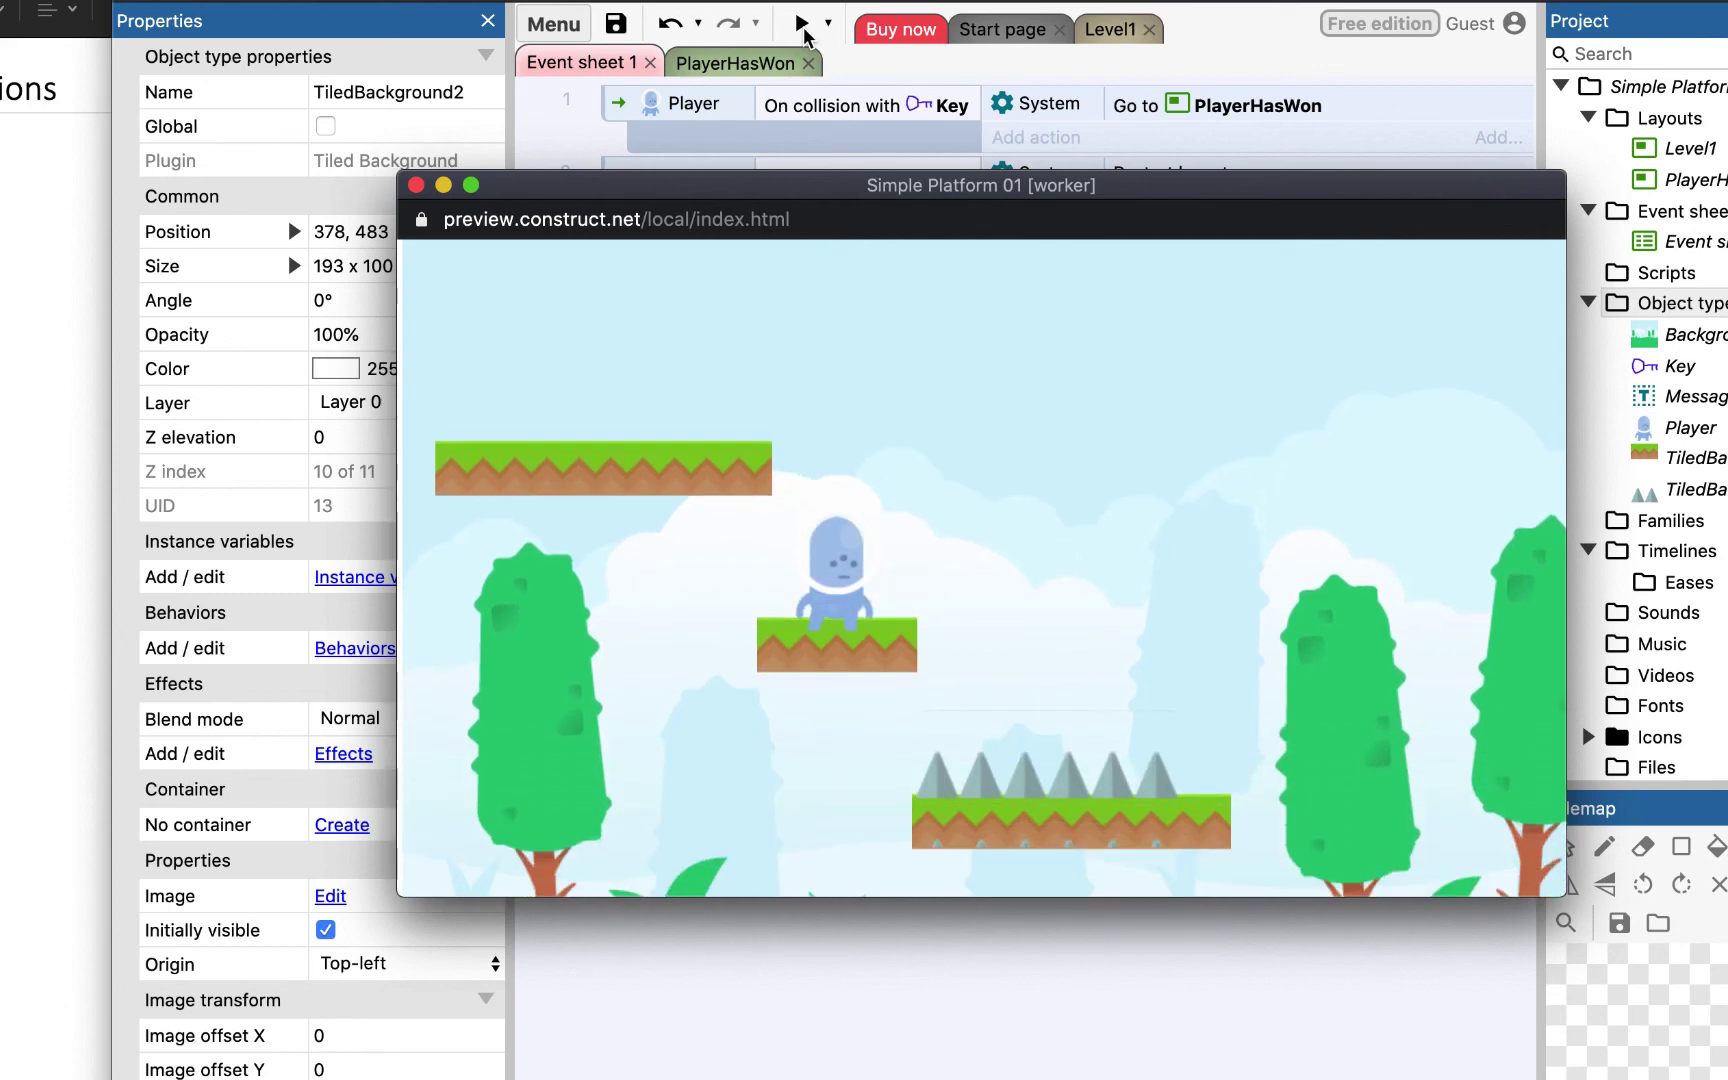
pyautogui.press('Right')
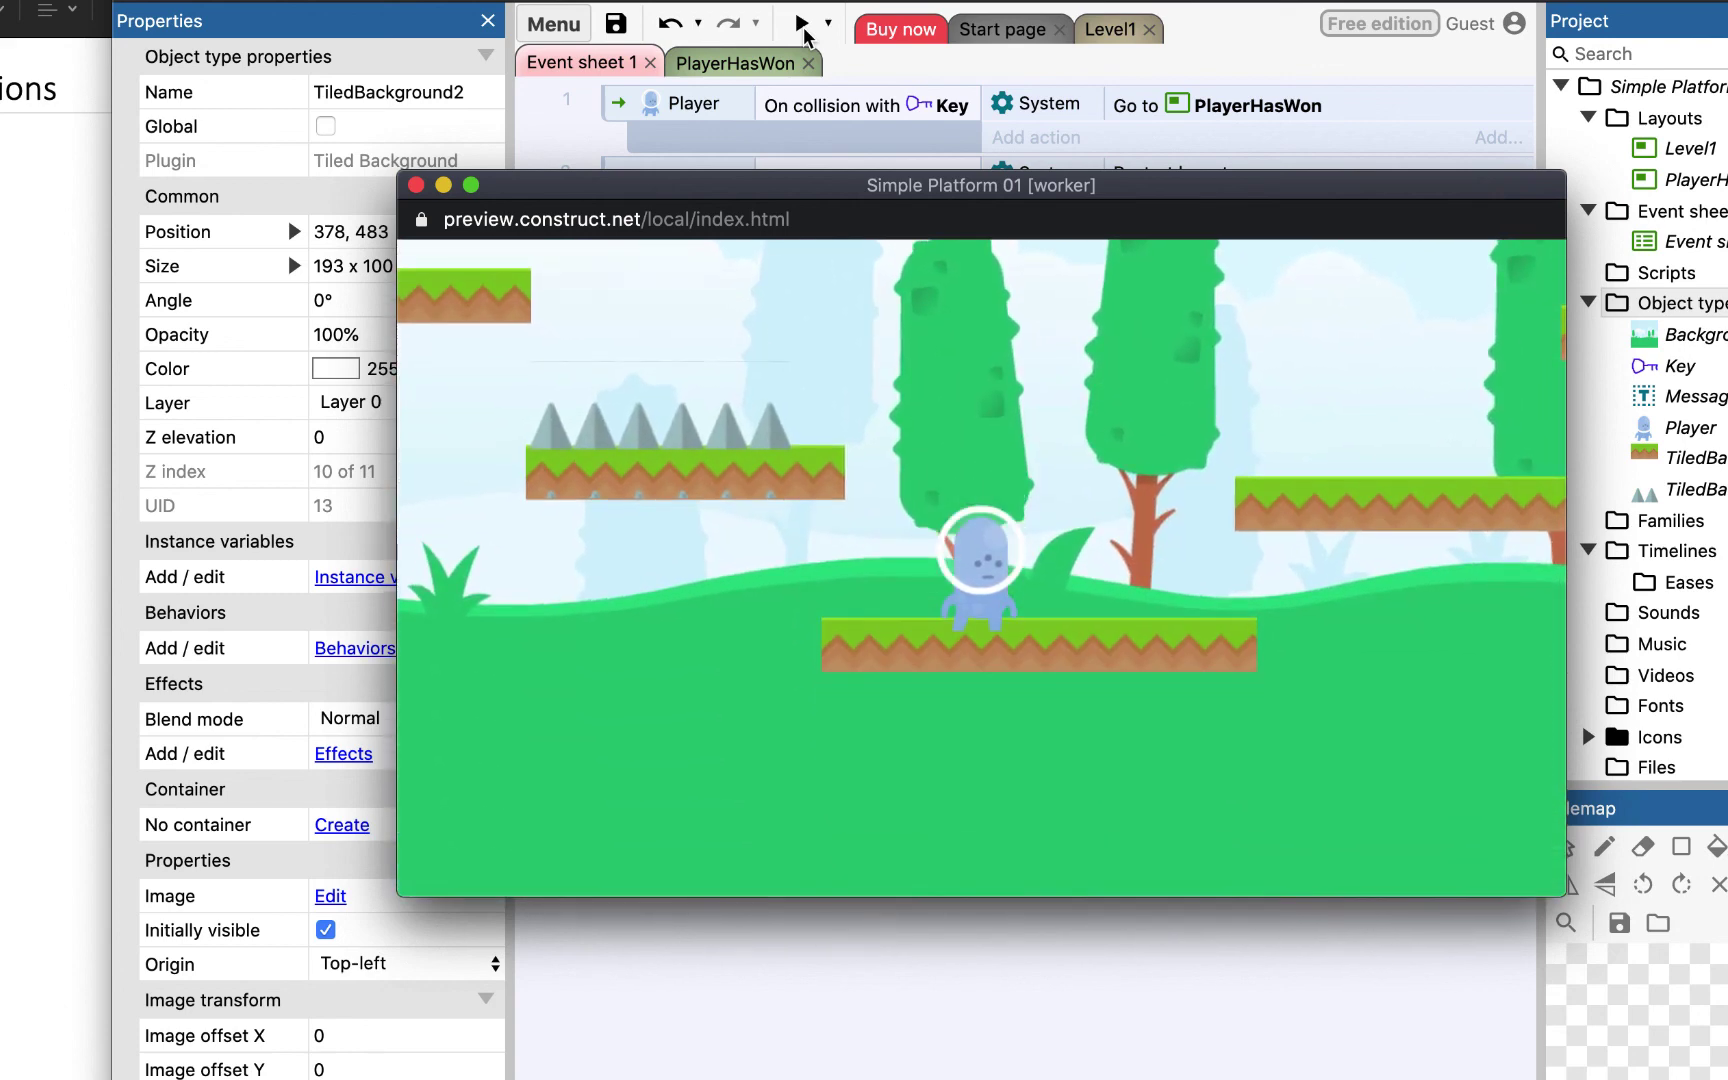
pyautogui.press('Right')
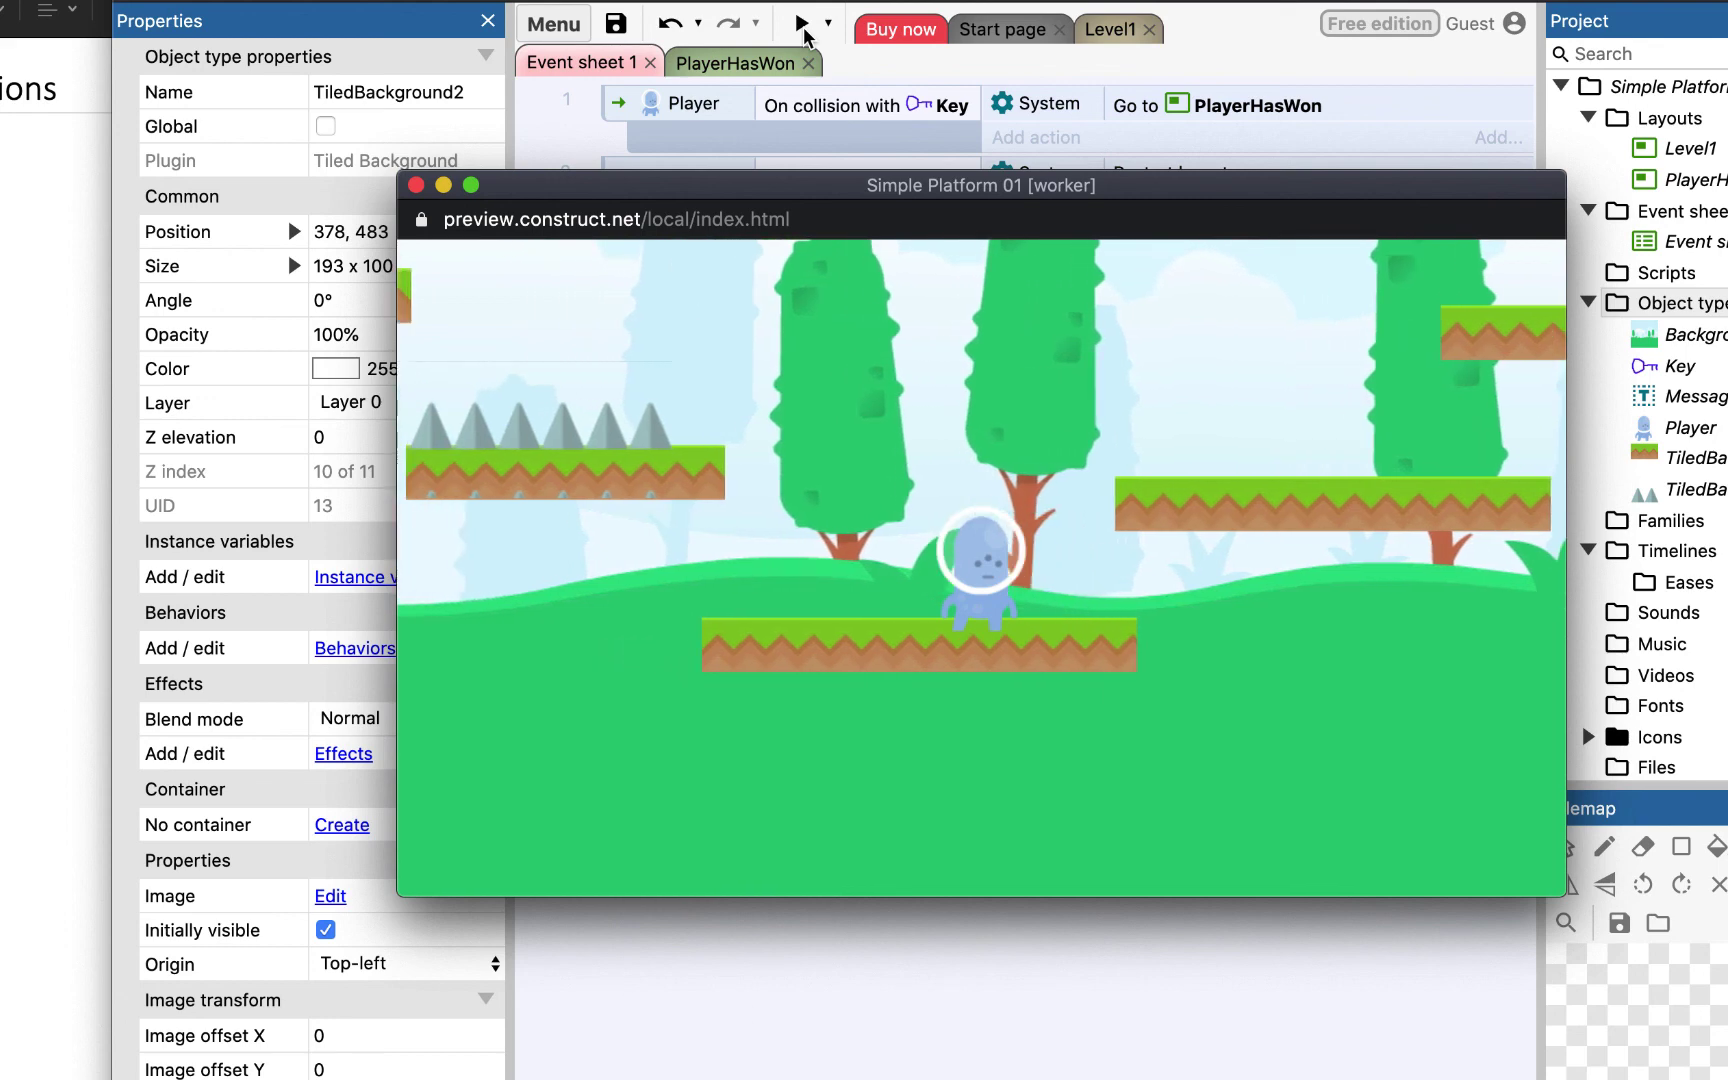
# Step: Jump up to the key to reach the YOU WON! screen, then close the preview
pyautogui.press('Up')
pyautogui.press('Right')
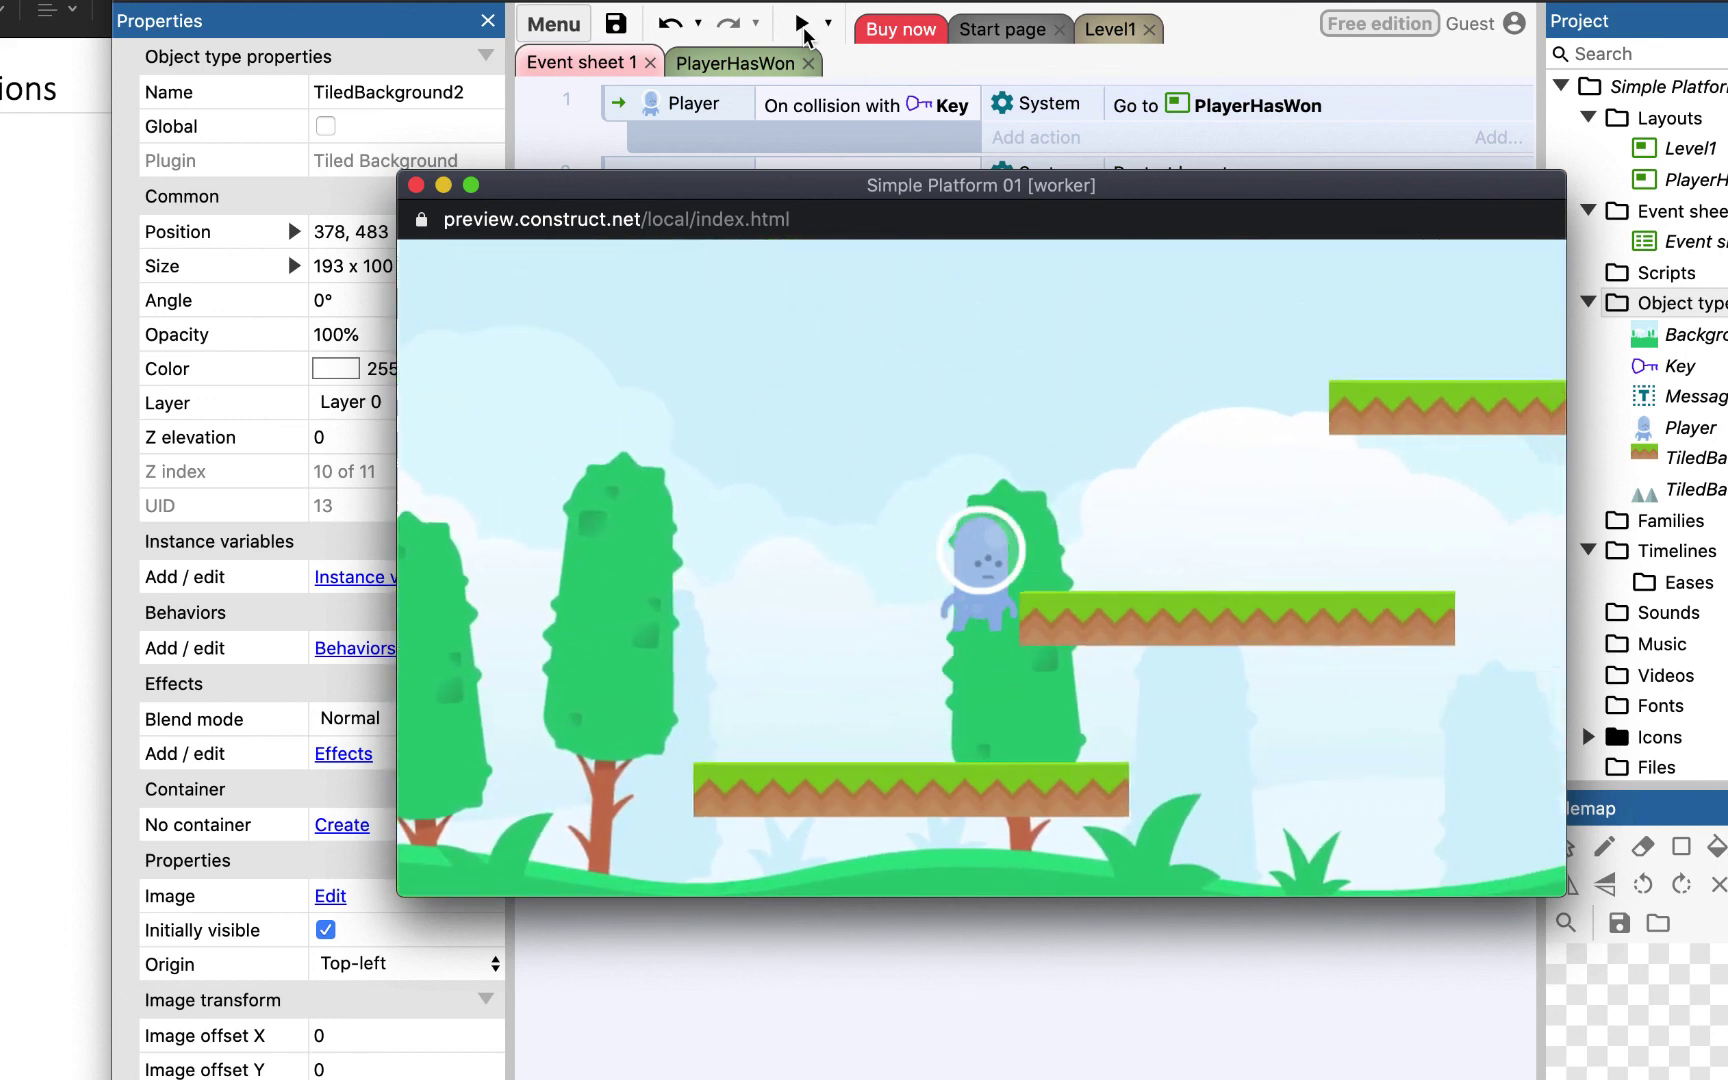
pyautogui.press('Up')
pyautogui.press('Right')
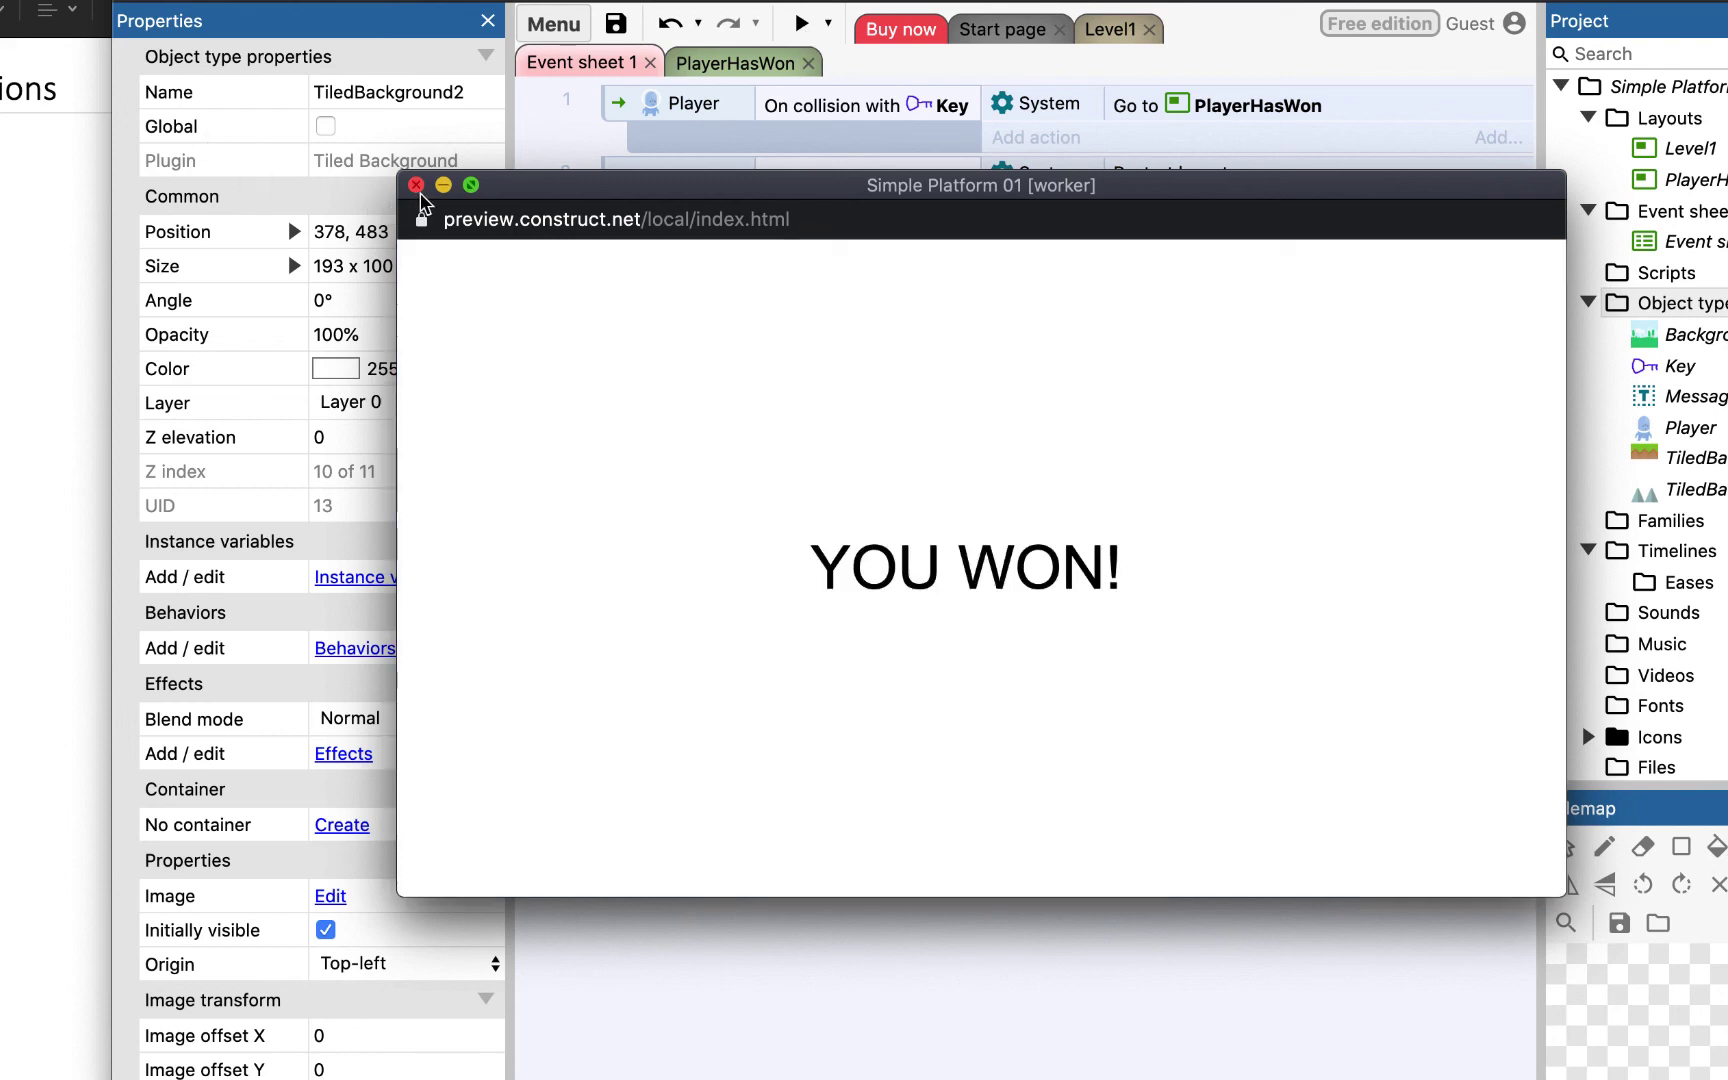
pyautogui.click(416, 185)
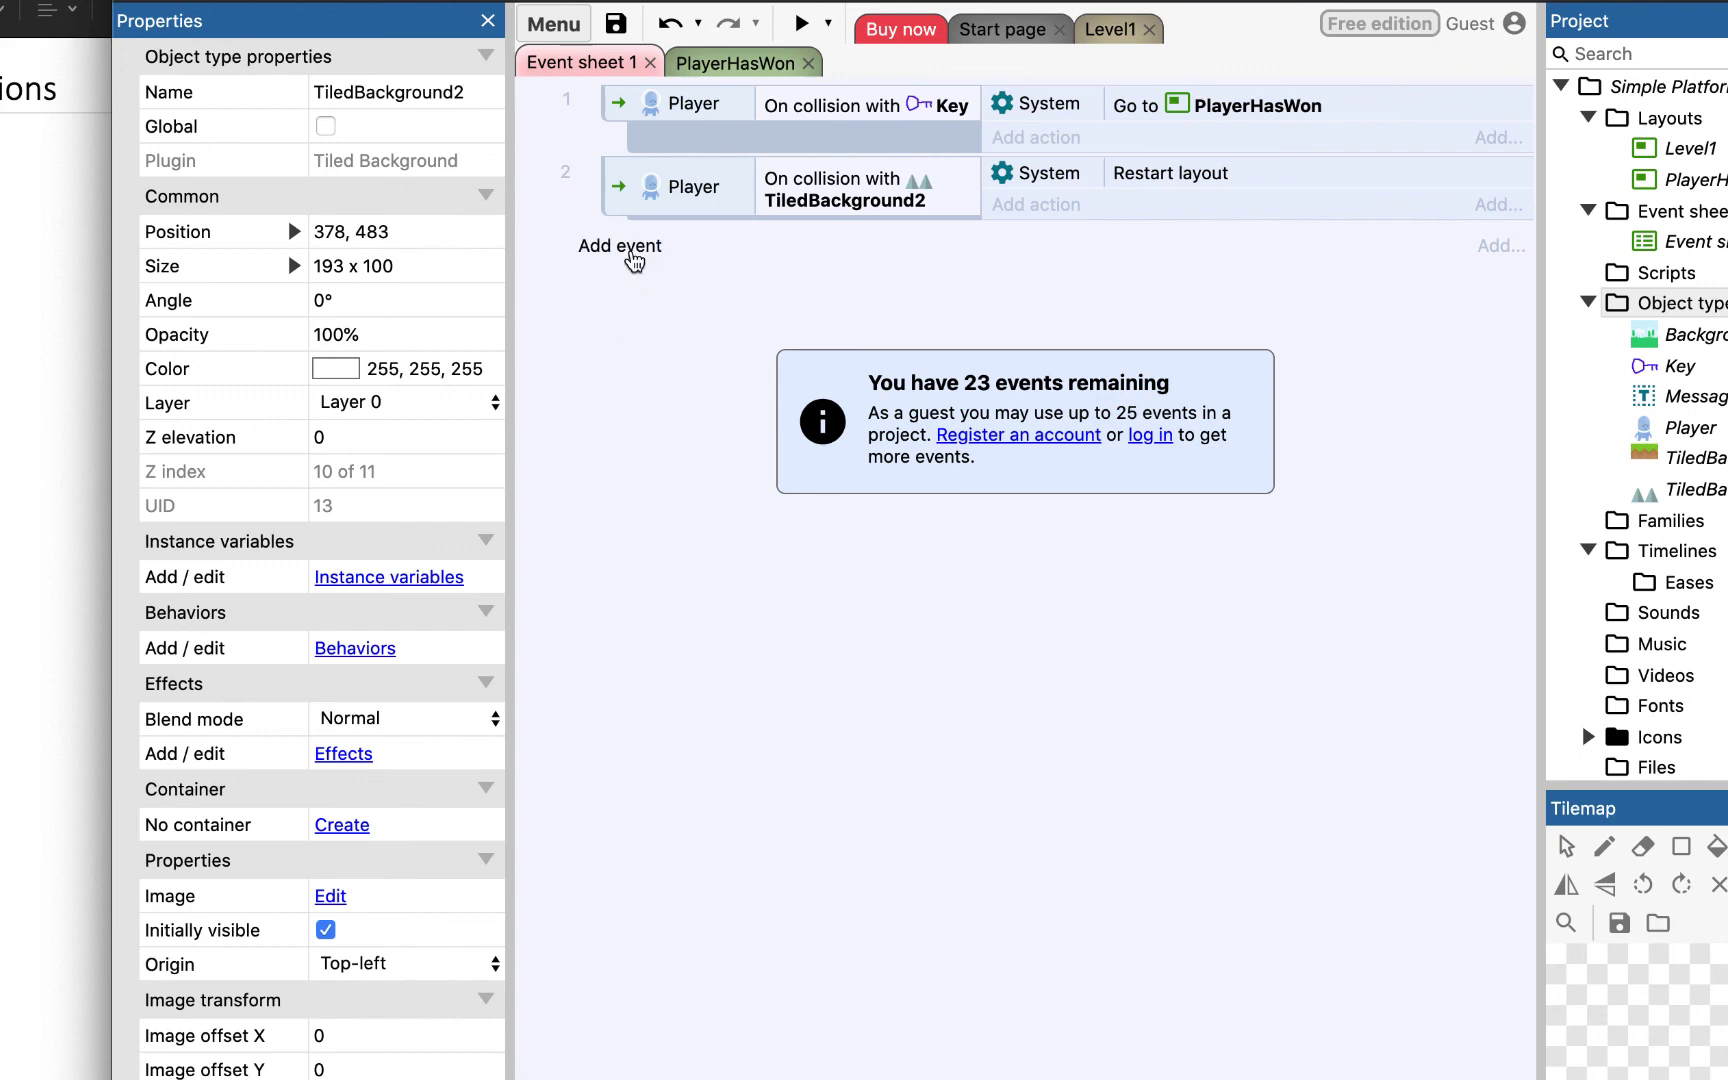
# Step: Add event 3 with the condition Player Is outside layout
pyautogui.click(625, 247)
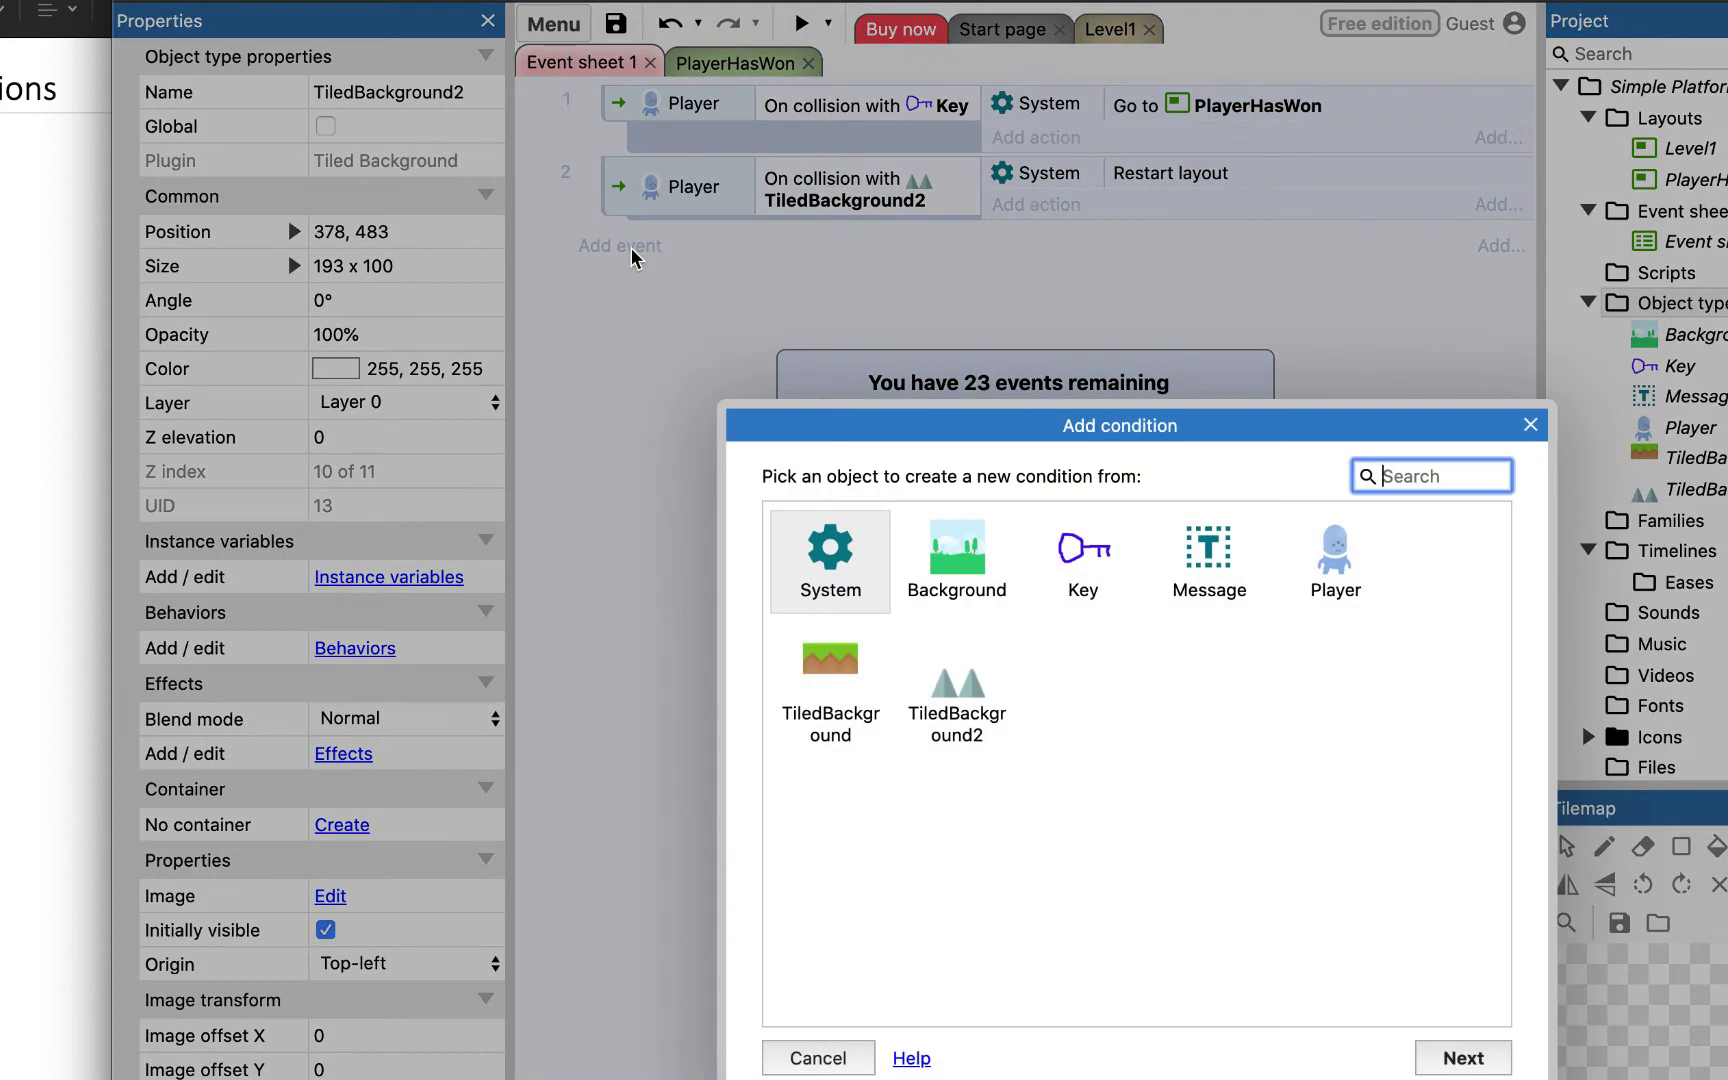
pyautogui.click(1333, 575)
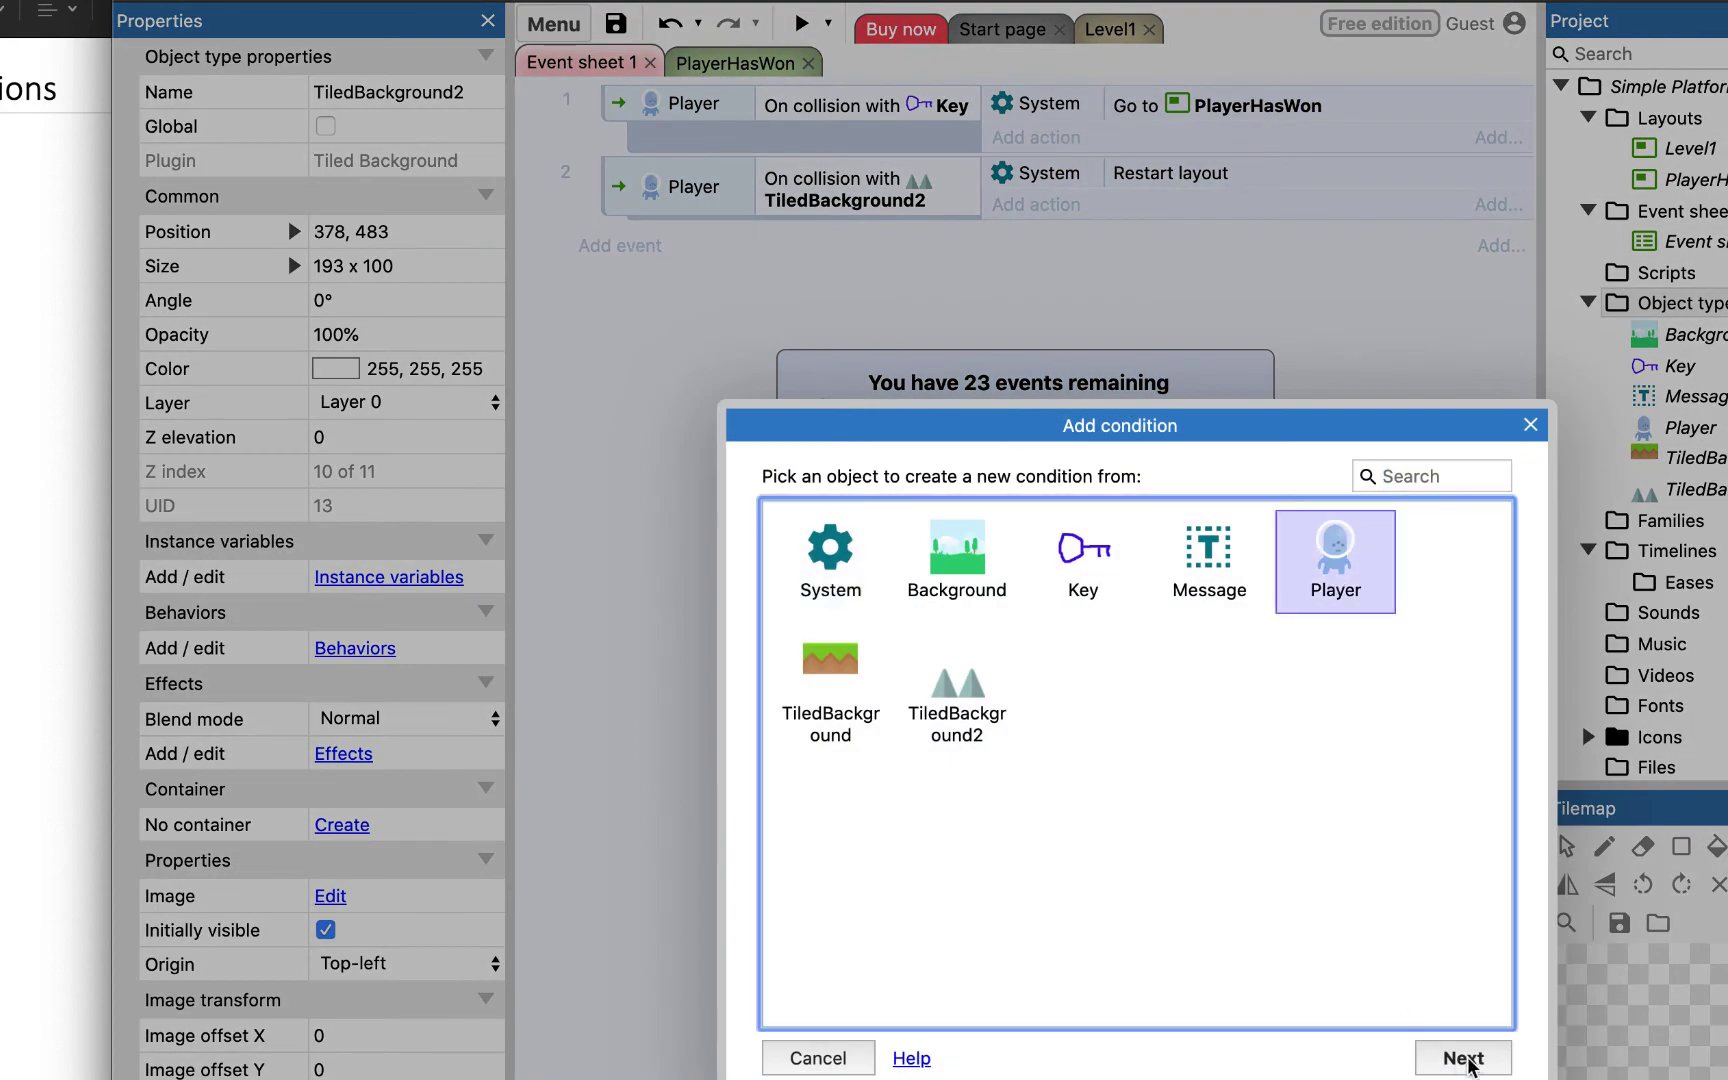
pyautogui.click(1468, 1060)
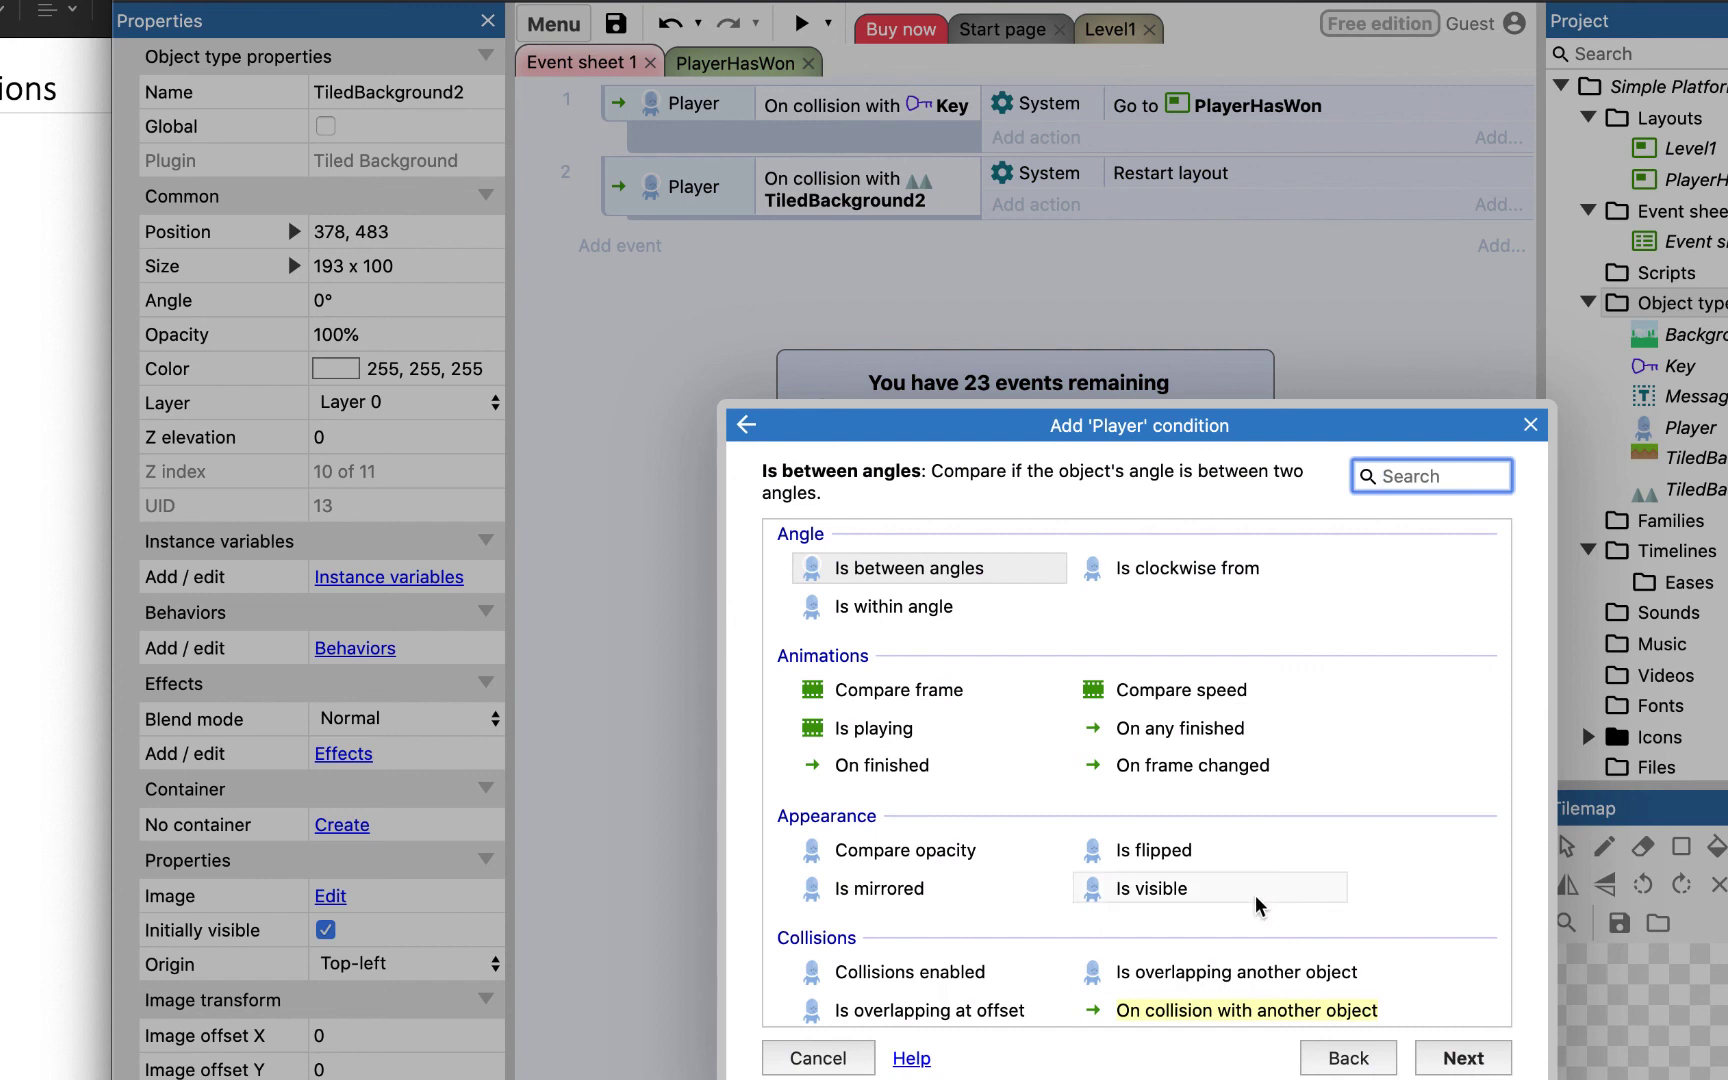
pyautogui.scroll(-10, 1259, 905)
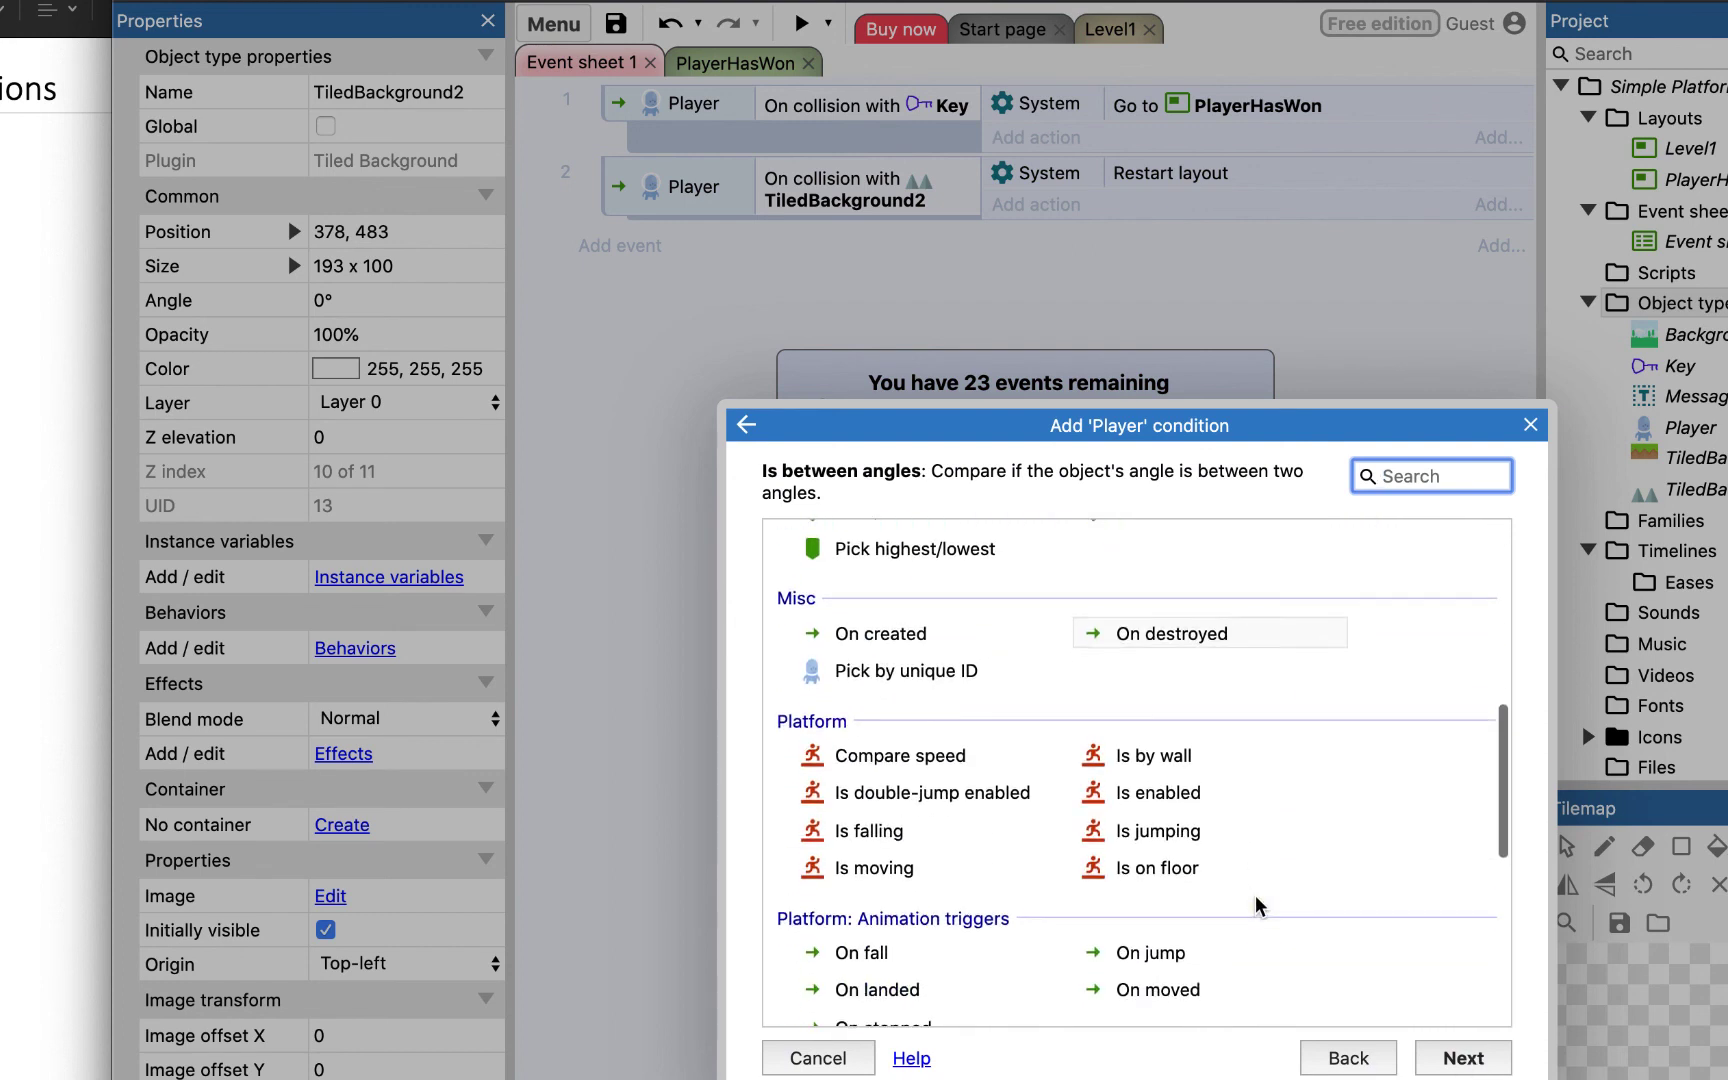
pyautogui.scroll(-5, 1259, 905)
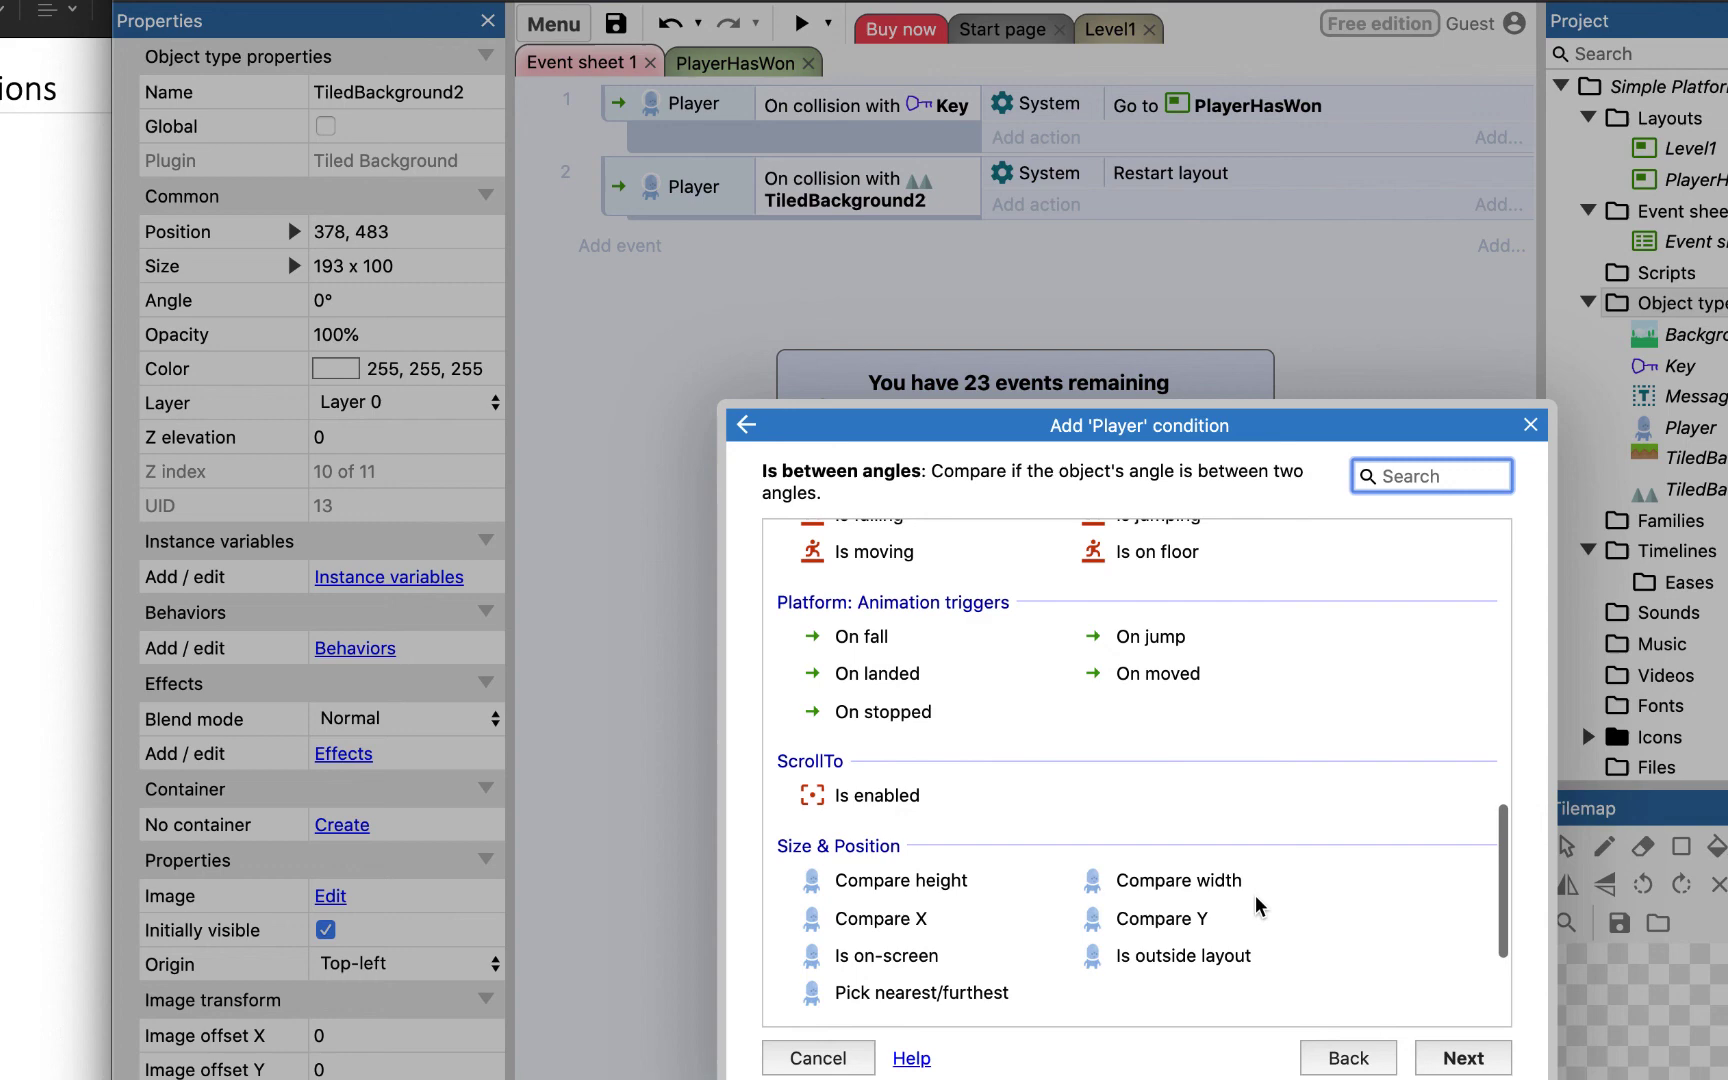
pyautogui.scroll(-4, 1257, 905)
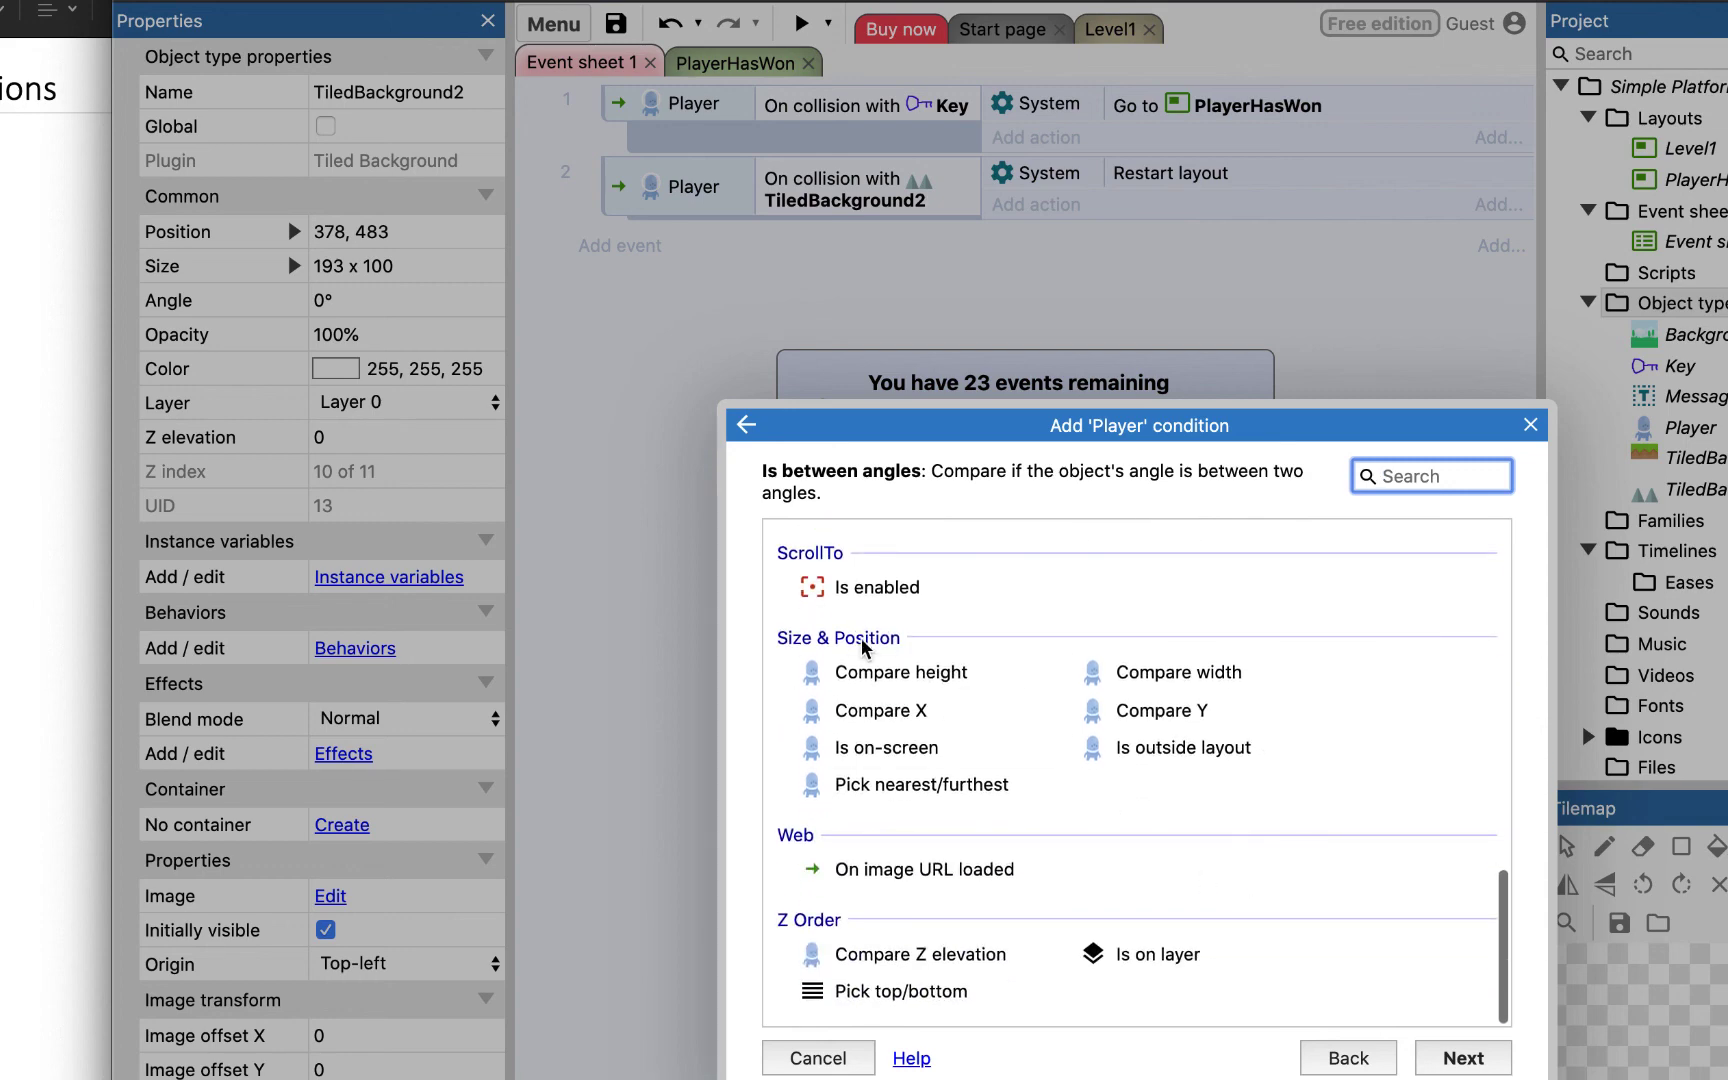
pyautogui.doubleClick(1187, 750)
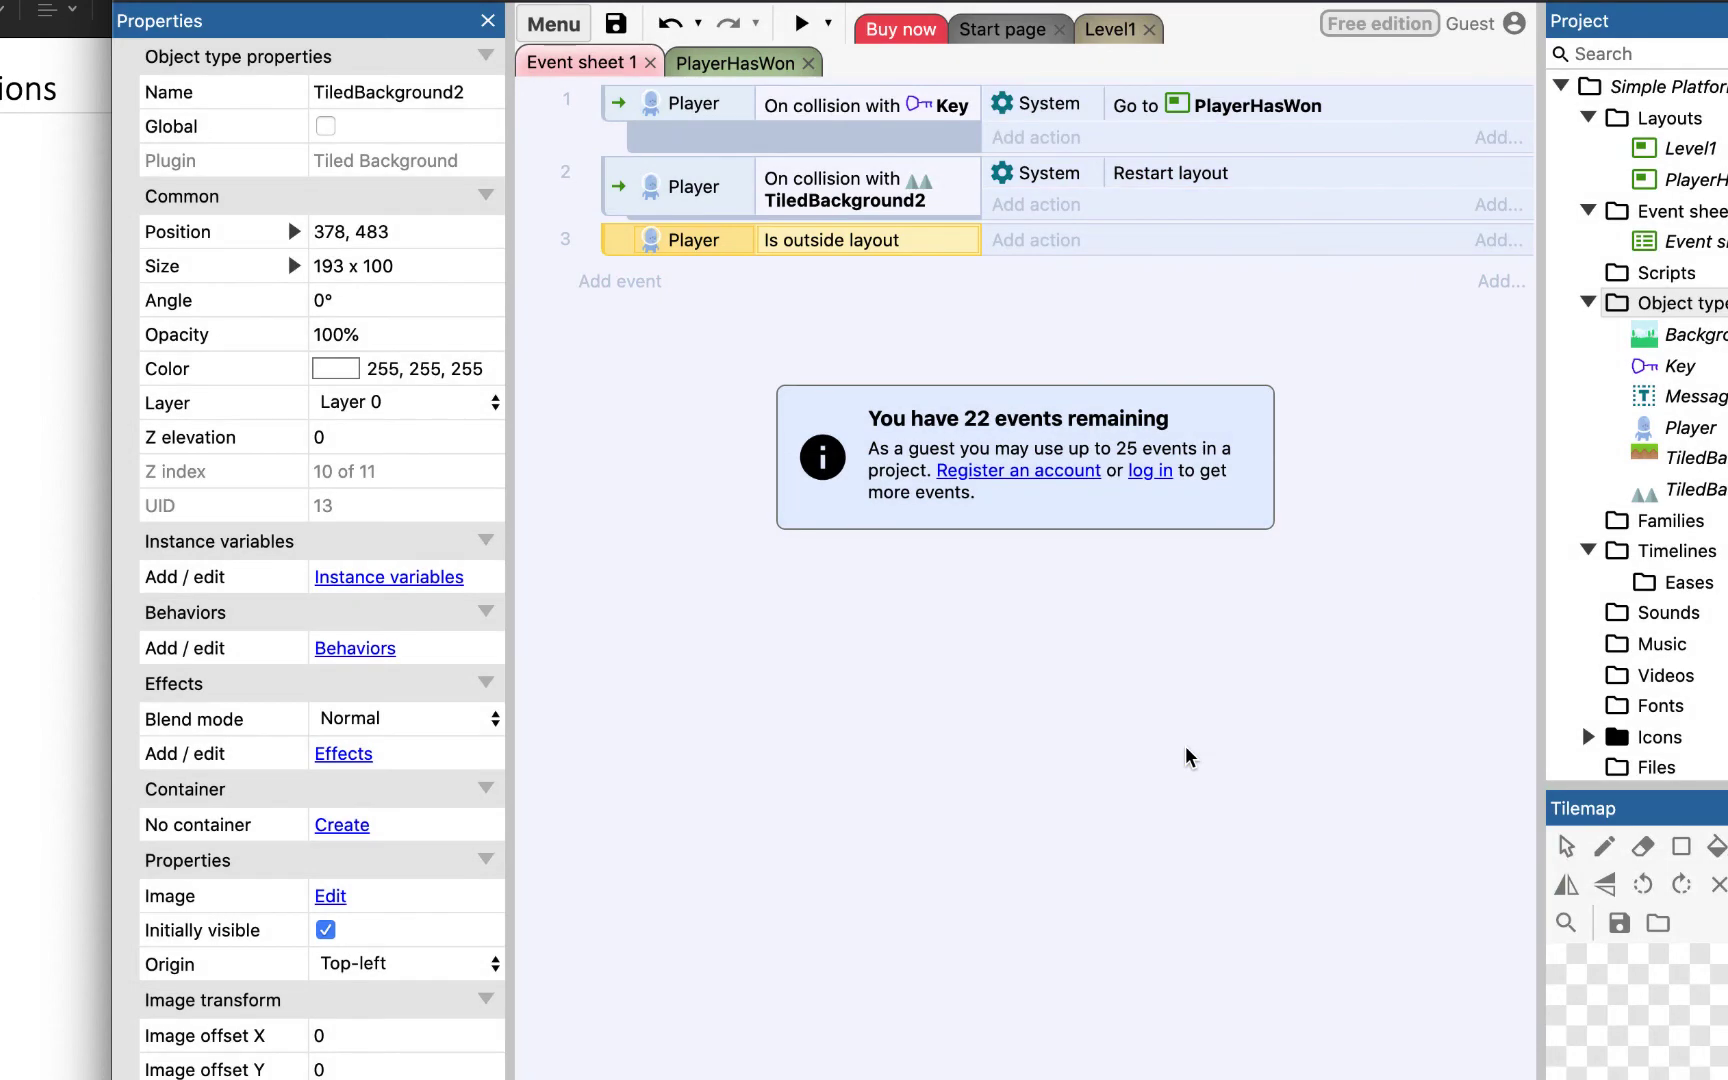
# Step: Give event 3 the System Restart layout action and start a new preview
pyautogui.click(1058, 243)
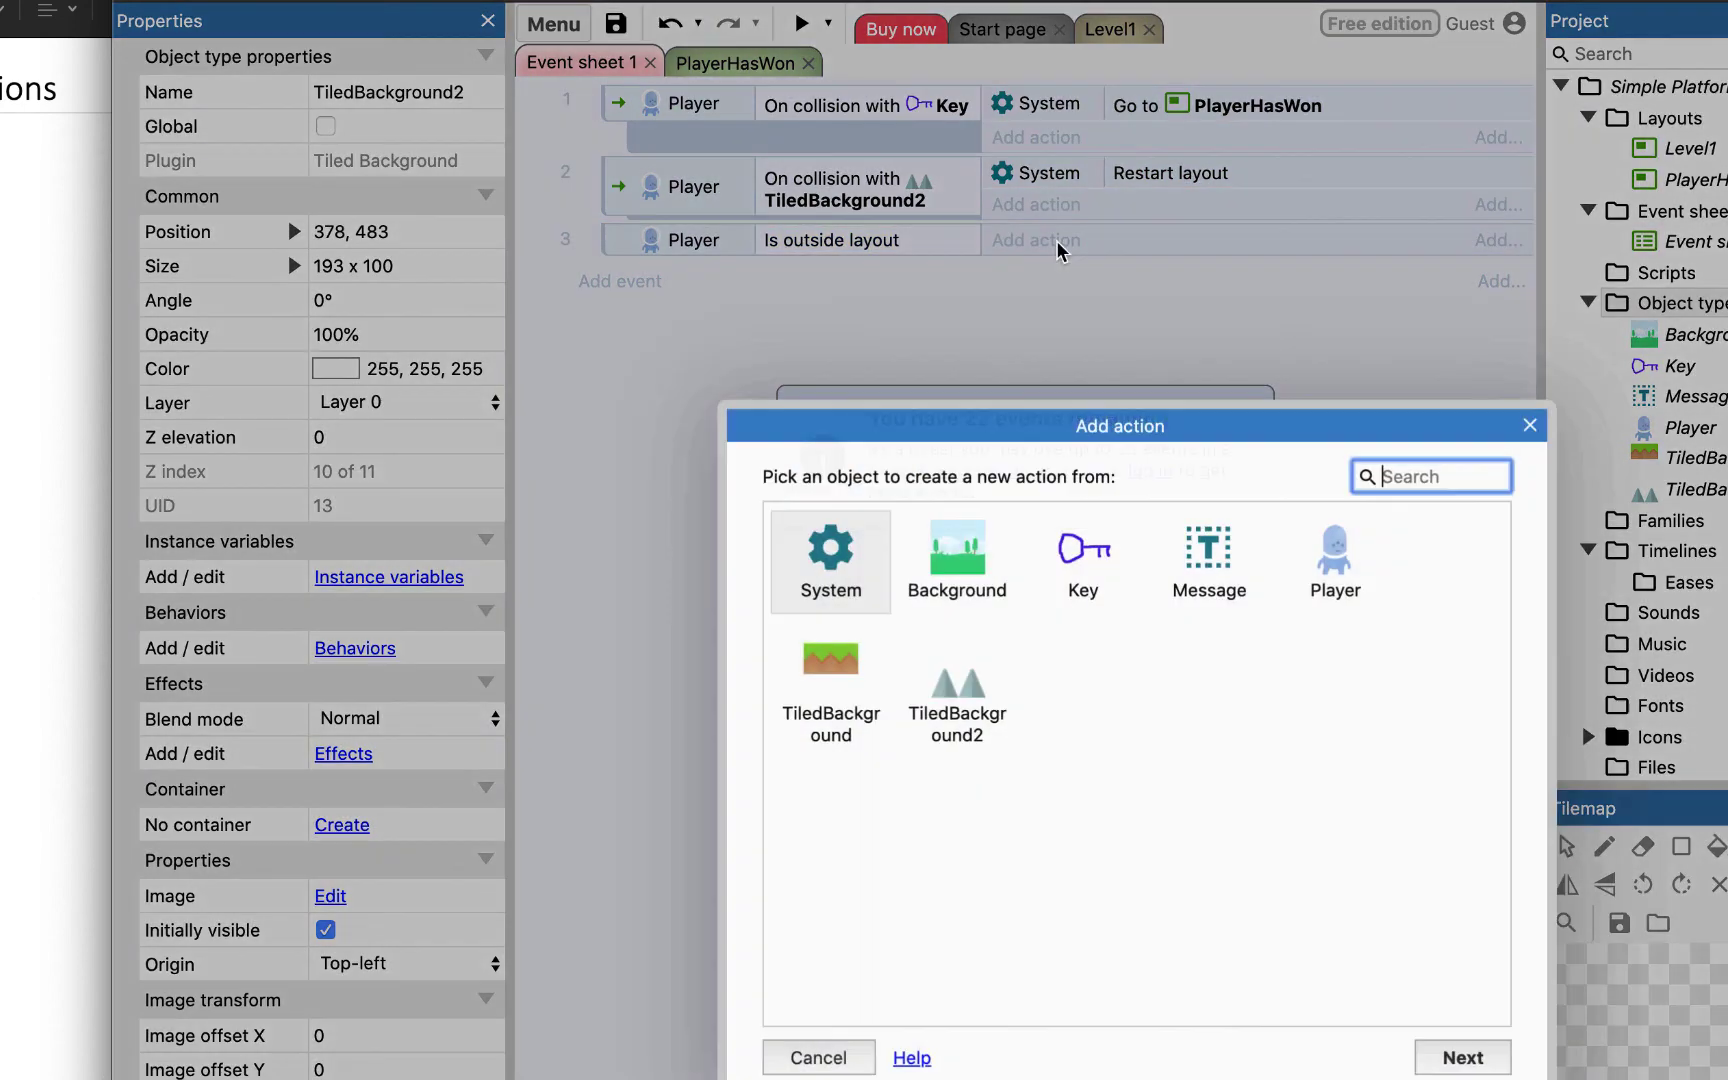
pyautogui.doubleClick(850, 560)
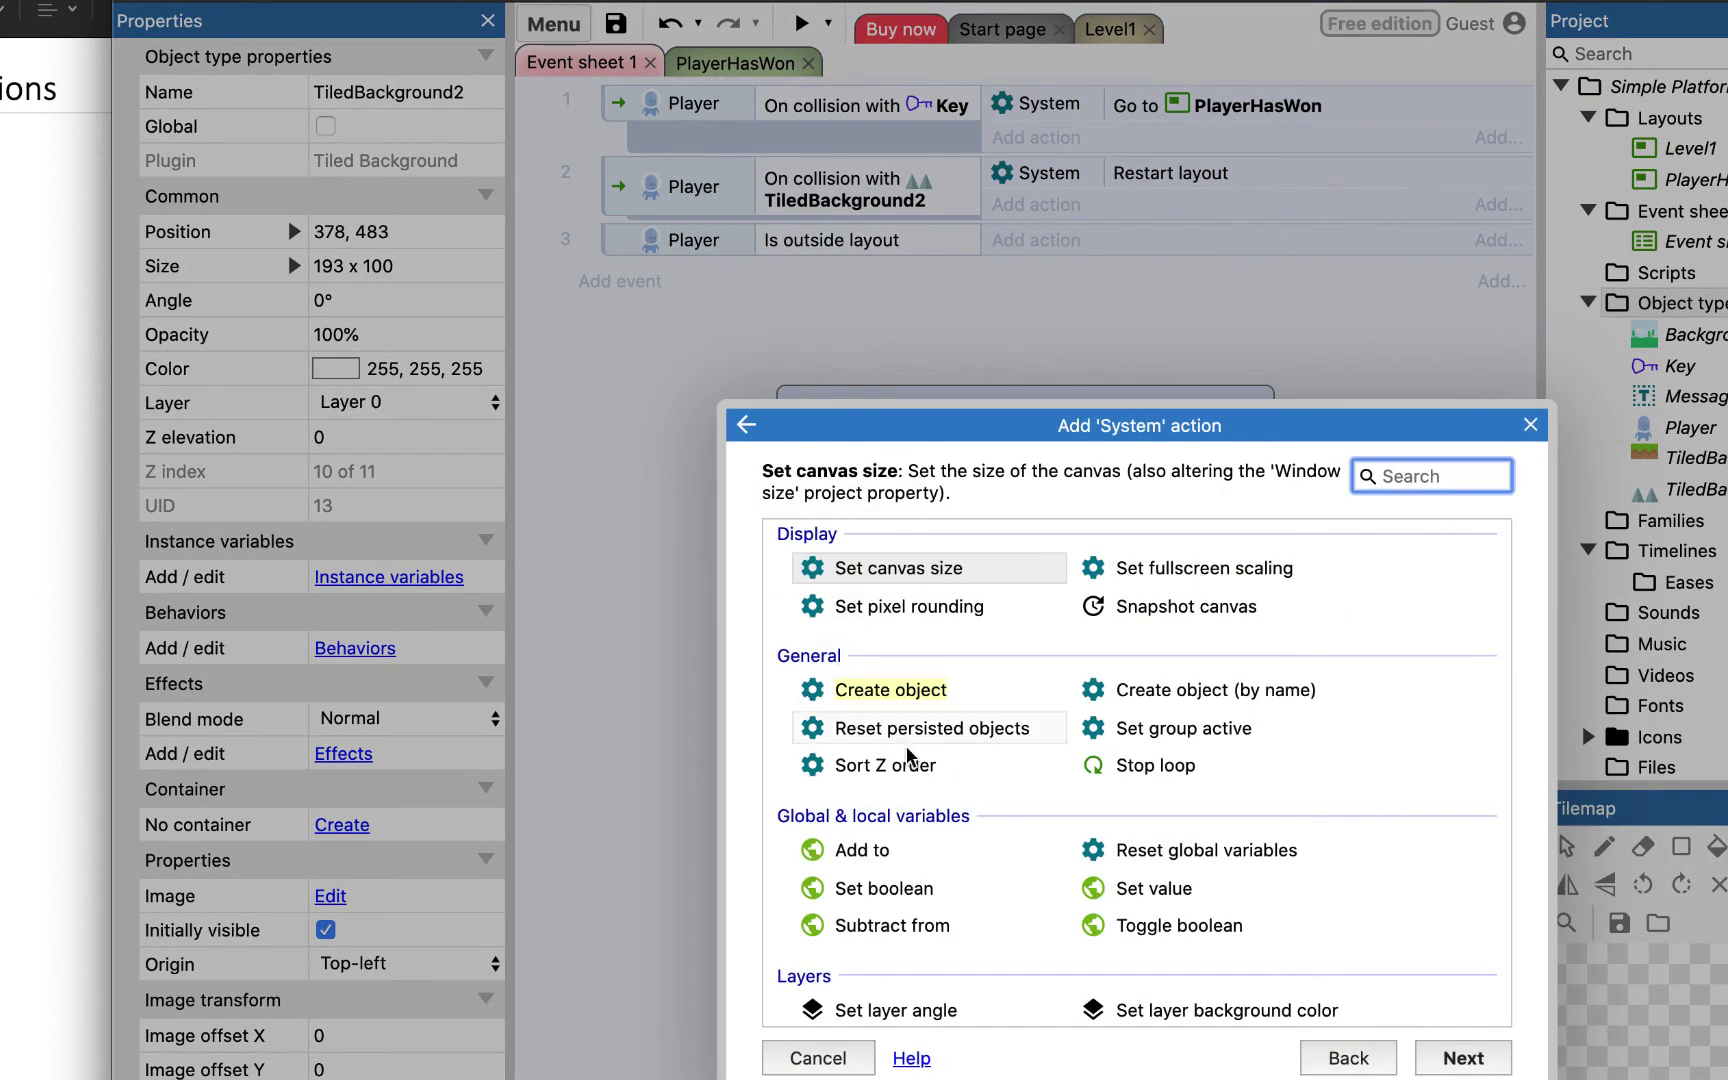
pyautogui.scroll(-6, 975, 795)
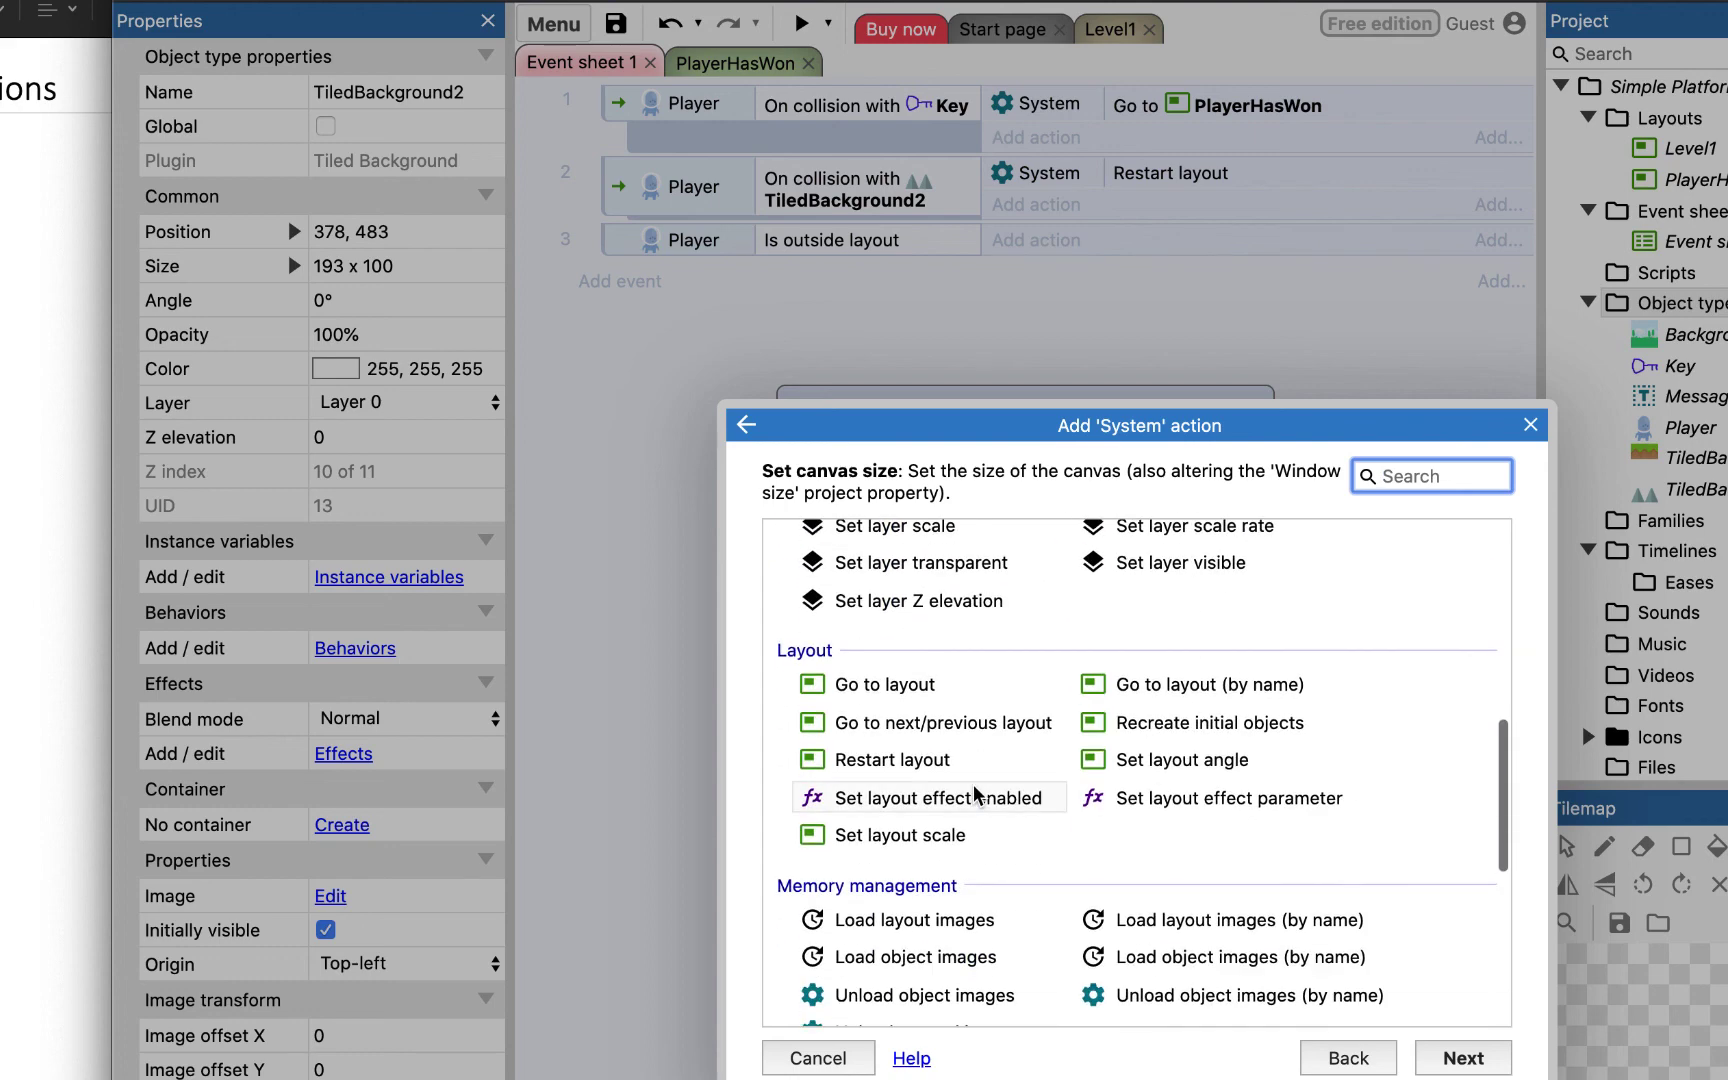
pyautogui.scroll(-1, 975, 795)
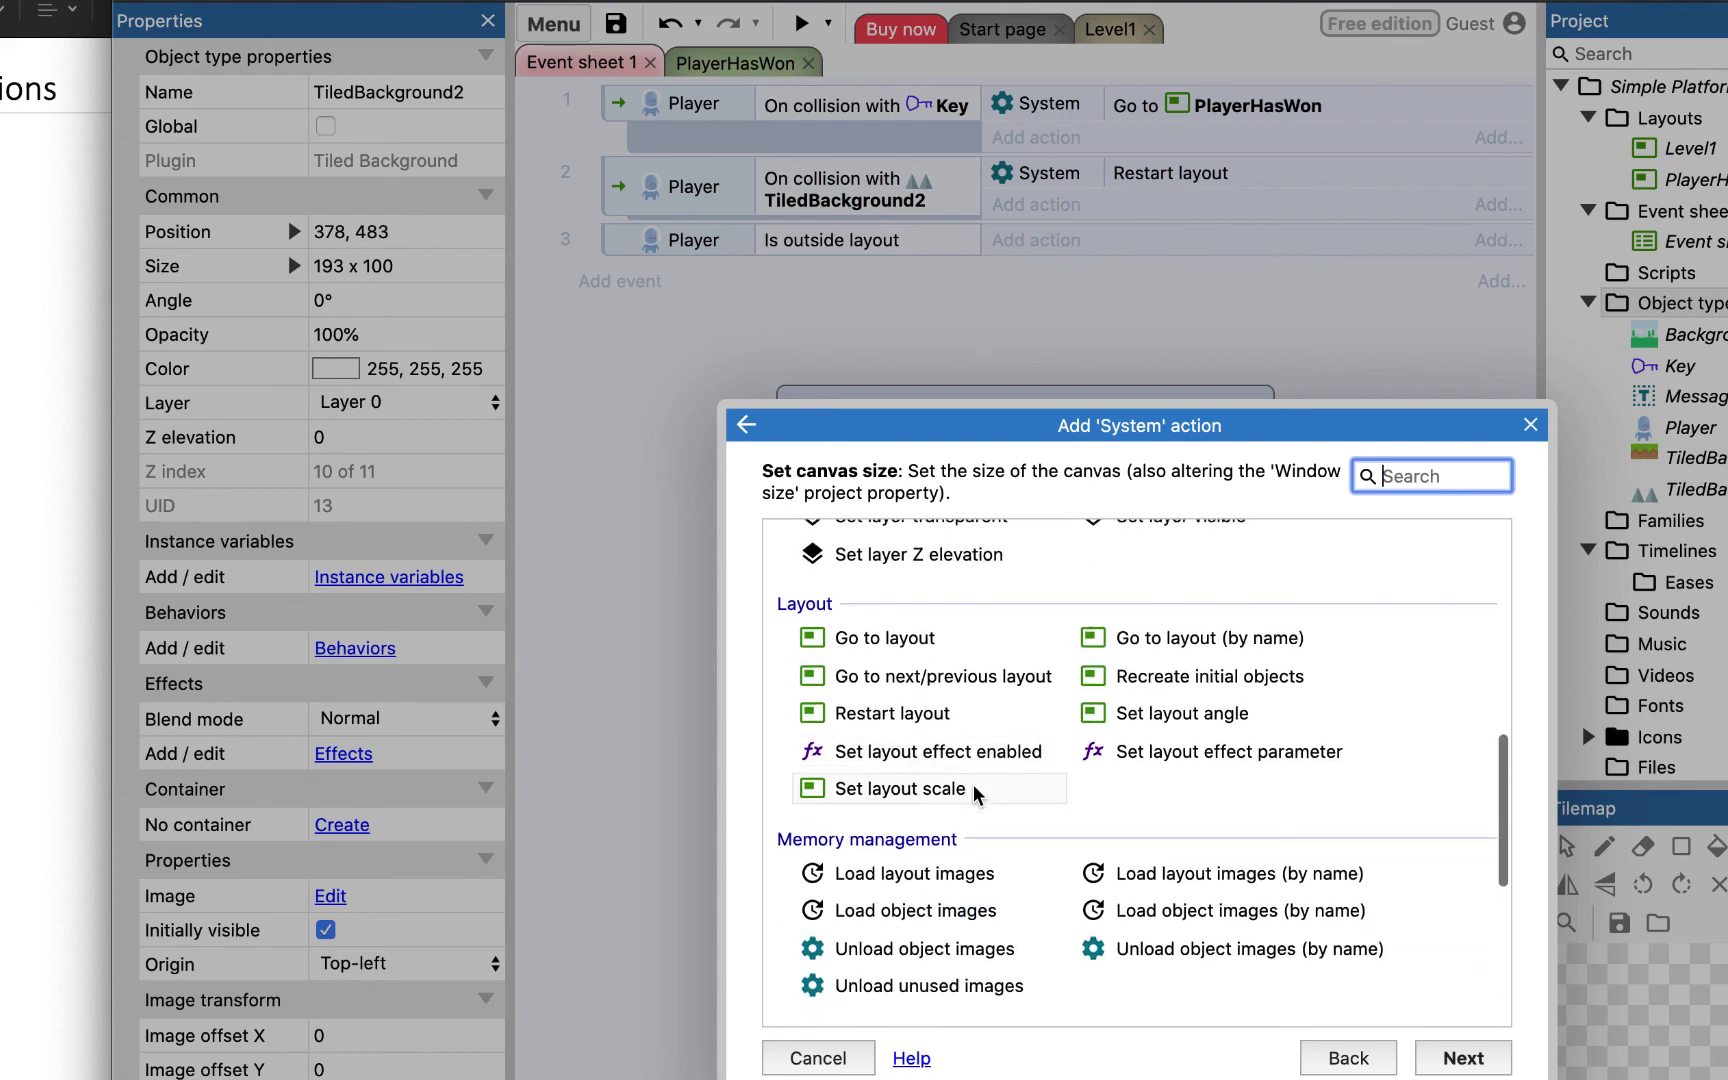
pyautogui.doubleClick(876, 727)
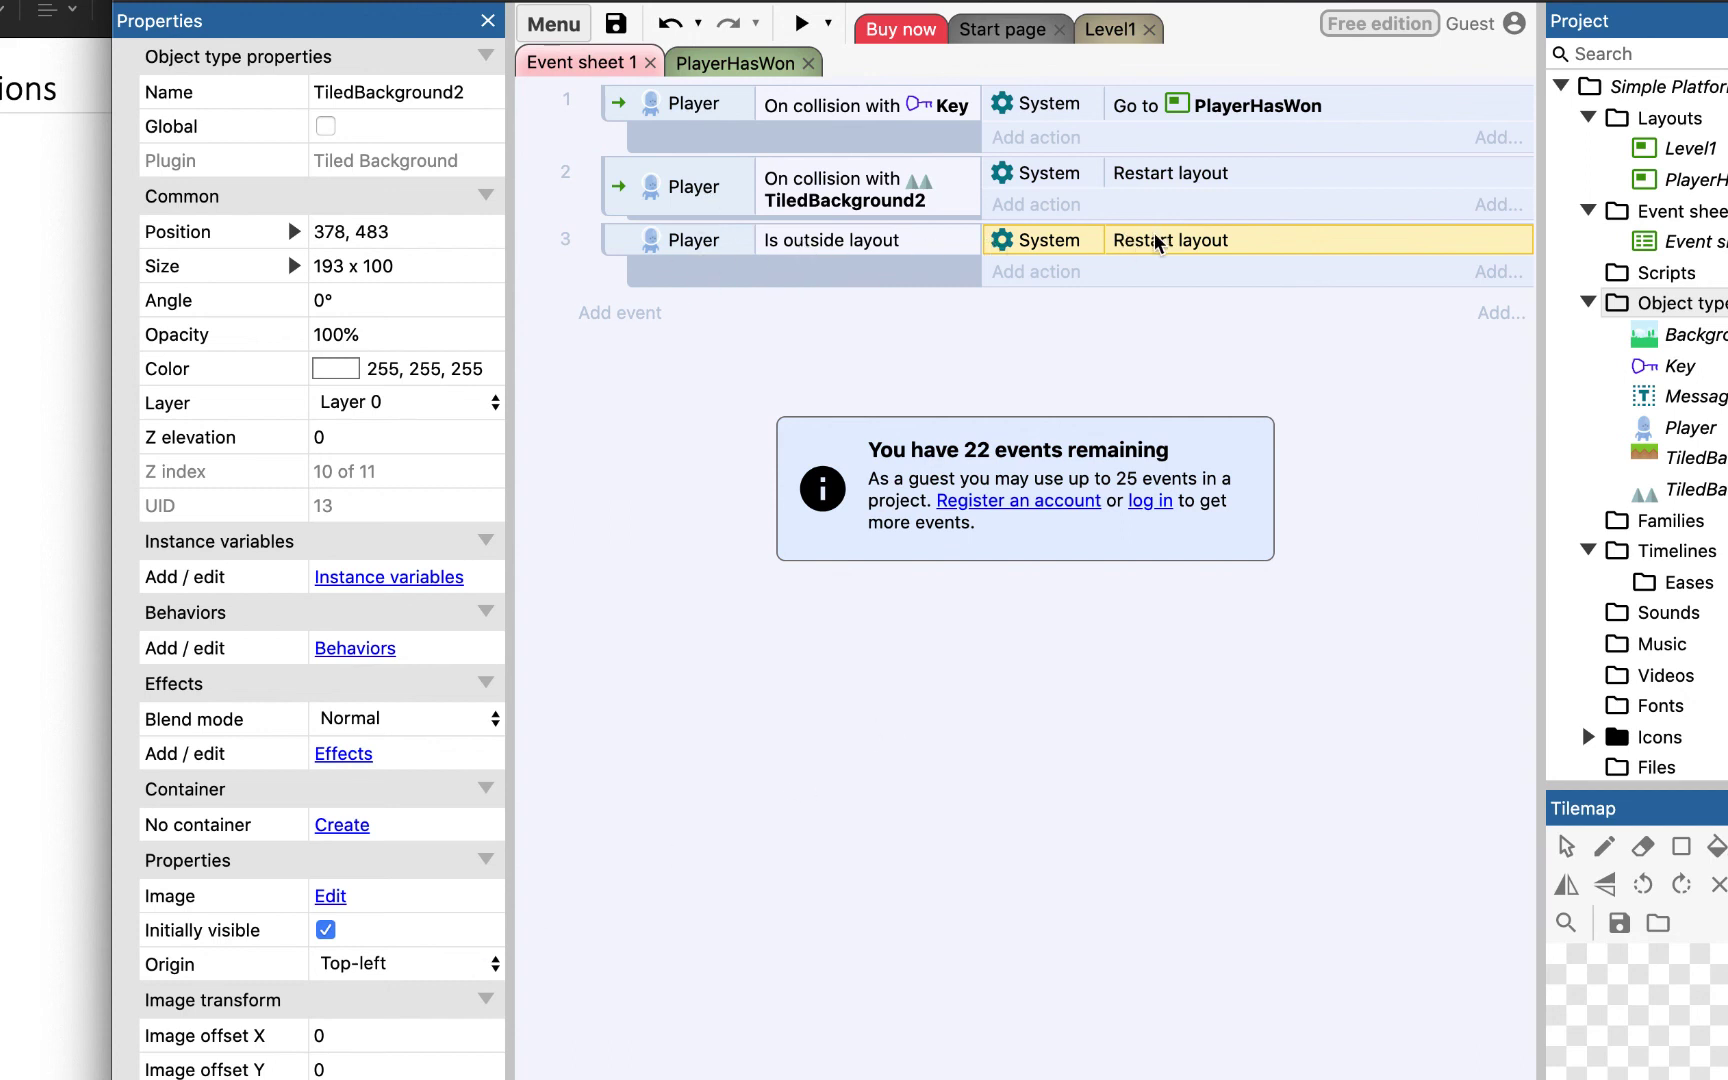
pyautogui.click(801, 24)
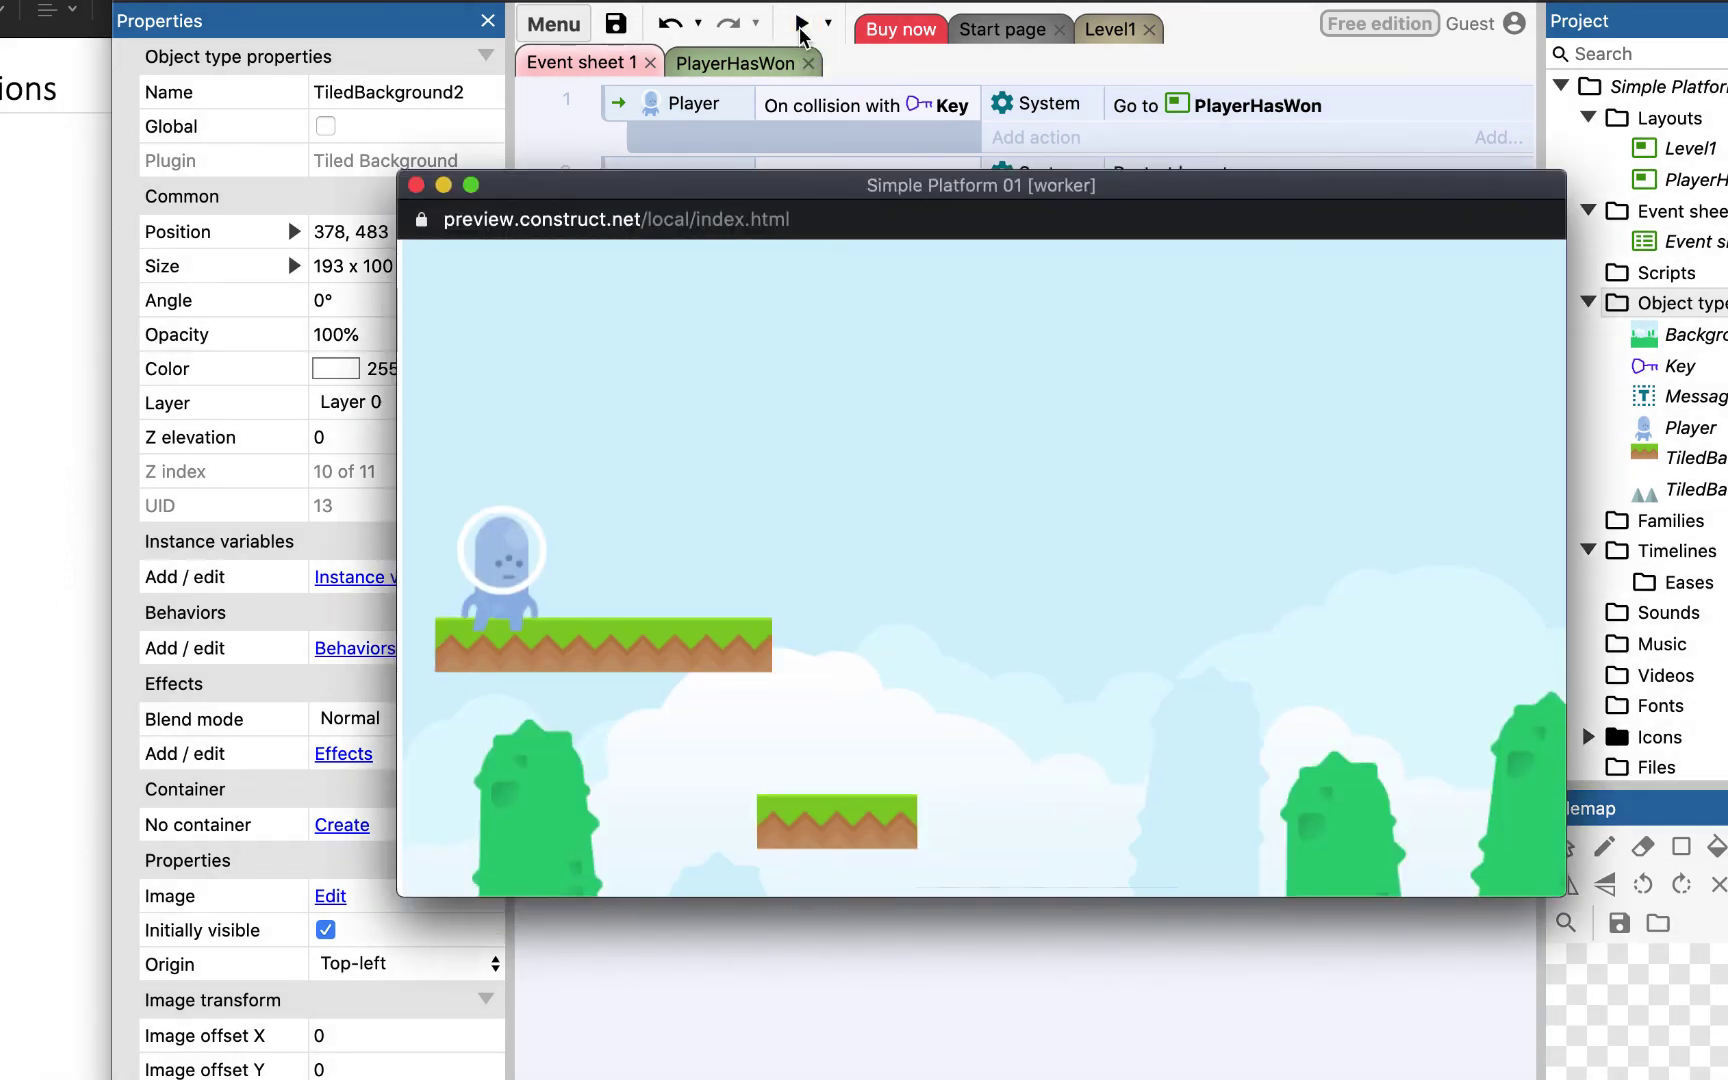
# Step: Walk off a platform to confirm the restart, then jump past the spikes to touch the key
pyautogui.press('Right')
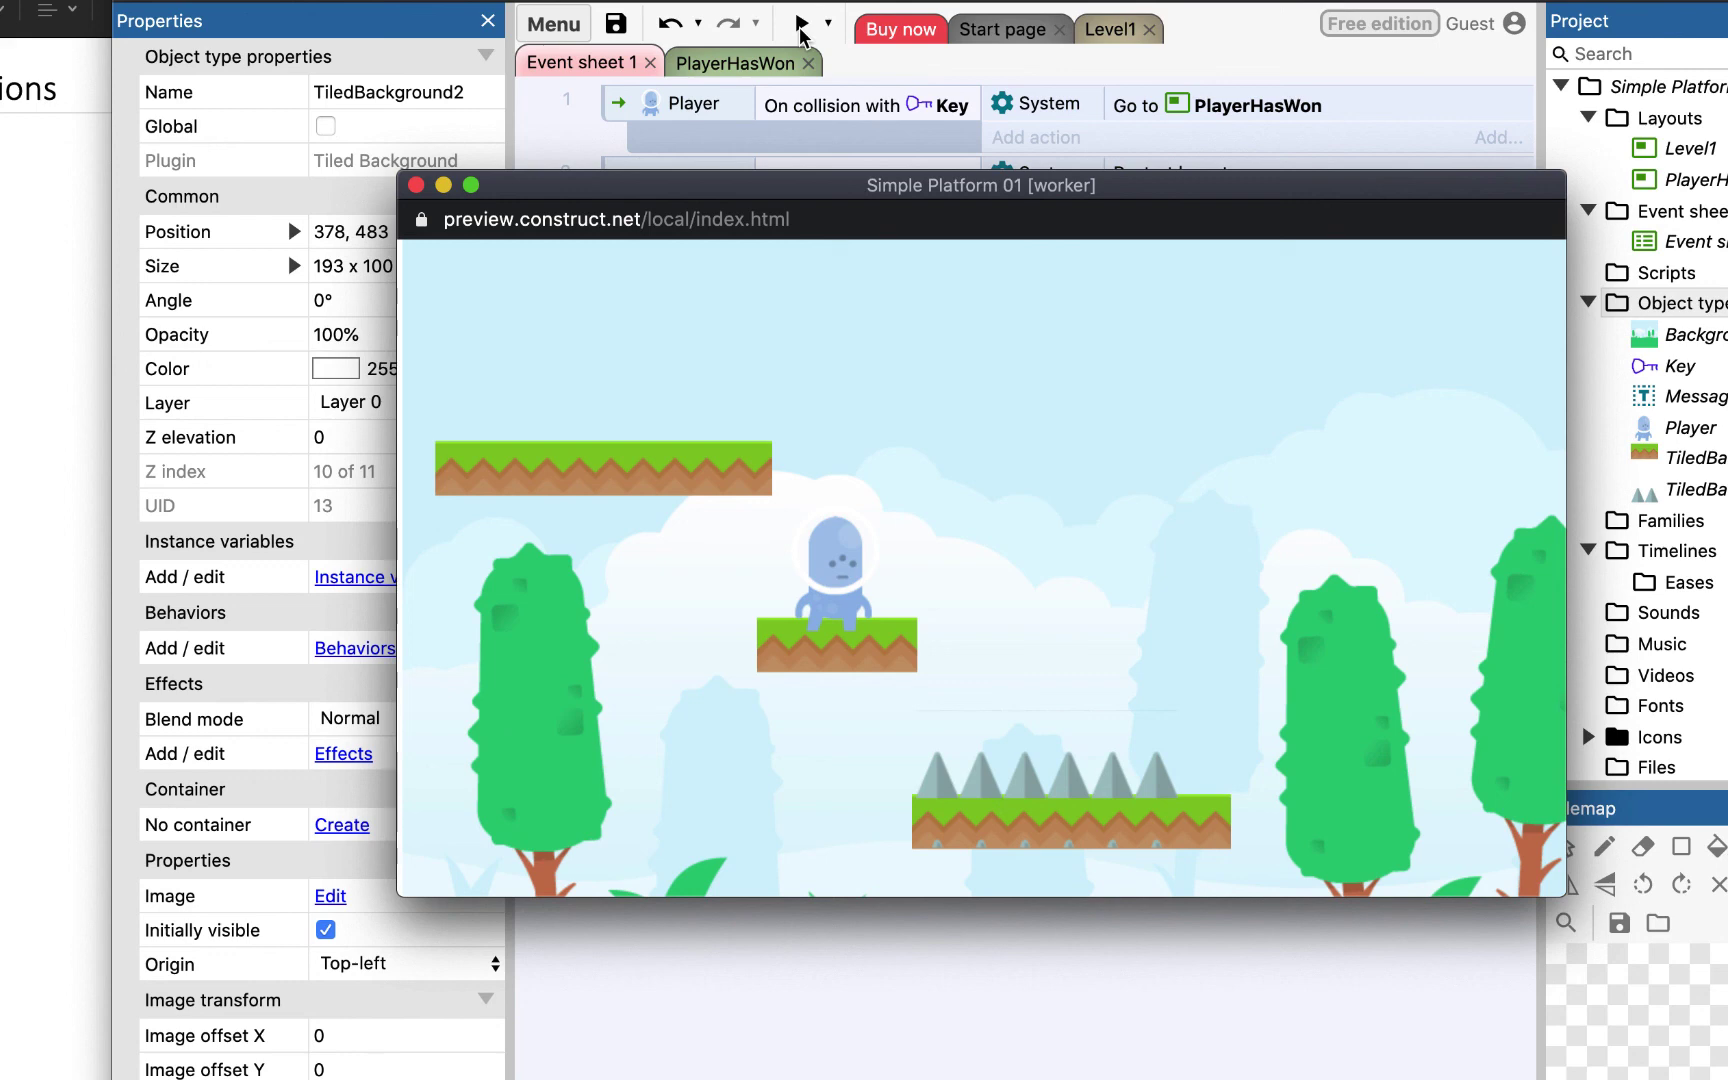
pyautogui.press('Left')
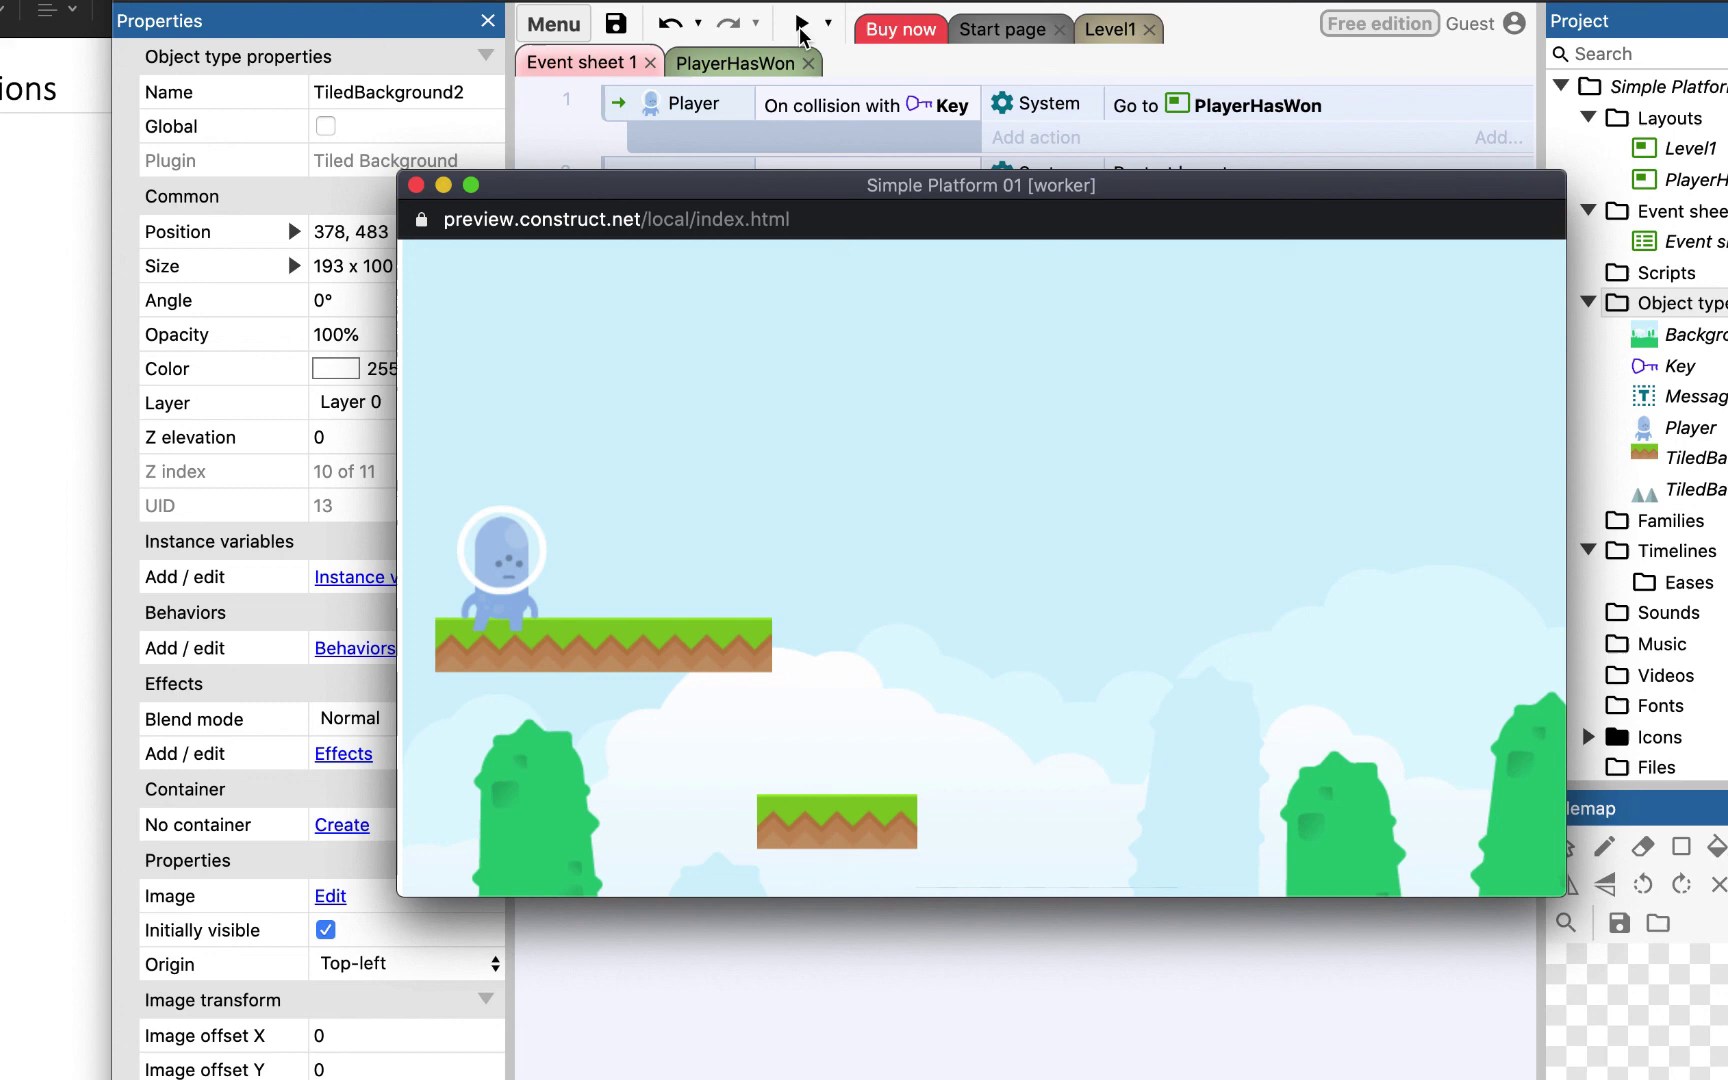
pyautogui.press('Right')
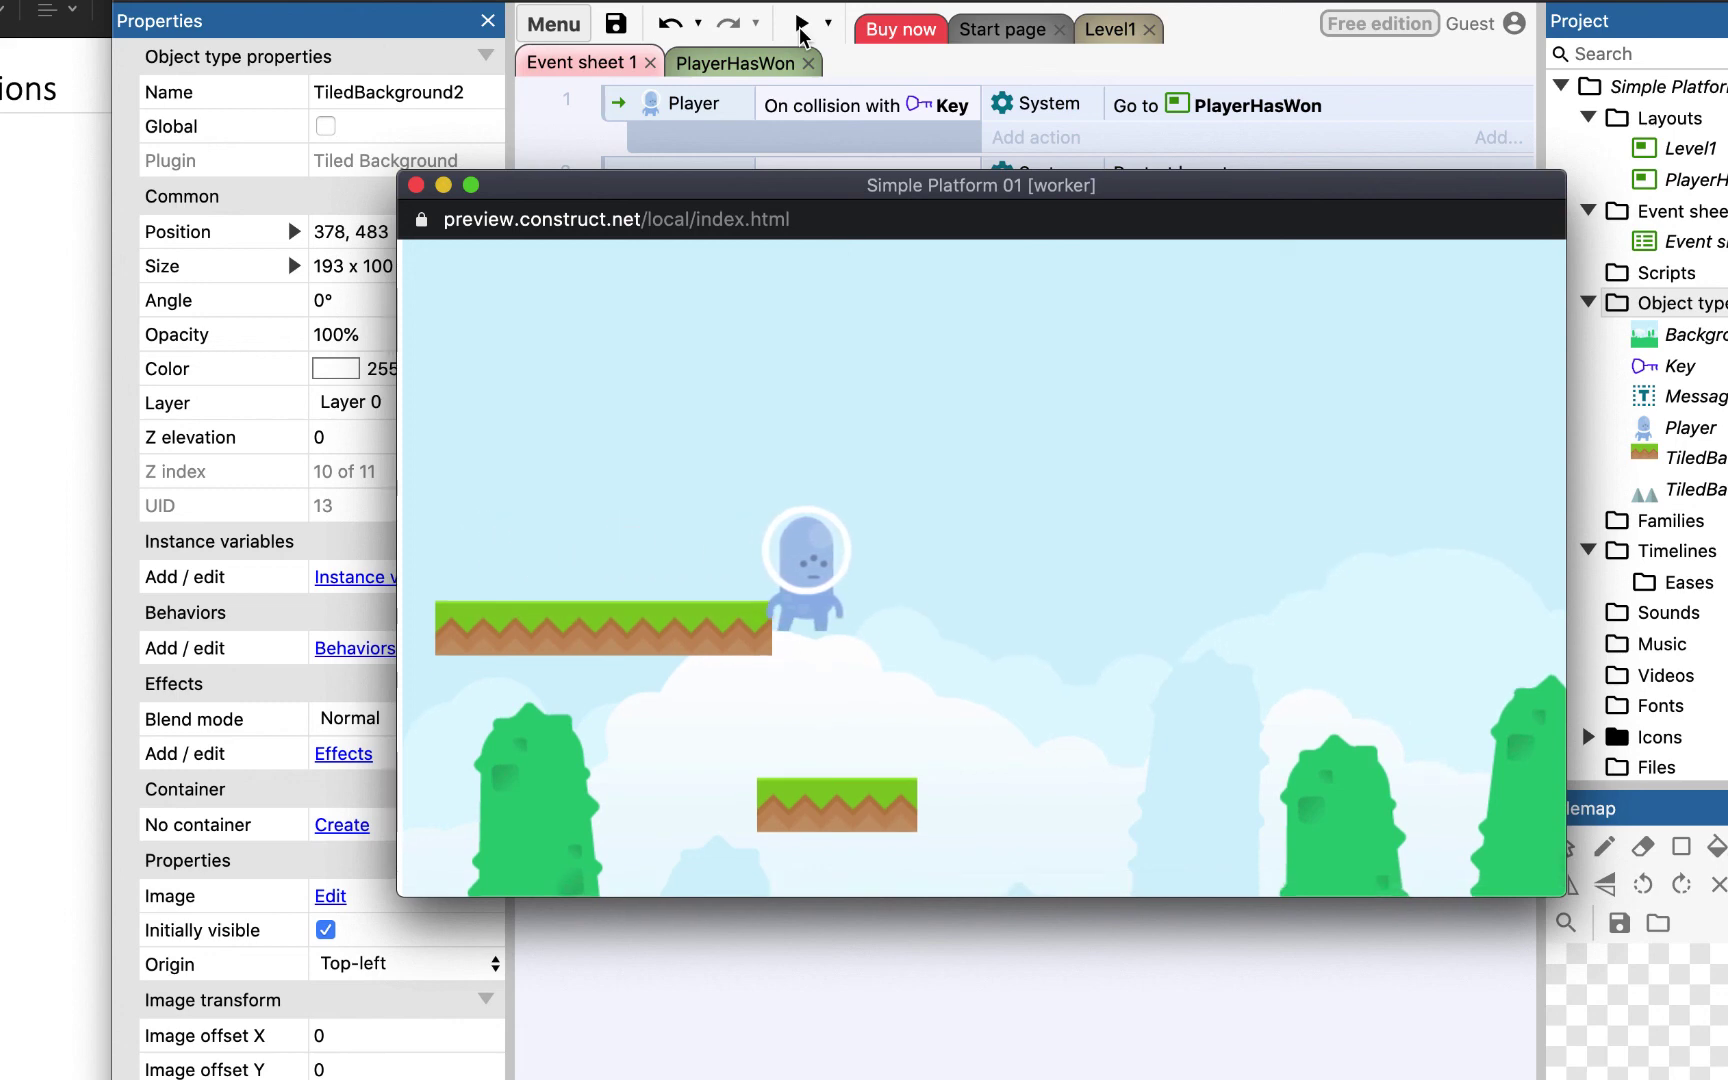
pyautogui.press('Up')
pyautogui.press('Right')
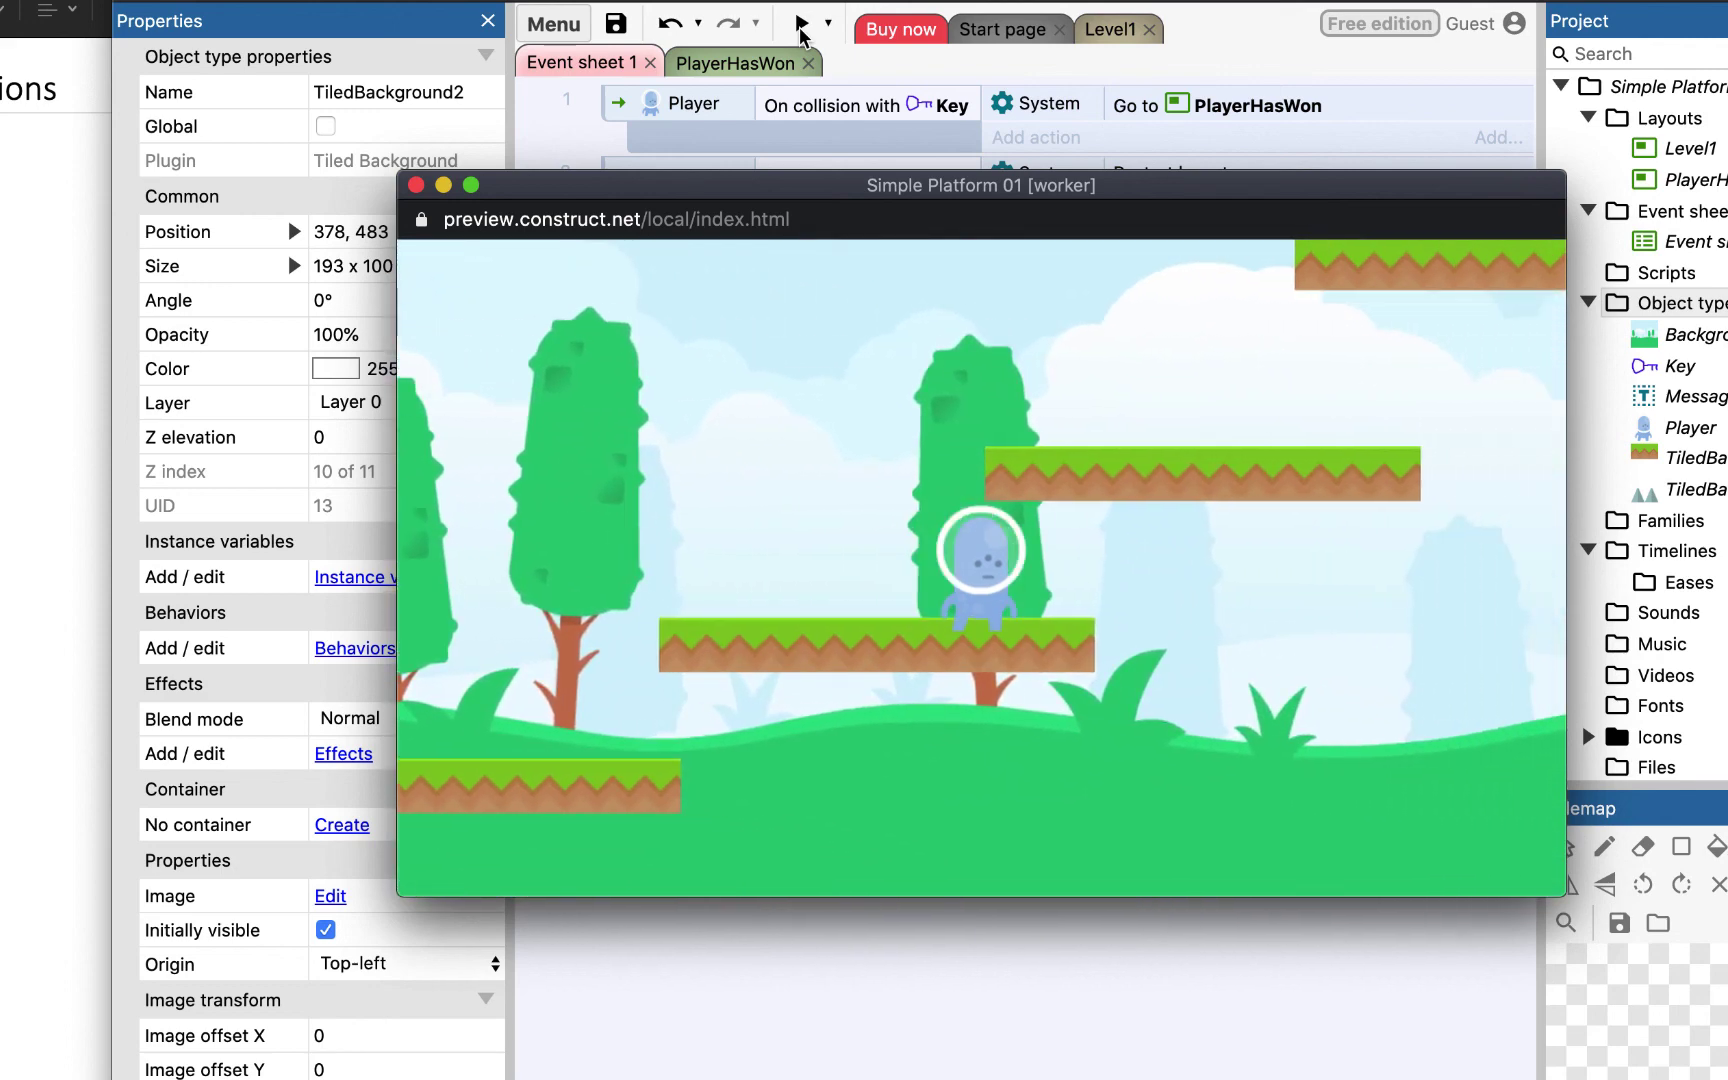
pyautogui.press('Left')
pyautogui.press('Up')
pyautogui.press('Right')
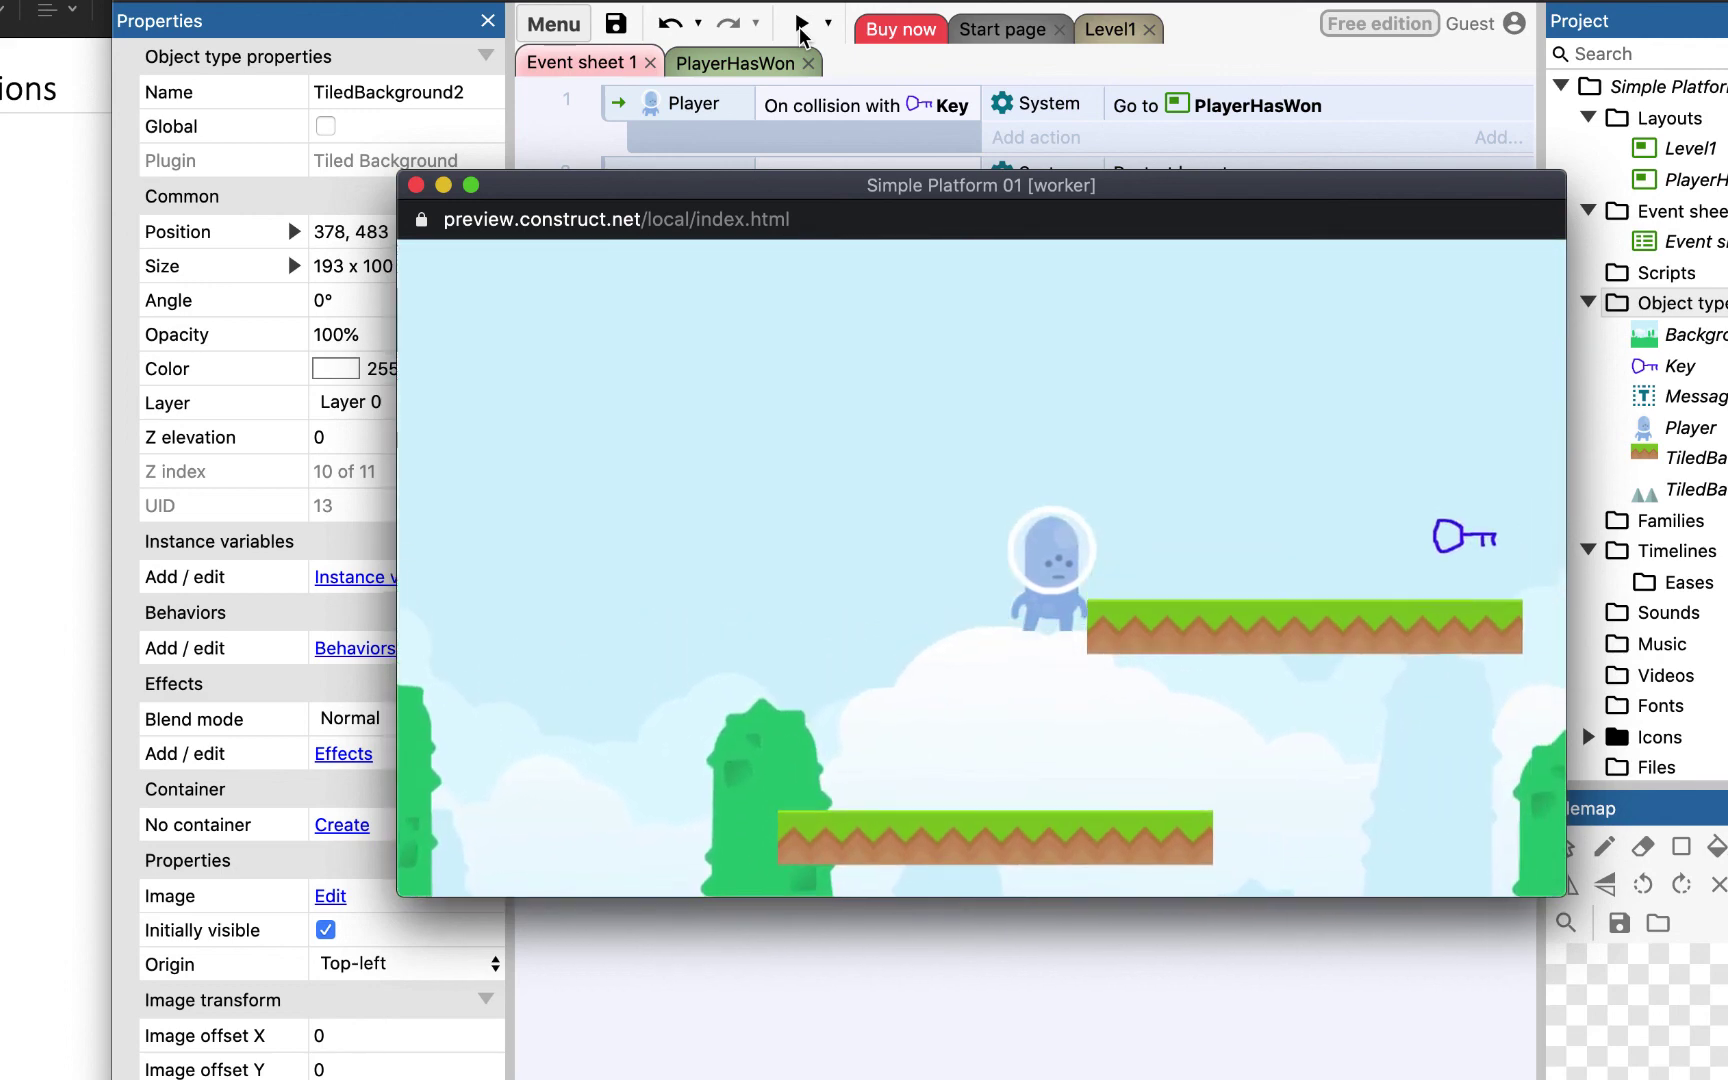
pyautogui.press('Up')
pyautogui.press('Right')
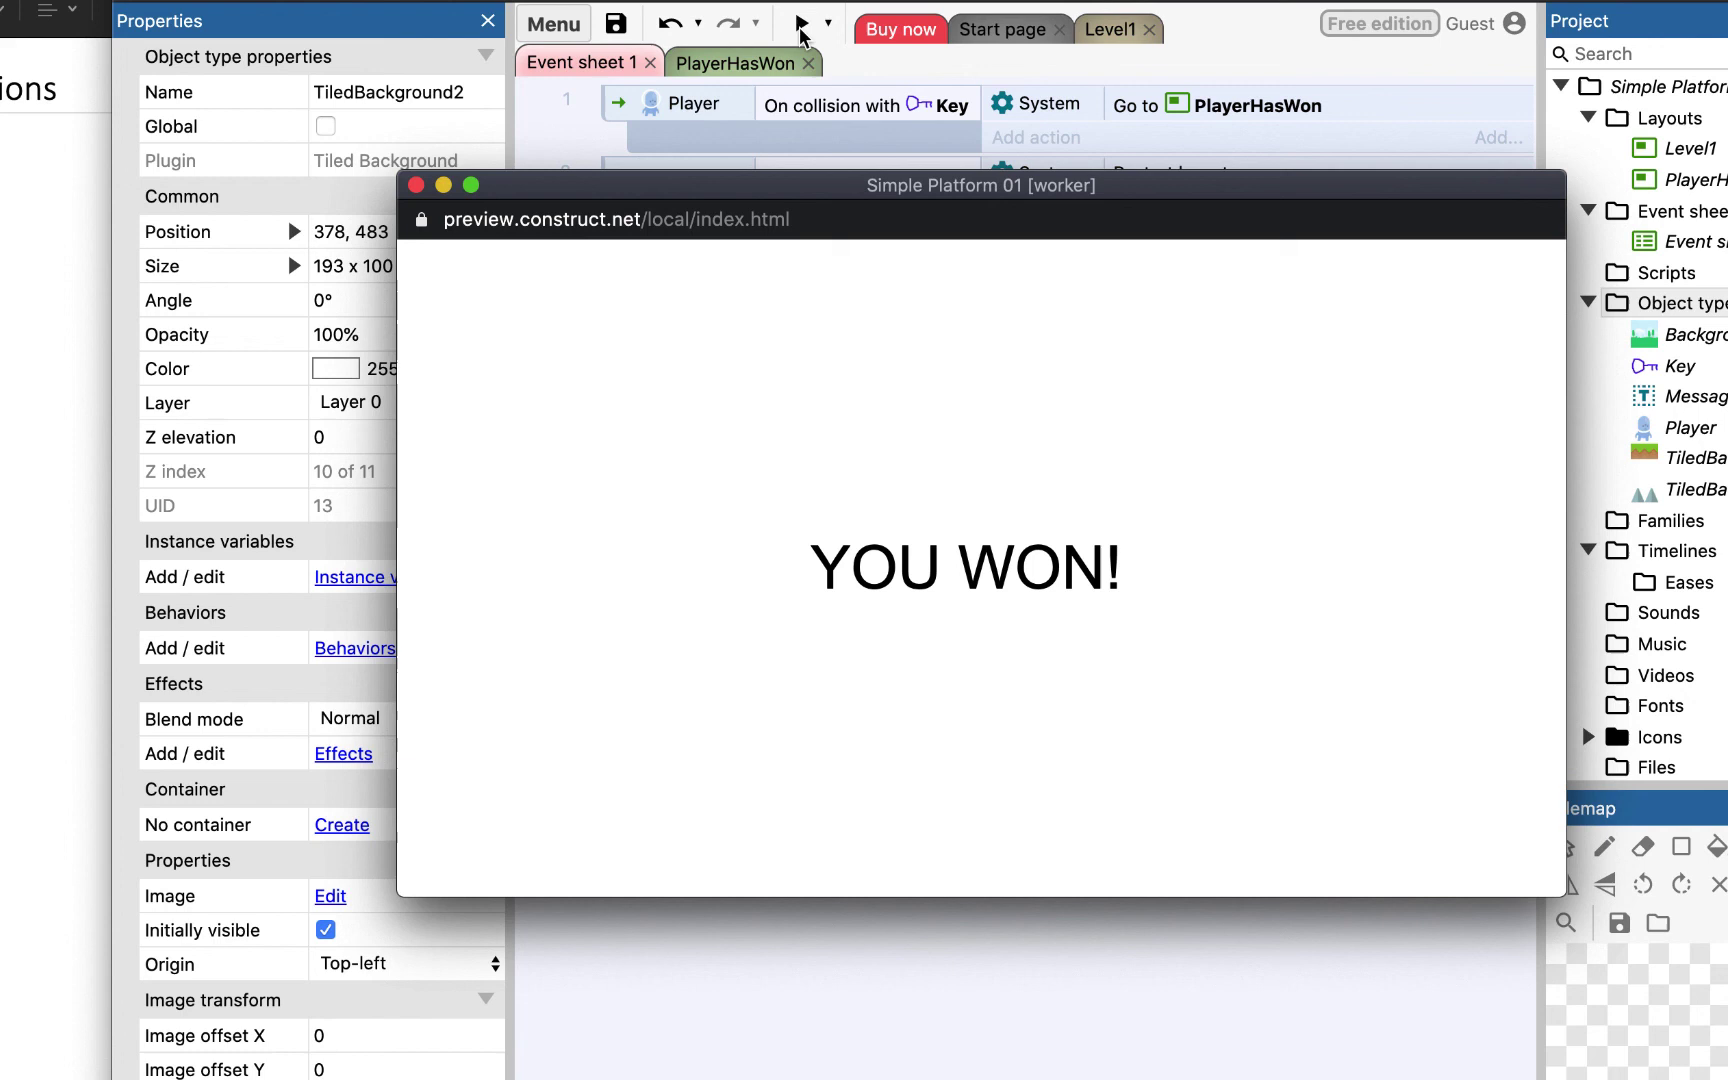
pyautogui.click(416, 186)
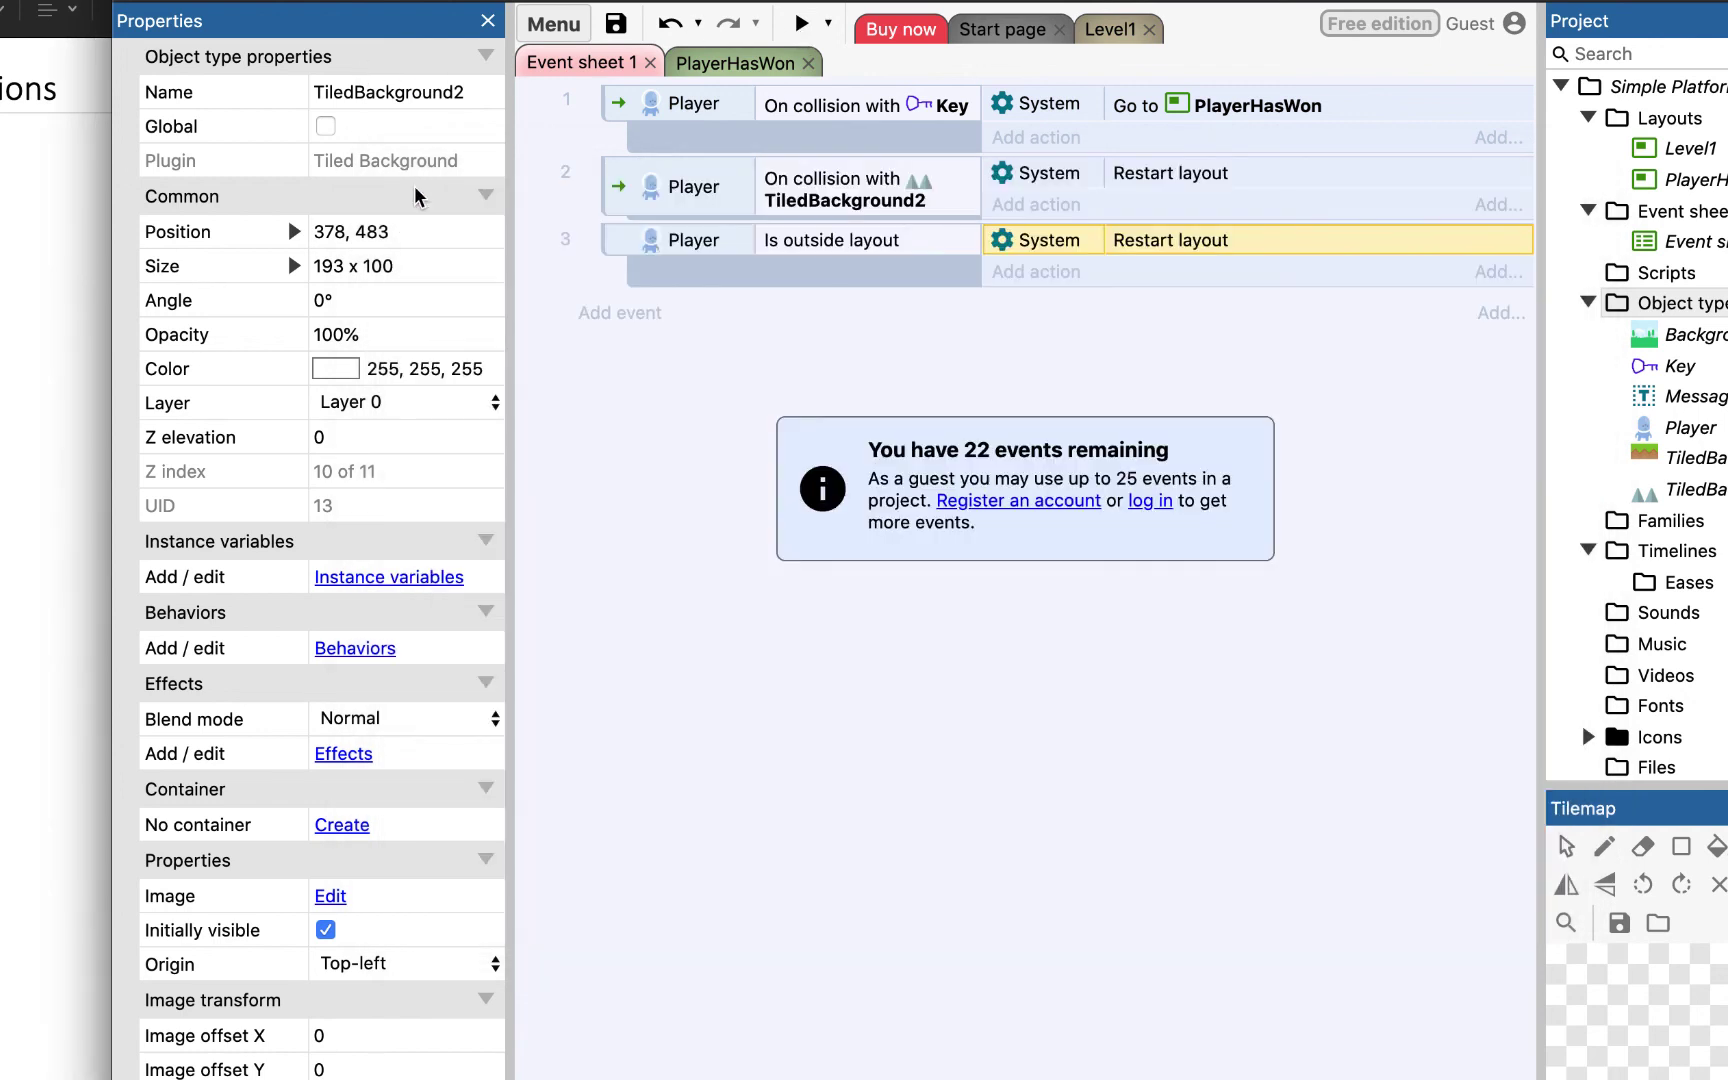